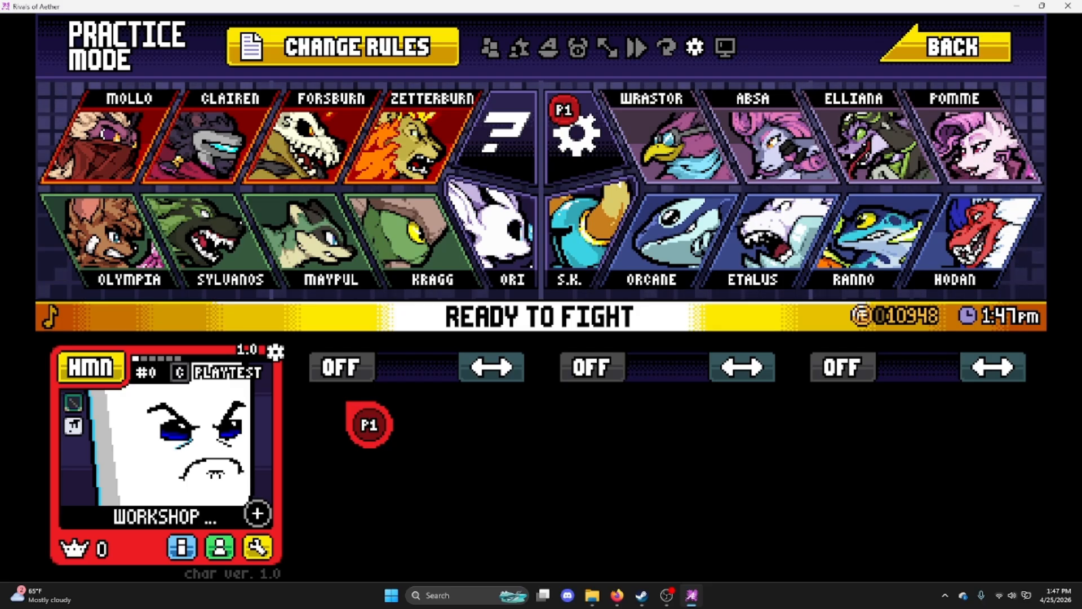
Step: Start a Practice Room match with the workshop character and move it back and forth across the stage to preview its walk animation
key("Return")
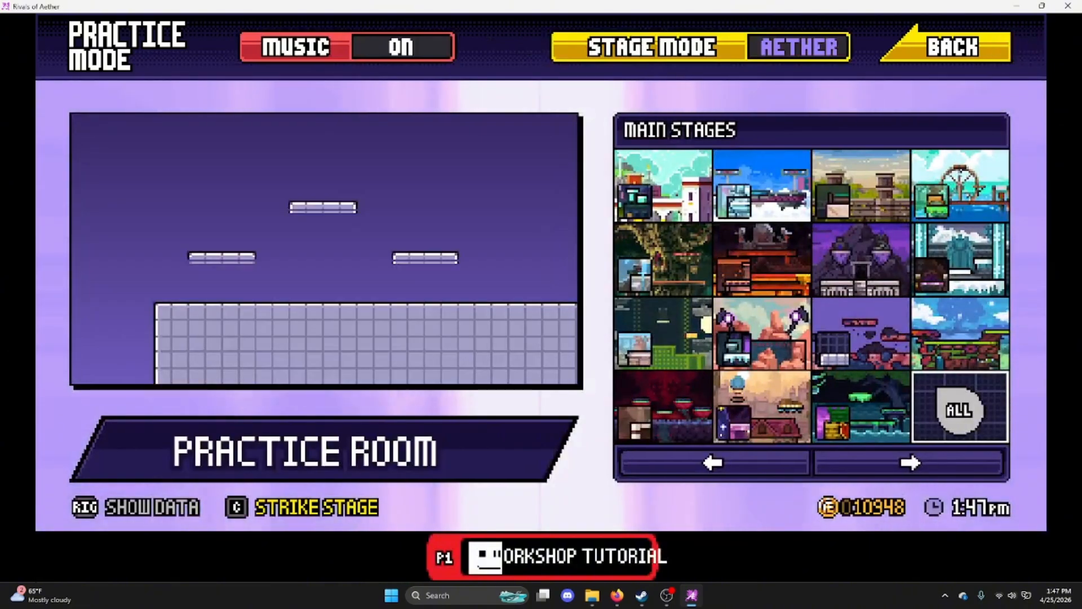
key("Return")
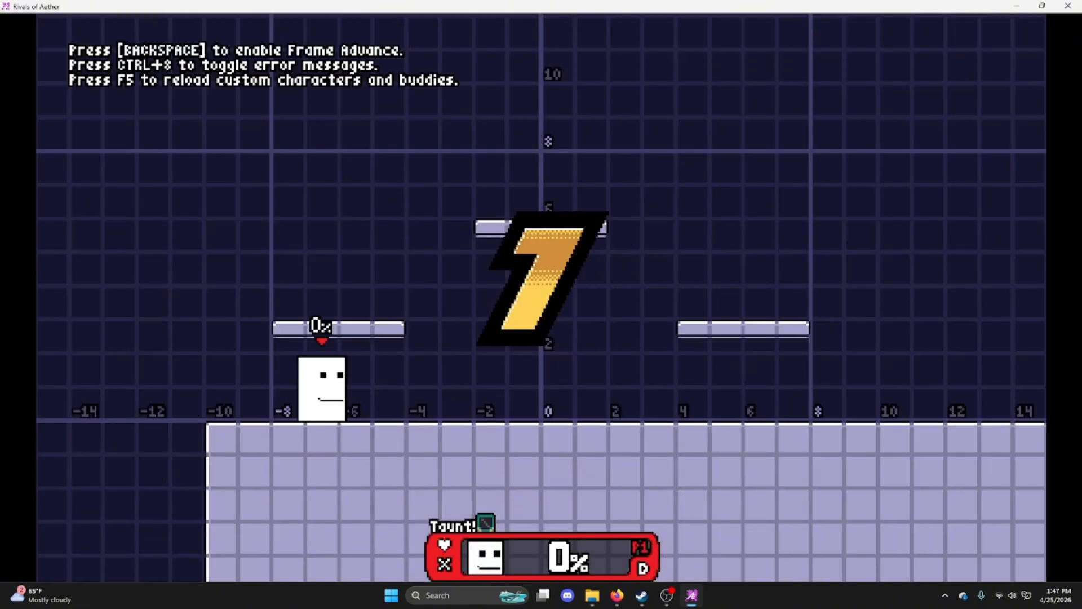
key("Right")
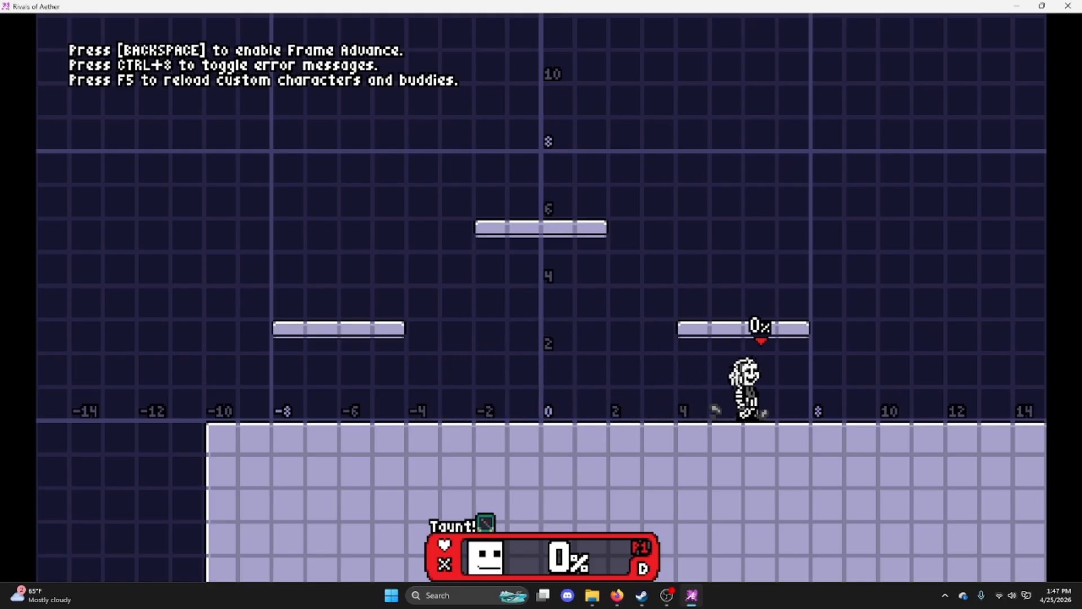
key("Left")
key("Left")
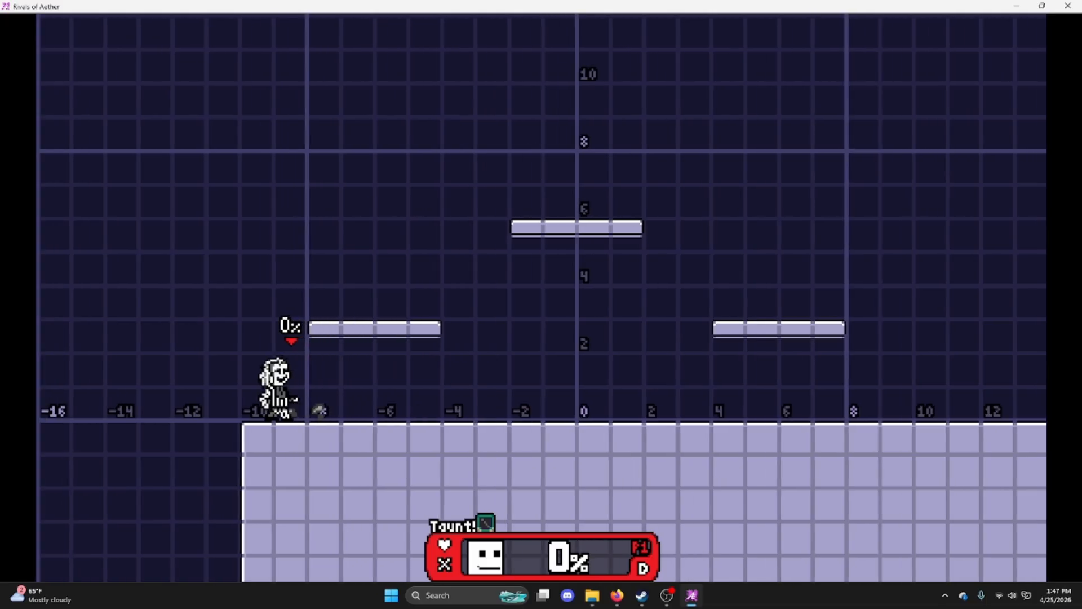
key("Right")
key("Right")
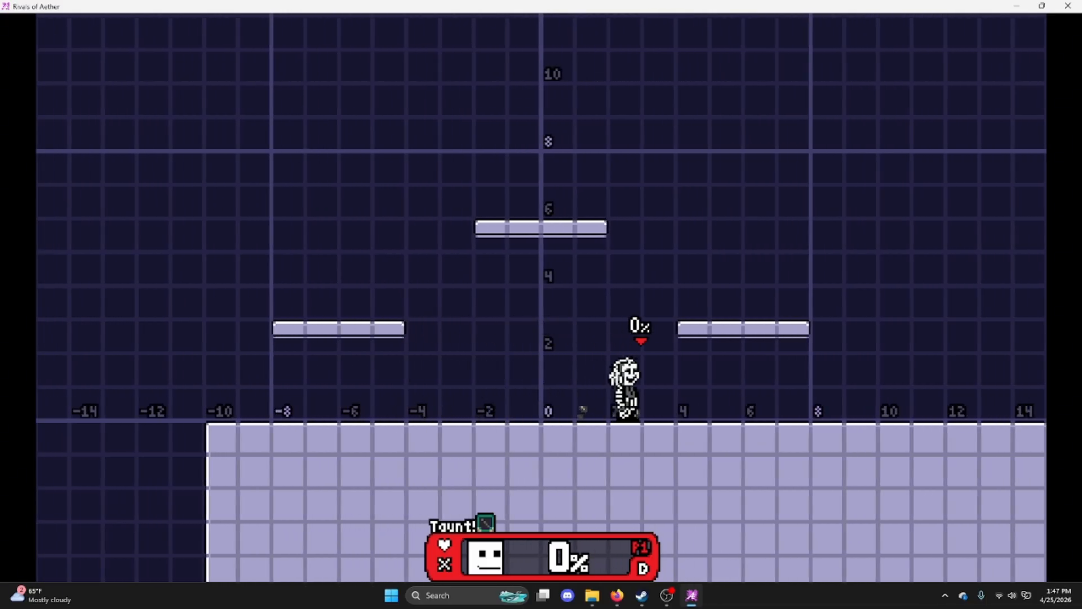
key("Right")
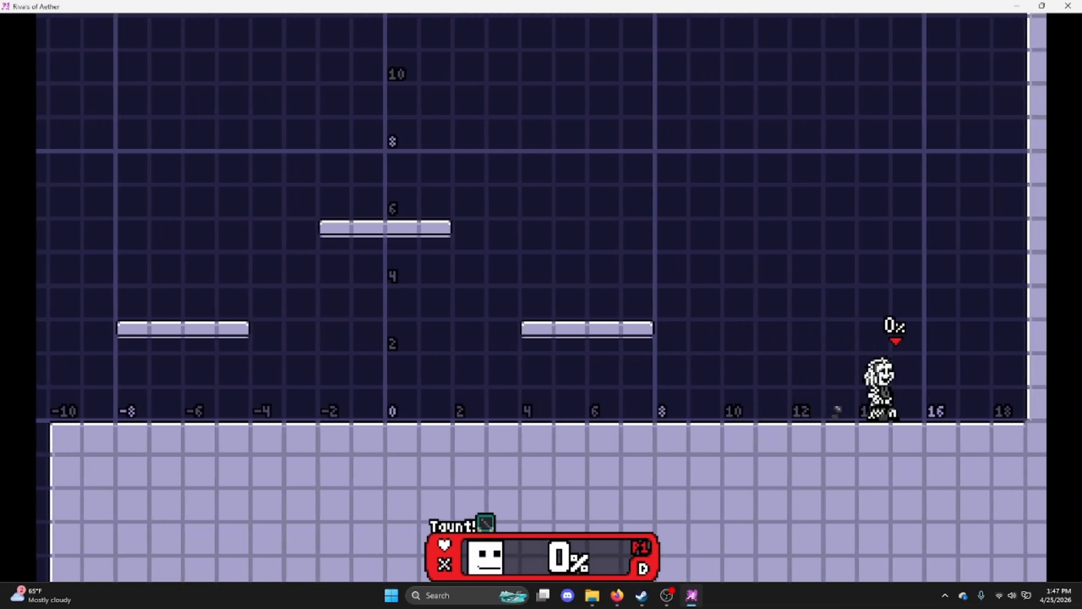
key("Left")
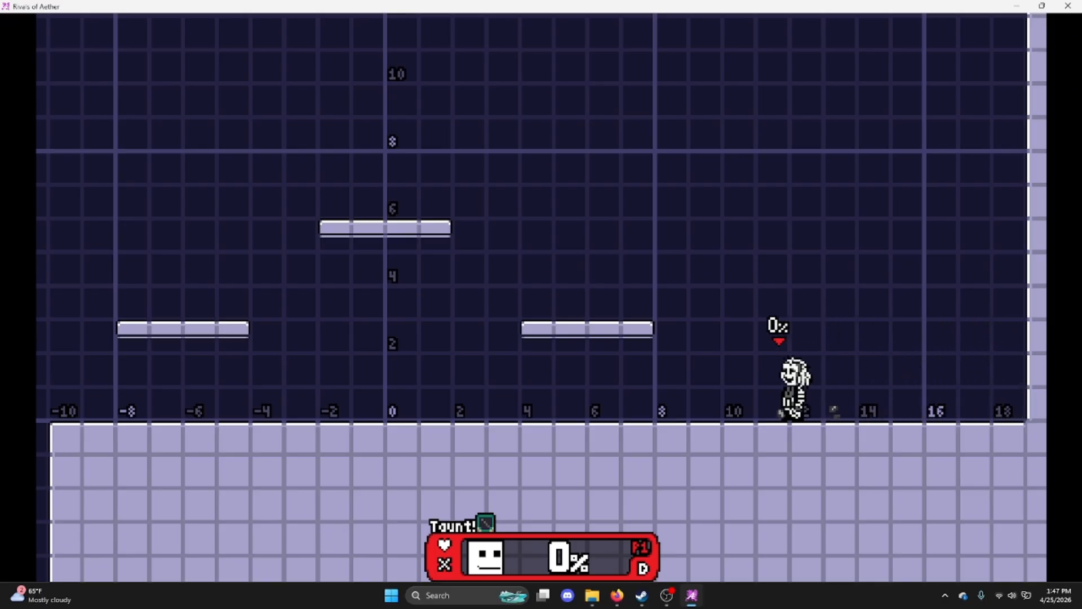
key("Left")
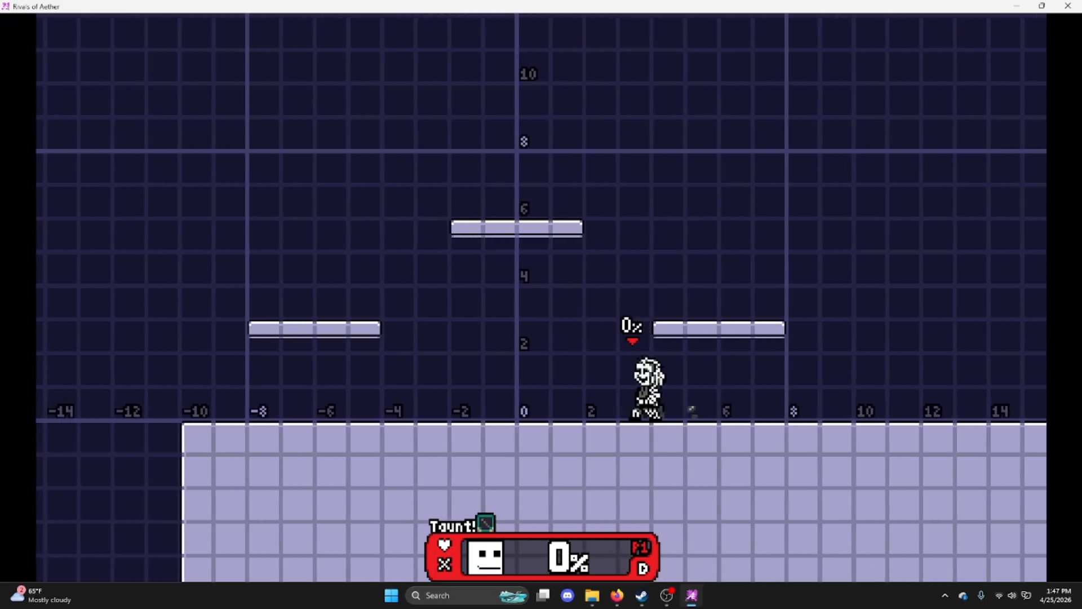
key("Left")
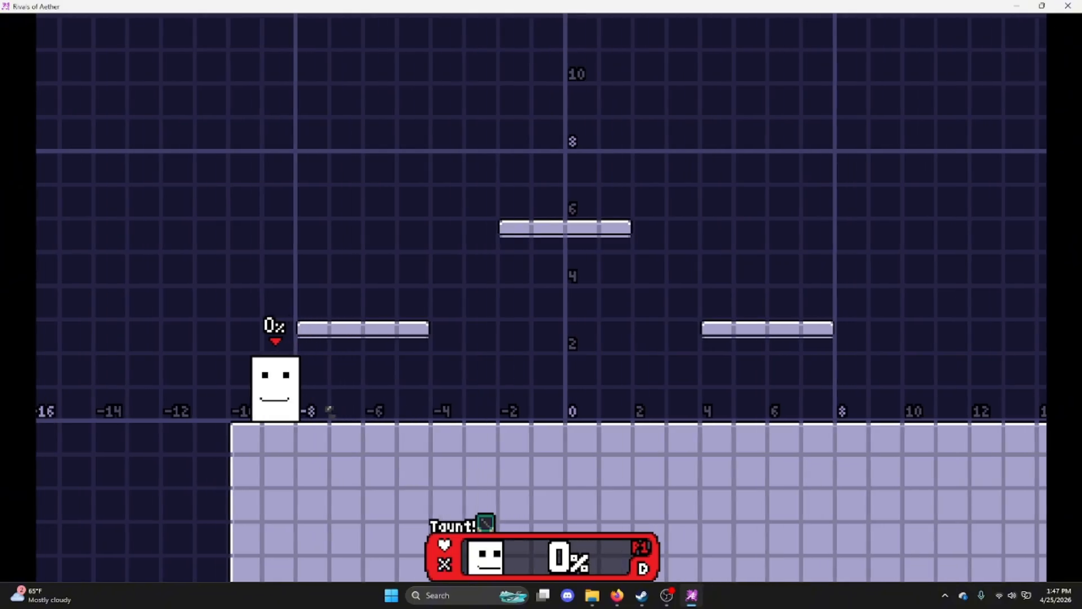
key("Right")
key("Up")
key("Right")
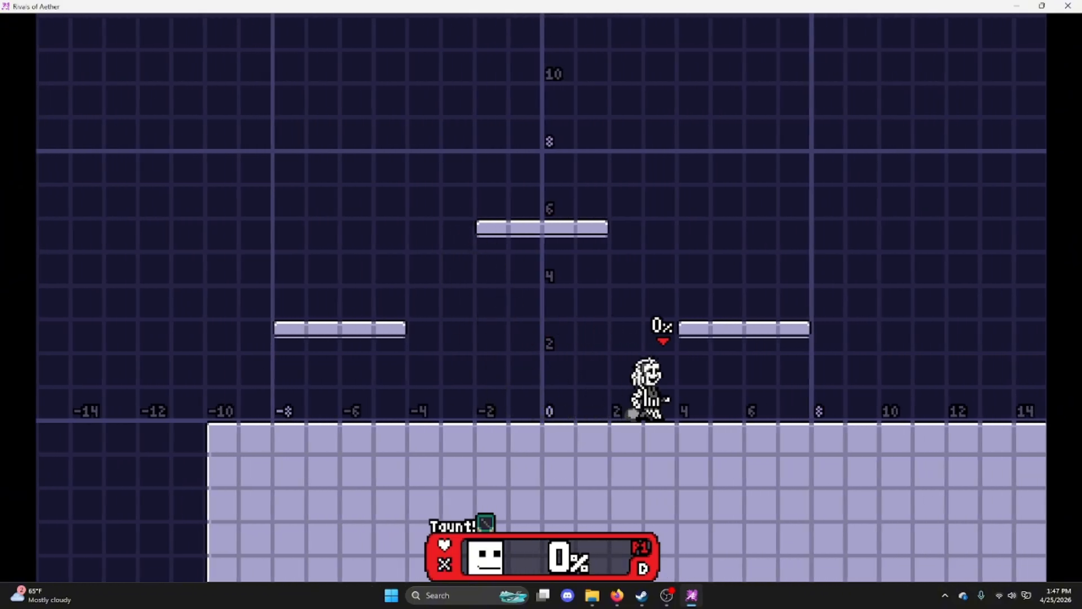
key("Left")
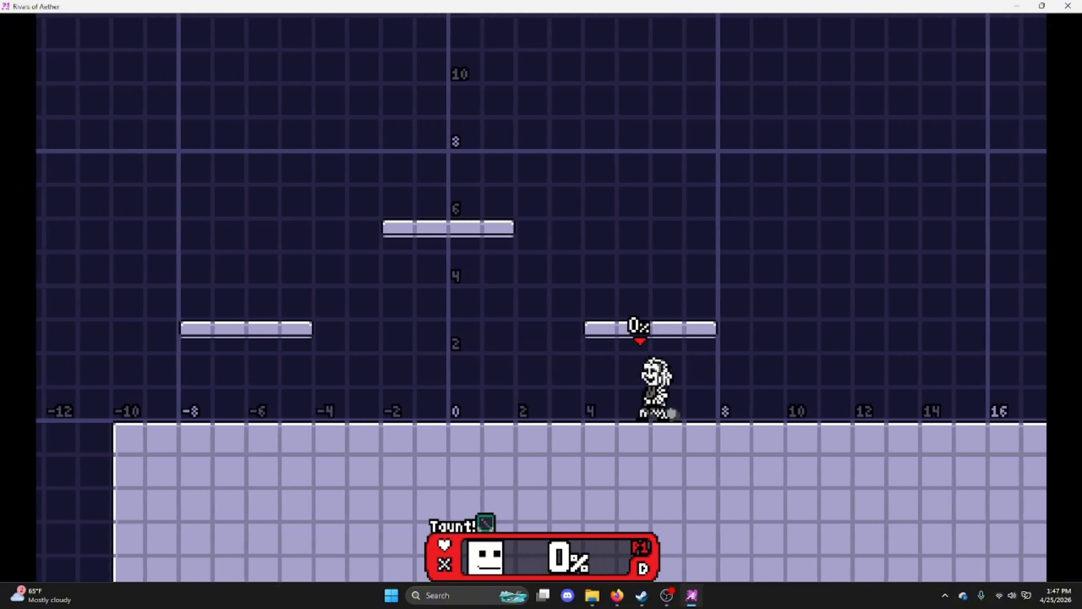
key("Left")
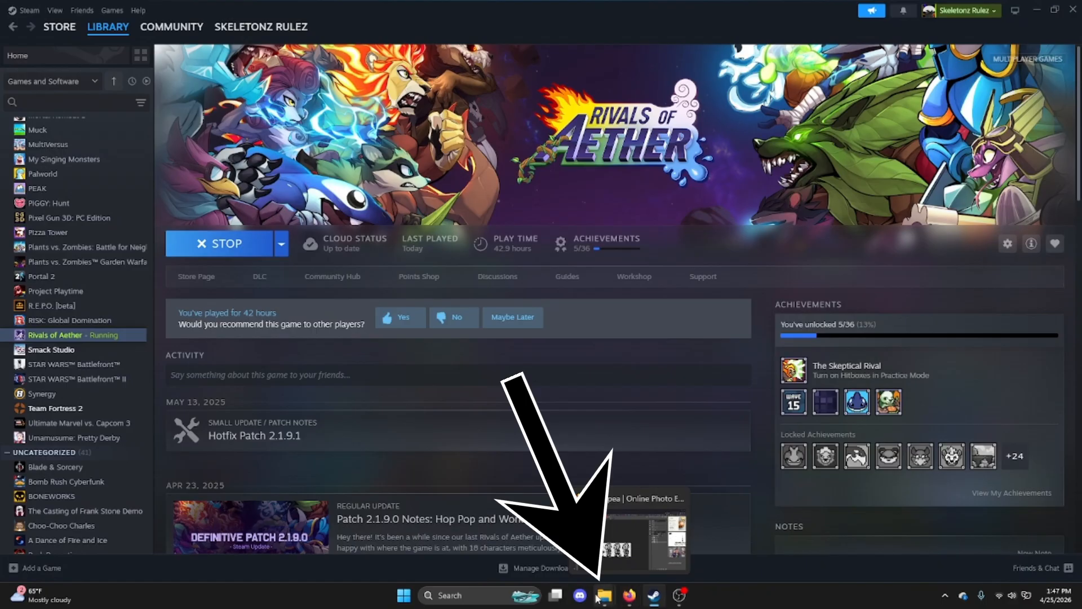
Step: Switch to the File Explorer window showing the workshop folder and go to the %appdata% location
mouse_move(602, 597)
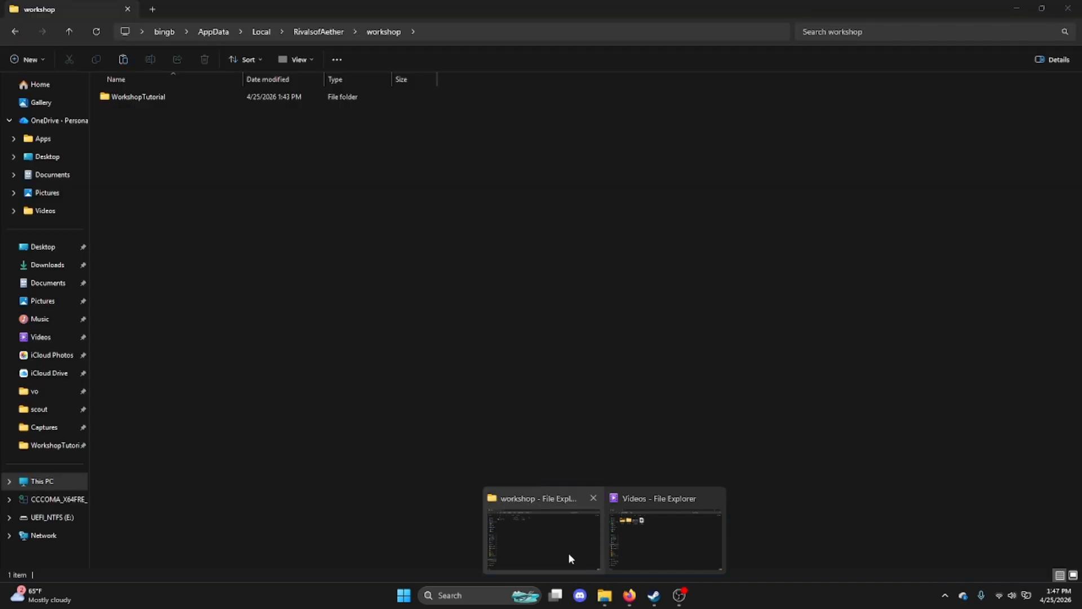
left_click(568, 552)
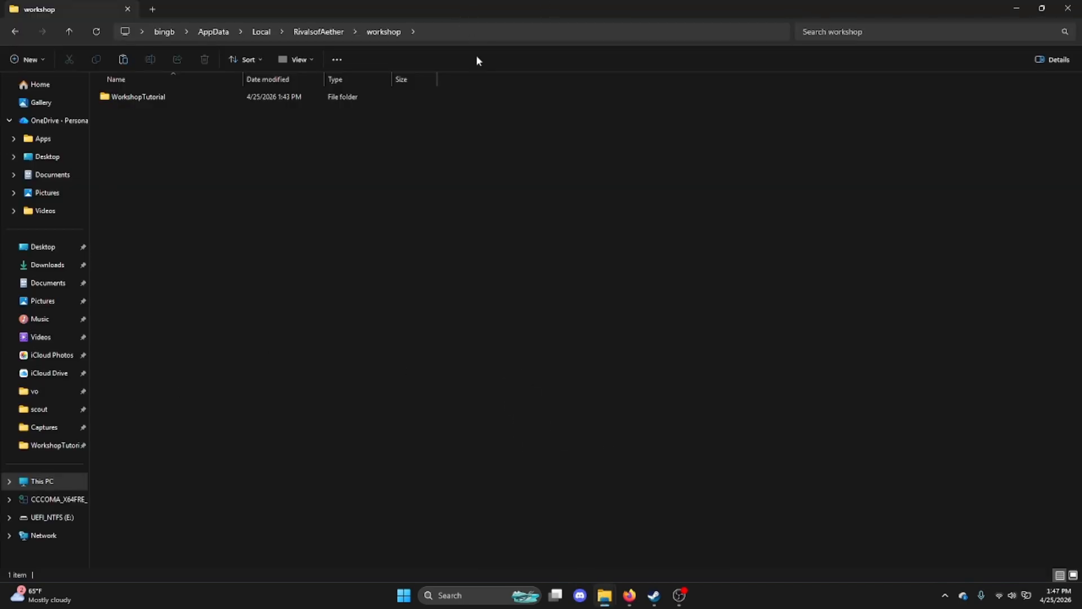
left_click(454, 37)
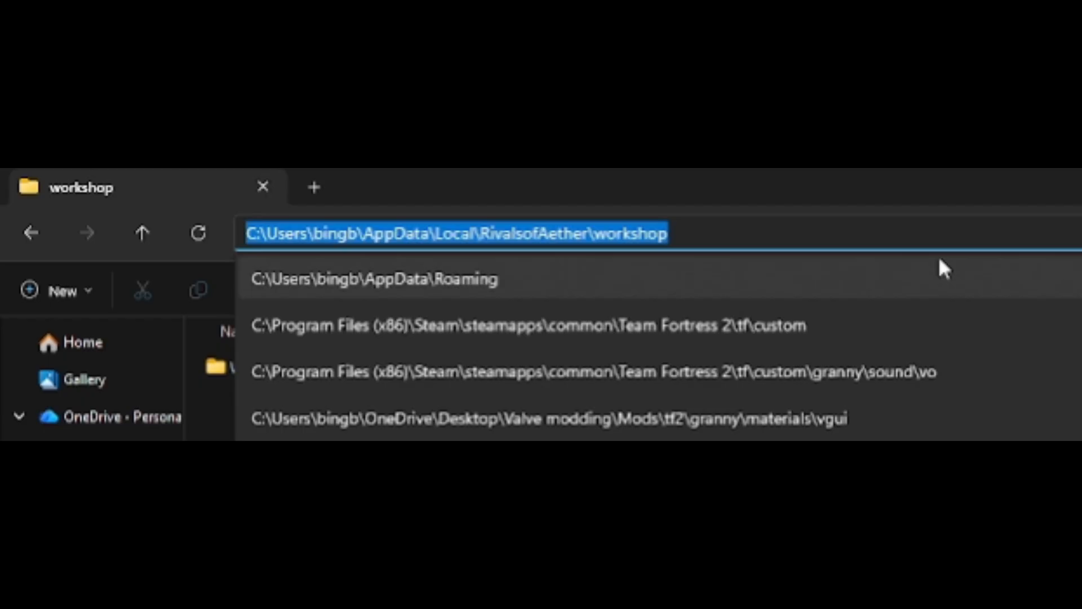
type("a")
key("BackSpace")
type("%appdata%")
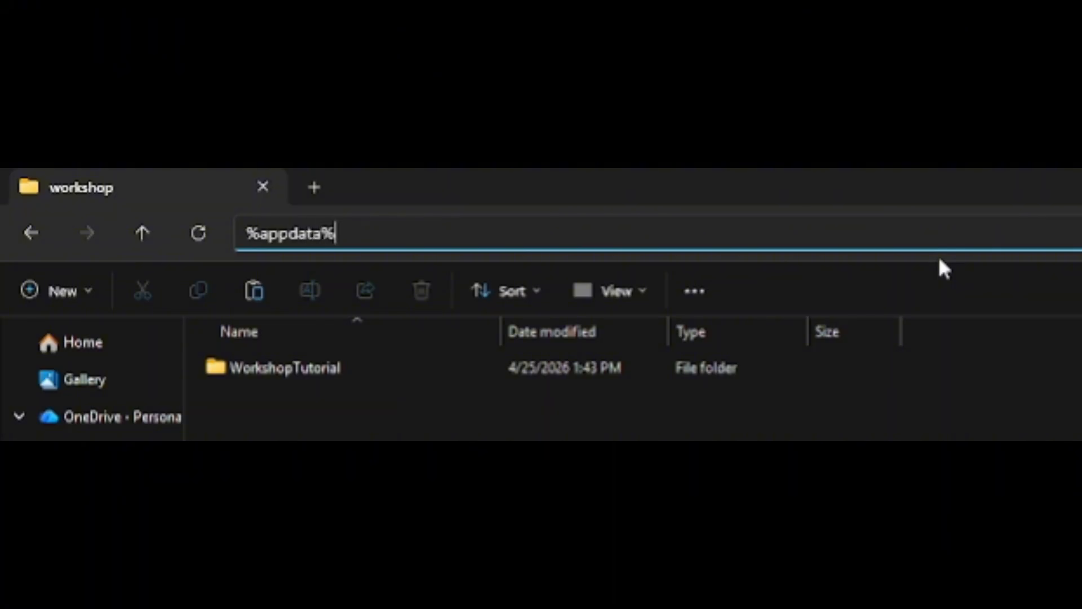
key("Return")
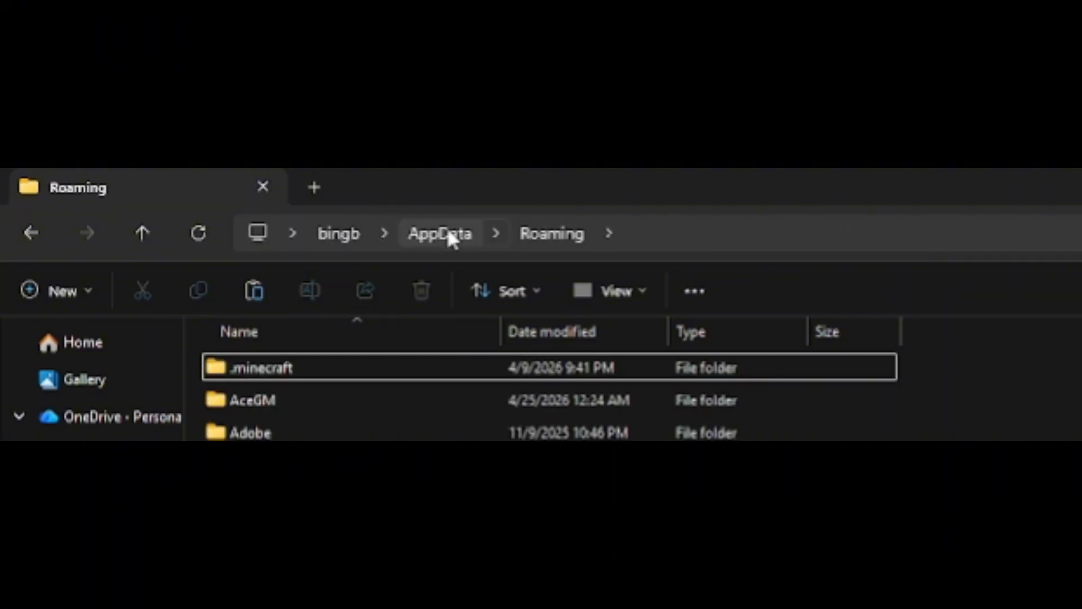
Step: Go up to the AppData folder and open the RivalsofAether folder inside Local
left_click(451, 236)
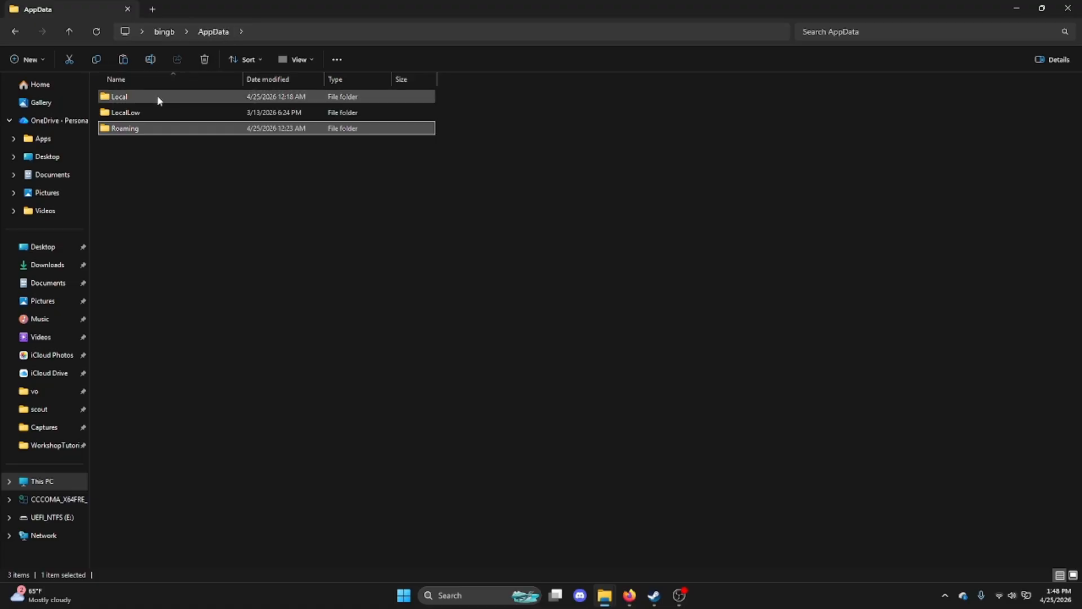
double_click(160, 99)
scroll(178, 317, "down", 10)
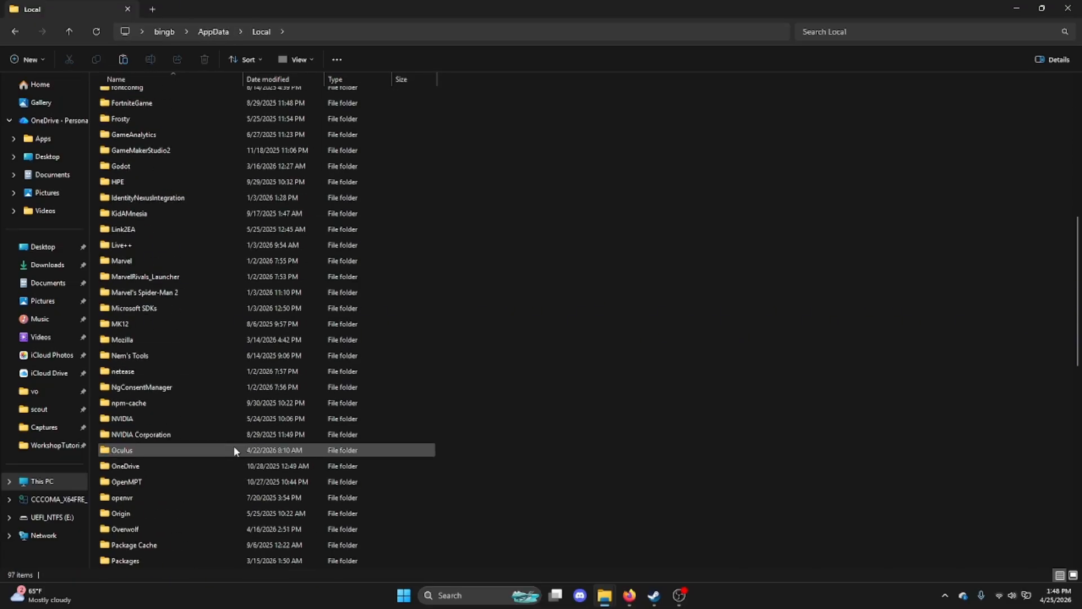
scroll(235, 451, "down", 13)
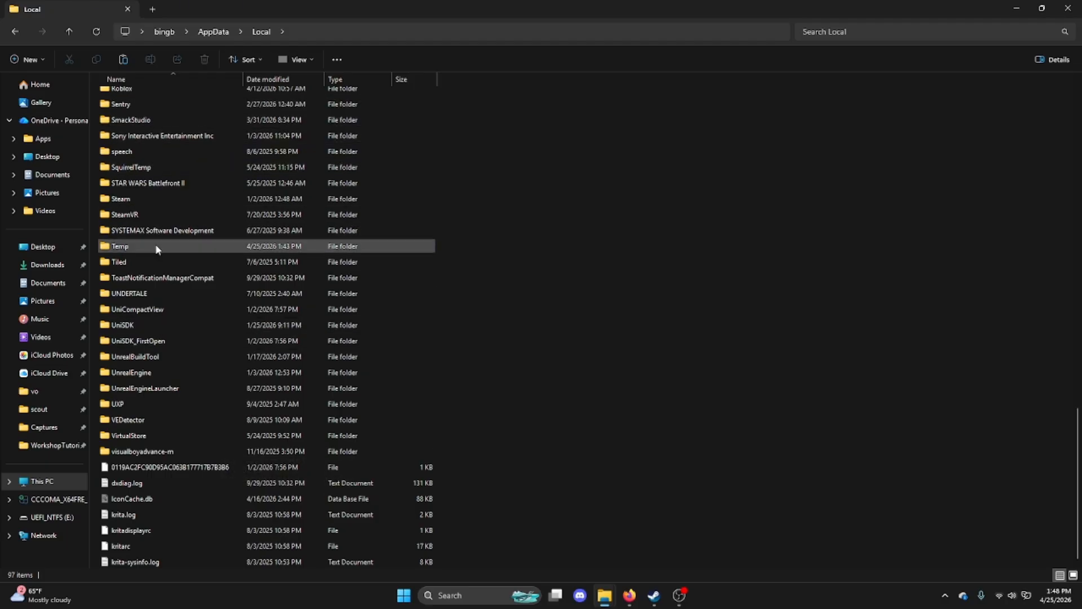
scroll(138, 336, "up", 3)
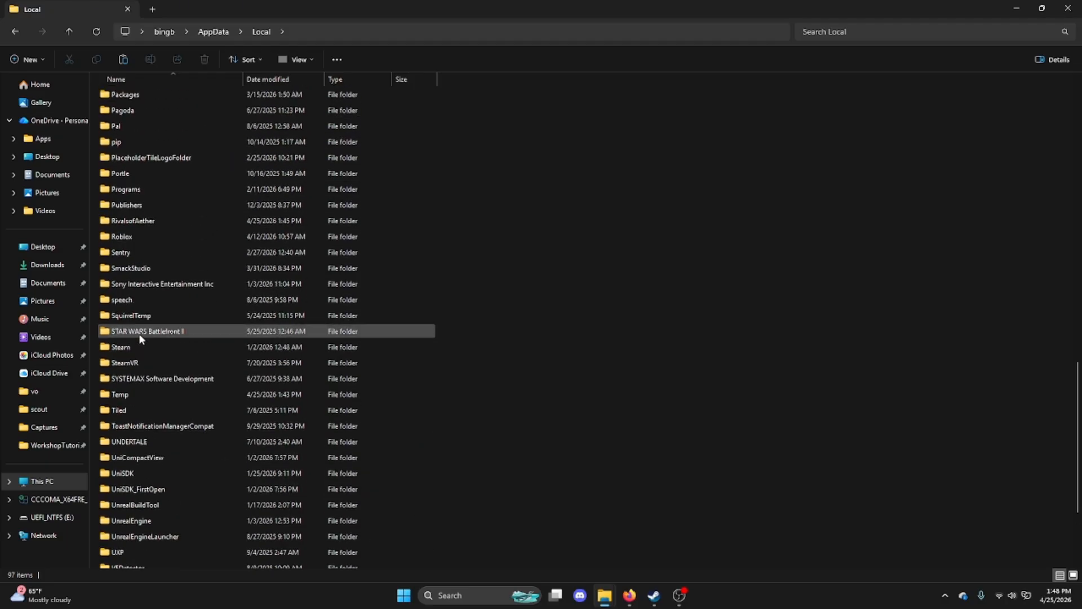
scroll(138, 334, "up", 4)
scroll(150, 241, "down", 7)
scroll(151, 241, "up", 4)
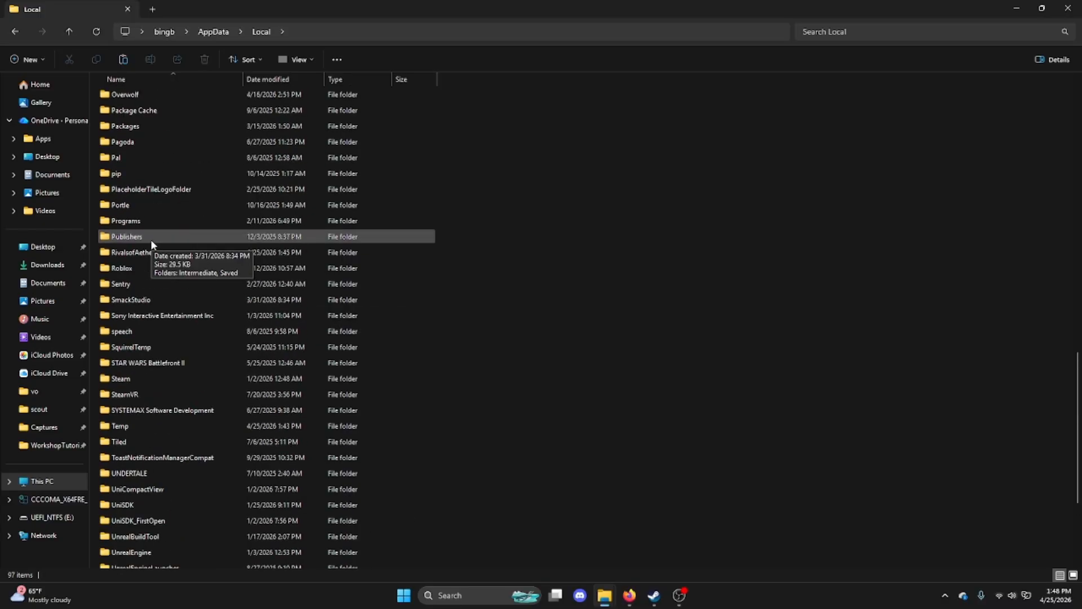
scroll(150, 239, "up", 1)
double_click(166, 282)
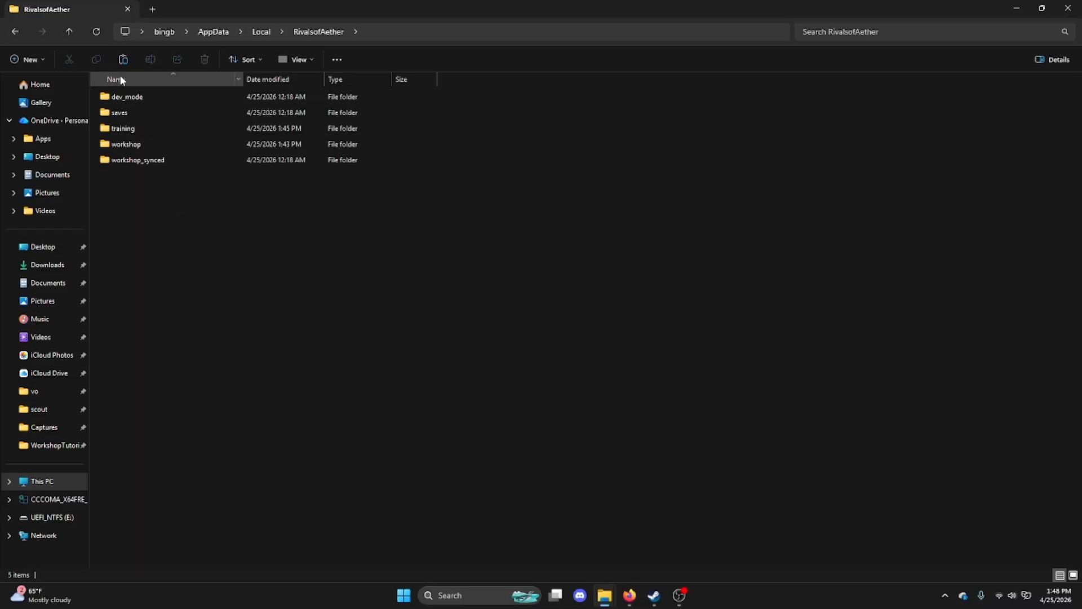
Step: Open the WorkshopTutorial character folder inside the workshop folder
double_click(129, 144)
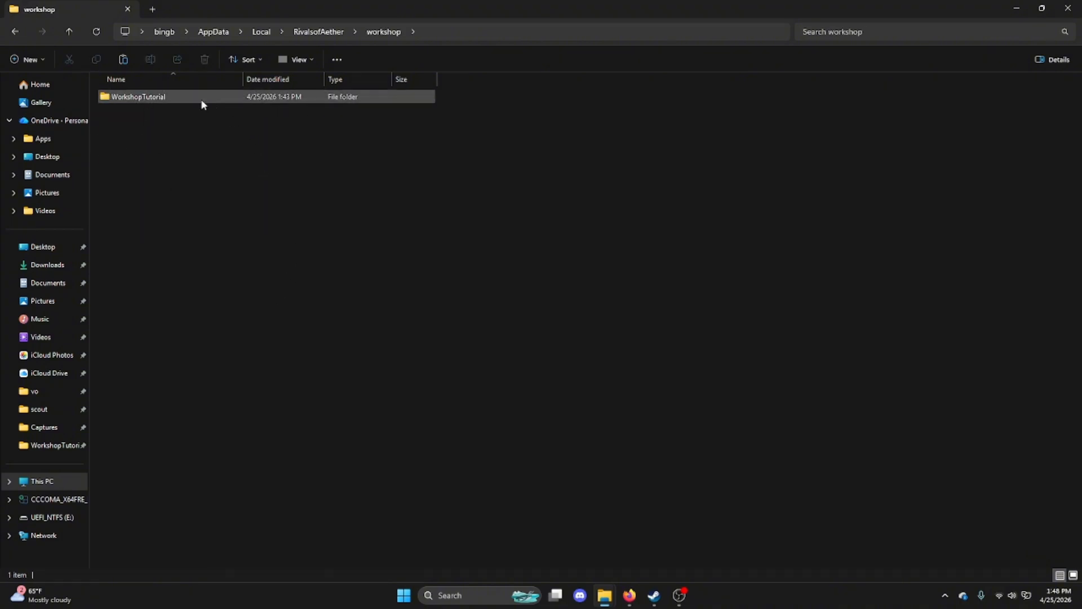
double_click(171, 95)
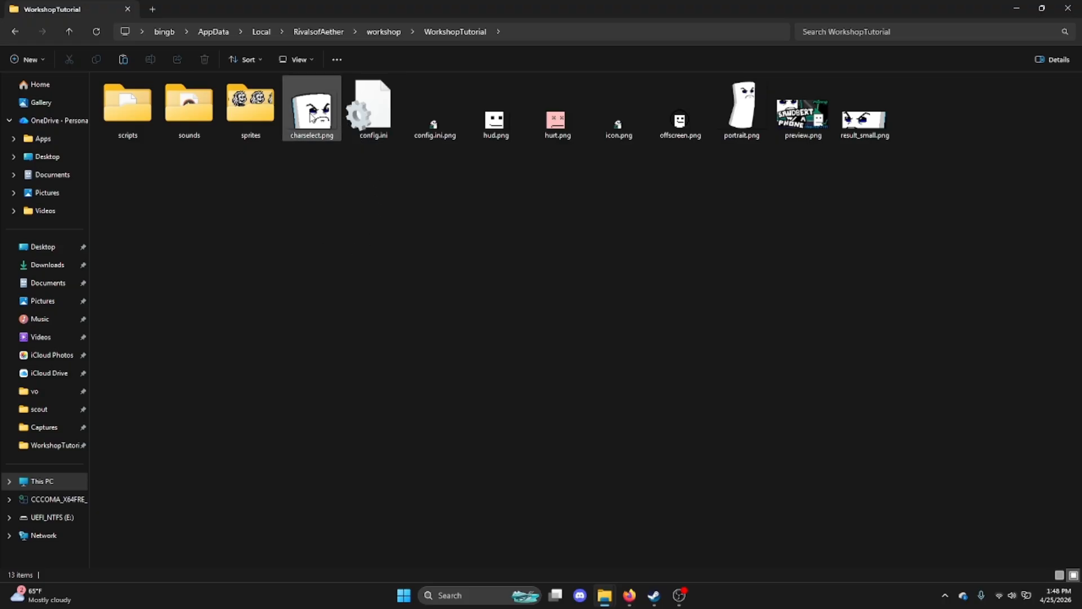
left_click_drag(904, 212, 323, 192)
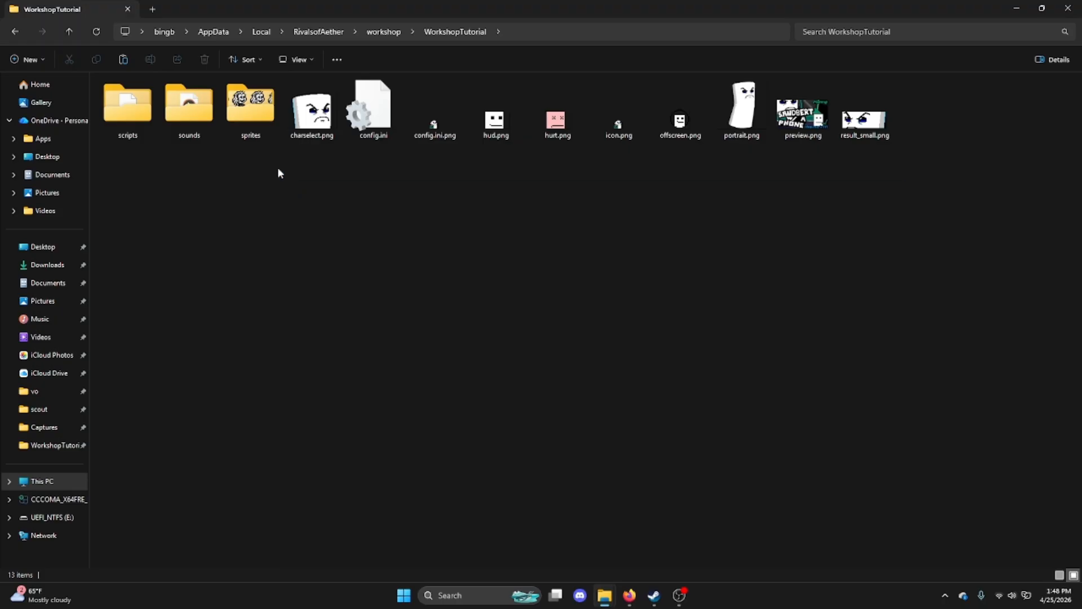
left_click_drag(981, 193, 316, 170)
Step: Open the character's sprites folder and view the walk_strip4.png sprite strip in the image viewer
double_click(255, 121)
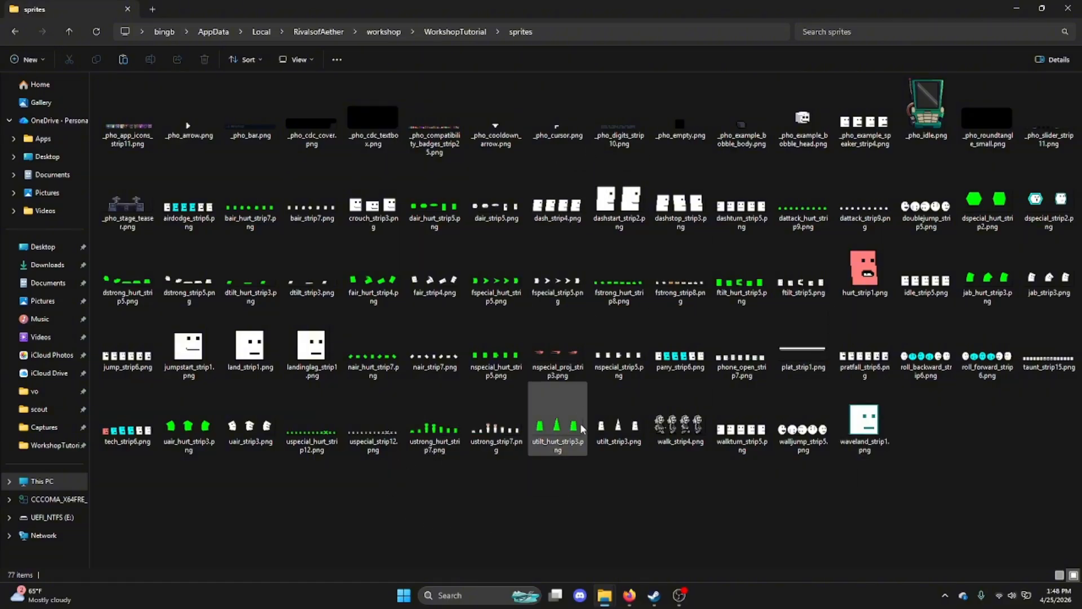
mouse_move(692, 524)
left_mouse_down()
mouse_move(574, 389)
mouse_move(679, 513)
left_mouse_up()
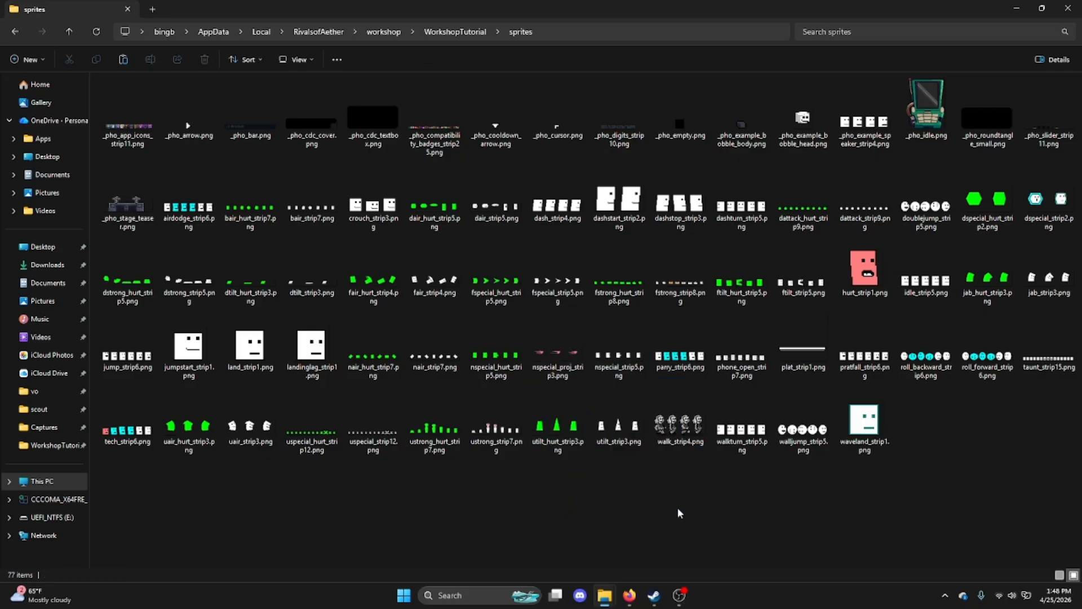
left_click_drag(670, 467, 746, 490)
left_click(684, 432)
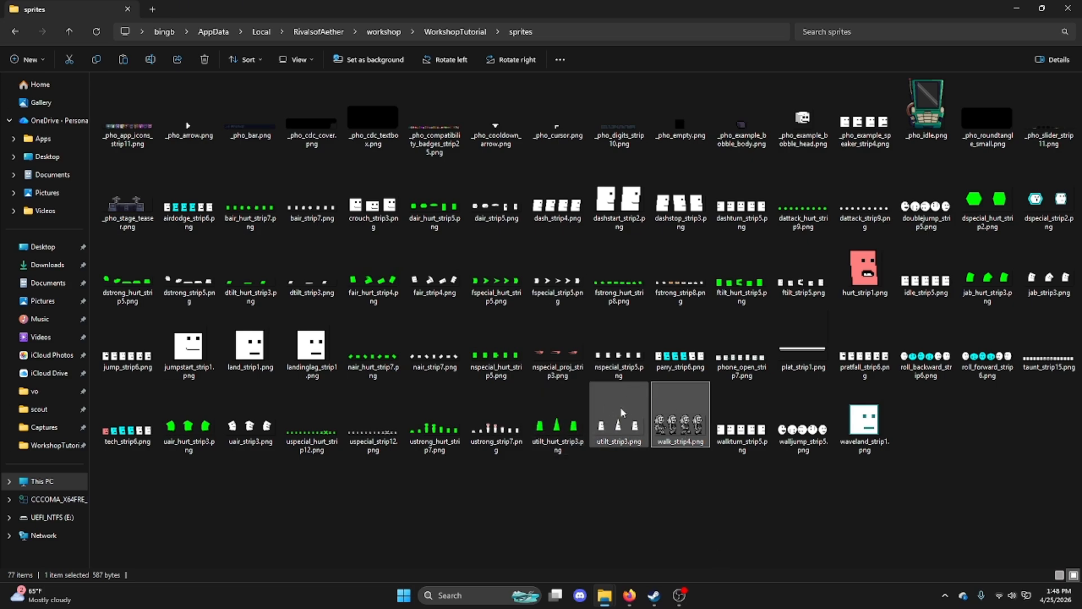
double_click(655, 394)
scroll(547, 331, "down", 3)
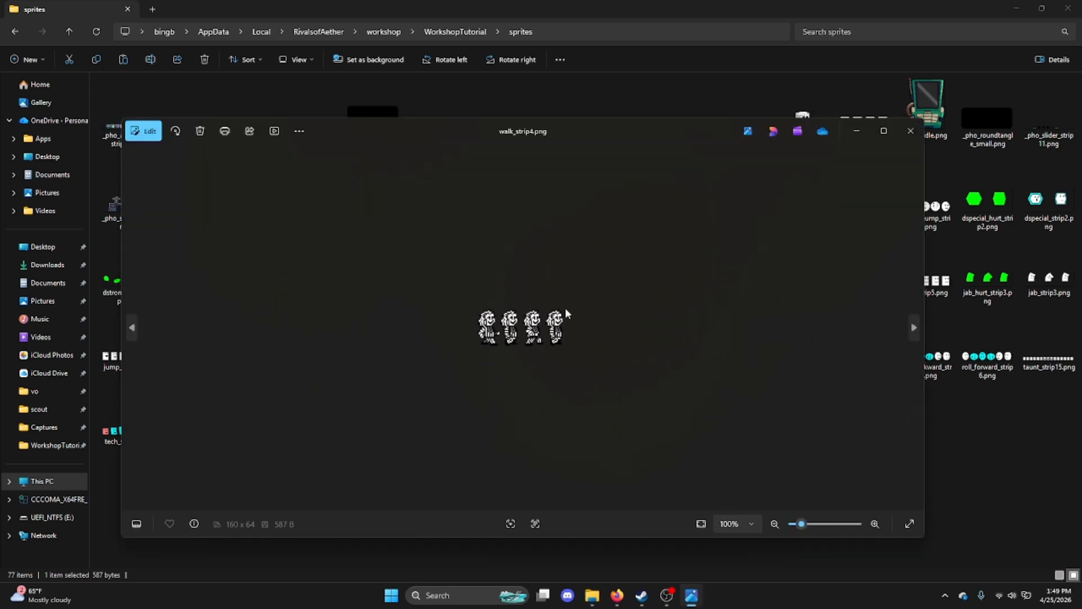
left_click(910, 131)
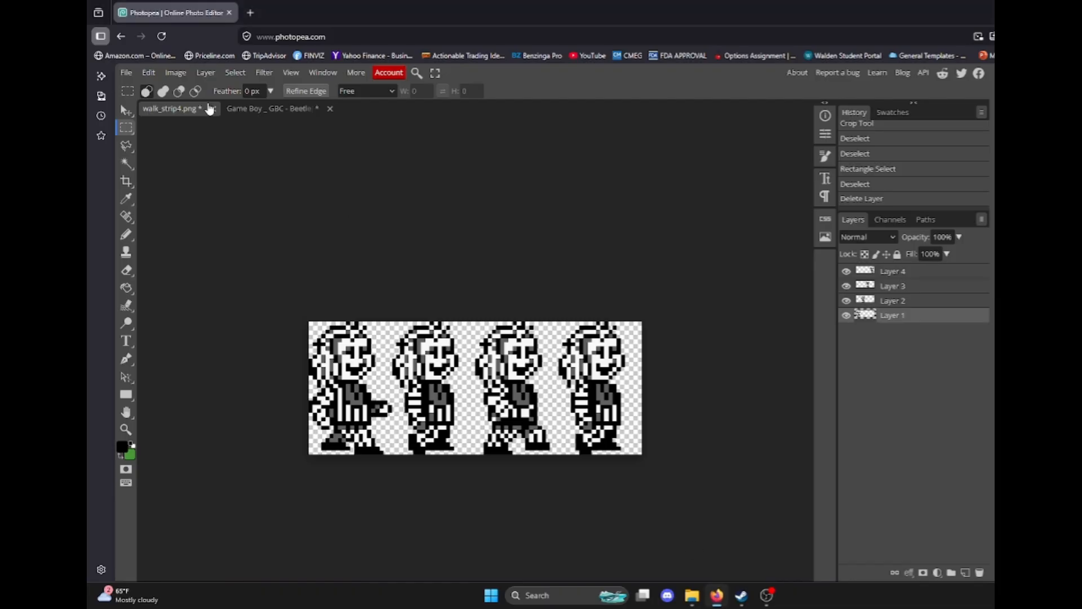
Step: In Firefox, close Photopea's walk_strip4.png document without saving and enter photopea.com in a new browser tab
left_click(213, 109)
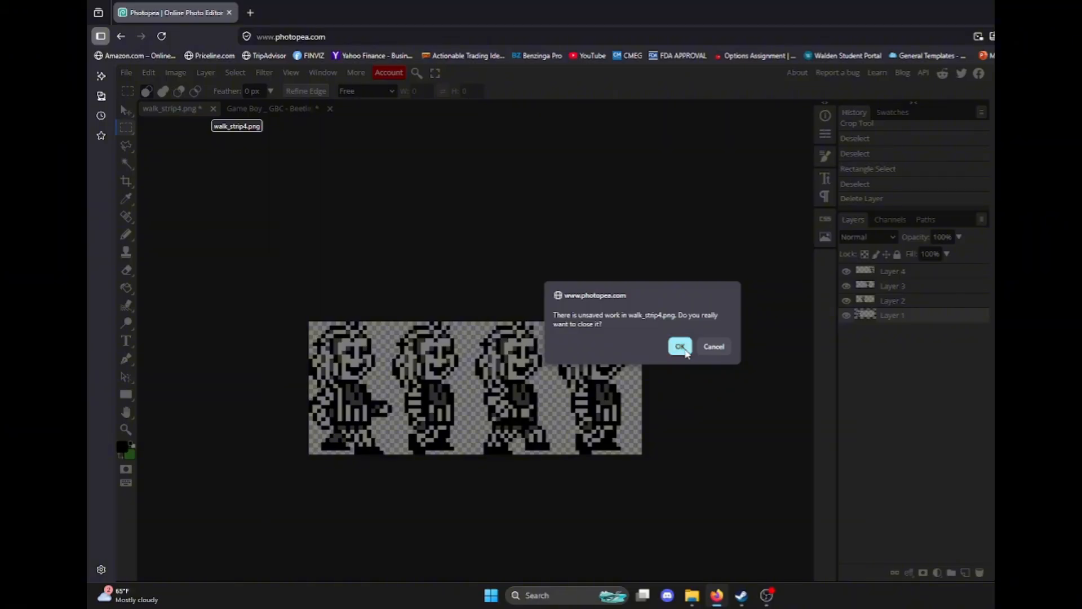
left_click(680, 346)
left_click(251, 11)
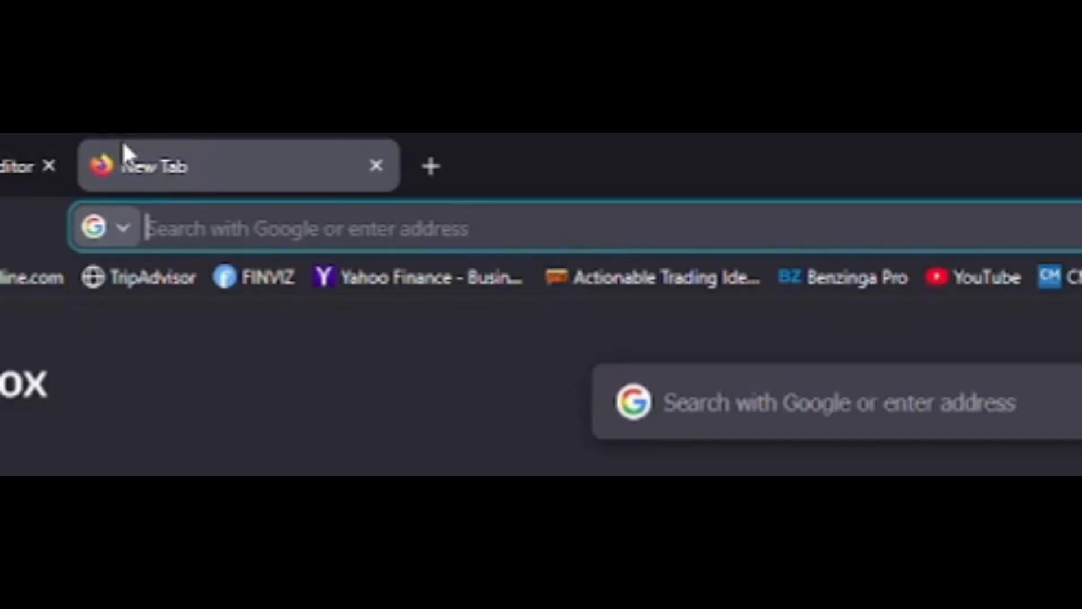
type("photopea.com")
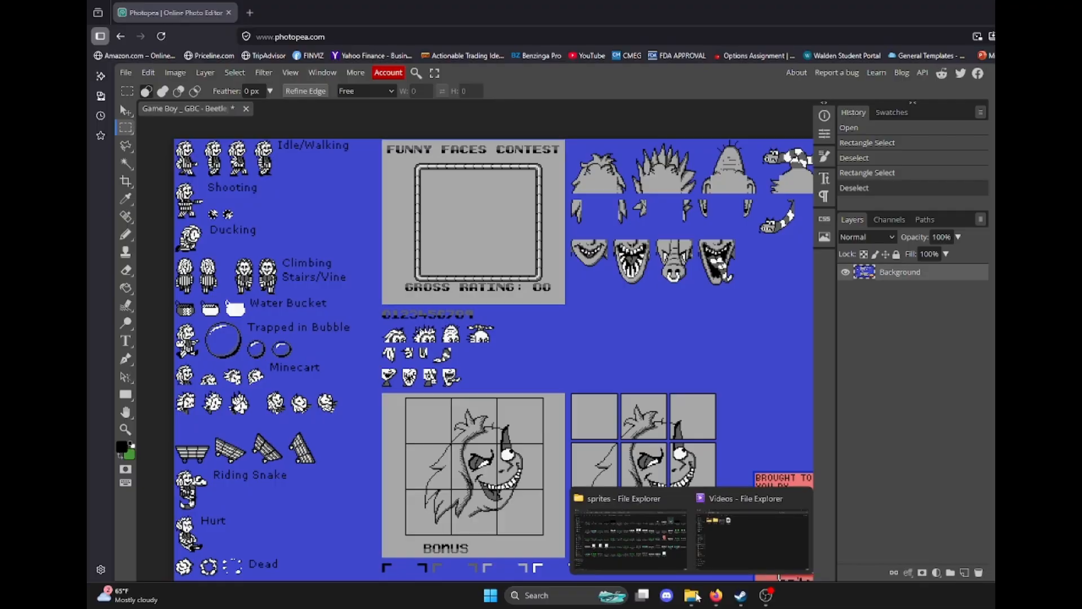
Step: Switch to the sprites folder in File Explorer and select the _pho_ files, from _pho_app_icons_strip11.png through _pho_stage_teaser.png
left_click(576, 555)
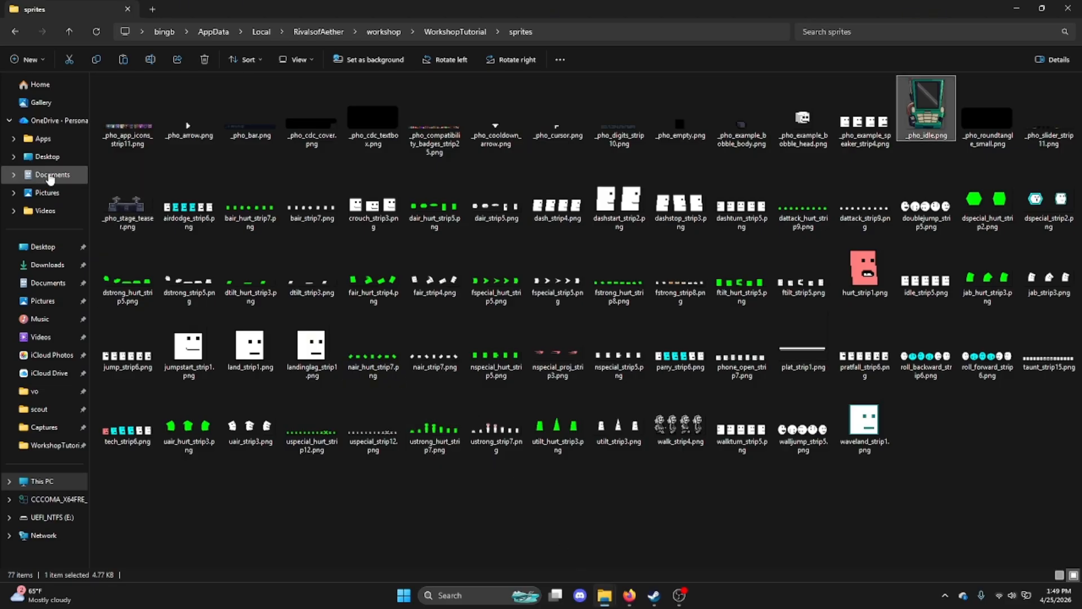
left_click_drag(927, 510, 900, 568)
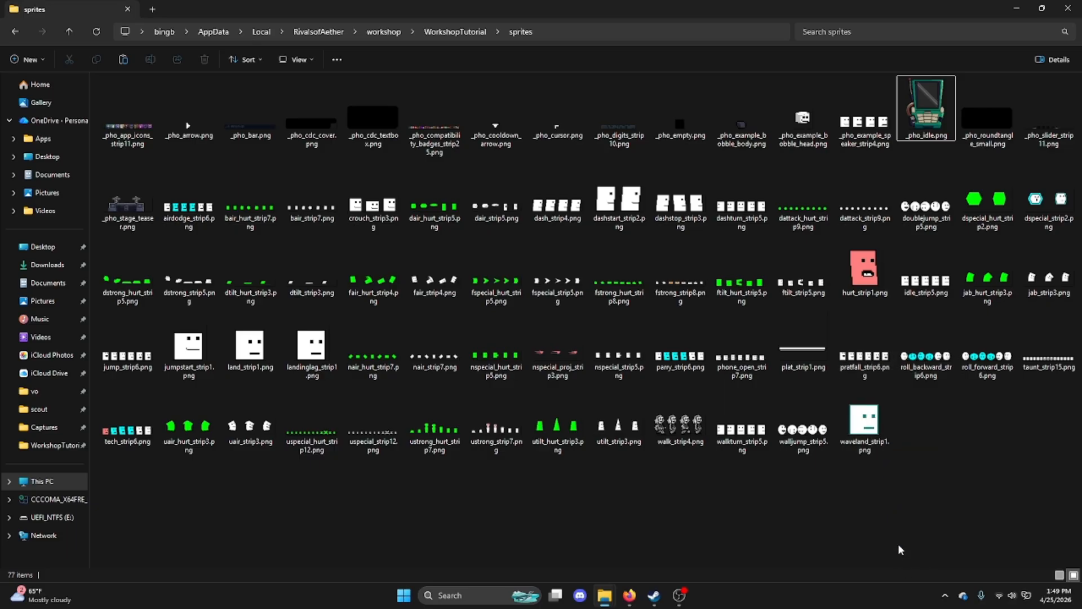
left_click_drag(916, 483, 895, 444)
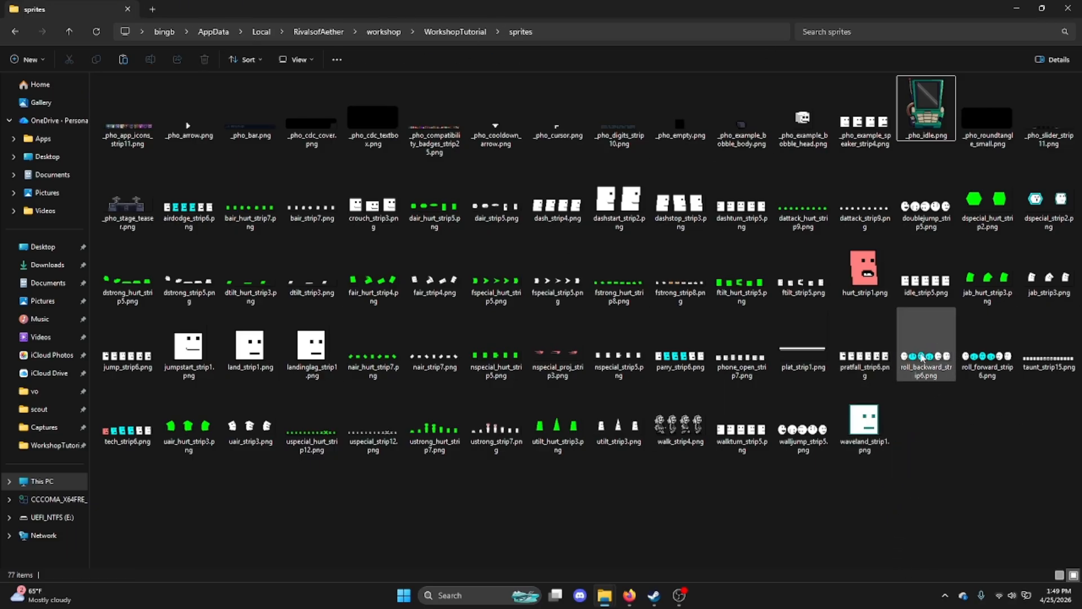
left_click(100, 99)
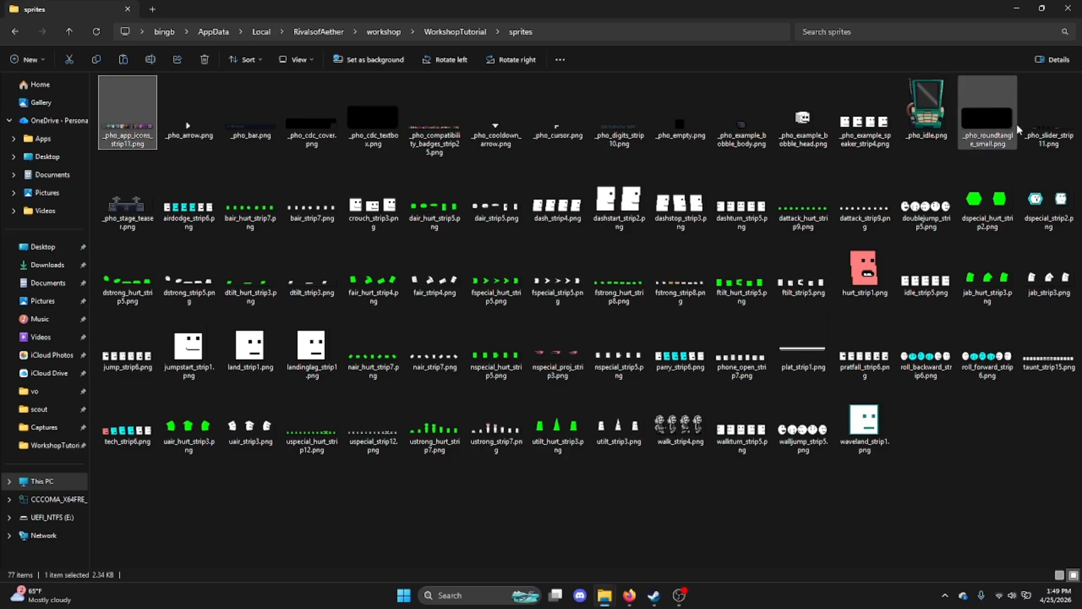
left_click(1032, 131, "shift")
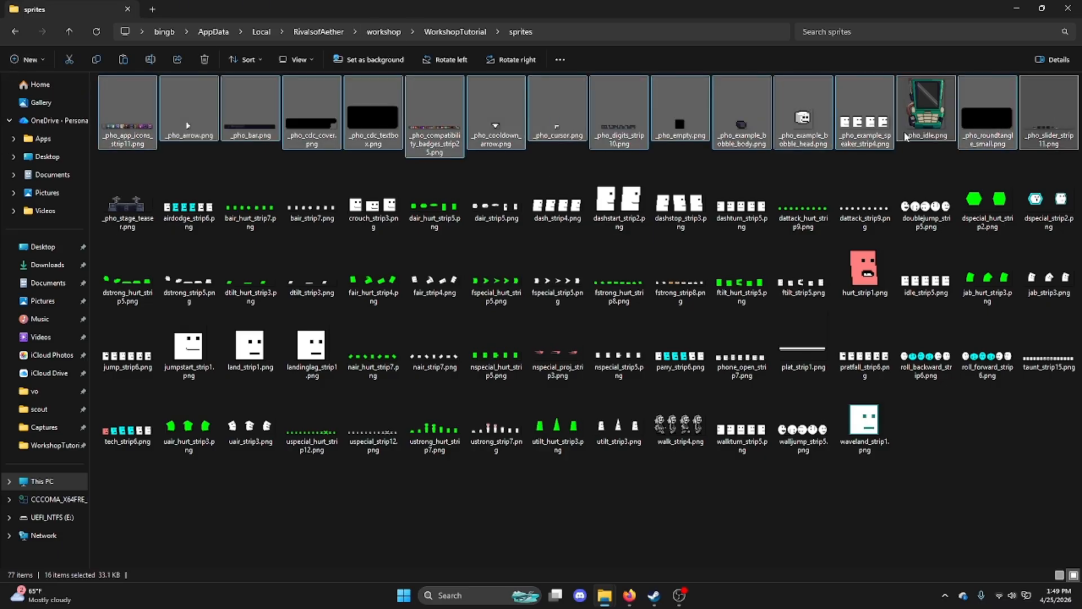
left_click(120, 175)
left_click(114, 116, "shift")
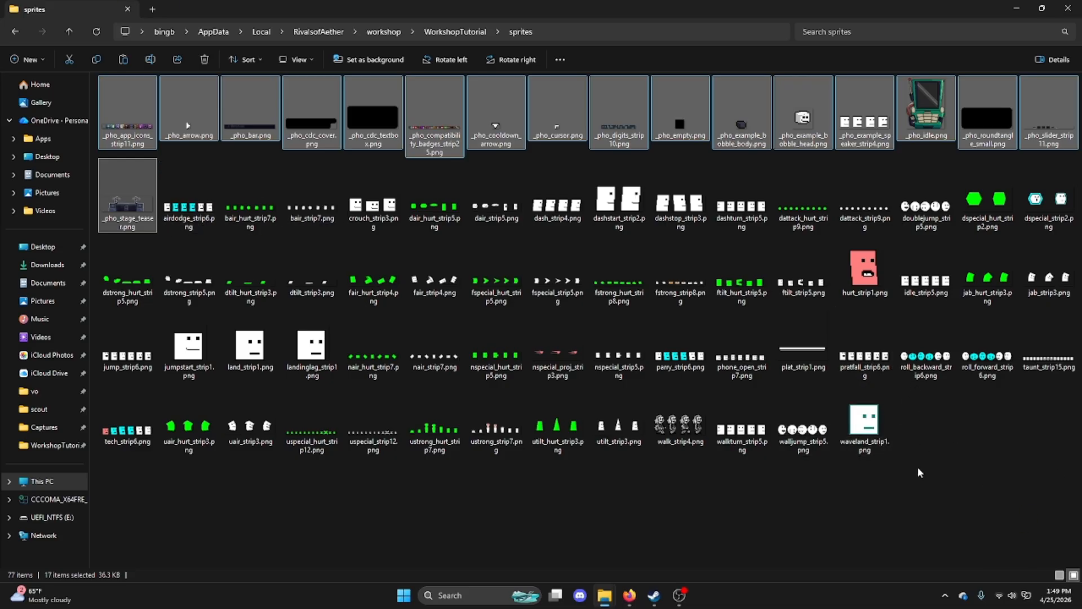
Step: Mark out the animation sprite files following the _pho_ files, through waveland_strip1.png, and clear the selection
left_click_drag(1076, 499, 205, 189)
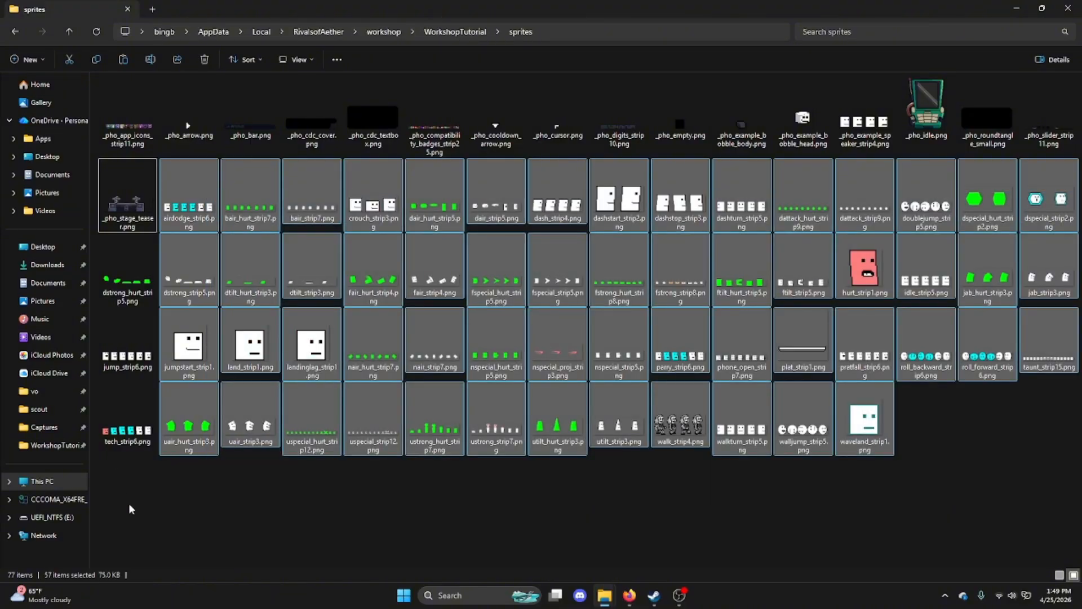
left_click(108, 429, "shift")
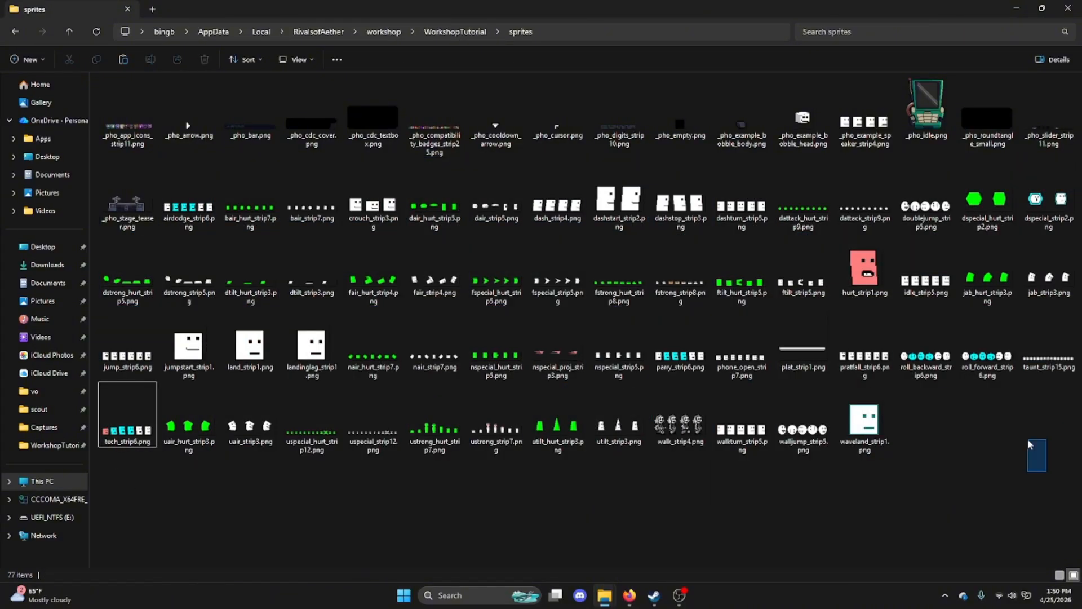
left_click_drag(1028, 444, 1042, 561)
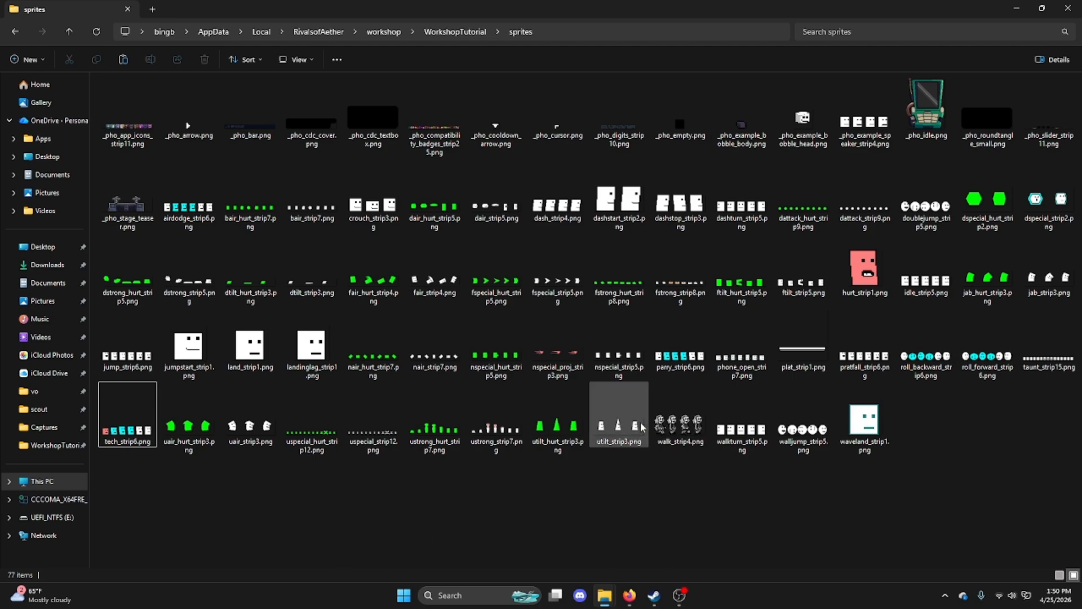
mouse_move(641, 426)
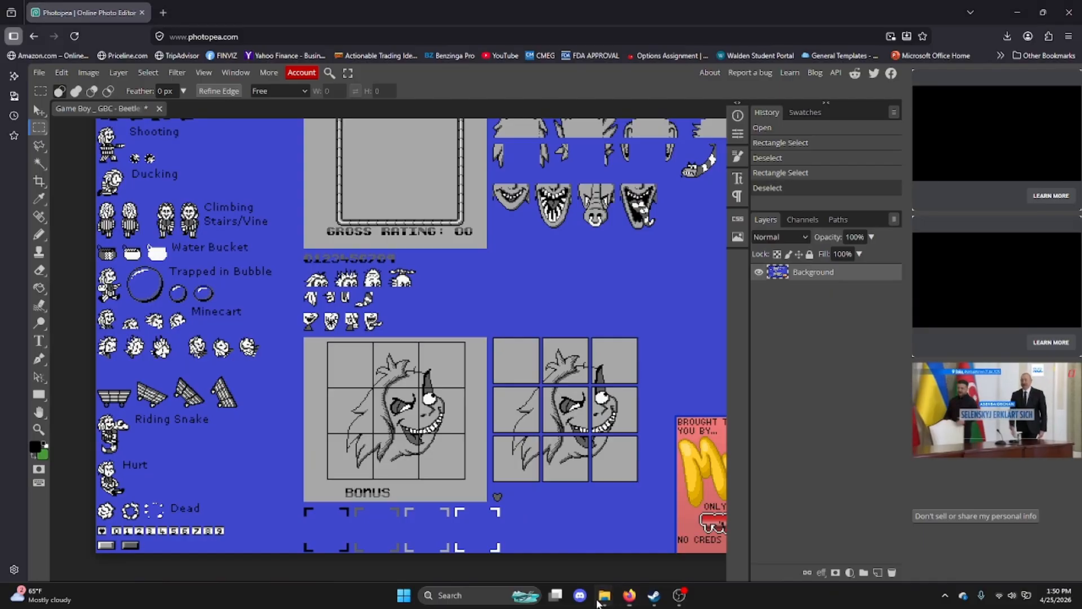
Step: Bring back the sprites folder and single out hurt_strip1.png, idle_strip5.png and walk_strip4.png to compare their strip numbers
left_click(600, 599)
left_click(539, 529)
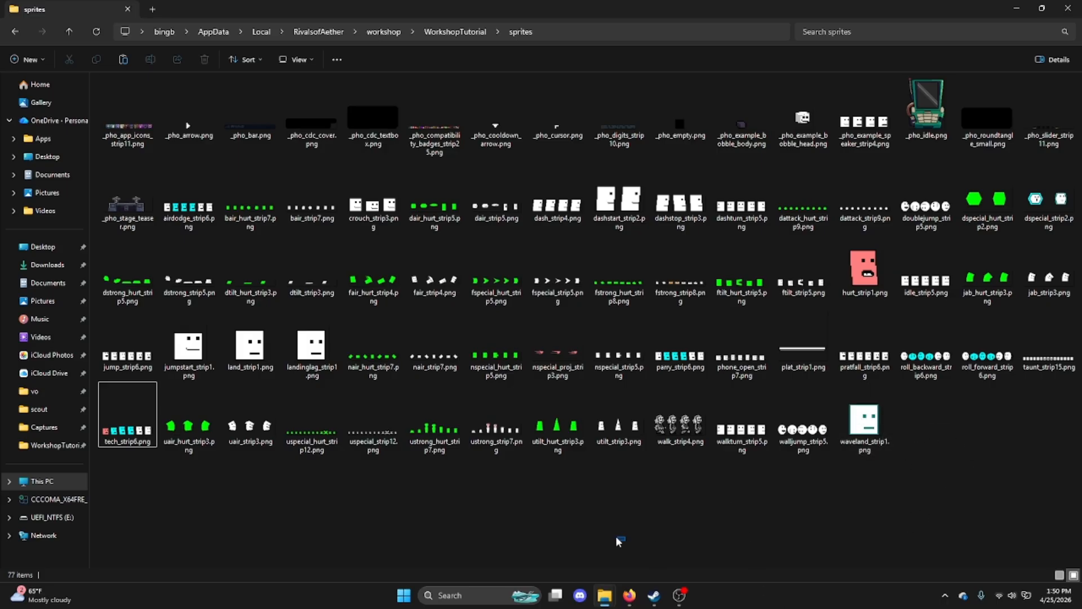
left_click(867, 282)
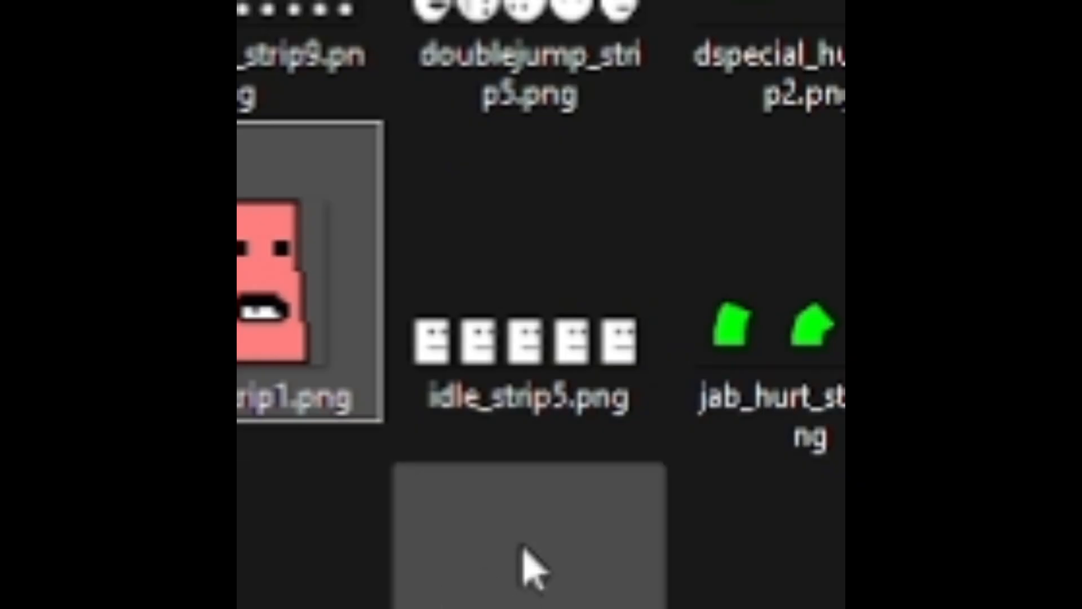
left_click(441, 365)
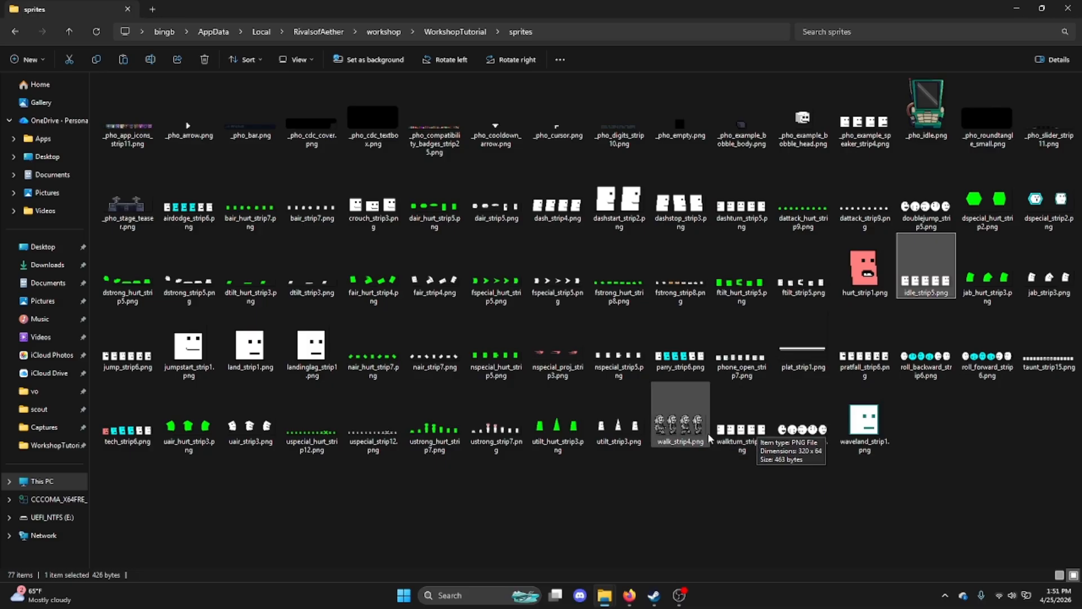
left_click(692, 443)
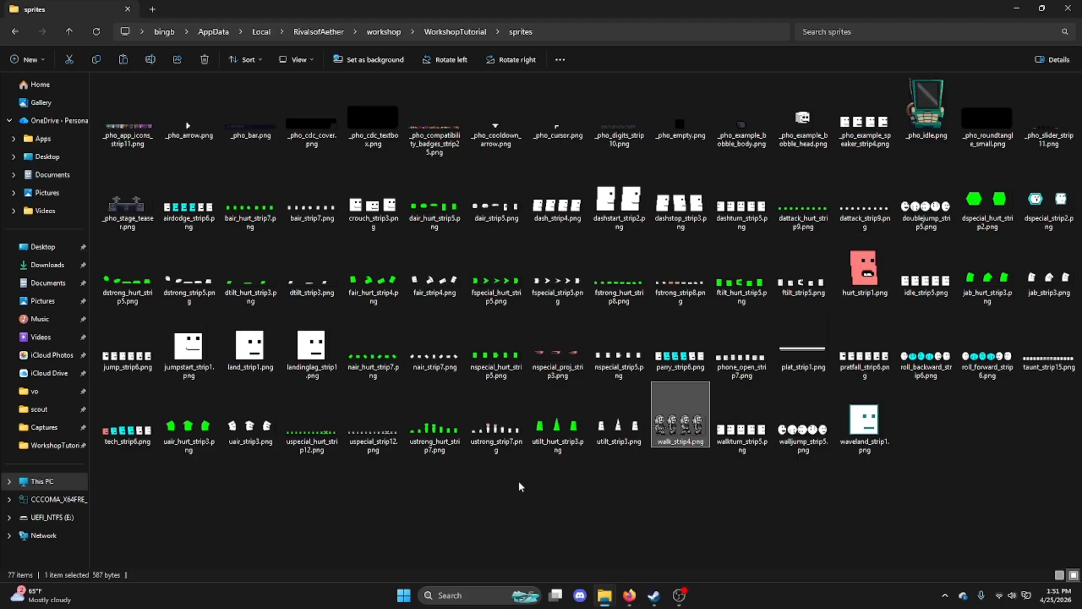
Step: Go through the single-frame sprites waveland_strip1, hurt_strip1, jumpstart_strip1, land_strip1 and landinglag_strip1
left_click(889, 452)
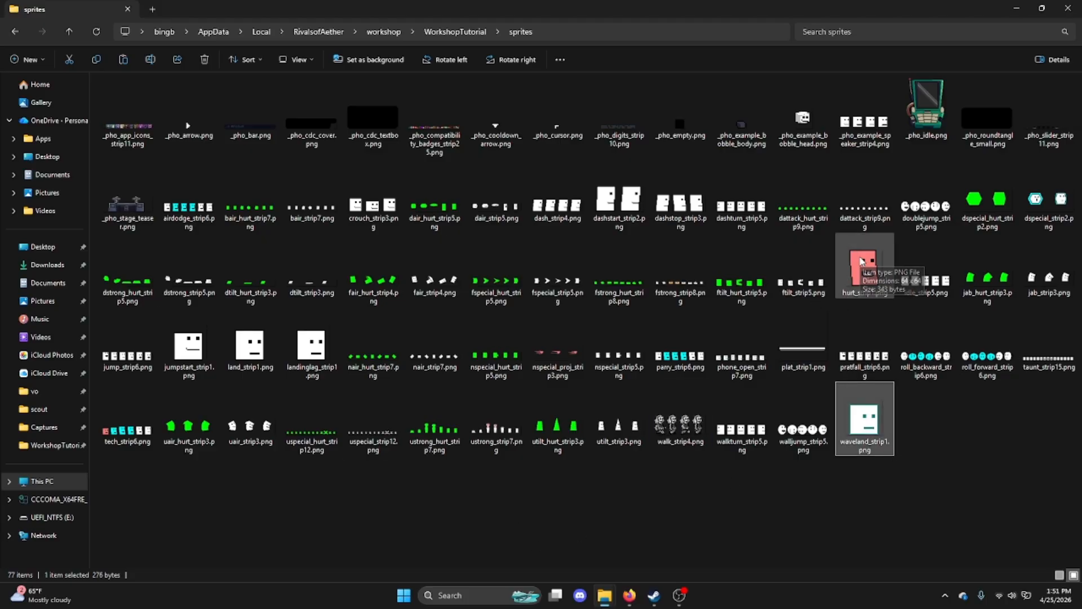
left_click(862, 264)
left_click(860, 438)
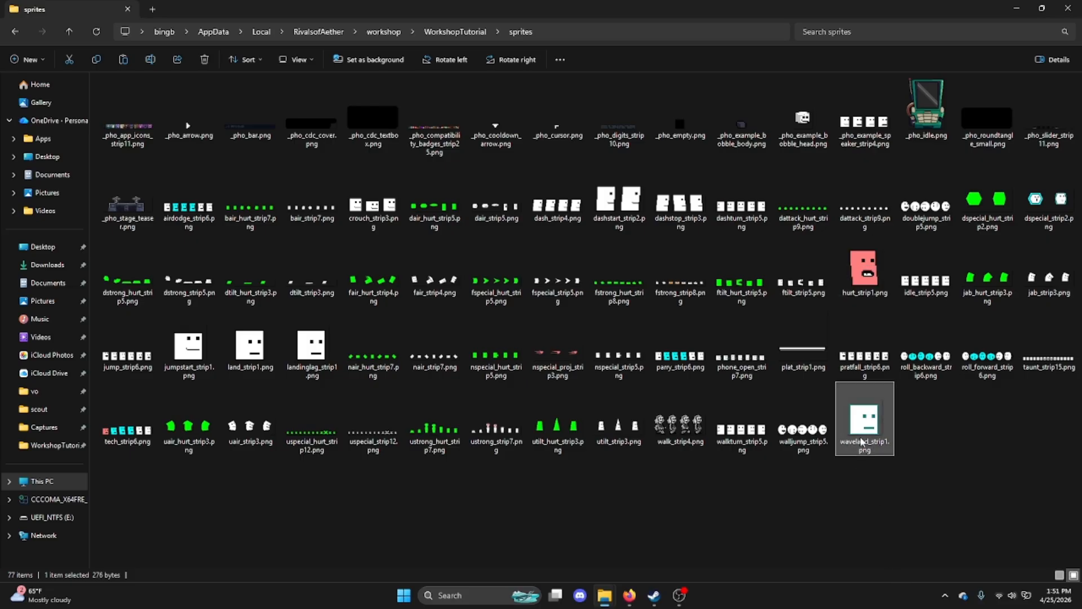
left_click(189, 349)
left_click(259, 349)
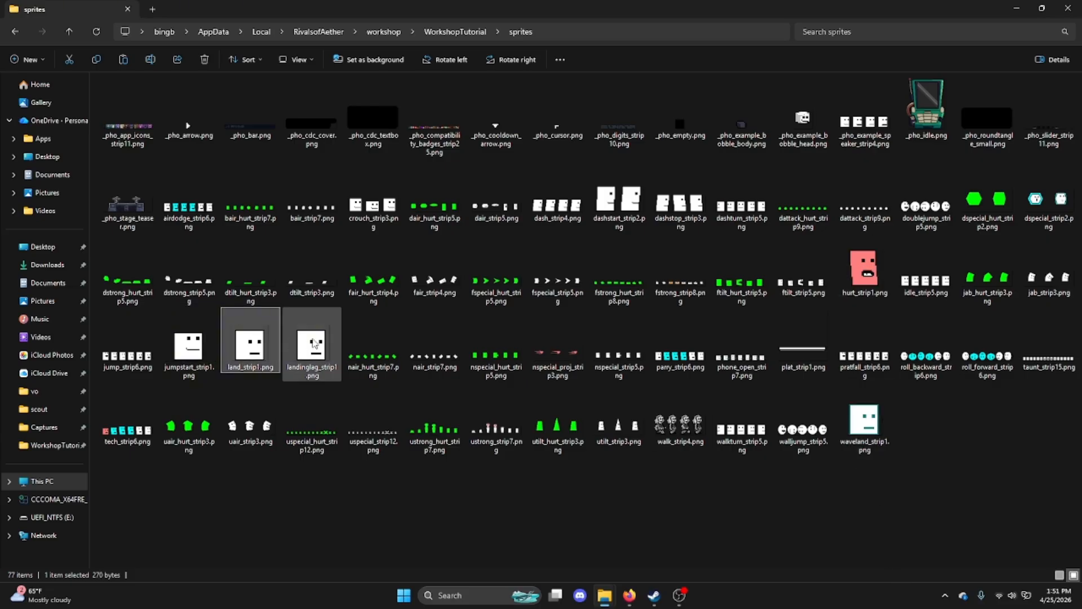
left_click(314, 342)
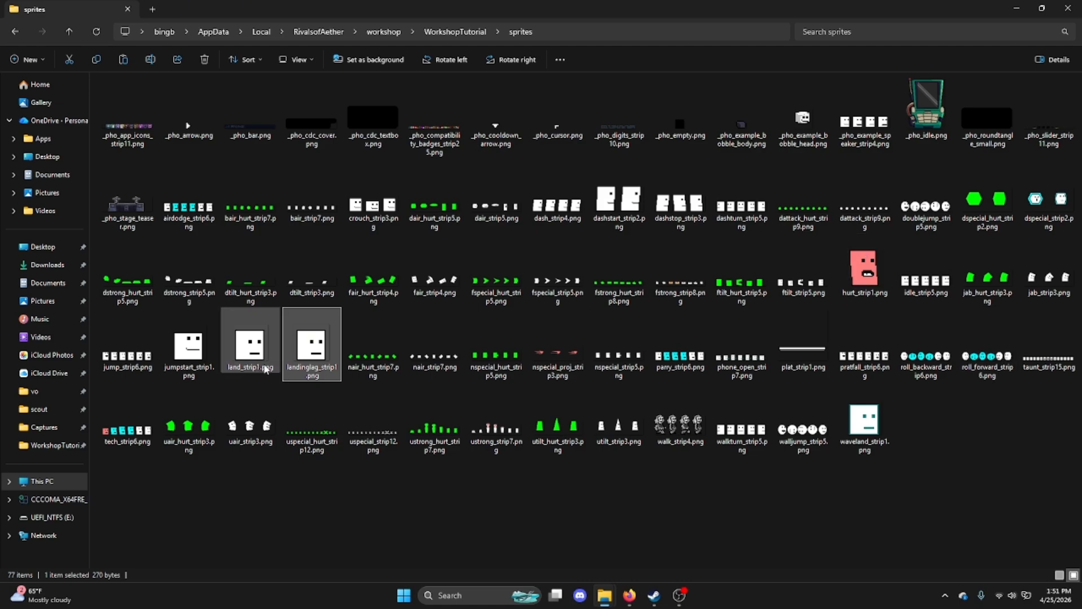
Step: Open hurt_strip1.png from the sprites folder as a separate document in Photopea and inspect its canvas
left_click(864, 274)
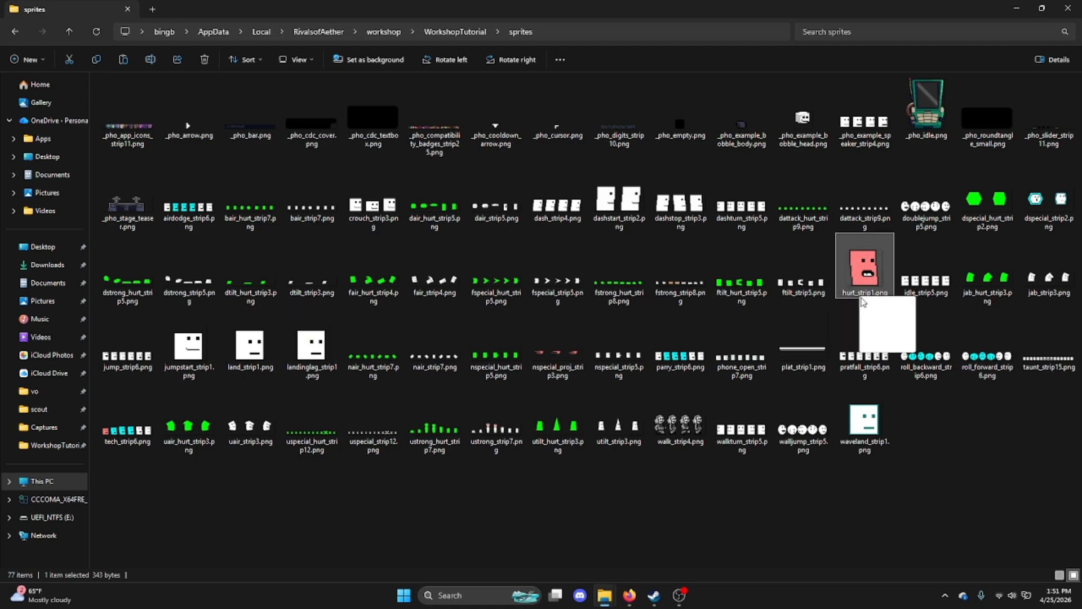
left_click_drag(865, 288, 634, 606)
left_click_drag(721, 605, 348, 107)
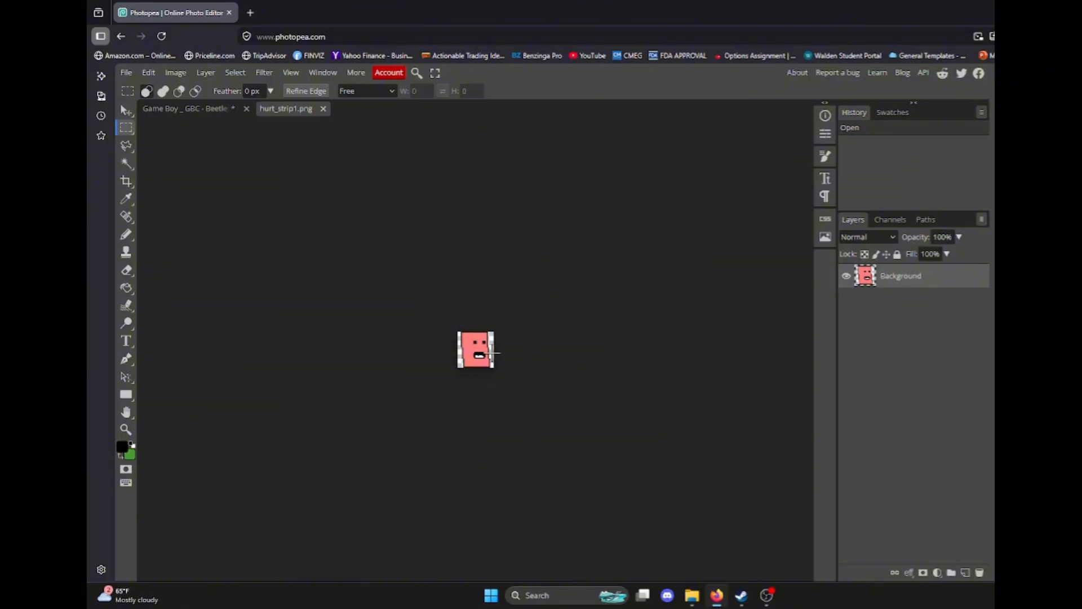
scroll(483, 365, "up", 5)
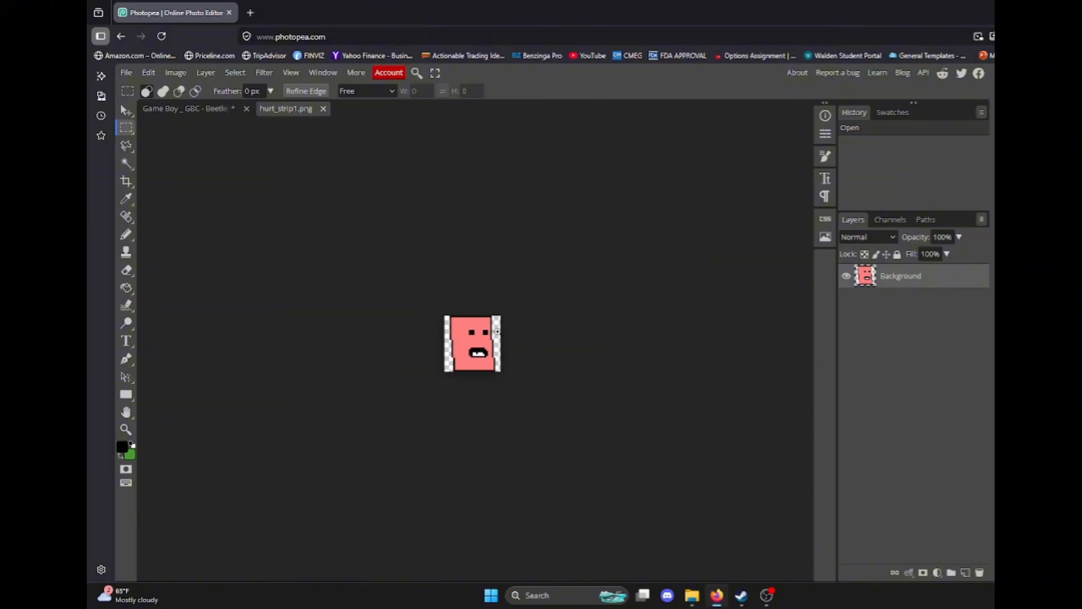
scroll(421, 316, "up", 5)
scroll(423, 314, "down", 5)
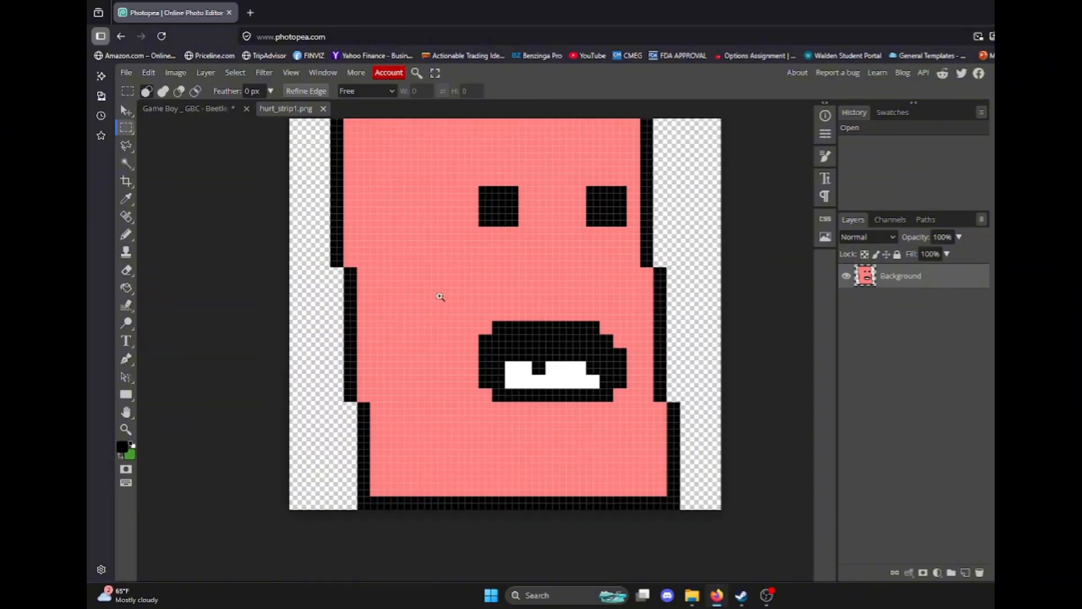
left_click_drag(449, 193, 488, 309)
scroll(479, 306, "down", 1)
scroll(475, 304, "down", 1)
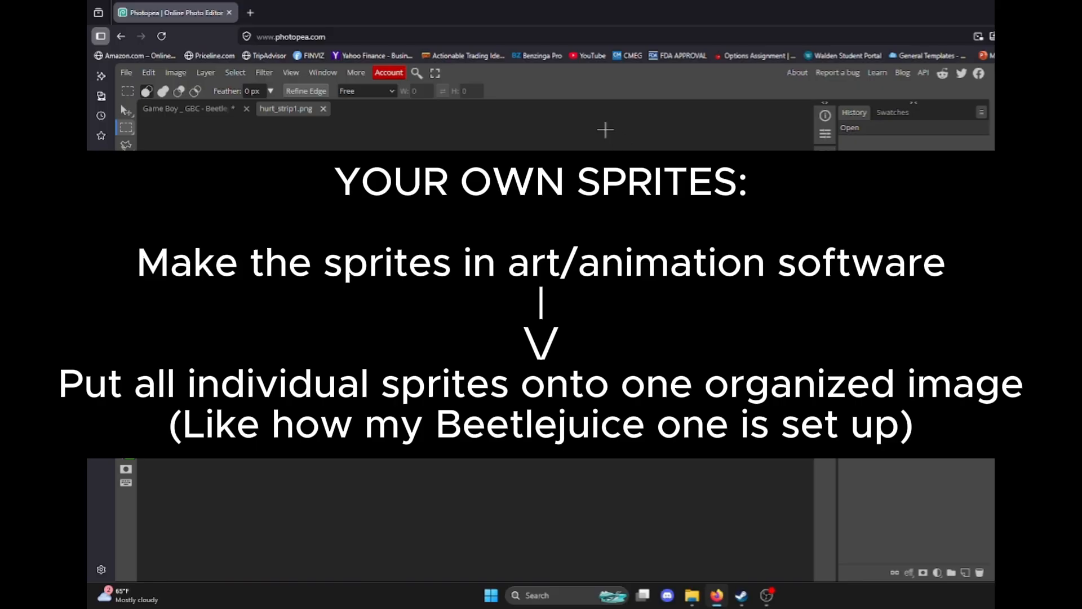
Step: Examine the layout of the Game Boy Beetlejuice sprite sheet, from the labelled animation rows down to the Hurt sprite
left_click(165, 115)
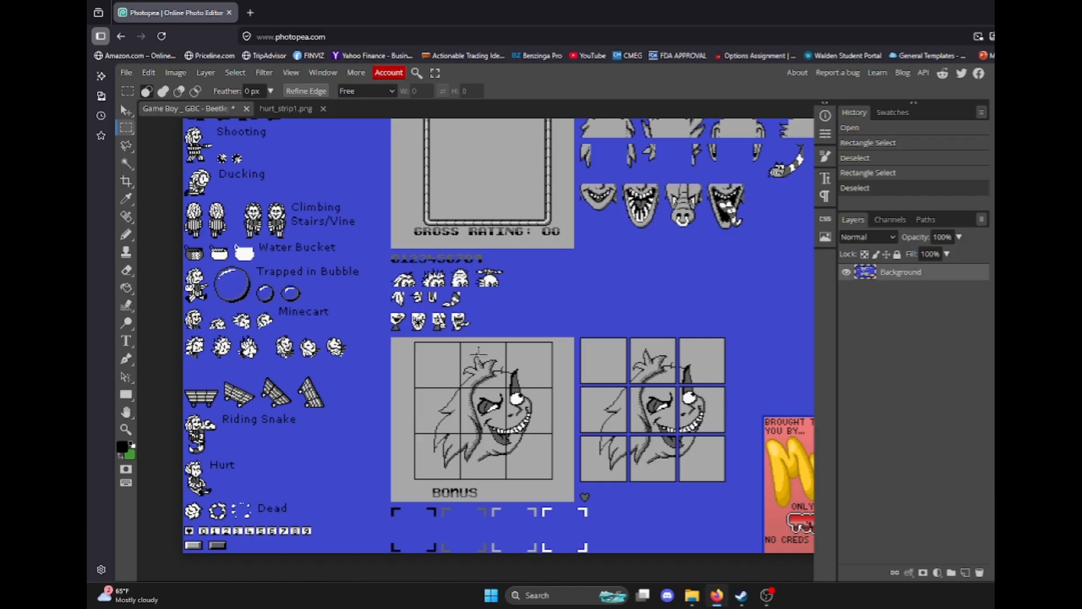
left_click_drag(562, 362, 335, 257)
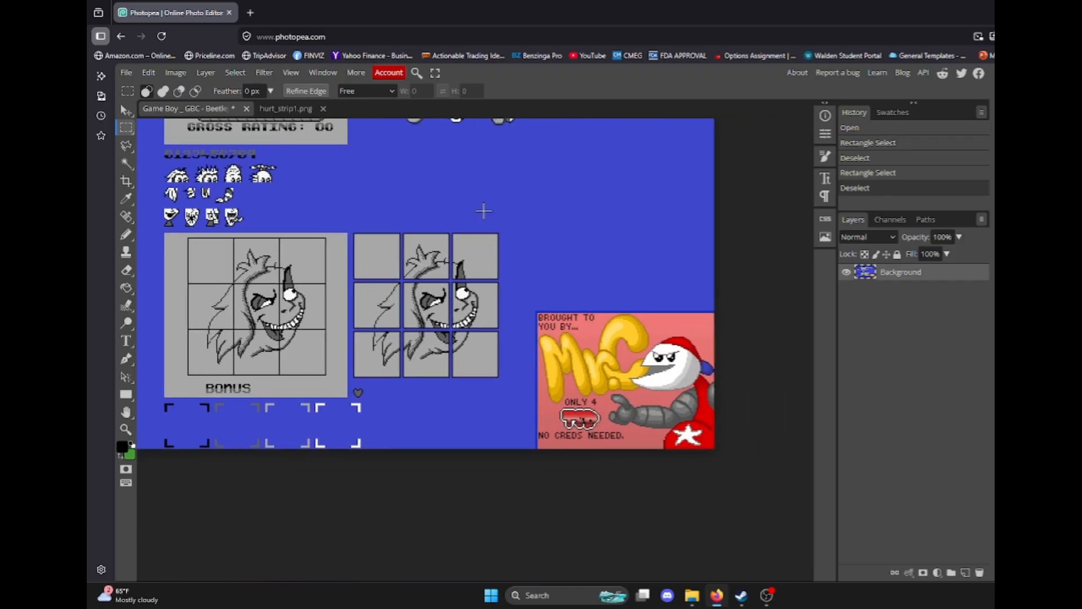
left_click_drag(166, 129, 445, 232)
left_click_drag(373, 344, 393, 345)
scroll(264, 323, "left", 2)
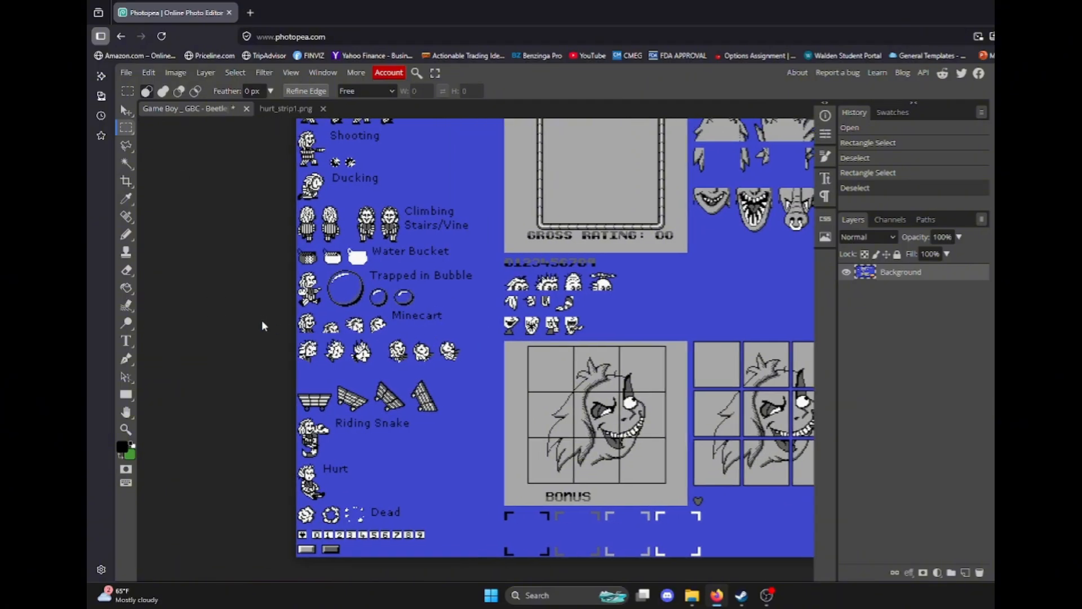
scroll(372, 312, "up", 7)
scroll(372, 311, "down", 6)
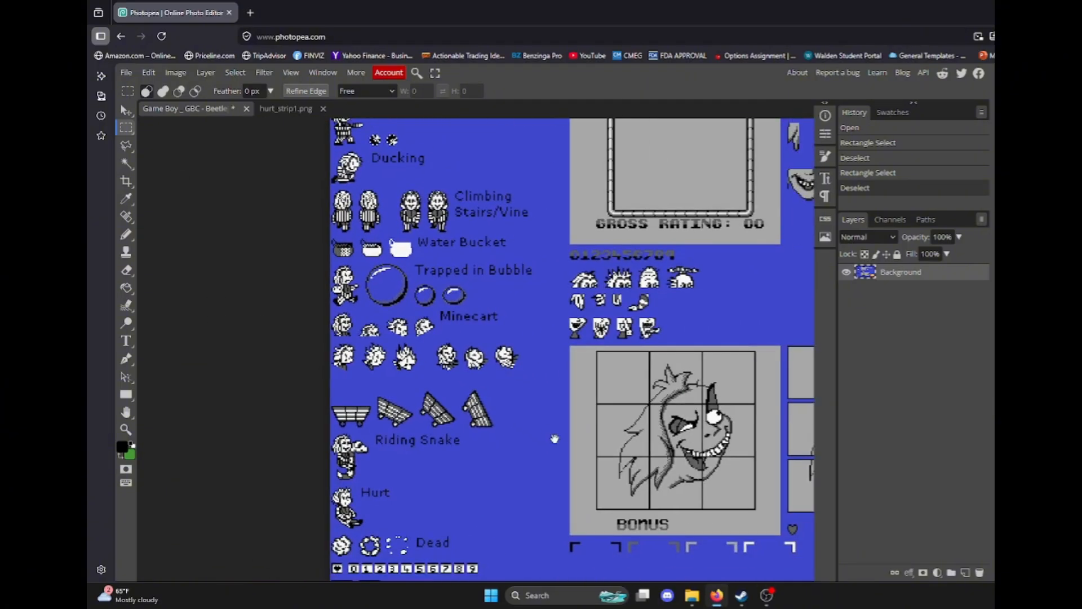
left_click_drag(554, 438, 535, 605)
scroll(314, 333, "up", 5)
left_click_drag(479, 419, 424, 169)
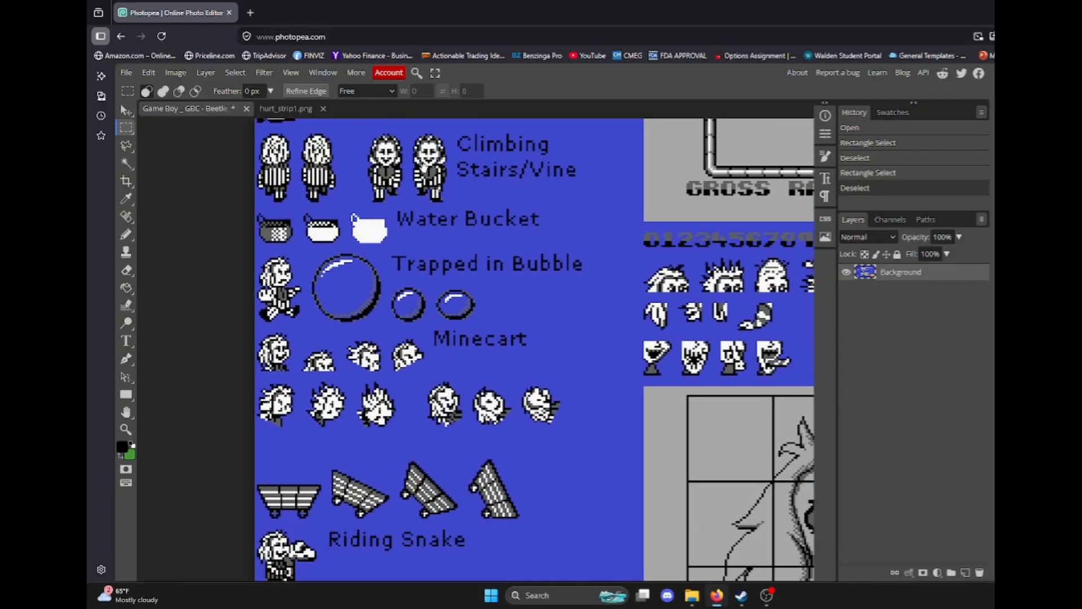
scroll(410, 447, "down", 5)
left_click_drag(380, 516, 366, 367)
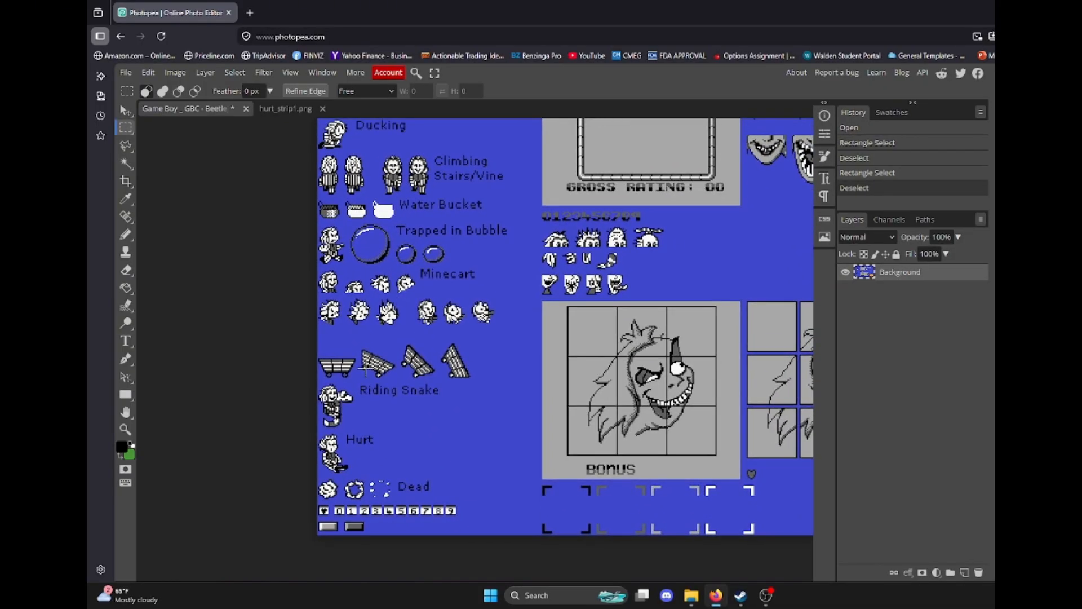
scroll(319, 489, "up", 8)
scroll(346, 489, "up", 2)
left_click_drag(344, 491, 362, 460)
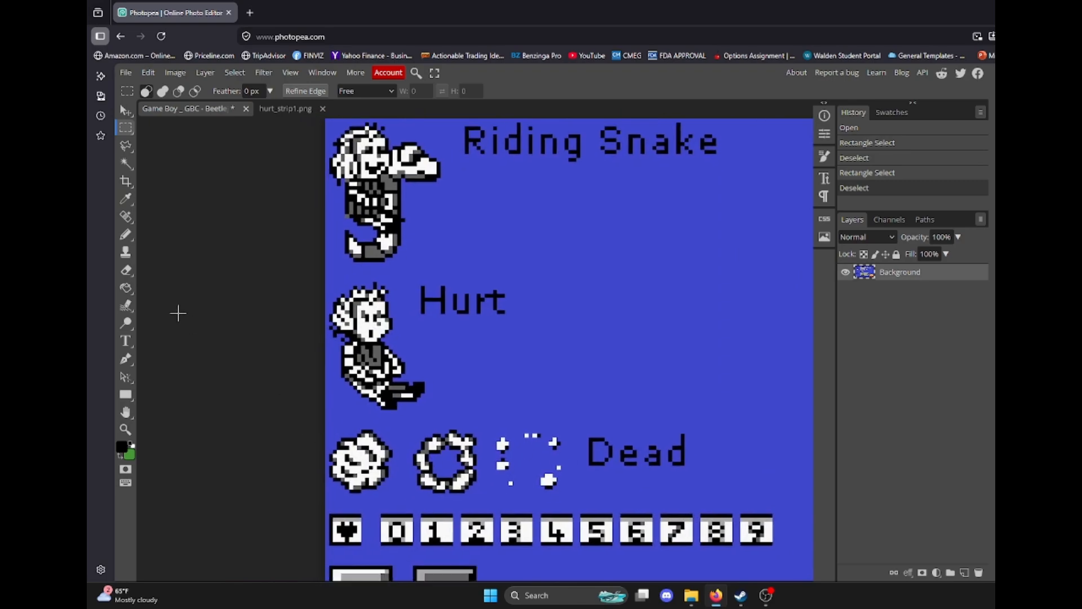
Step: Try a rectangular selection of about 25 by 36 px around the Hurt sprite, then deselect it
left_click_drag(326, 270, 421, 407)
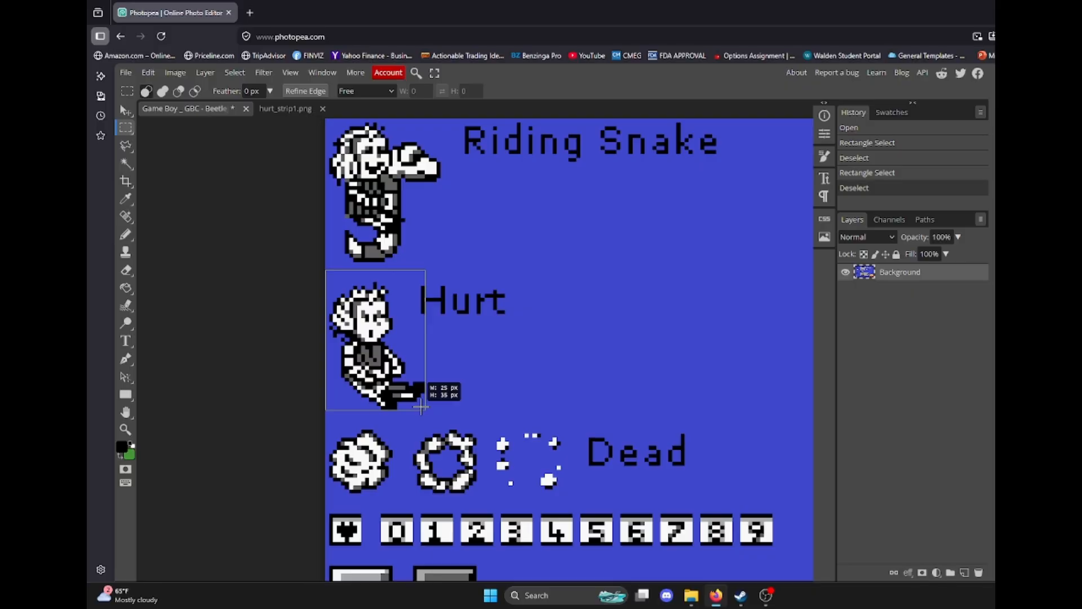
left_click_drag(421, 408, 421, 412)
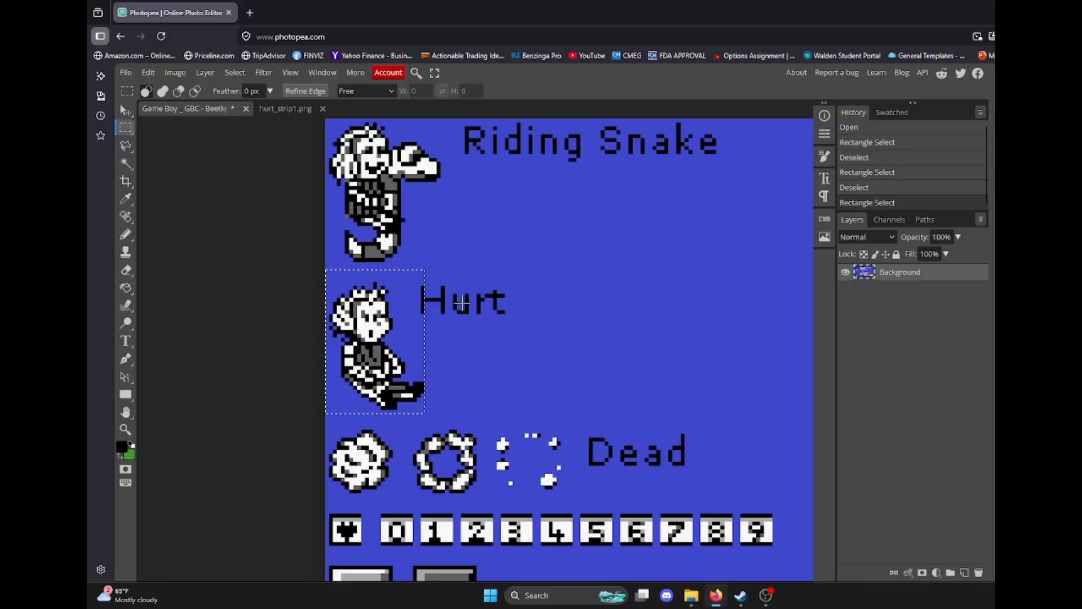
left_click_drag(455, 364, 450, 358)
Step: Copy the Hurt sprite from the Beetlejuice sheet with a rectangular selection and paste it into hurt_strip1.png
left_click(297, 107)
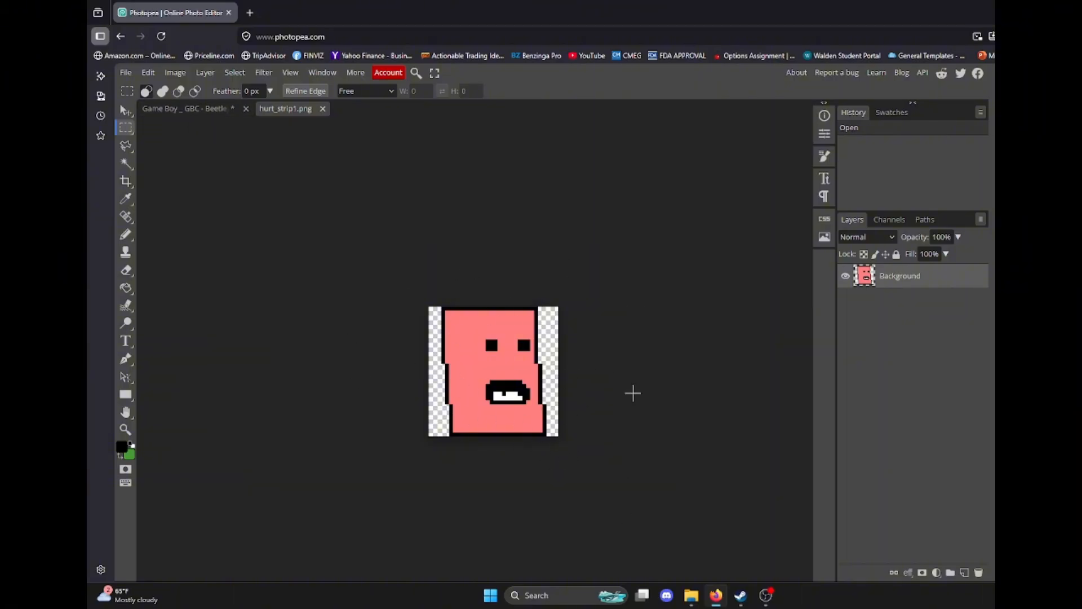
left_click(220, 109)
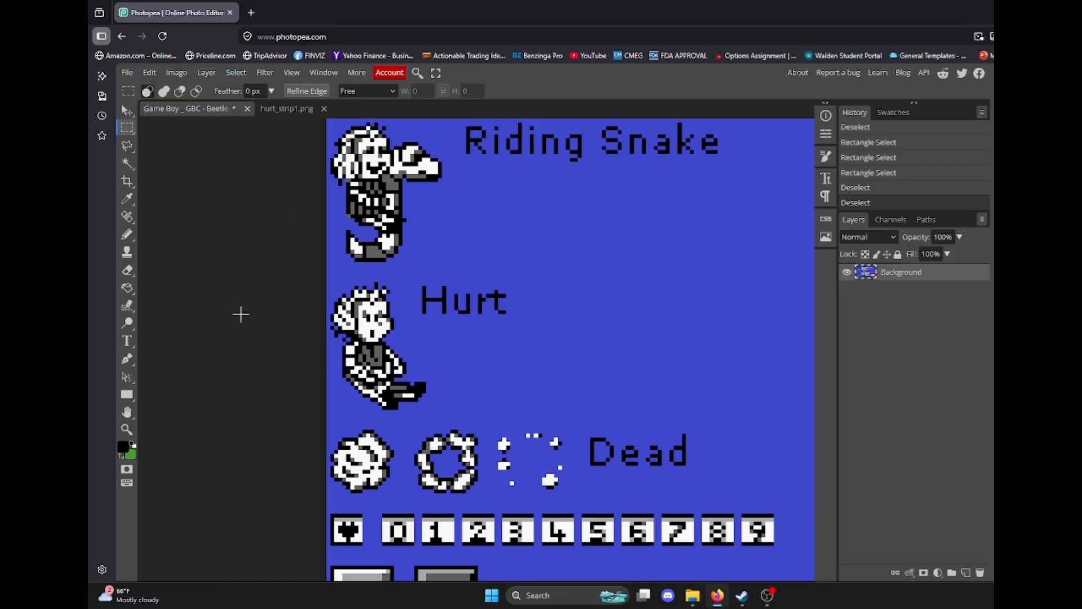
scroll(597, 312, "up", 18)
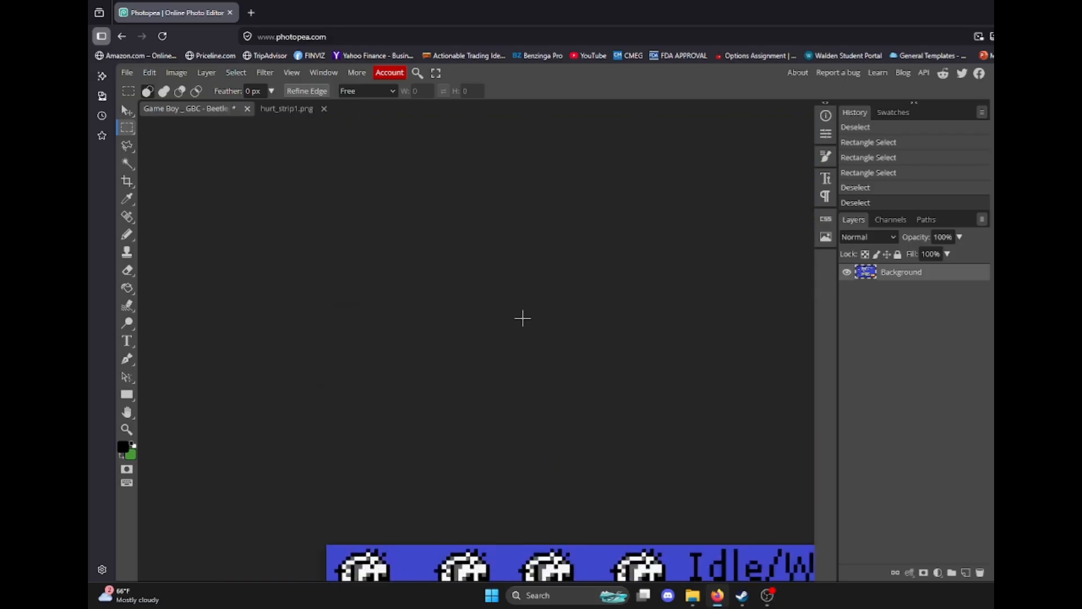
scroll(515, 323, "down", 20)
scroll(507, 332, "up", 15)
scroll(497, 349, "down", 3)
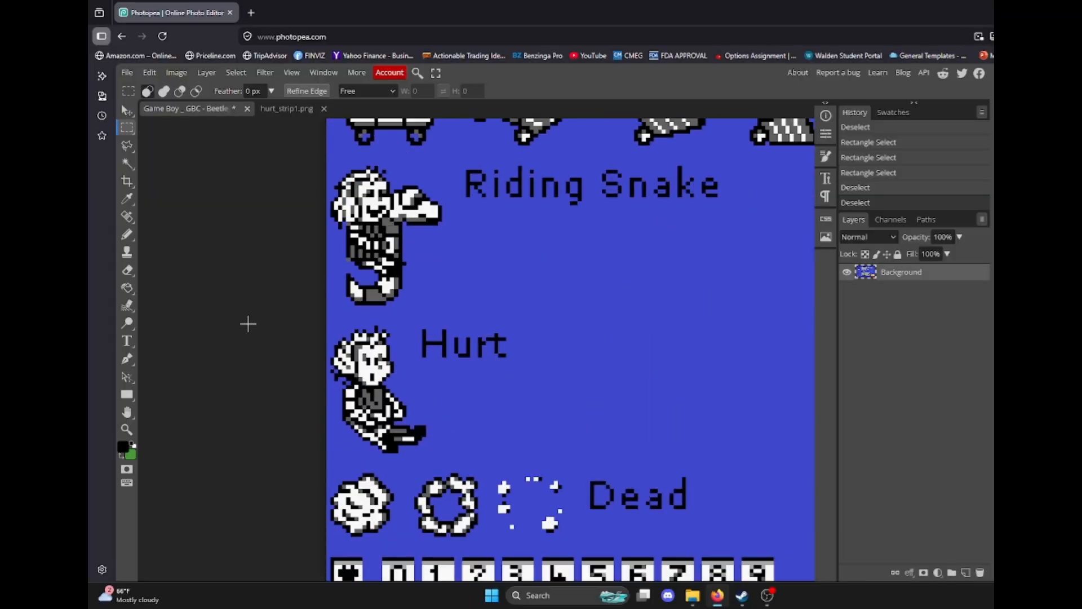
left_click_drag(328, 322, 433, 463)
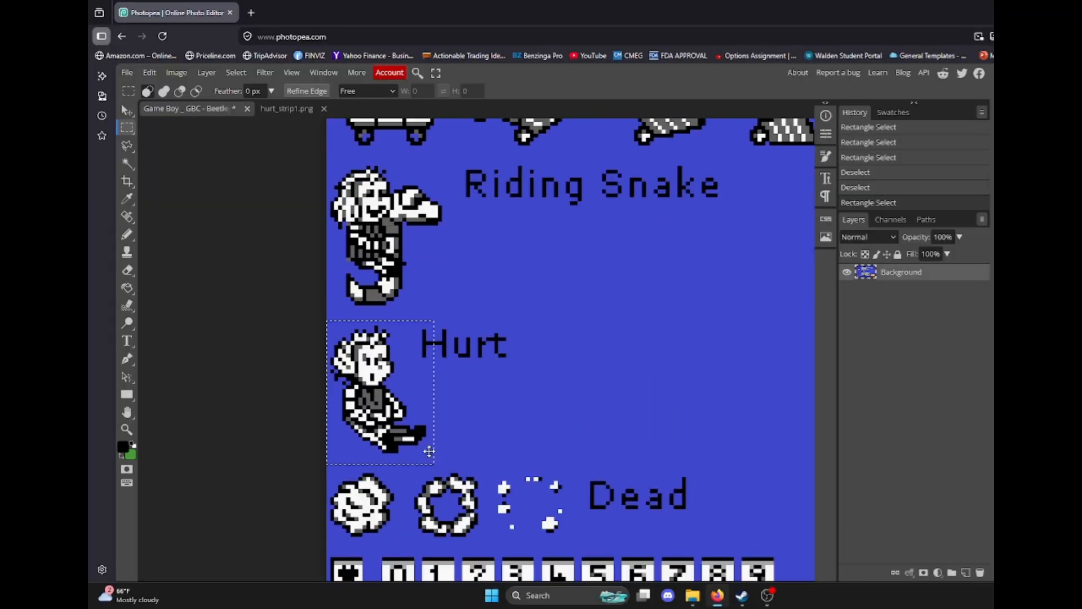
left_click(293, 110)
key("ctrl+v")
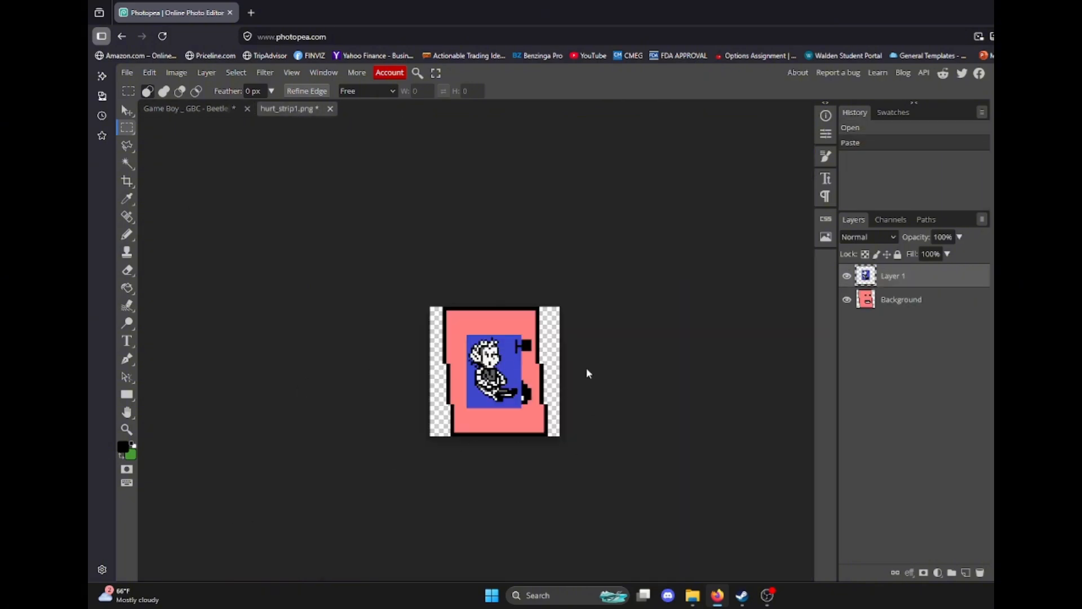
scroll(471, 386, "up", 3)
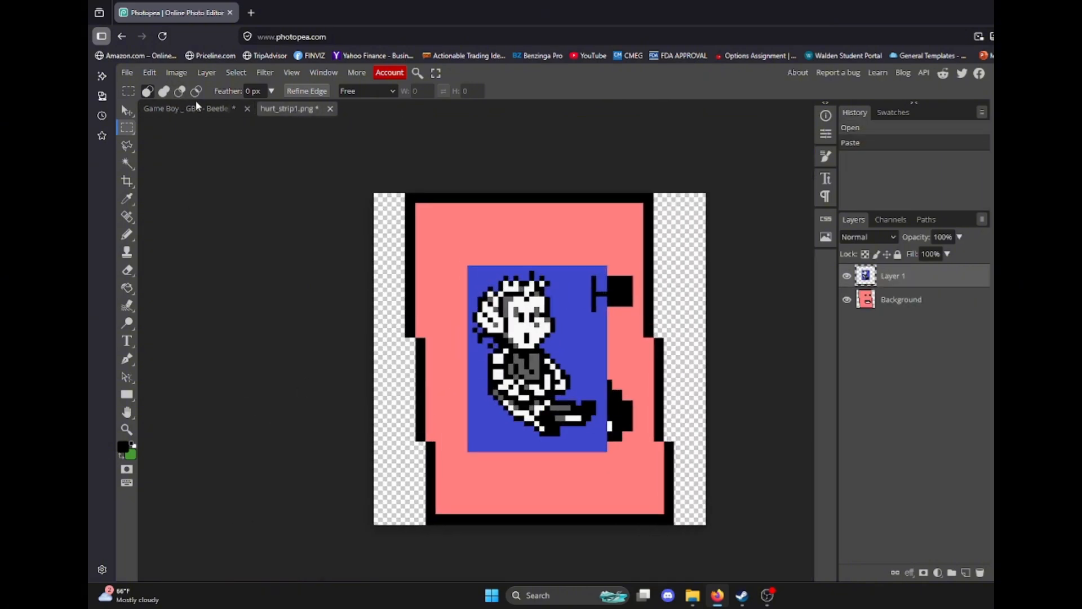
Step: Examine the Beetlejuice sprite sheet as a whole and the rows around the selected Hurt sprite
left_click(197, 108)
scroll(517, 358, "down", 4)
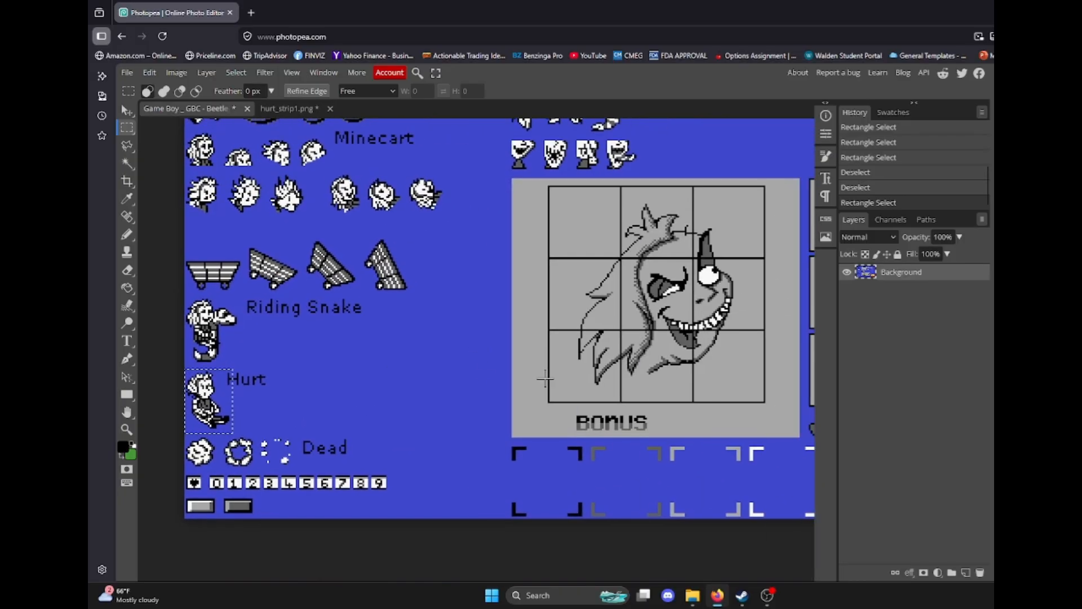
scroll(545, 379, "down", 4)
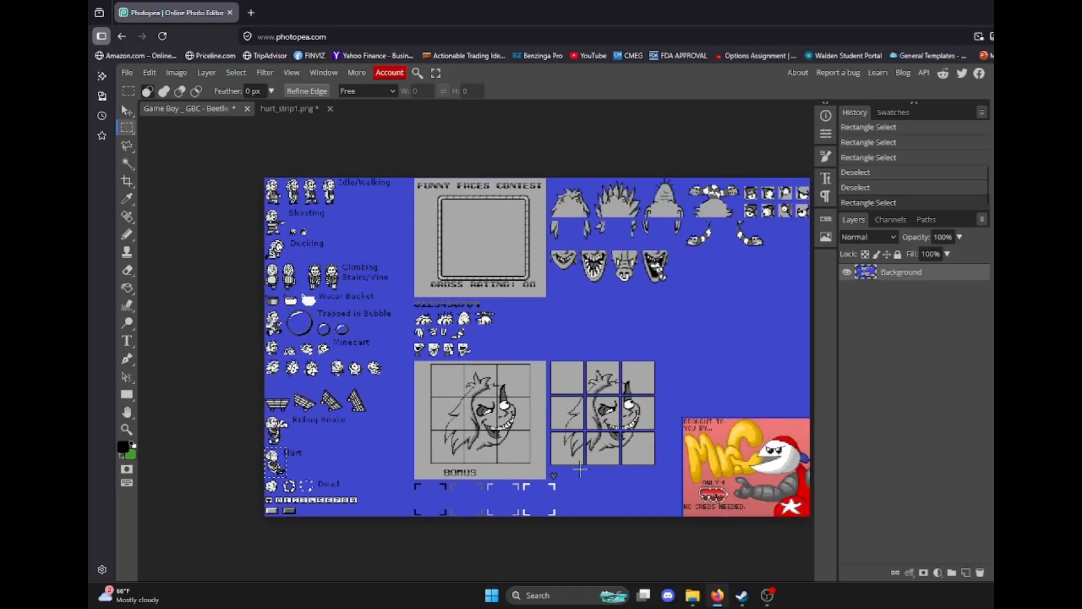
left_click_drag(384, 432, 565, 383)
scroll(440, 367, "up", 5)
scroll(459, 373, "down", 2)
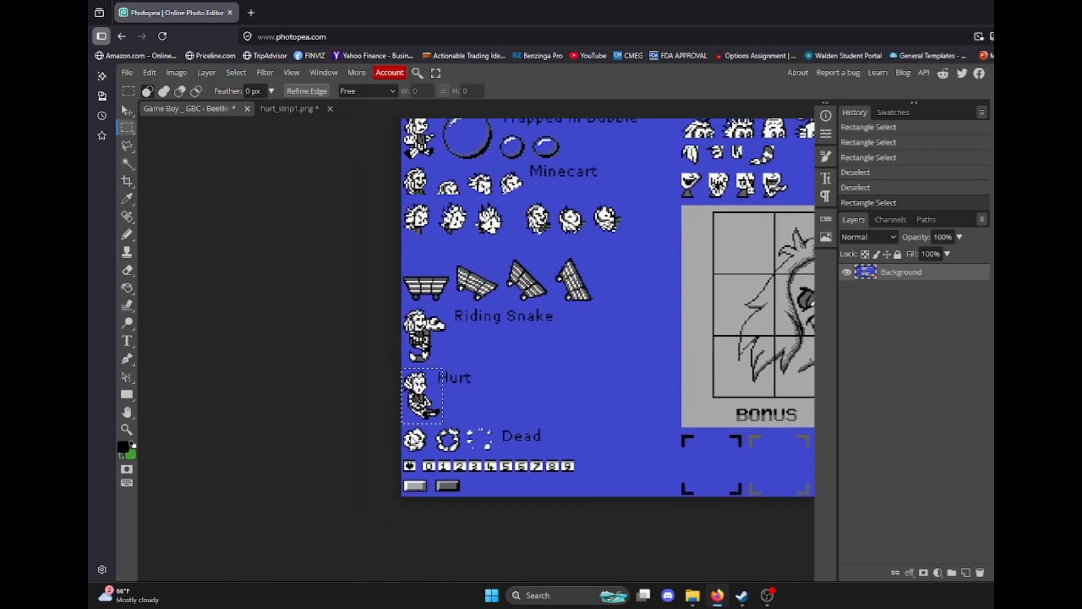
scroll(440, 376, "up", 3)
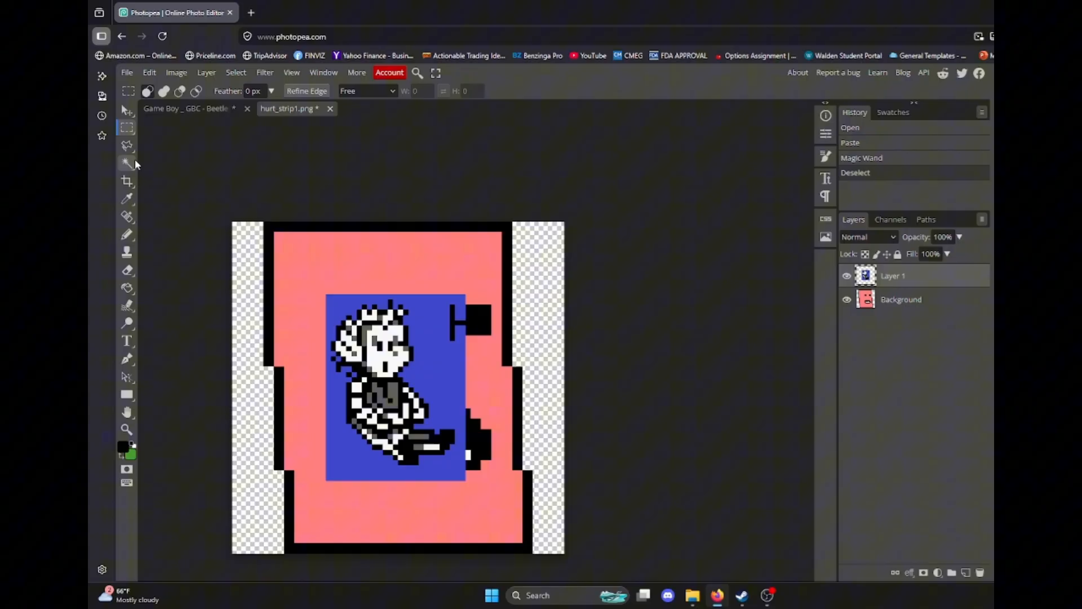
Step: Remove the blue background around the pasted Hurt sprite in hurt_strip1.png using the Magic Wand at tolerance 16, then deselect
left_click(128, 163)
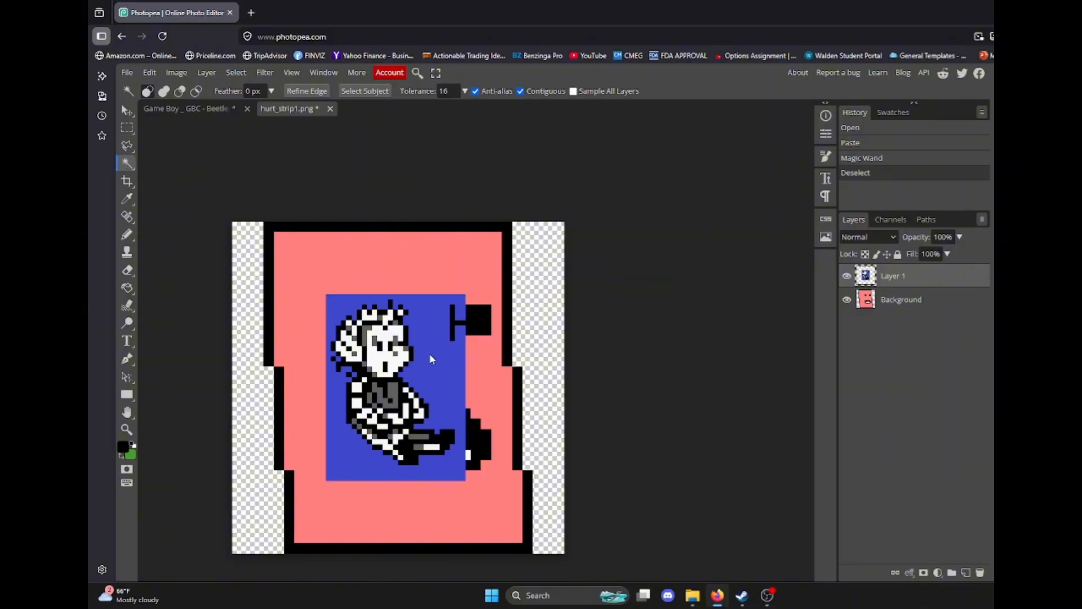
left_click(424, 331)
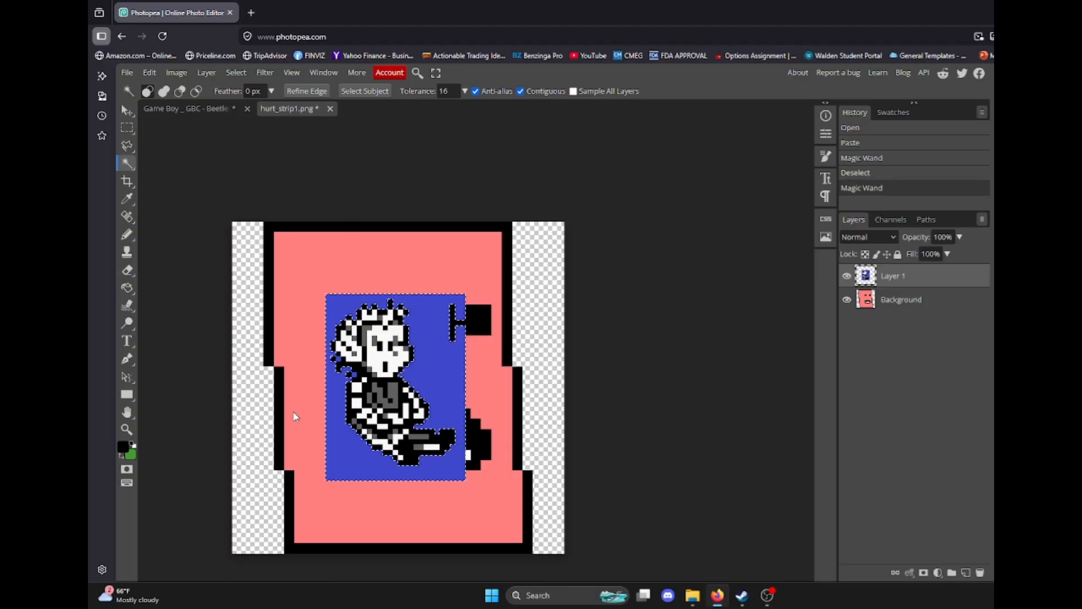
key("Delete")
left_click(126, 127)
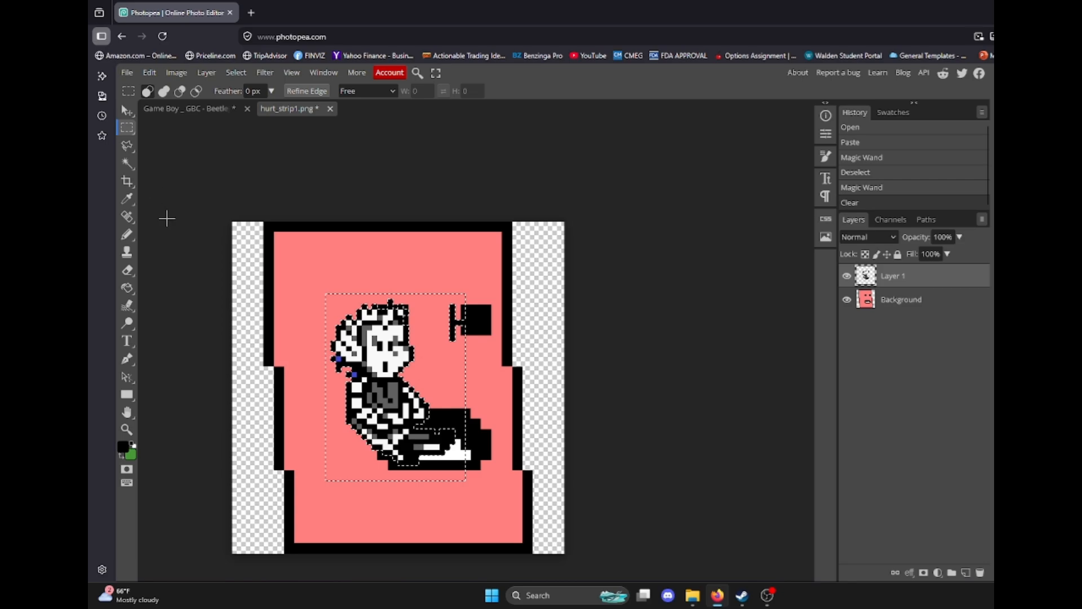
left_click(321, 251)
Step: Clear the leftover letter fragment beside the pasted sprite with a rectangular selection, then deselect
left_click_drag(492, 269, 434, 387)
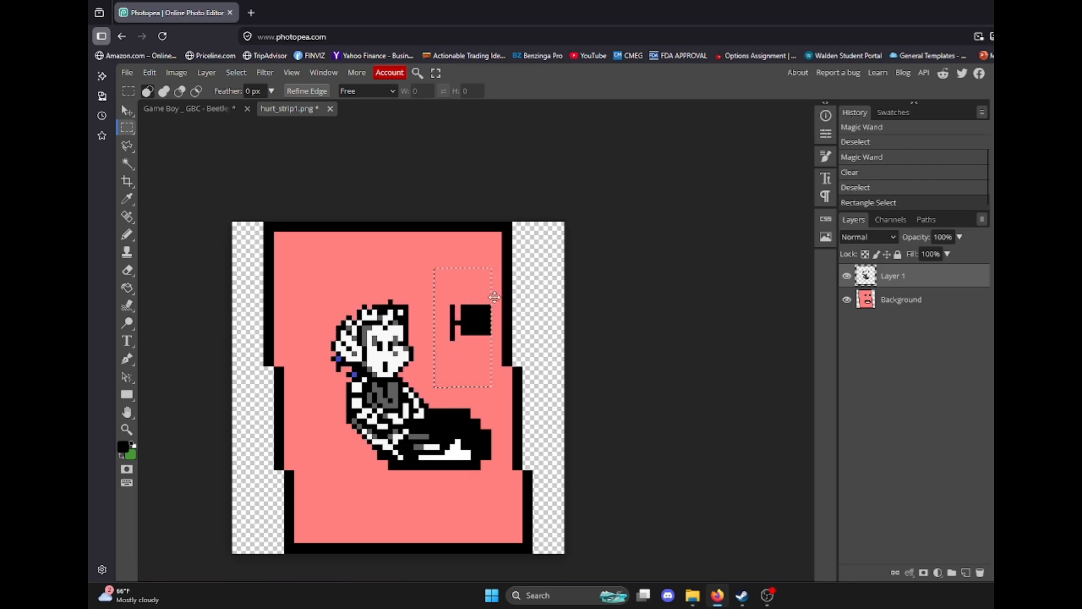
key("Delete")
key("ctrl+d")
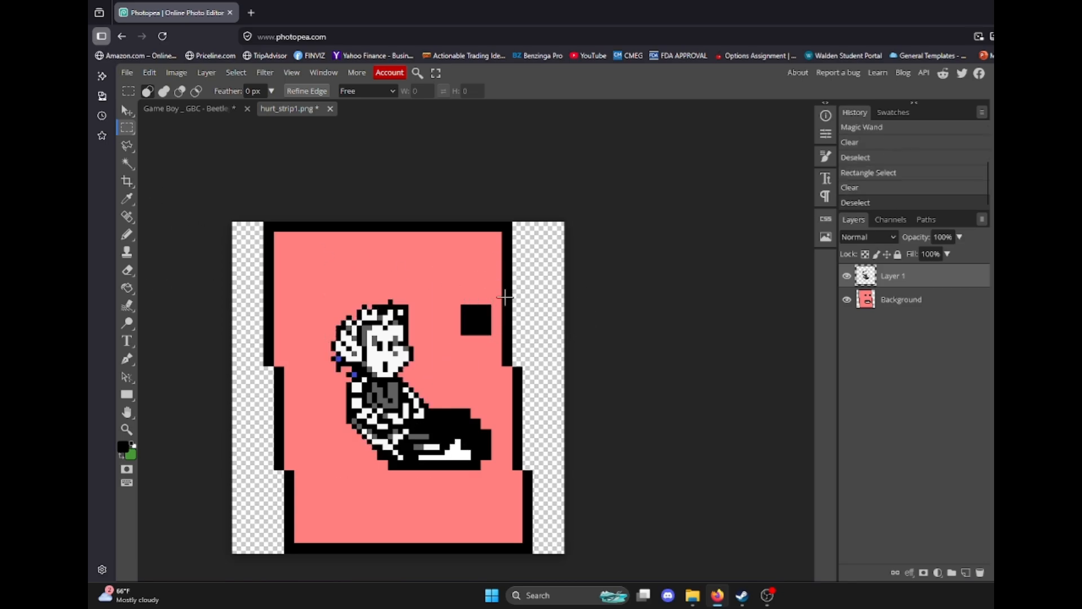
Step: Hide the Background layer and inspect the isolated Hurt sprite for leftover blue pixels
left_click(847, 300)
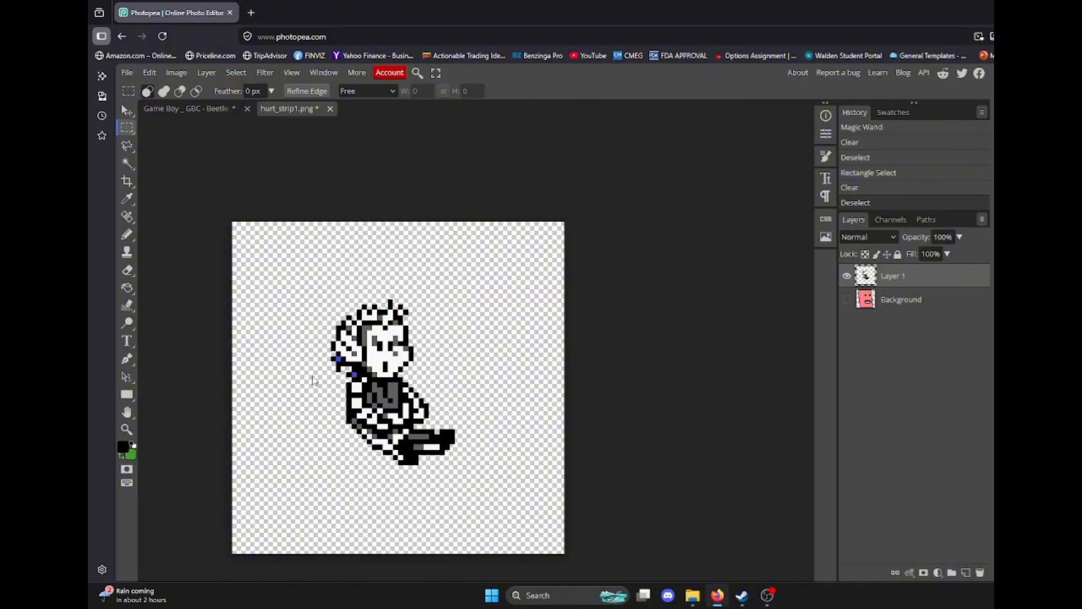
scroll(314, 376, "up", 1)
scroll(351, 366, "down", 5)
scroll(459, 362, "down", 1)
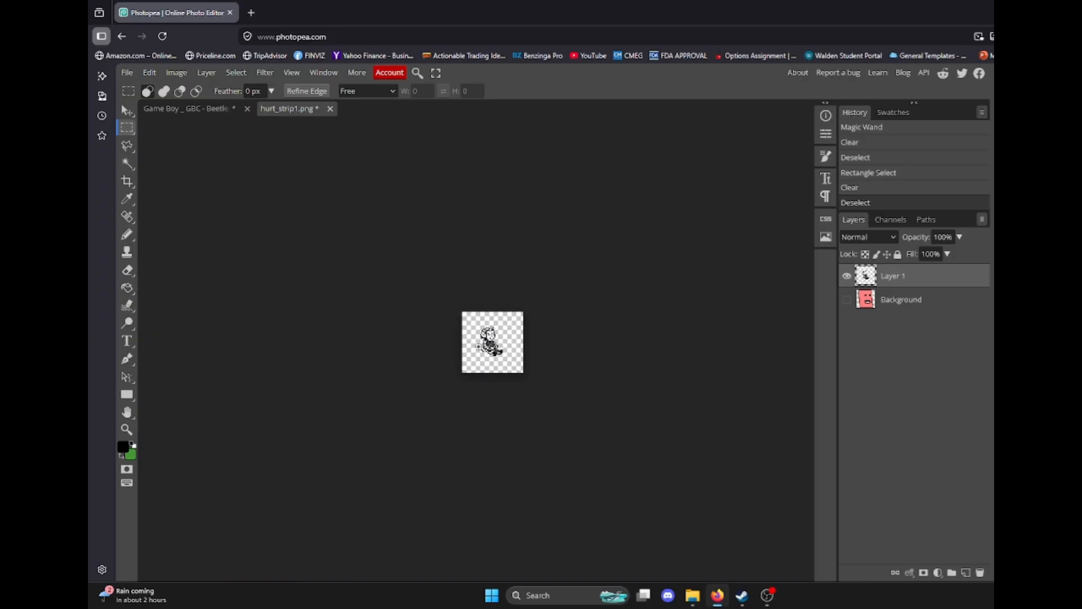
scroll(479, 346, "up", 8)
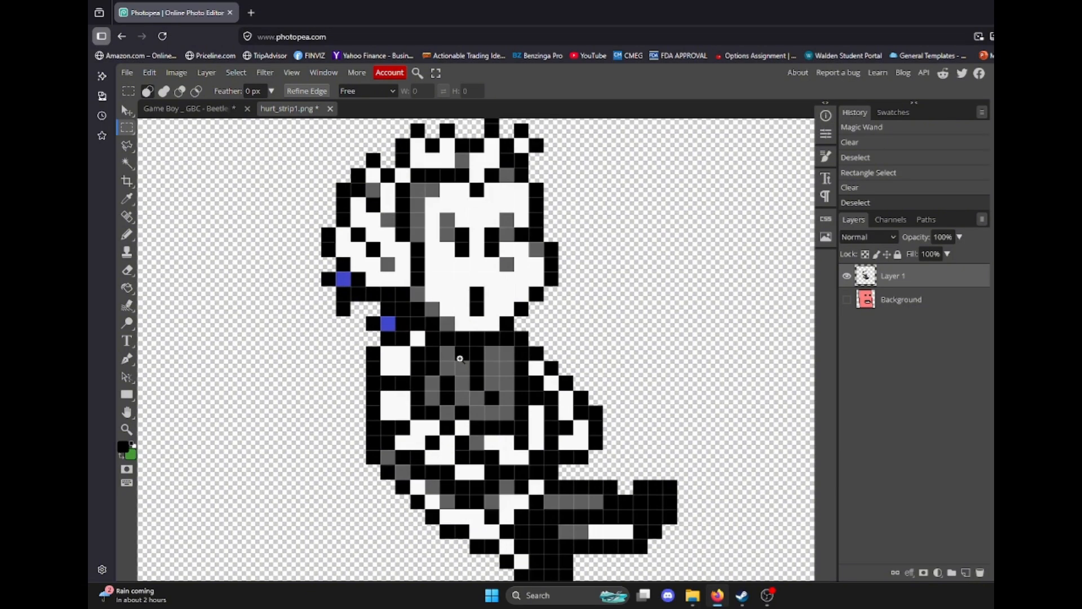
scroll(459, 358, "down", 1)
Step: Clear the two leftover blue pixels at the back of the sprite's hair using the Magic Wand, then deselect
left_click(126, 164)
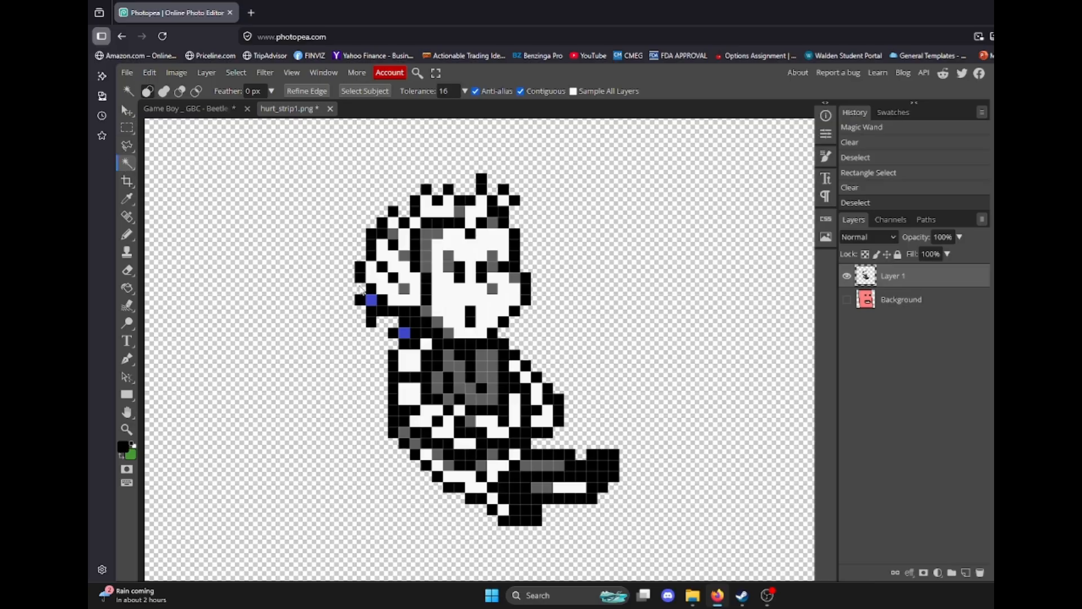
left_click(405, 333)
key("Delete")
left_click(370, 299)
key("Delete")
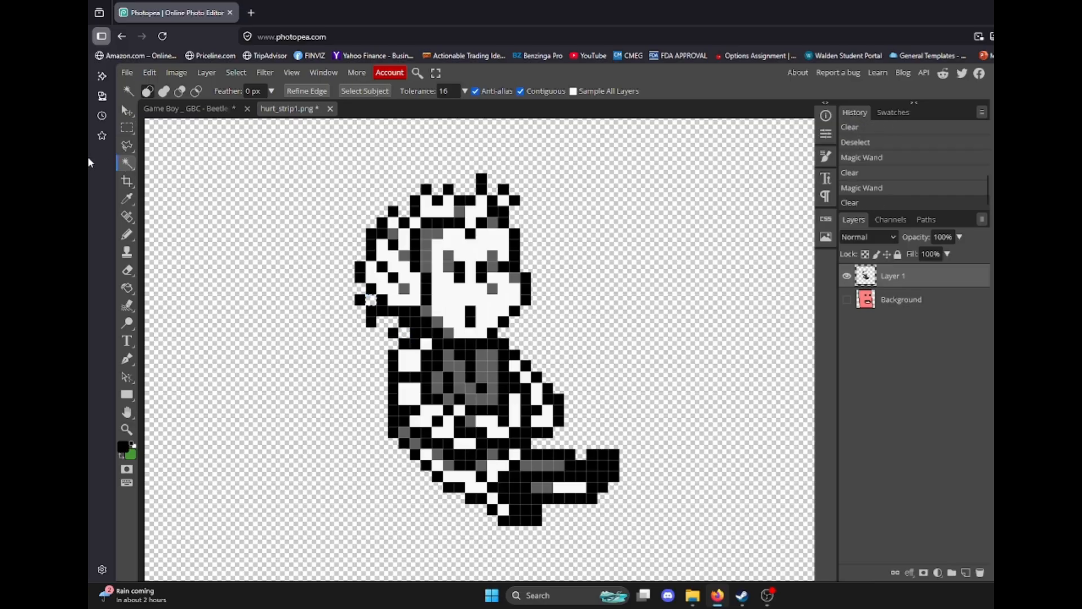
left_click(127, 127)
left_click(346, 304)
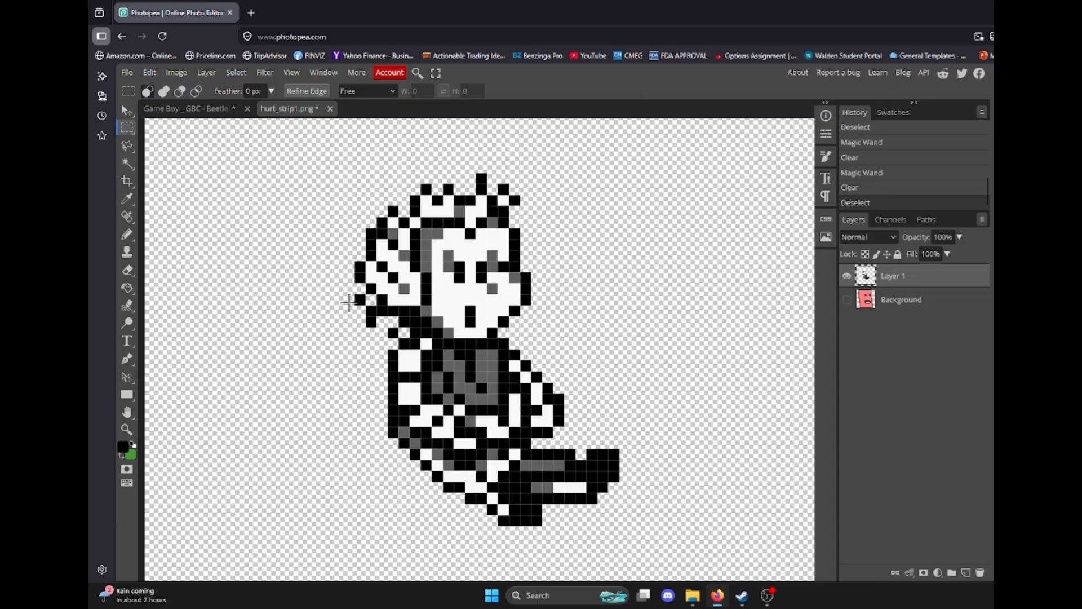
Step: Show the Background layer again and move the Hurt sprite down to the lower-left part of the pink character's body
scroll(510, 222, "down", 5)
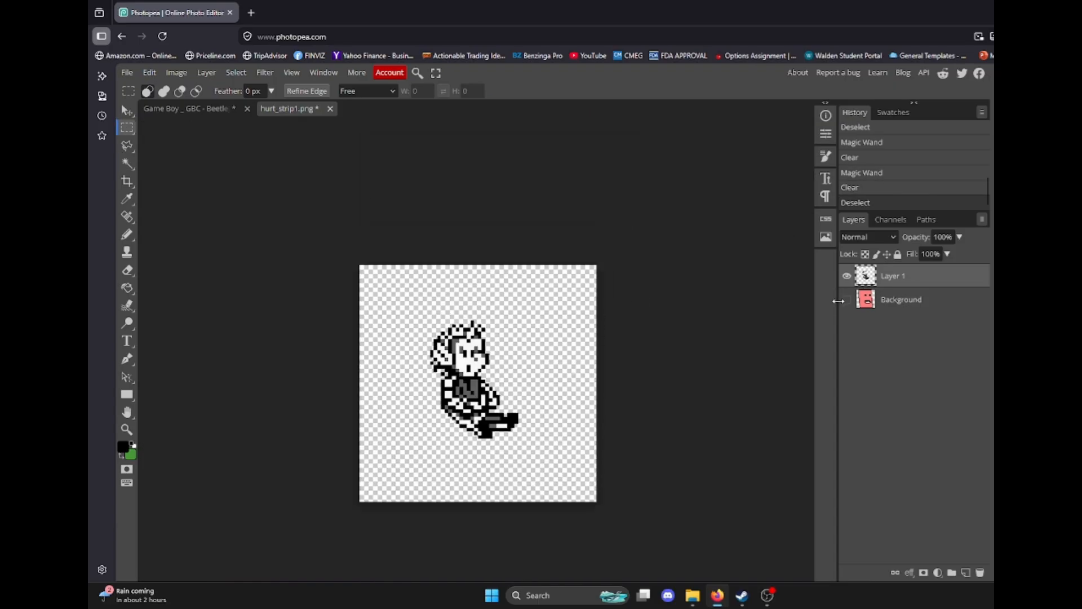
left_click(846, 299)
left_click(126, 109)
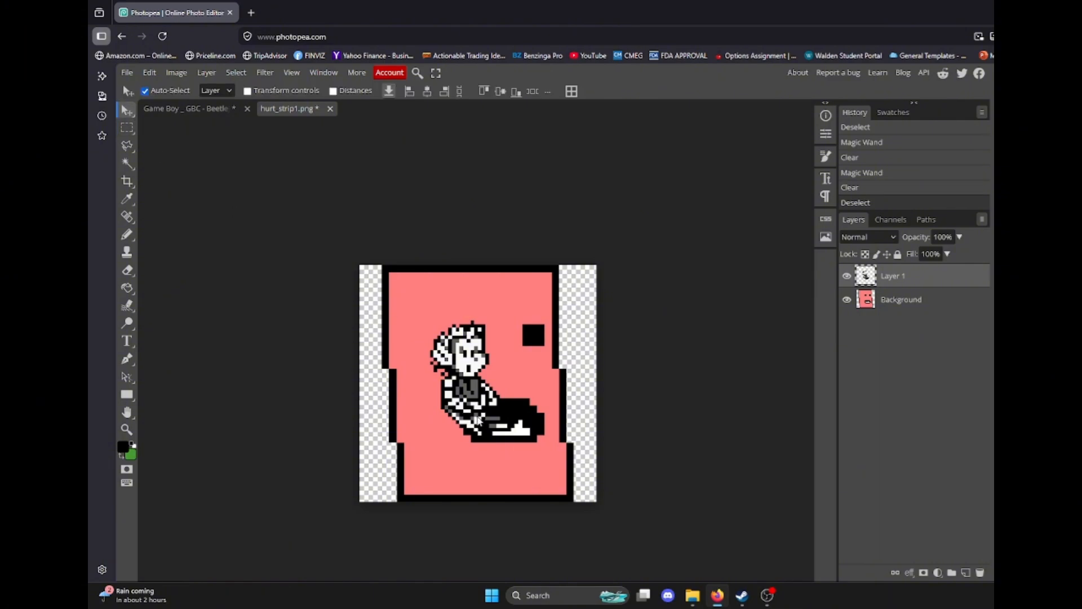
left_click_drag(463, 389, 429, 434)
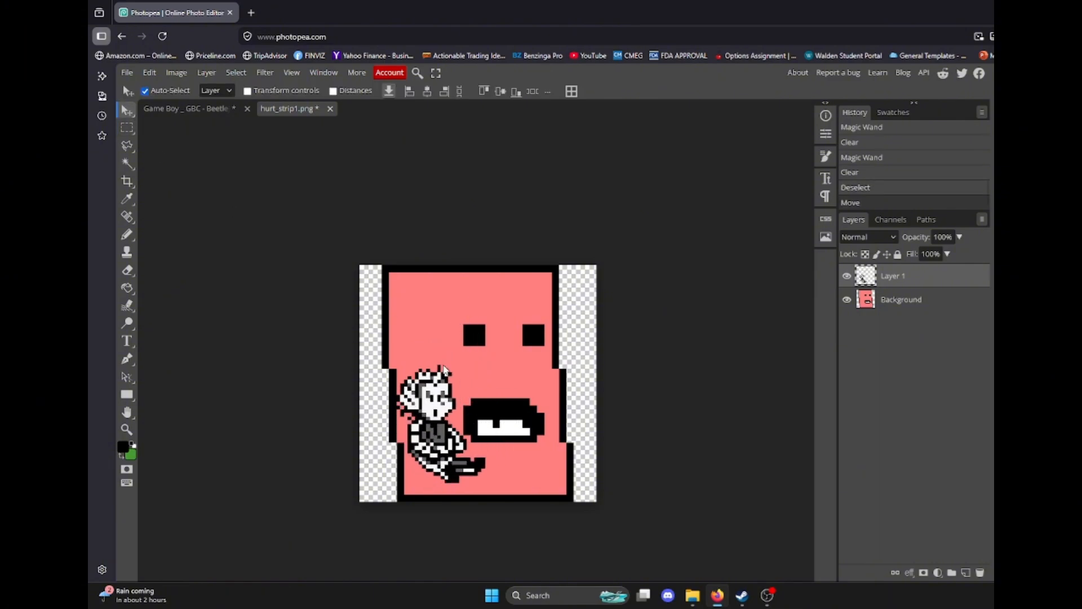
left_click(146, 79)
left_click(168, 352)
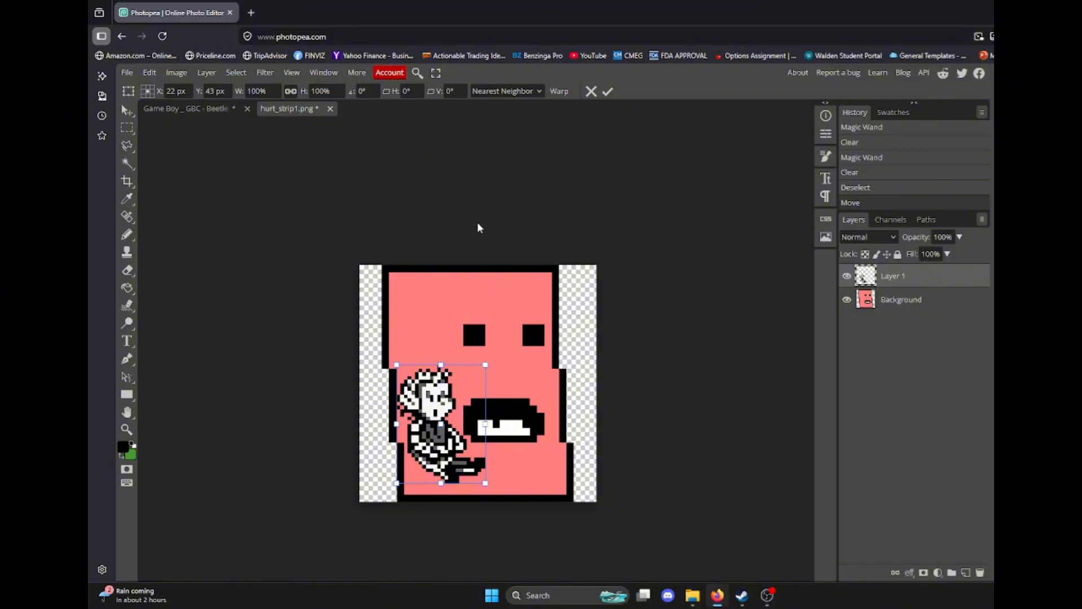
left_click(127, 128)
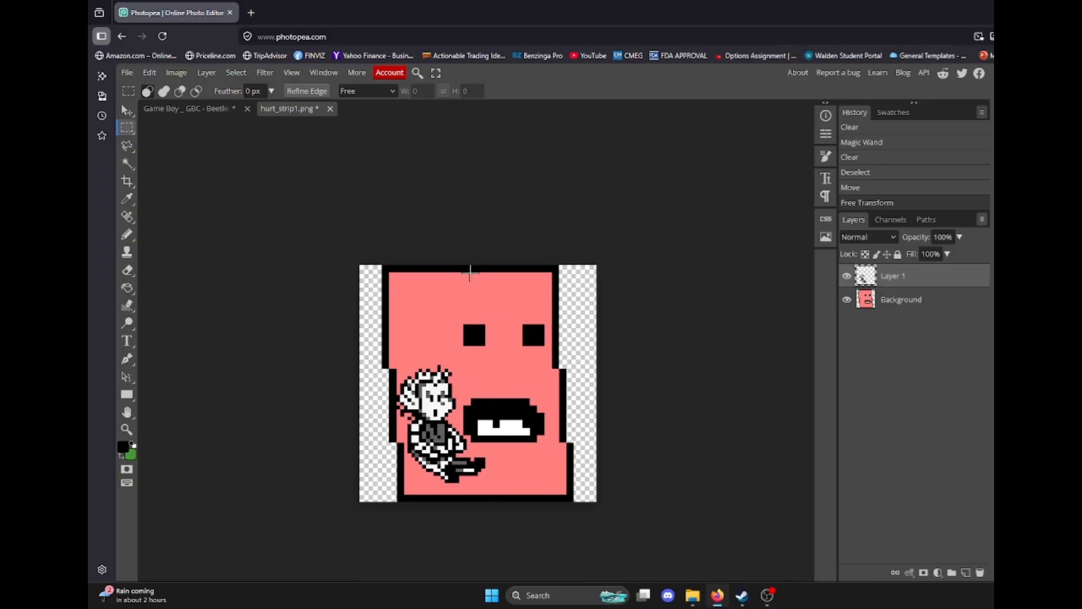
Step: Try enlarging the Hurt sprite over the pink character with Free Transform using Bilinear interpolation, then undo the scaling
left_click(149, 74)
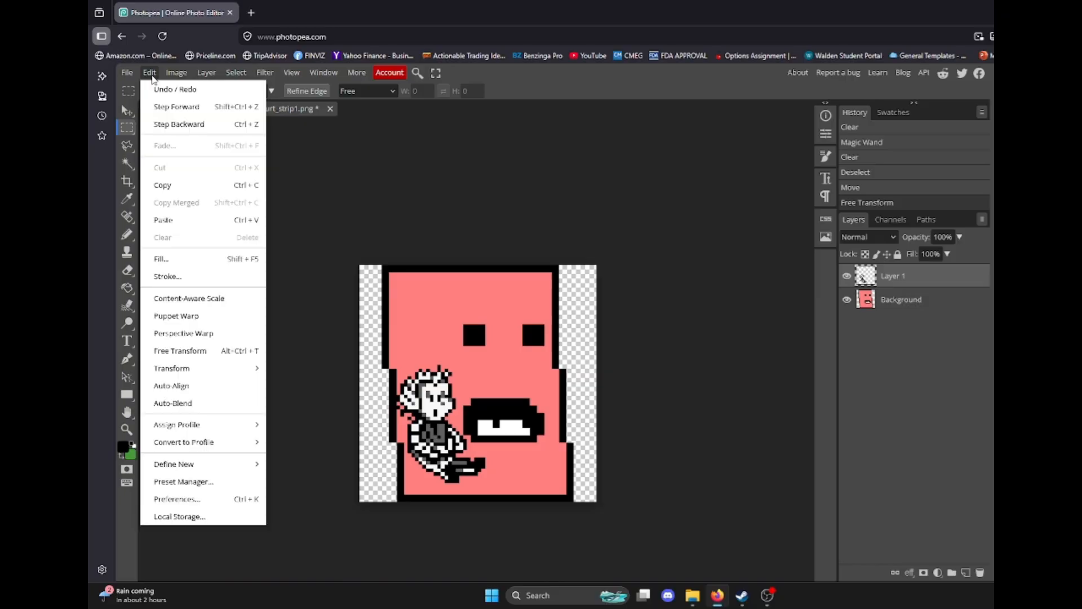
left_click(200, 351)
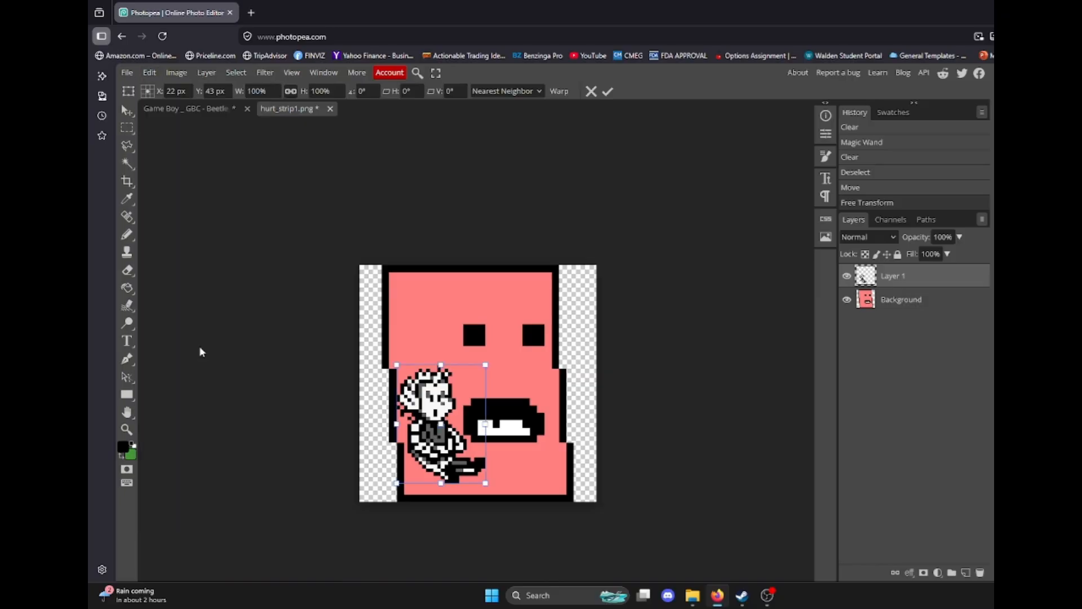
left_click(506, 91)
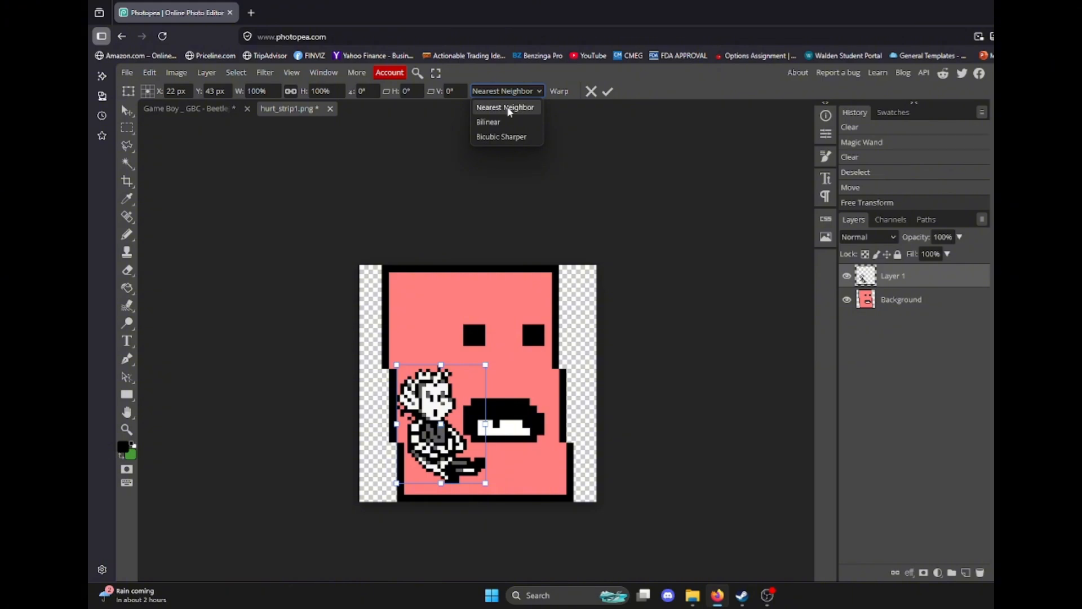
left_click(509, 108)
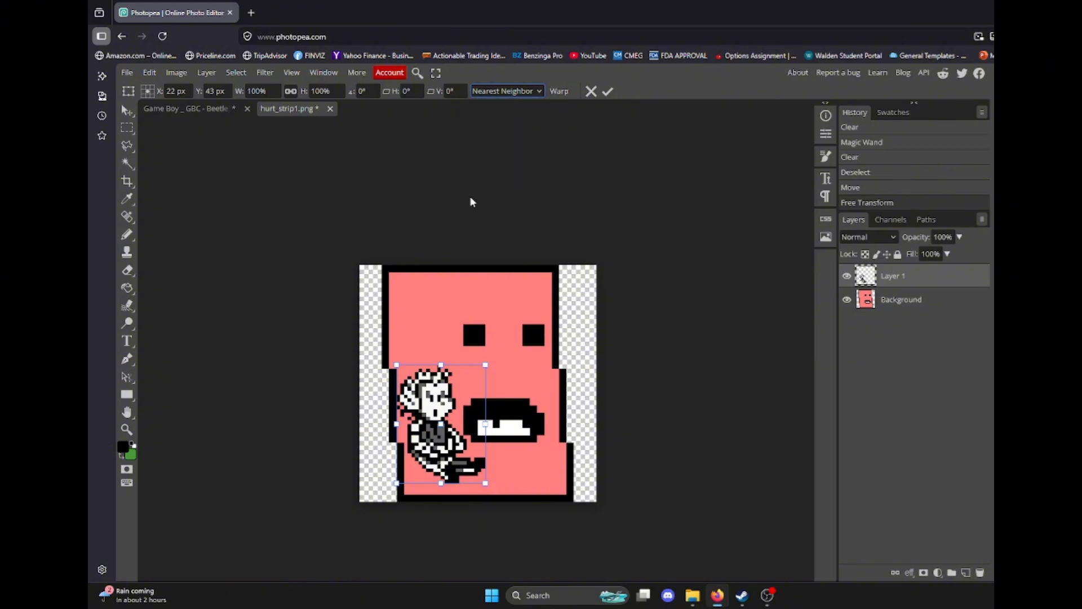
left_click(485, 94)
left_click(490, 121)
left_click_drag(488, 362, 588, 312)
left_click(608, 92)
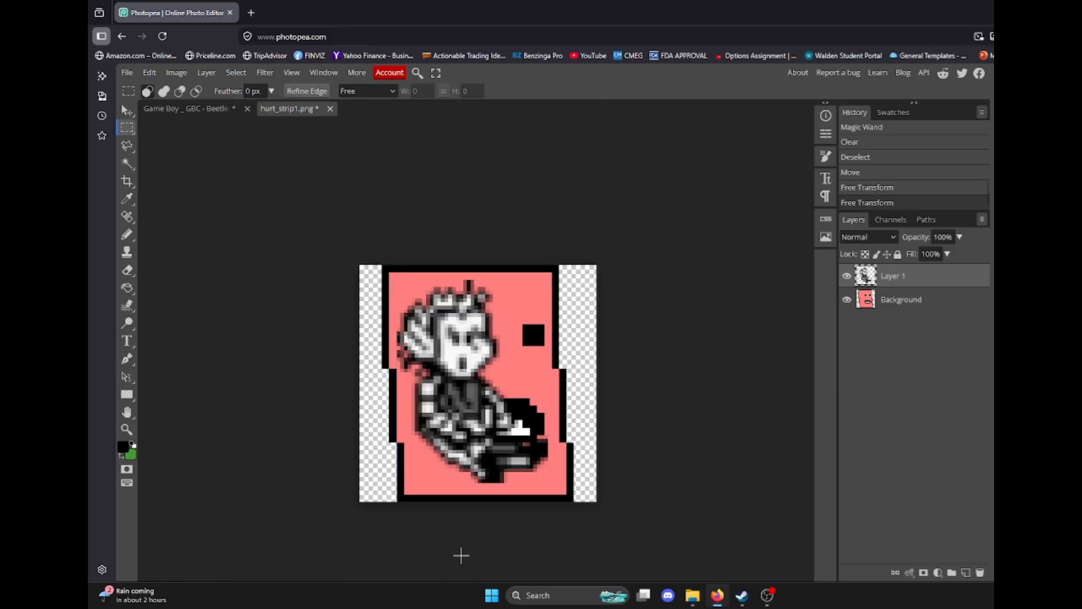
key("ctrl+z")
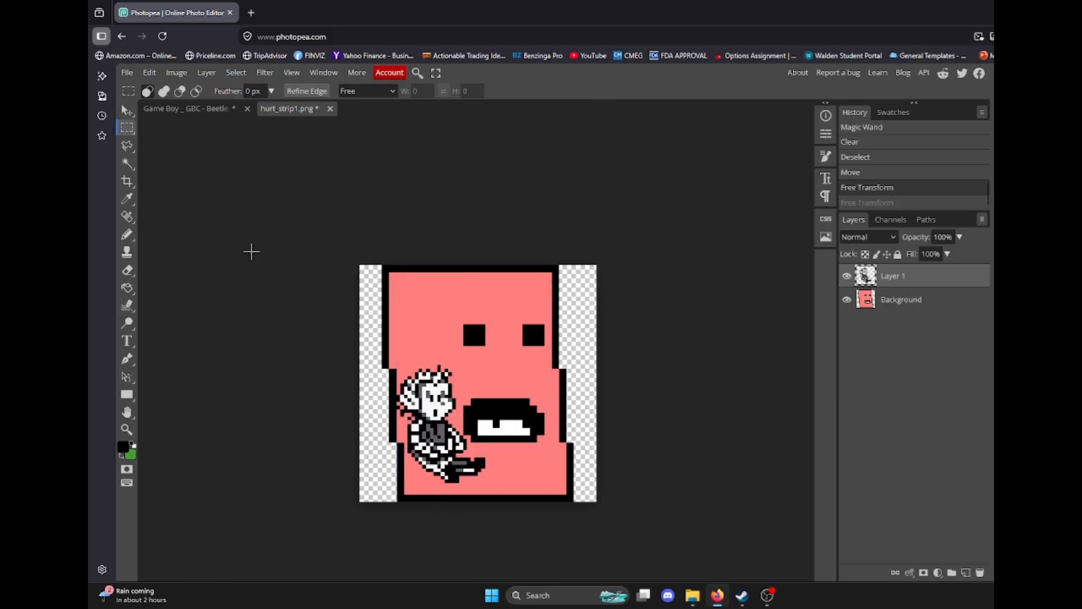
Step: Start a Free Transform on the Hurt sprite layer with the interpolation set to Nearest Neighbor
left_click(150, 72)
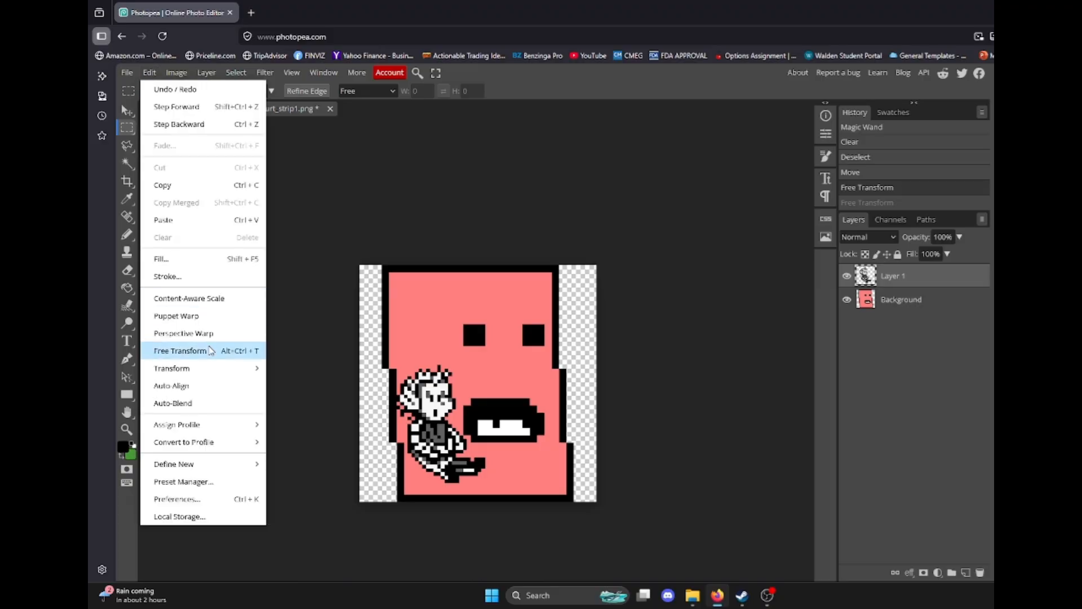
left_click(210, 350)
left_click(489, 95)
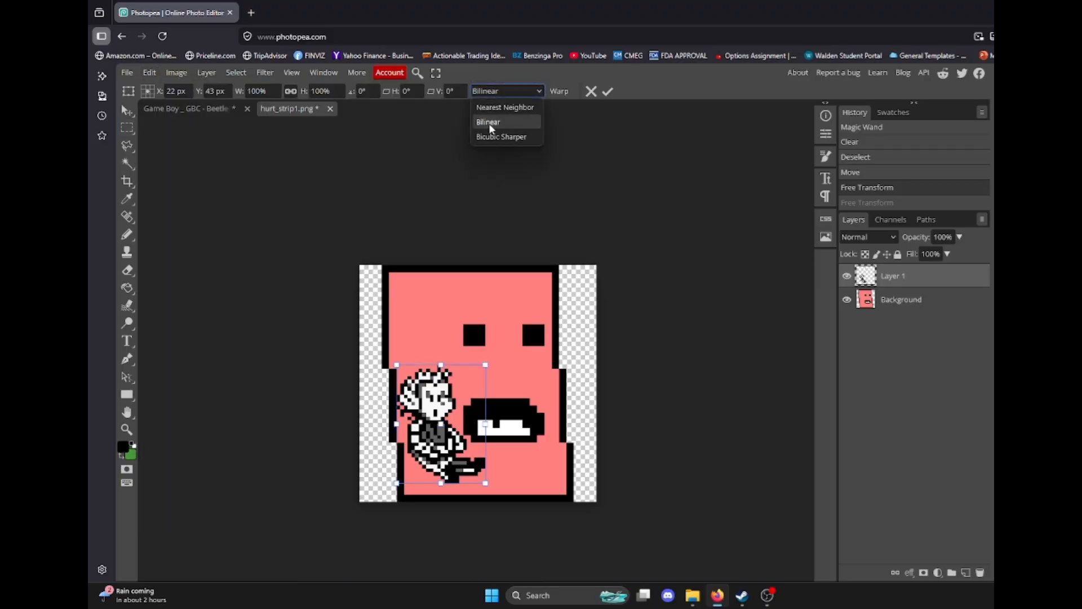
left_click(491, 110)
Step: Try scaling the Hurt sprite to 150% in both width and height, then undo the scaling
left_click(318, 90)
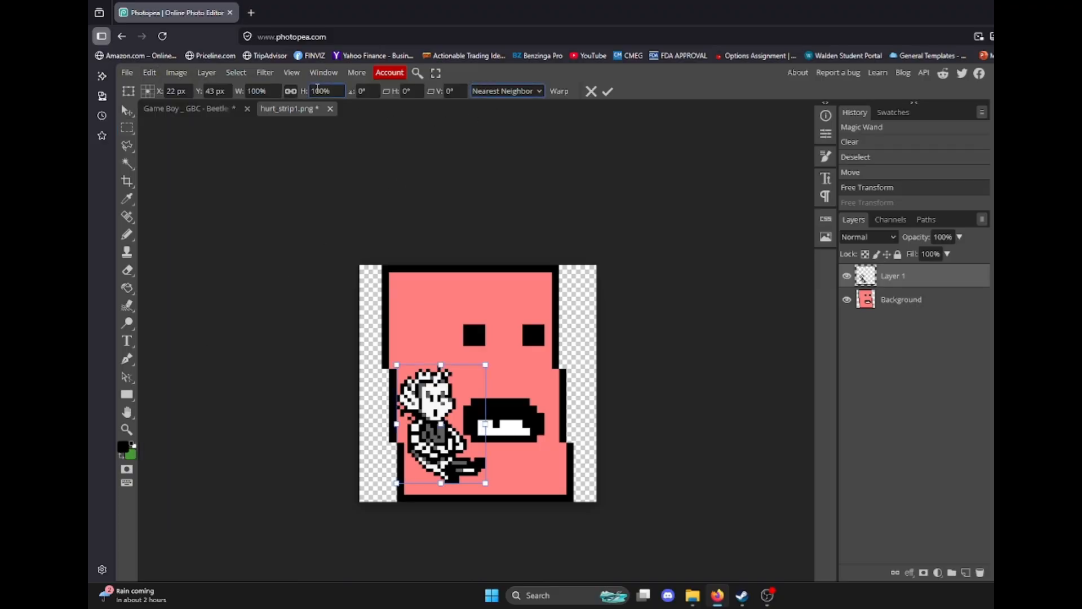
double_click(319, 90)
type("150")
key("Return")
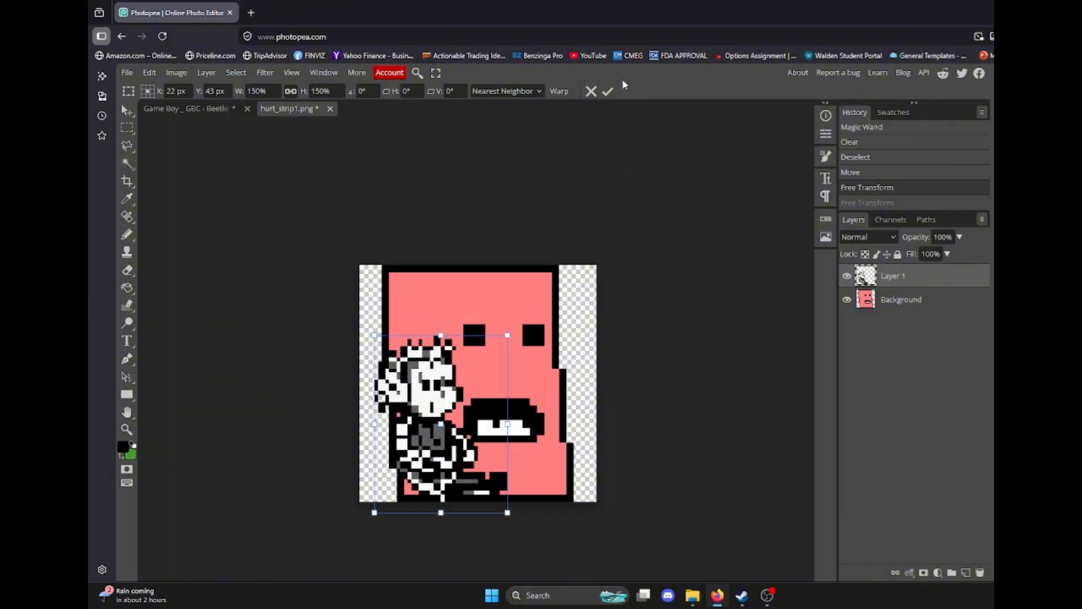
key("ctrl+z")
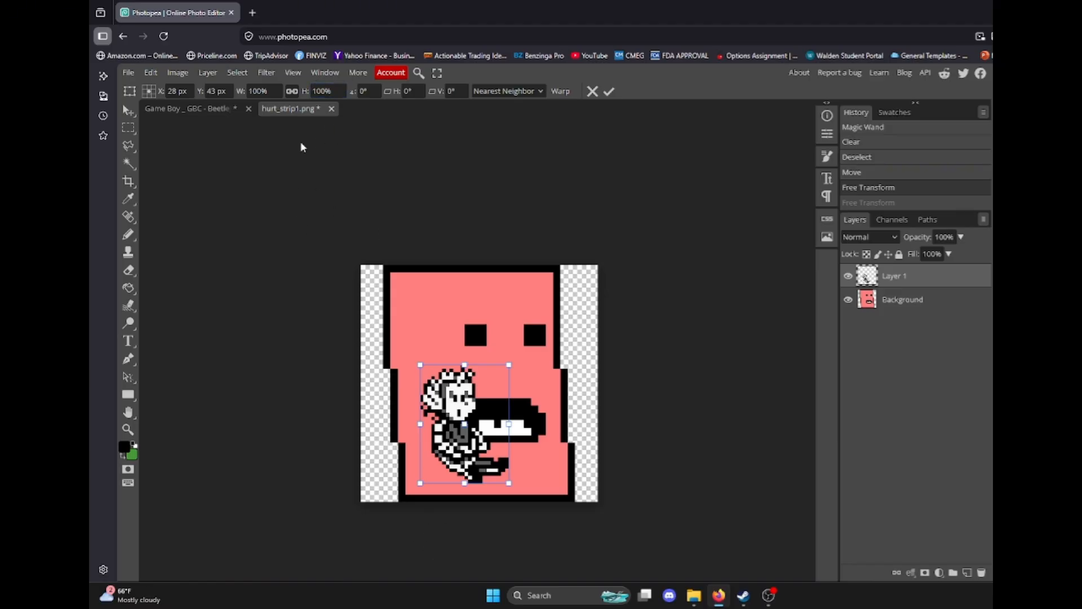
Step: Scale the Hurt sprite to 200%, move it over the pink character with its feet at the canvas bottom, and apply the transform
double_click(323, 90)
type("200")
key("Return")
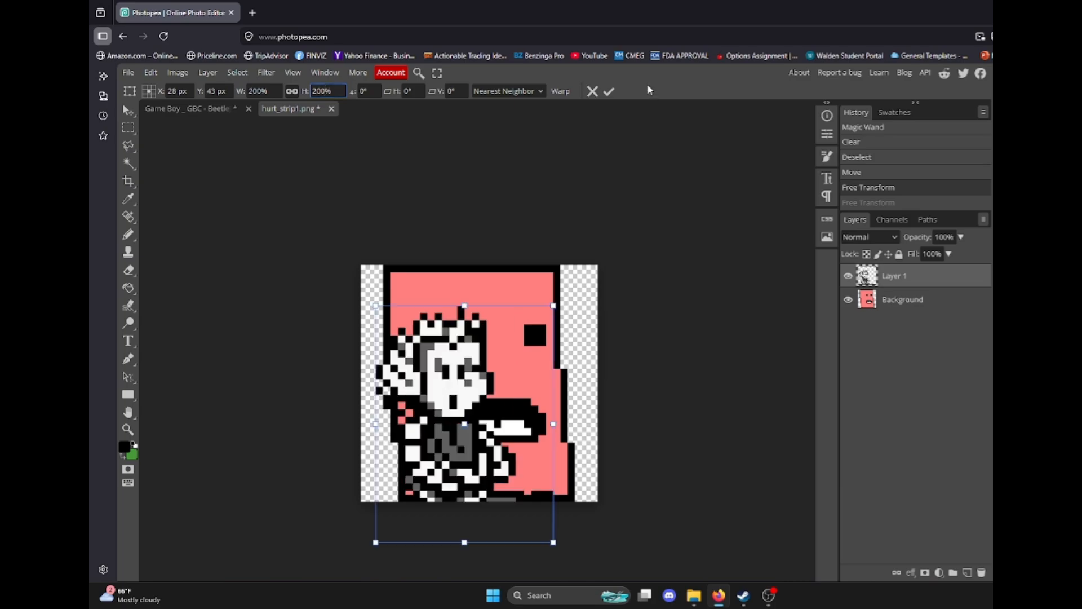
left_click_drag(483, 495, 506, 431)
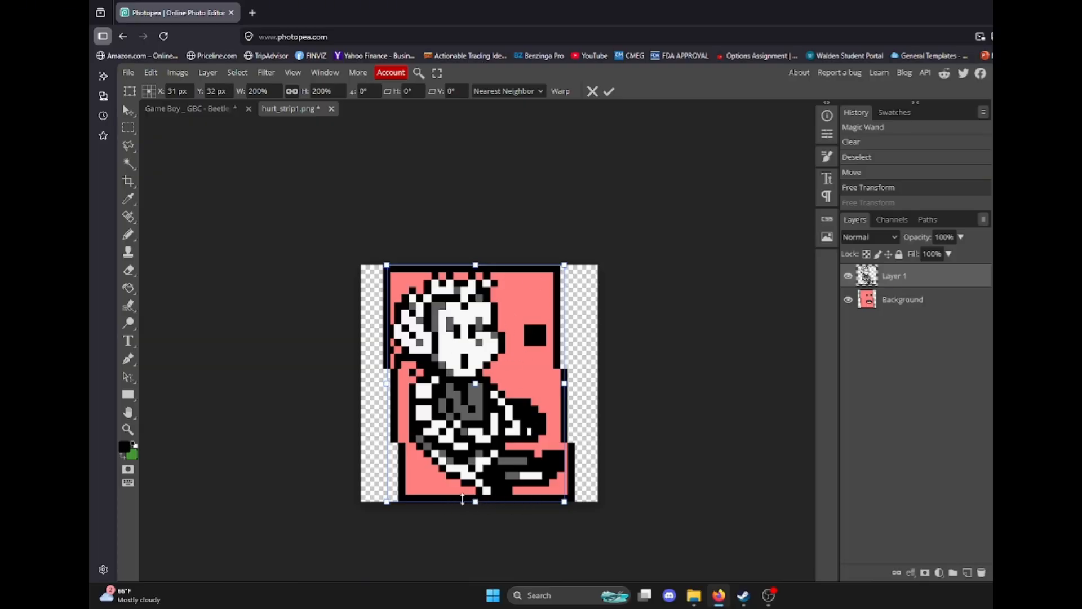
left_click_drag(457, 402, 461, 403)
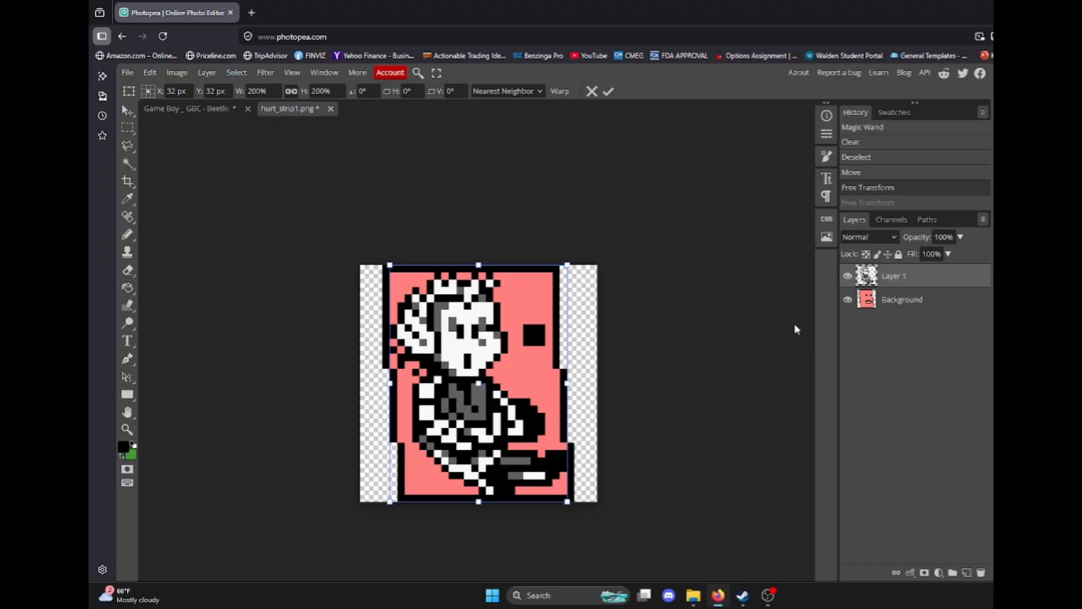
key("Return")
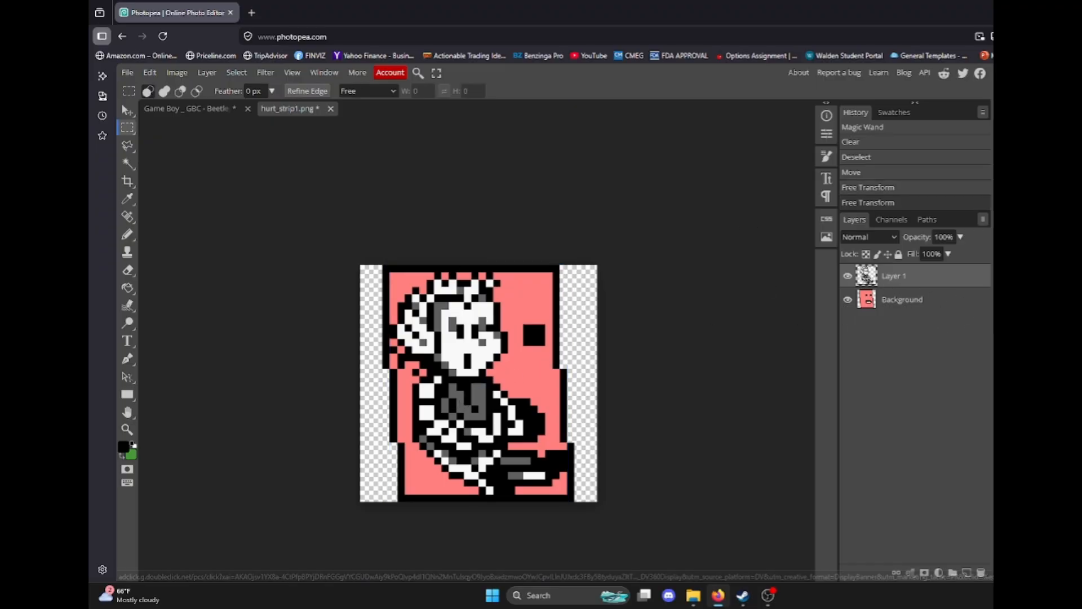
Step: Delete the Background layer containing the pink character
left_click(920, 306)
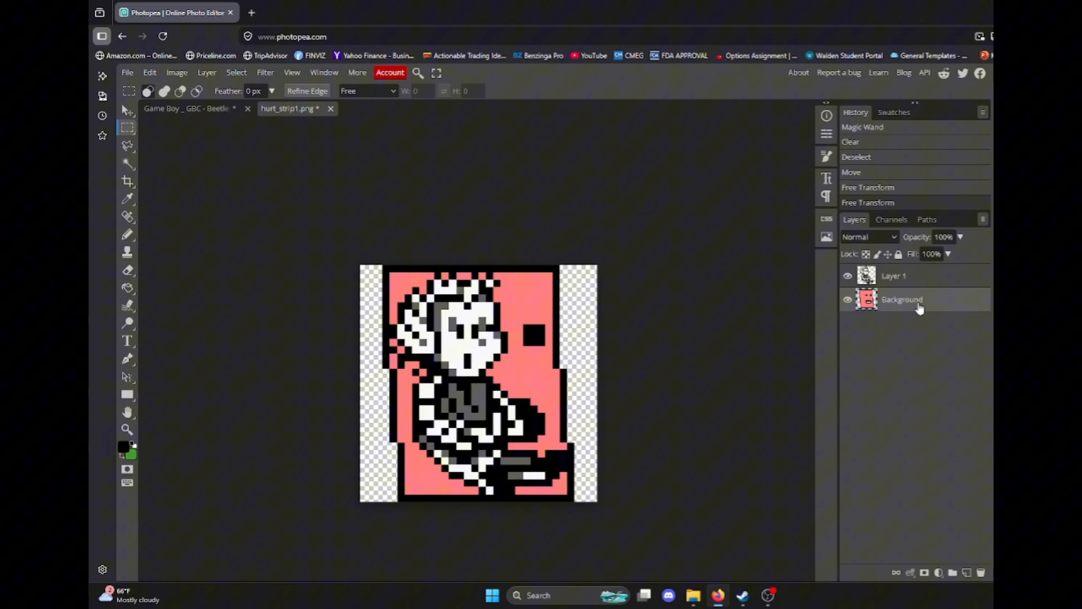
left_click(981, 573)
left_click(150, 72)
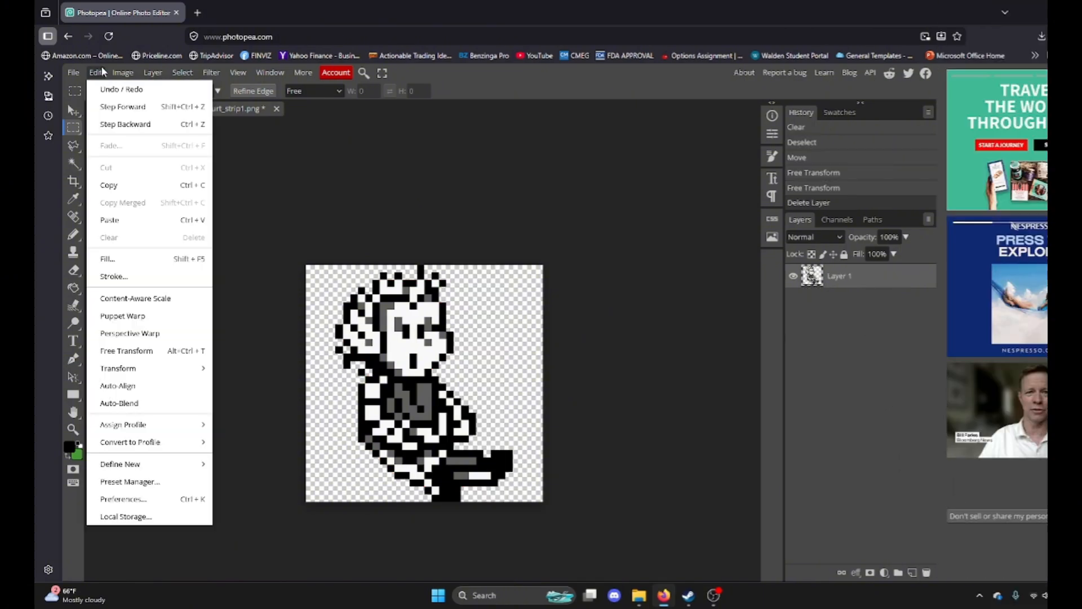
left_click(368, 357)
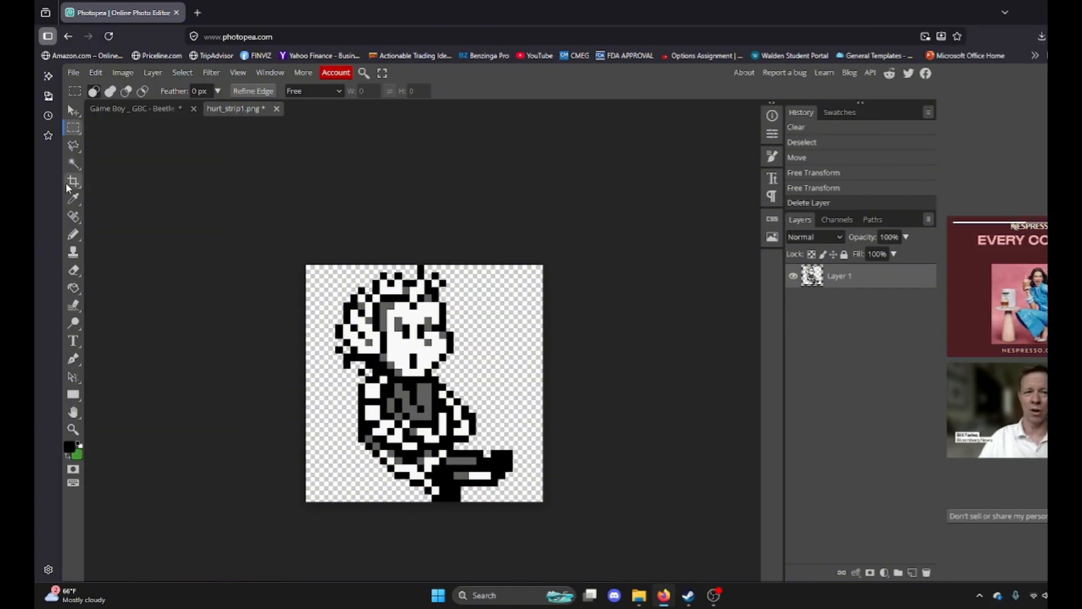
Step: Crop the empty side areas off the canvas so it fits the sprite's width at 48 by 64 px
left_click(70, 181)
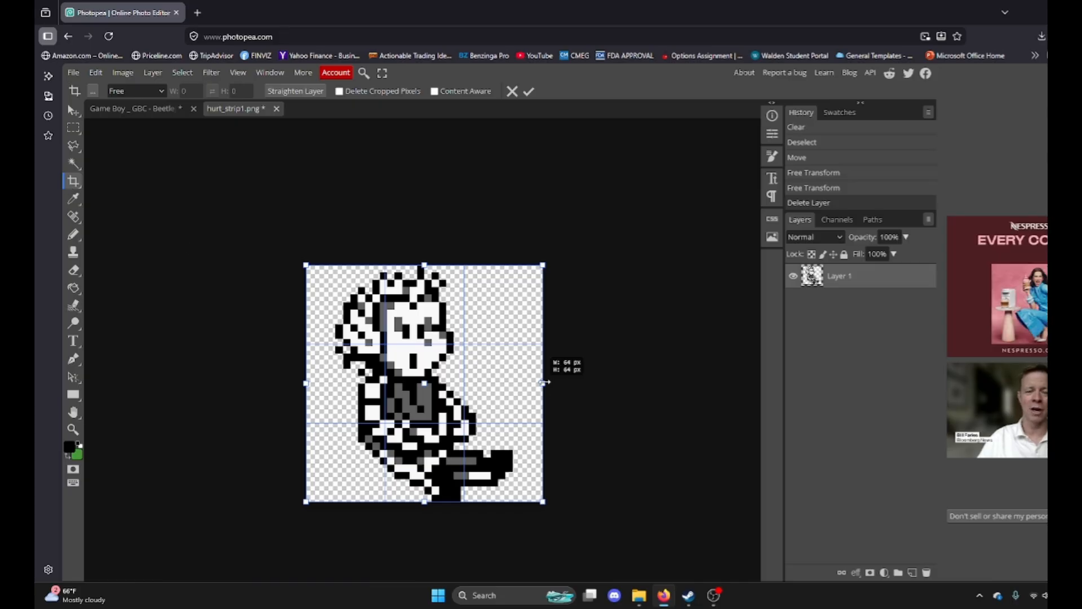
left_click_drag(544, 382, 512, 381)
left_click_drag(305, 384, 337, 383)
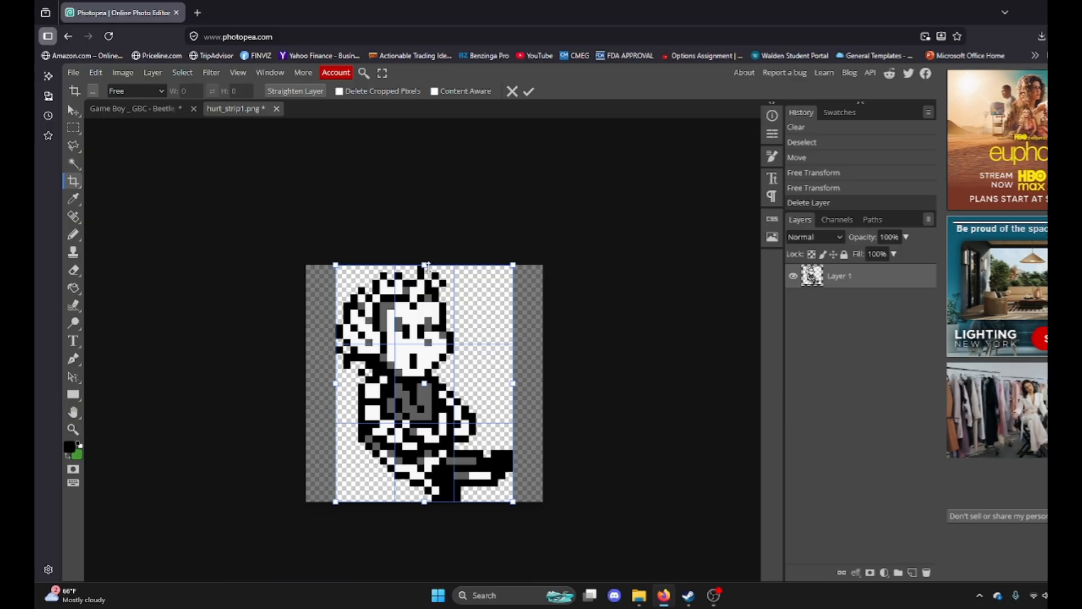
mouse_move(428, 266)
left_mouse_down()
mouse_move(424, 249)
mouse_move(417, 264)
left_mouse_up()
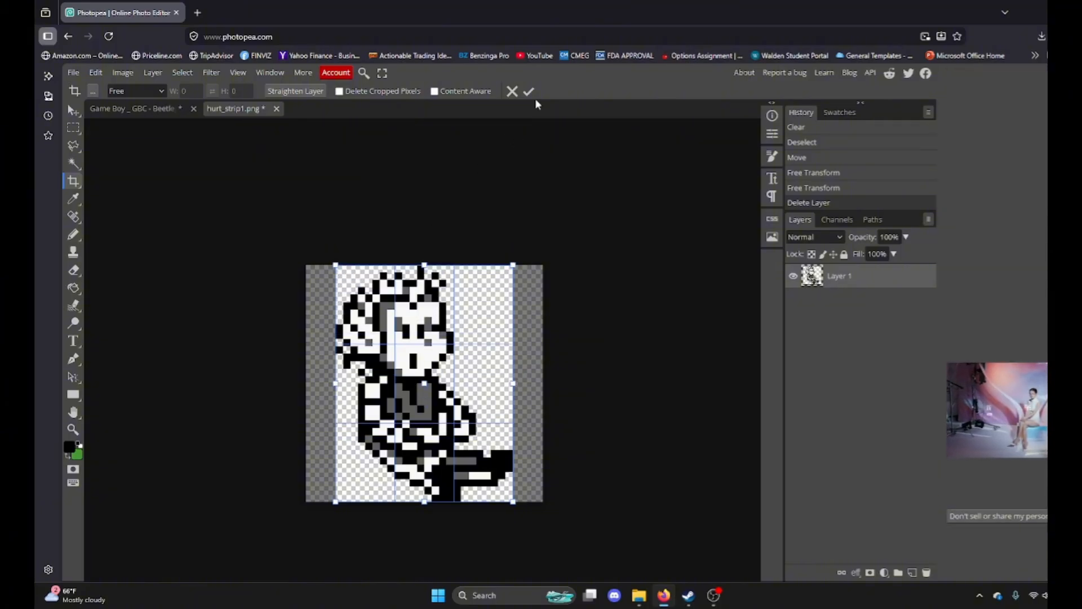
left_click(528, 91)
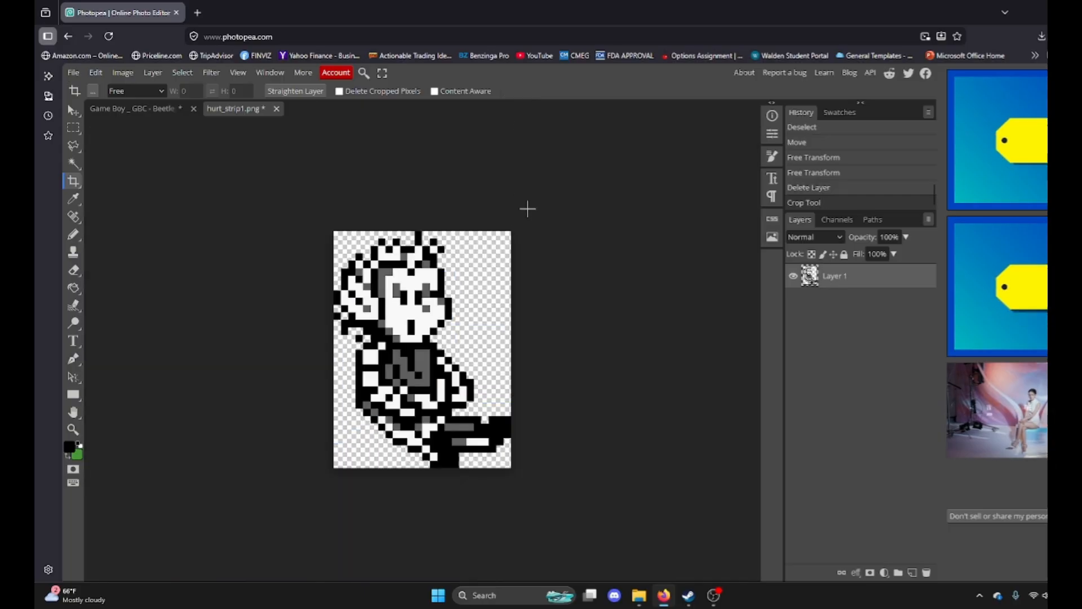
Step: Export the cropped sprite as a PNG named hurt_strip1 at 100% quality
left_click(67, 73)
left_click(67, 73)
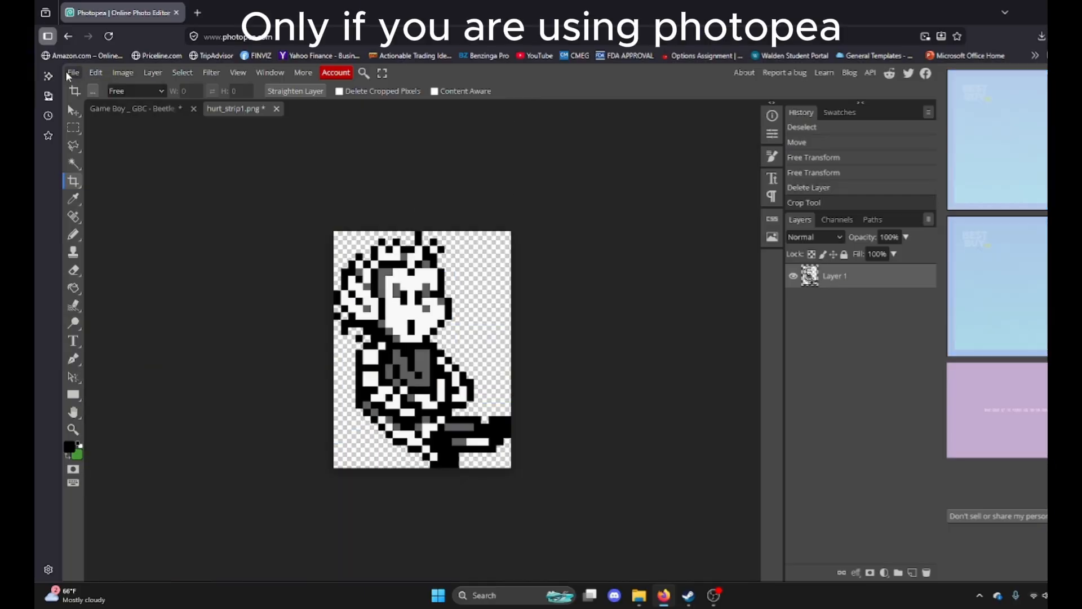
left_click(68, 73)
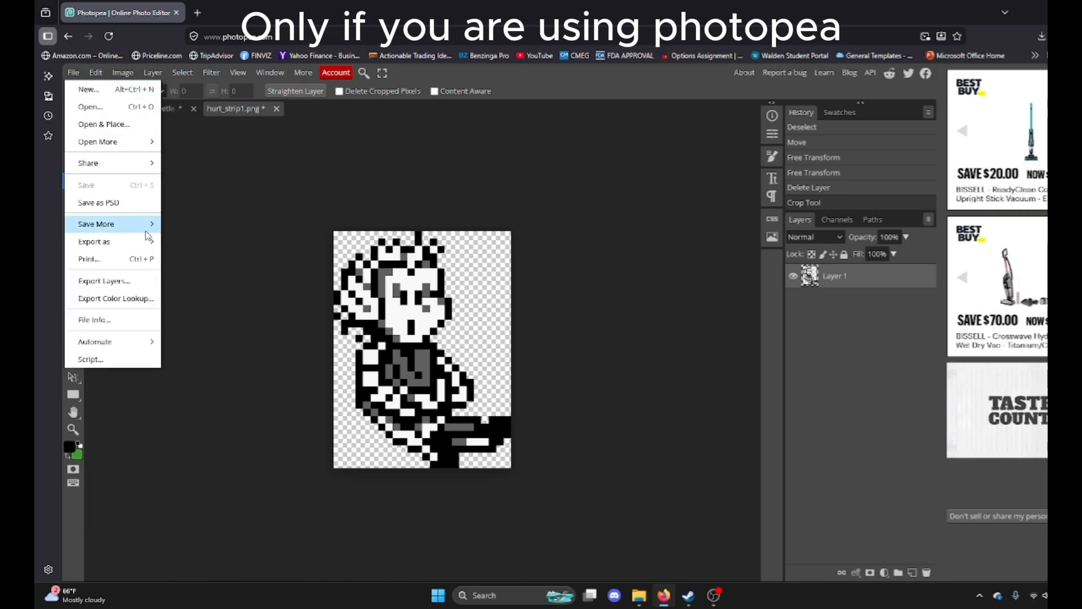
mouse_move(146, 246)
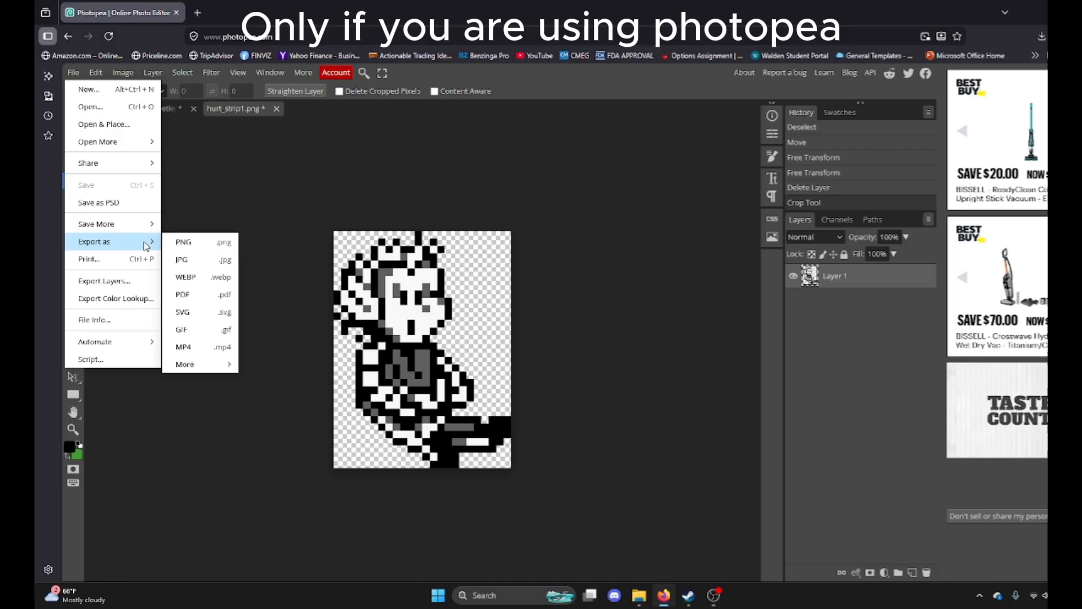
left_click(186, 242)
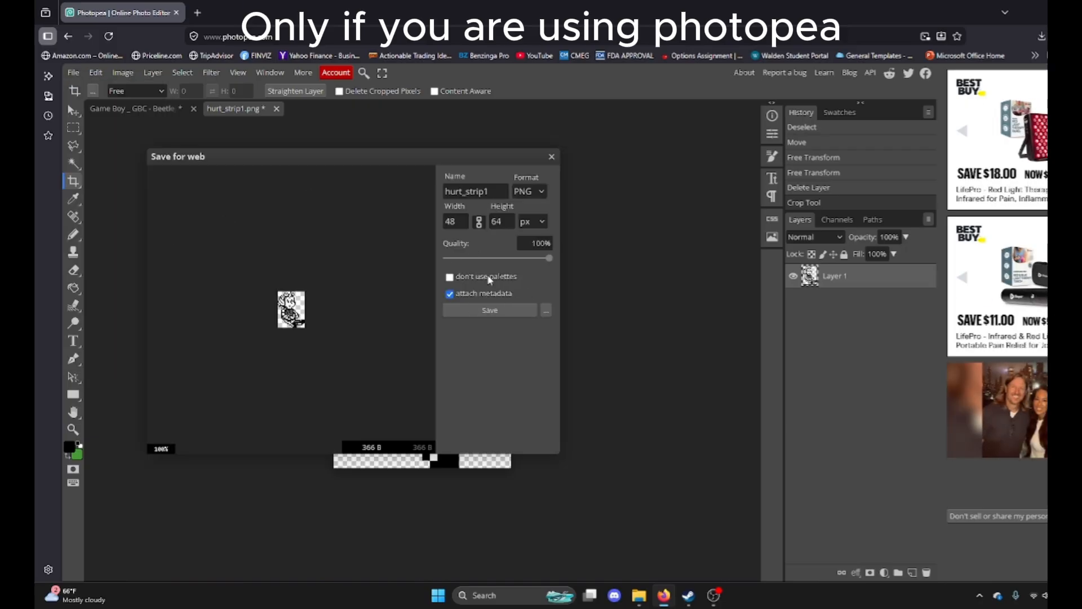
left_click(483, 309)
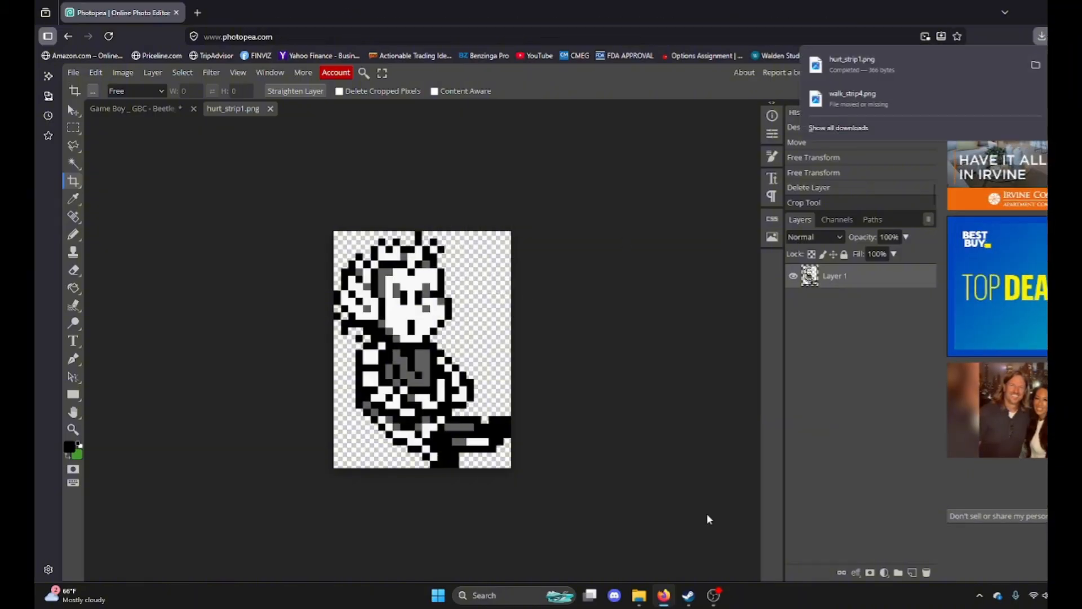
Step: Move the downloaded hurt_strip1.png into the WorkshopTutorial sprites folder in File Explorer, replacing the existing file
left_click(640, 596)
left_click(583, 535)
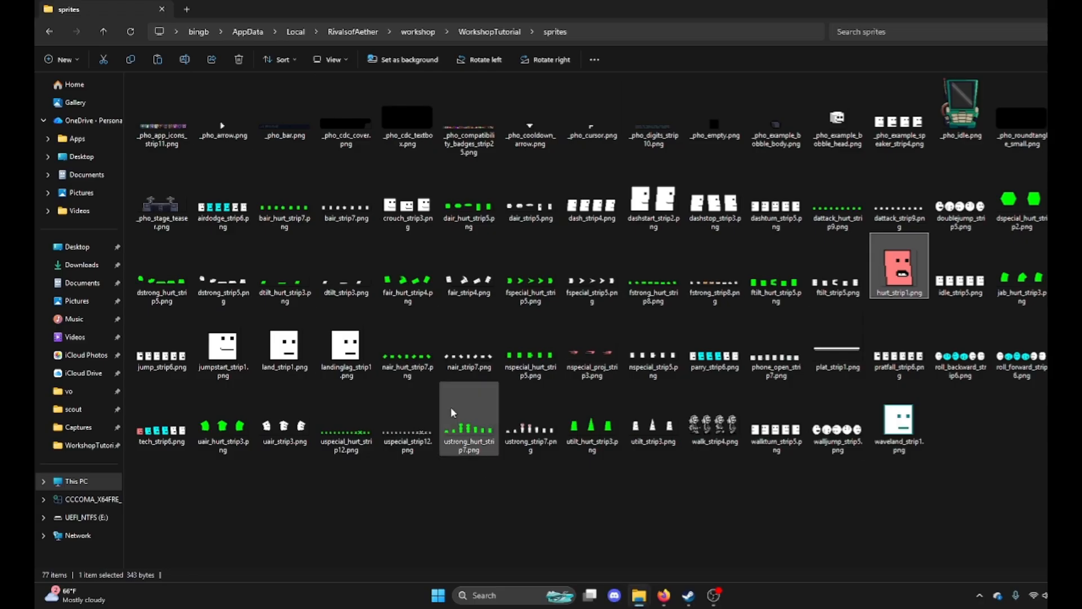
left_click(664, 595)
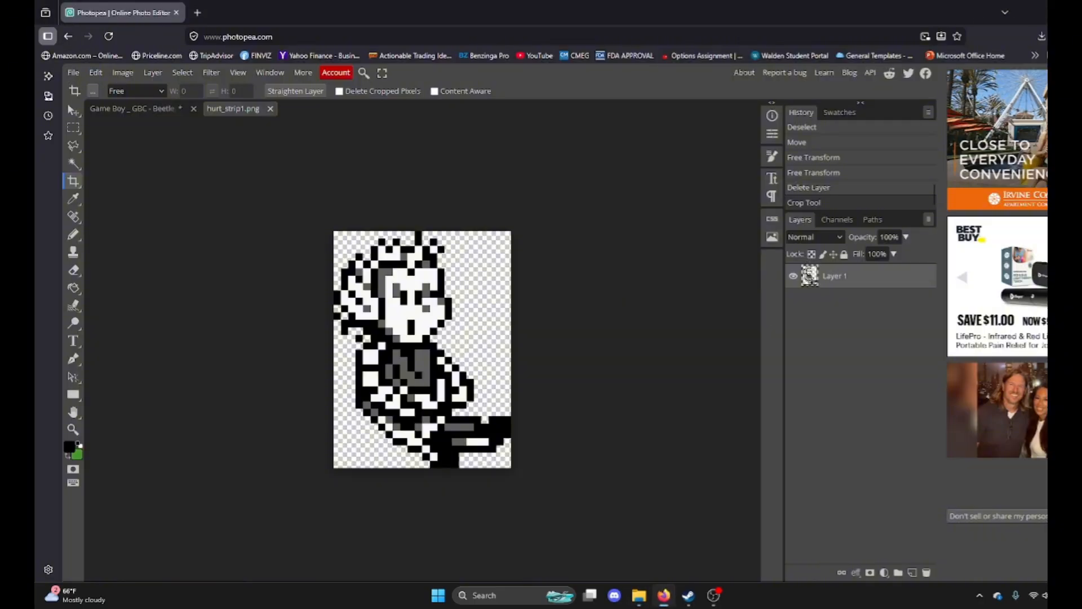
left_click(1041, 36)
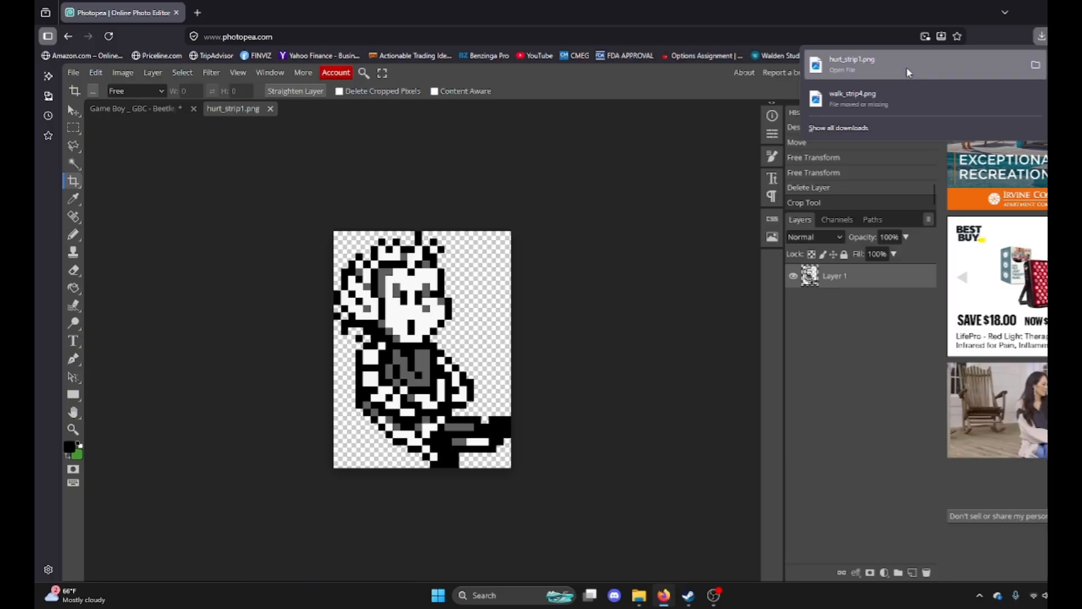
left_click_drag(906, 67, 594, 510)
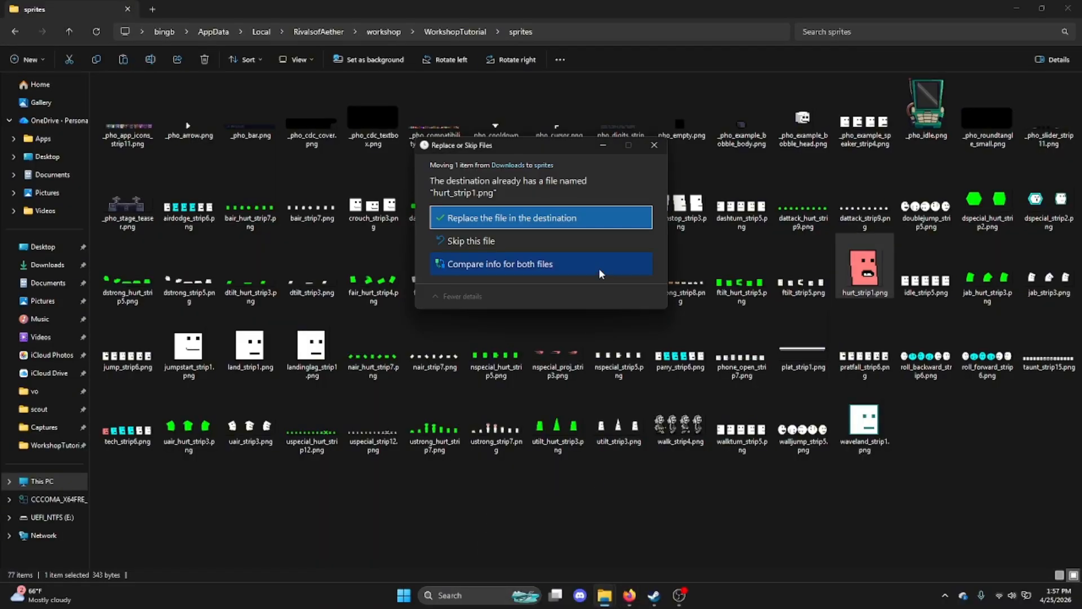
left_click(555, 216)
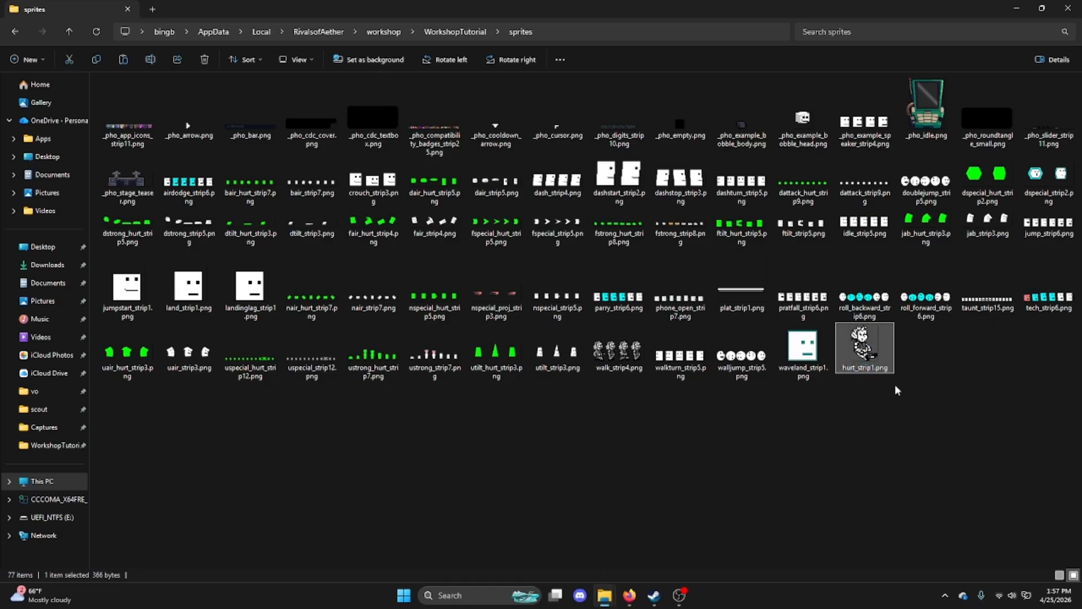
left_click(919, 416)
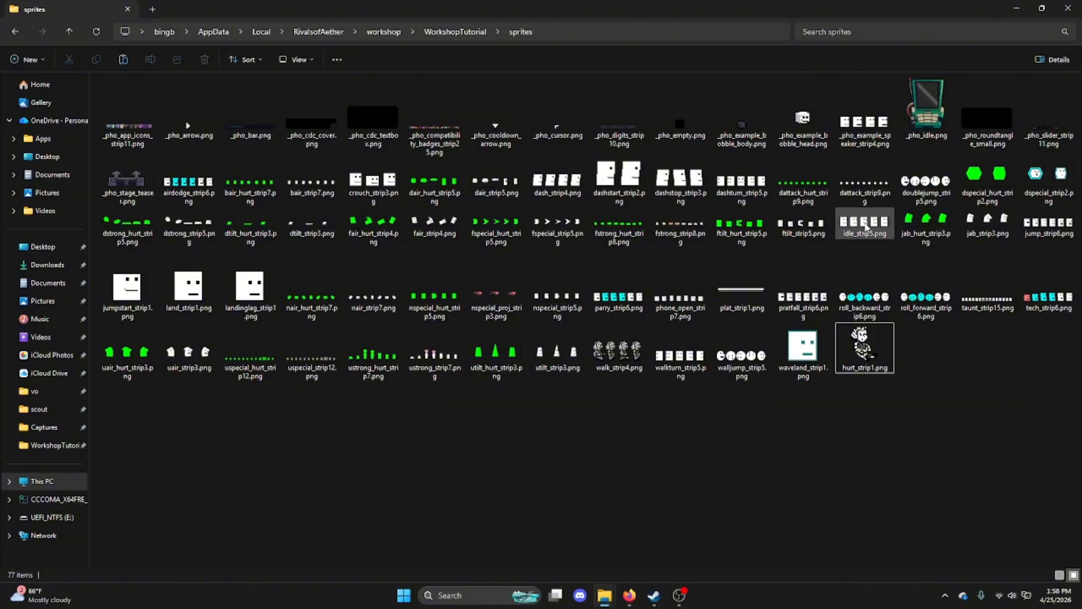
Step: Open idle_strip5.png from the sprites folder in Photopea and close the finished hurt_strip1.png document, leaving the idle strip uncropped
mouse_move(868, 235)
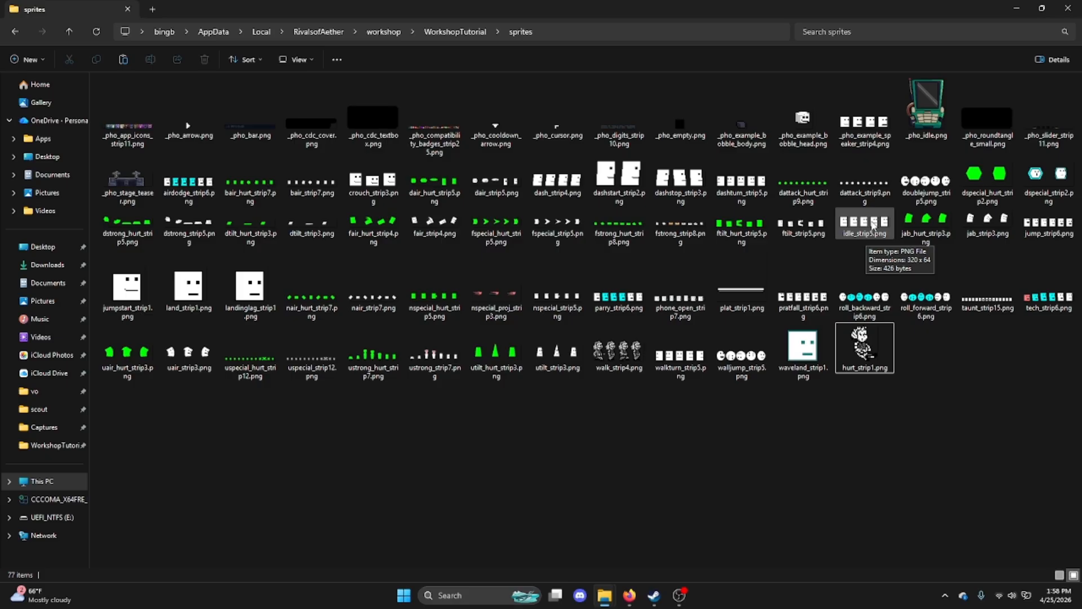
left_click_drag(872, 225, 448, 109)
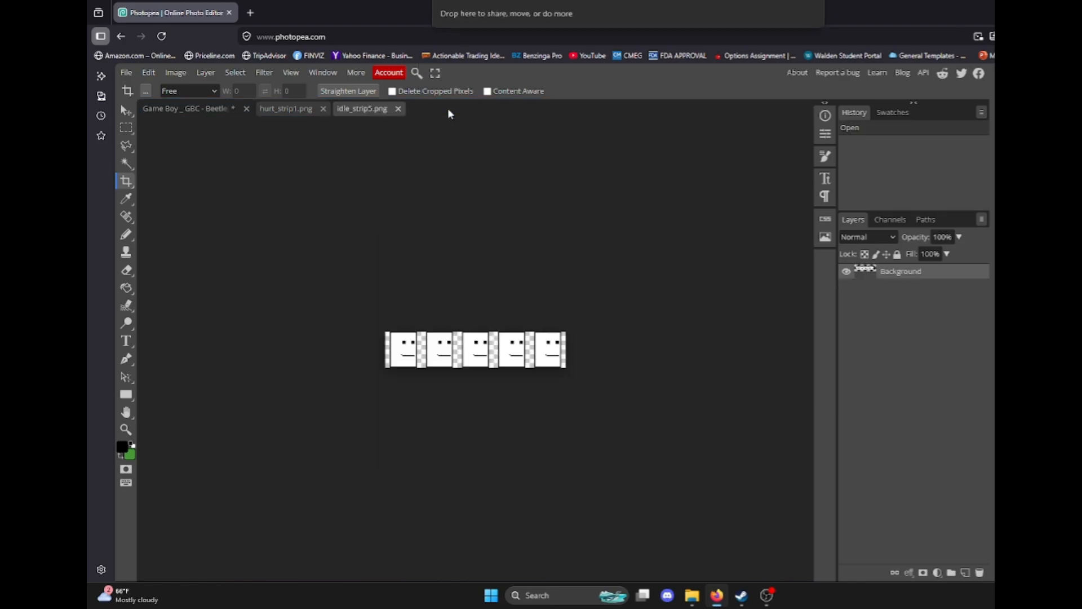
left_click(304, 109)
left_click(323, 108)
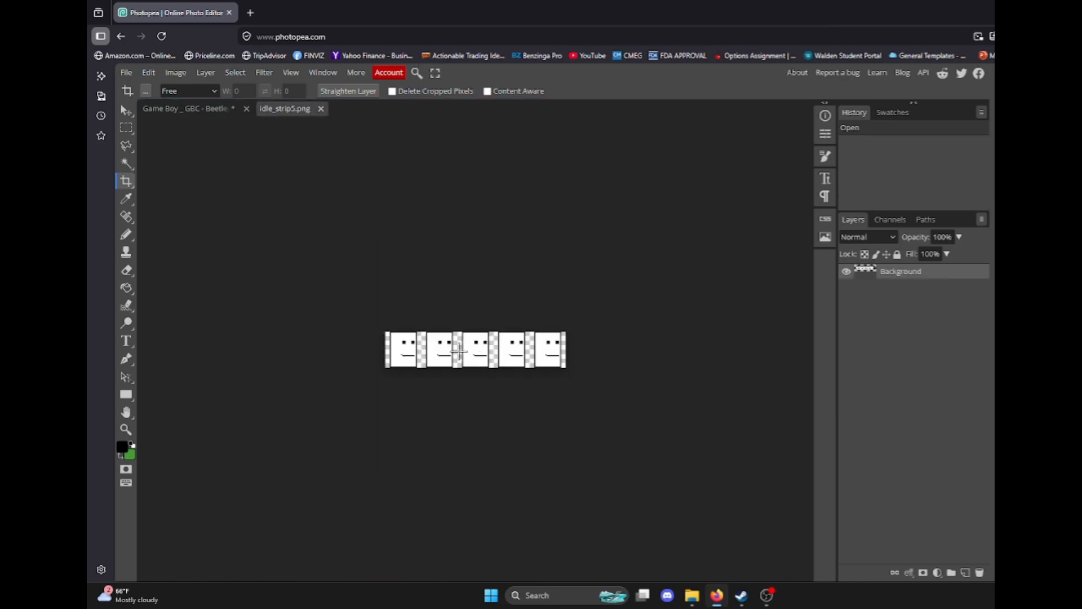
scroll(465, 350, "up", 5)
left_click(510, 340)
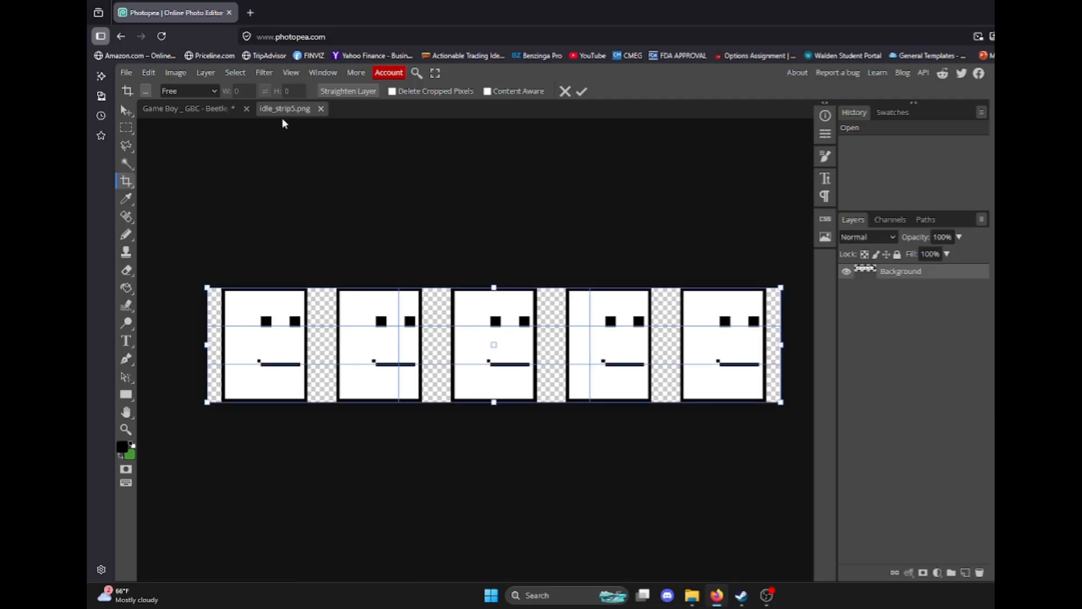
left_click(565, 91)
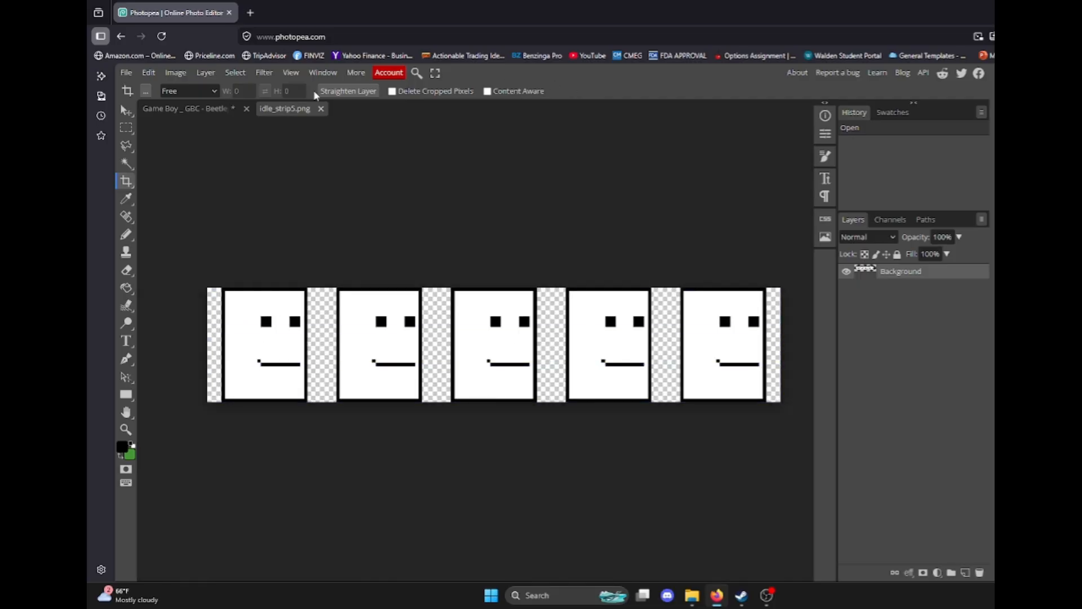
Step: Look through the Beetlejuice sprite sheet for the row of Idle/Walking sprites
left_click(127, 128)
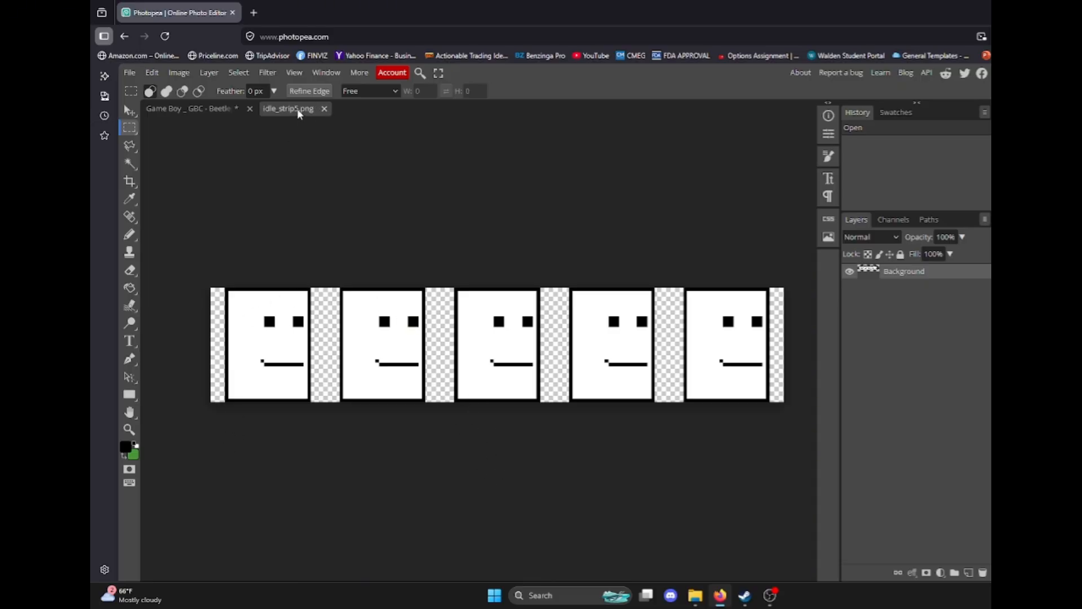
left_click(192, 106)
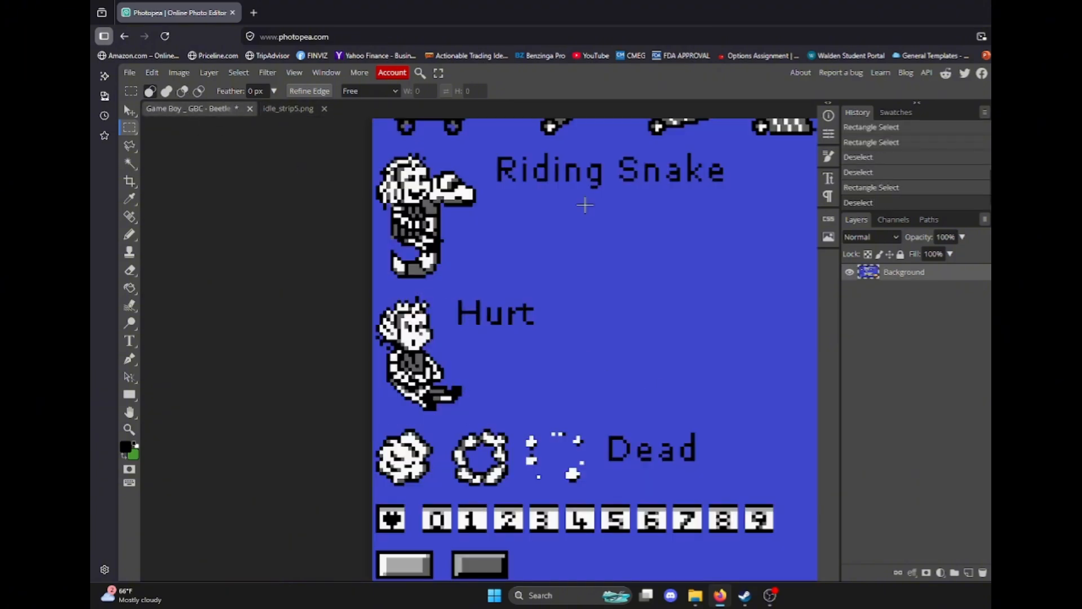
scroll(584, 205, "down", 5)
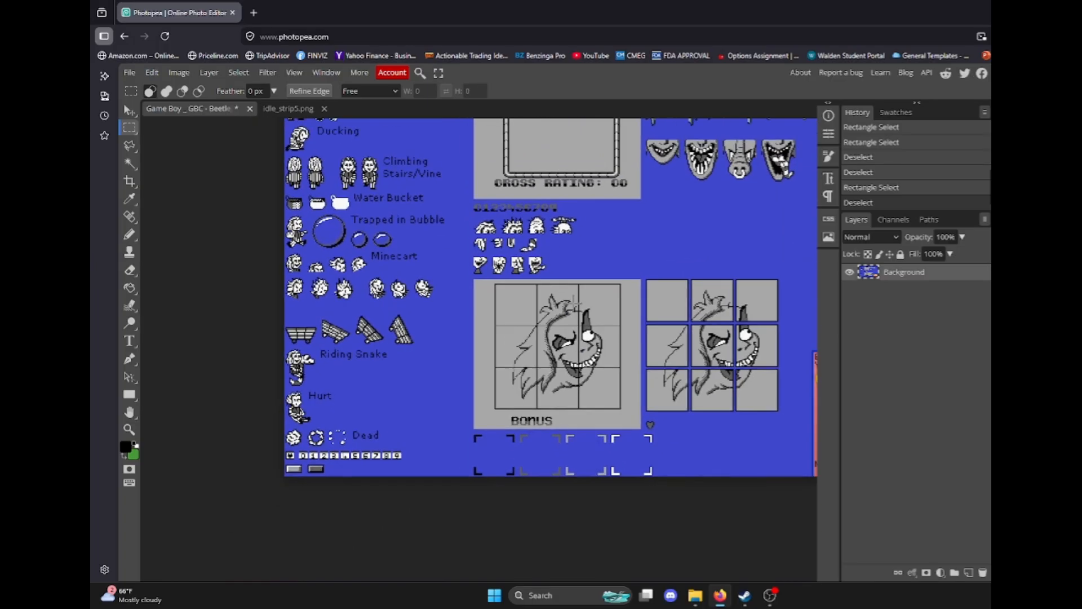
scroll(401, 326, "up", 5)
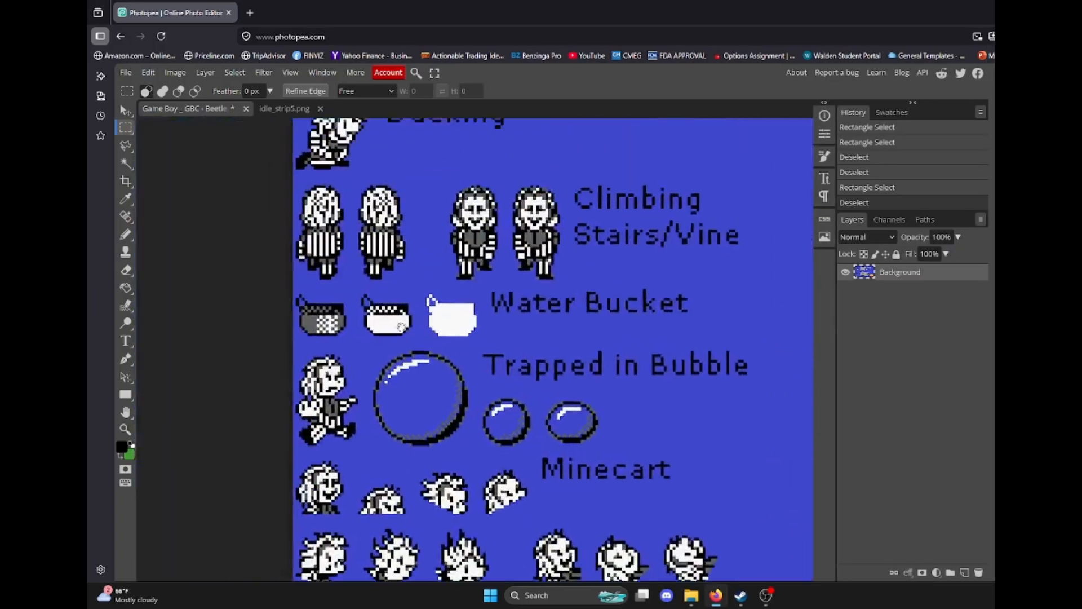
scroll(400, 327, "up", 5)
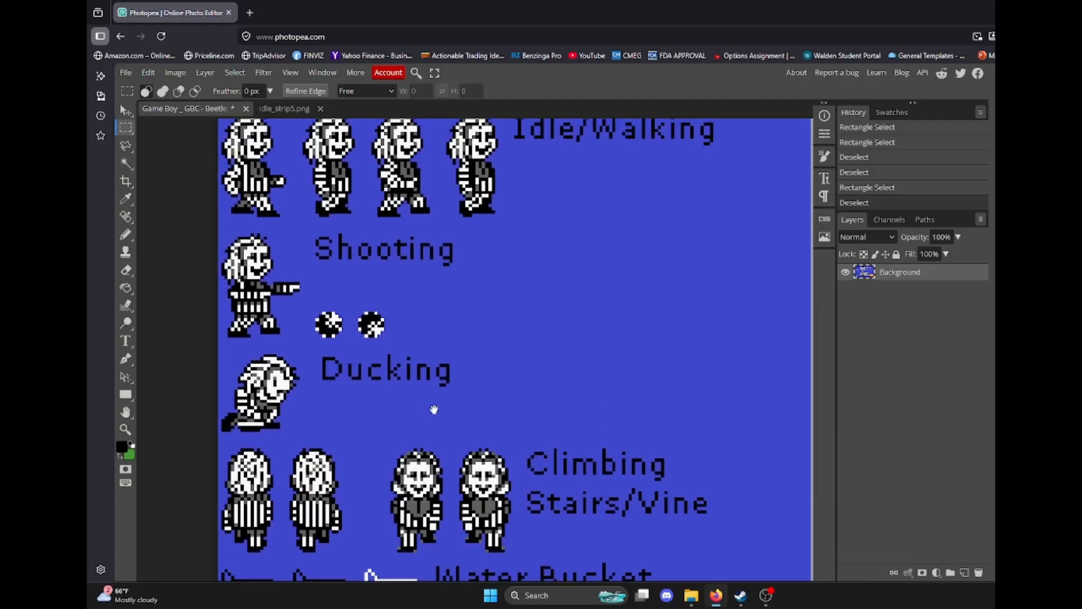
left_click_drag(433, 409, 485, 308)
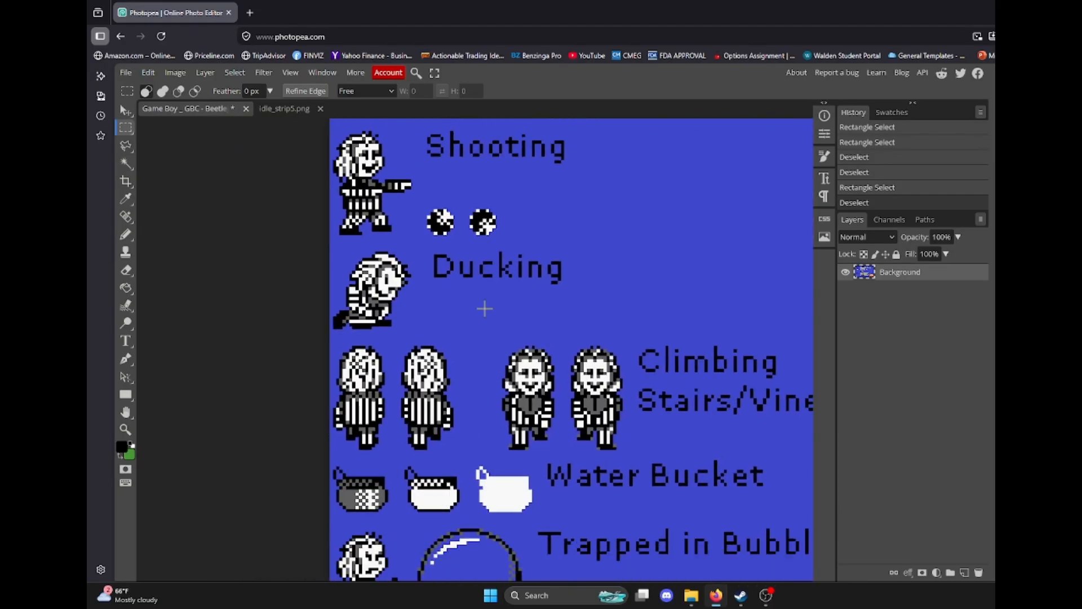
left_click_drag(413, 447, 338, 507)
left_click_drag(378, 556, 408, 479)
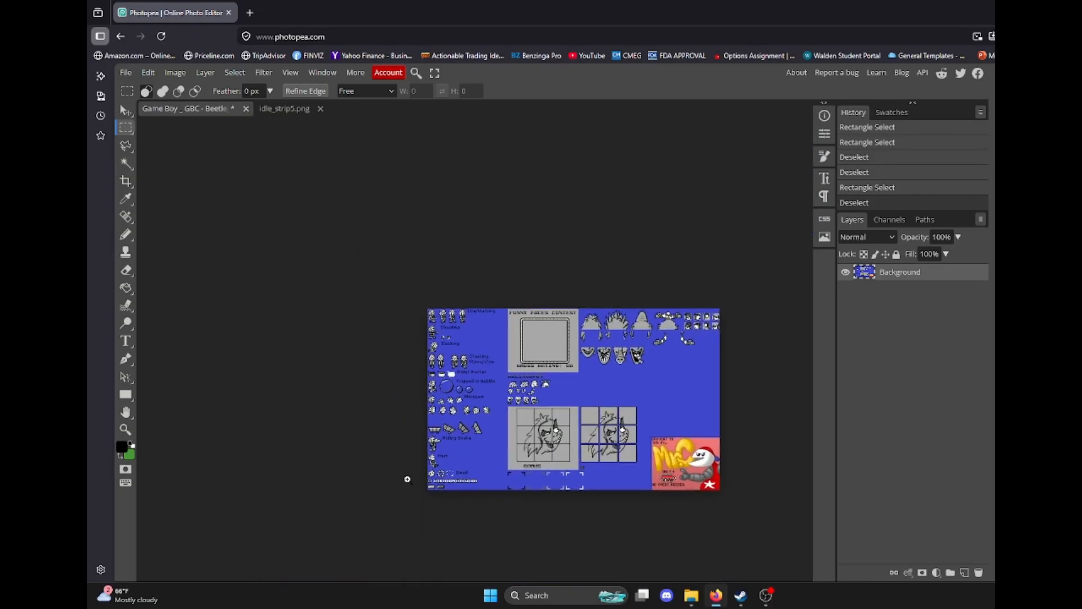
scroll(407, 479, "up", 4)
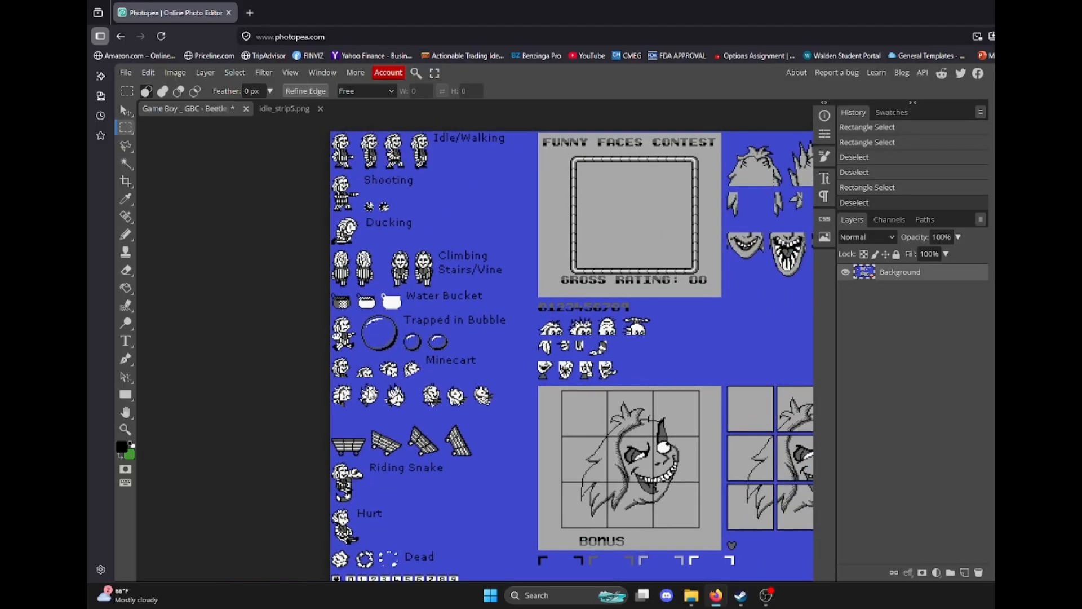
scroll(363, 466, "up", 5)
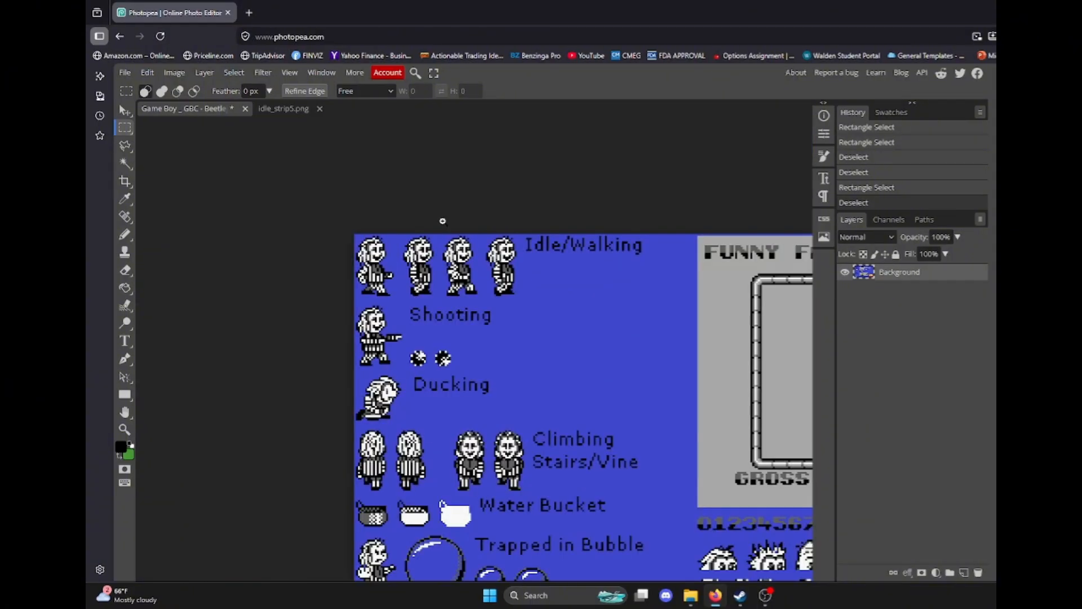
scroll(442, 221, "up", 2)
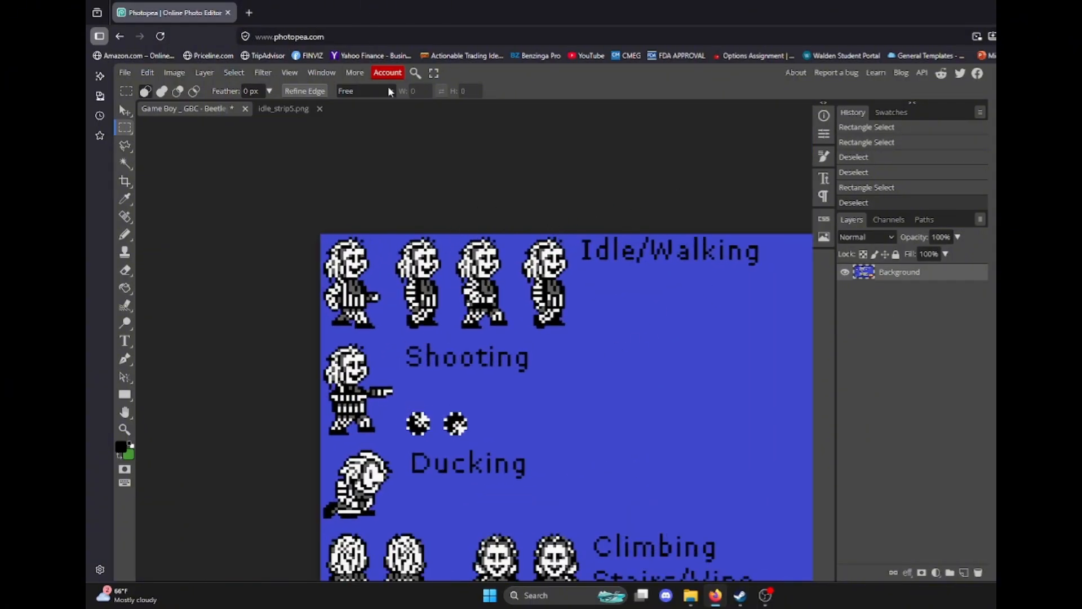
scroll(440, 232, "up", 1)
scroll(440, 233, "up", 1)
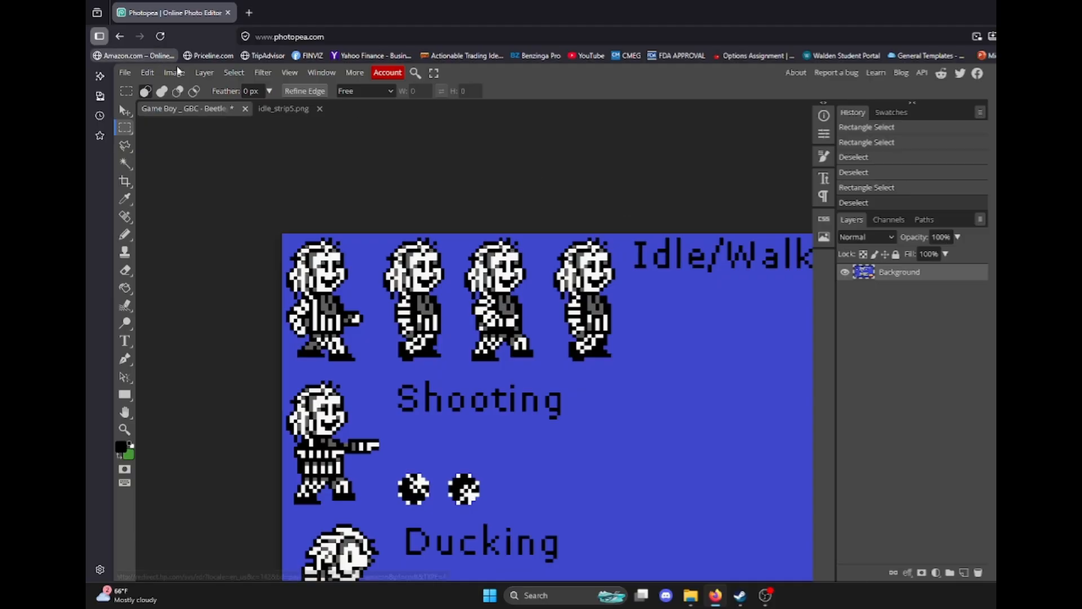
Step: Copy the four Idle/Walking sprites from the Beetlejuice sheet and paste them into idle_strip5.png
left_click(281, 108)
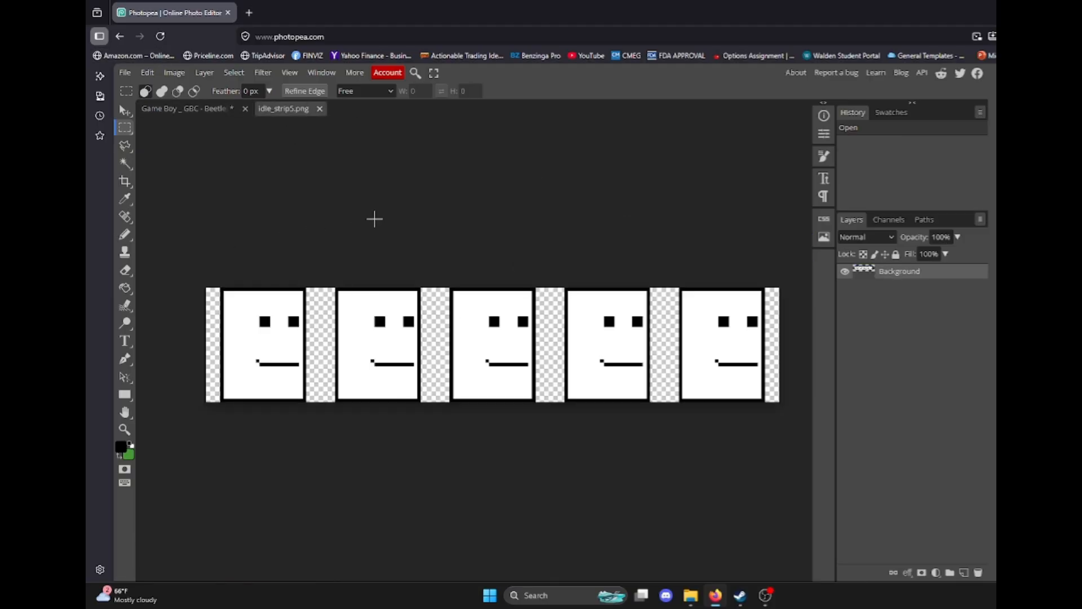
left_click(174, 109)
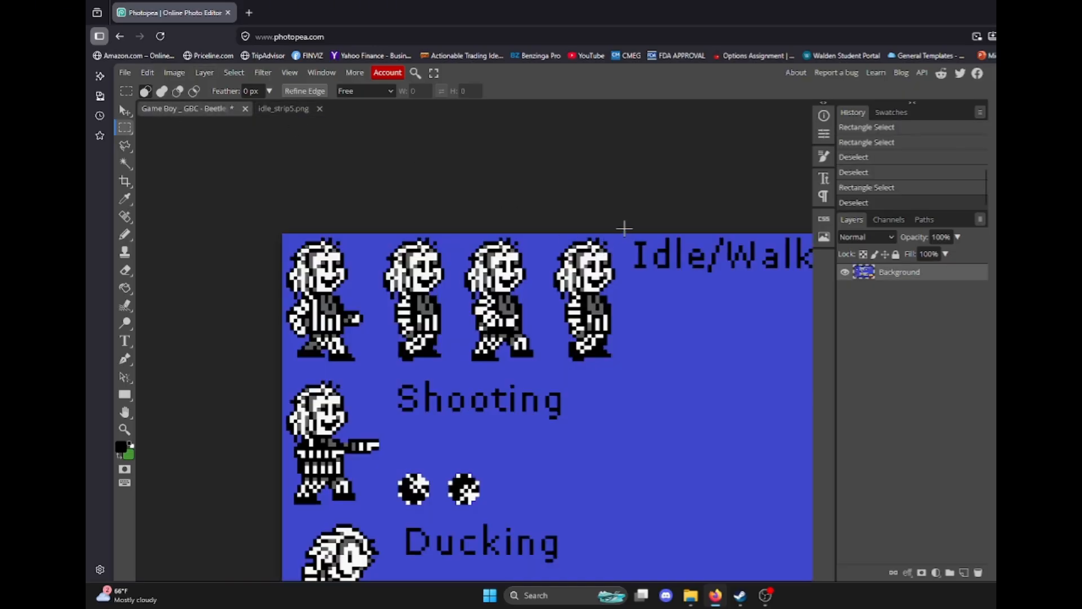
left_click_drag(624, 225, 252, 366)
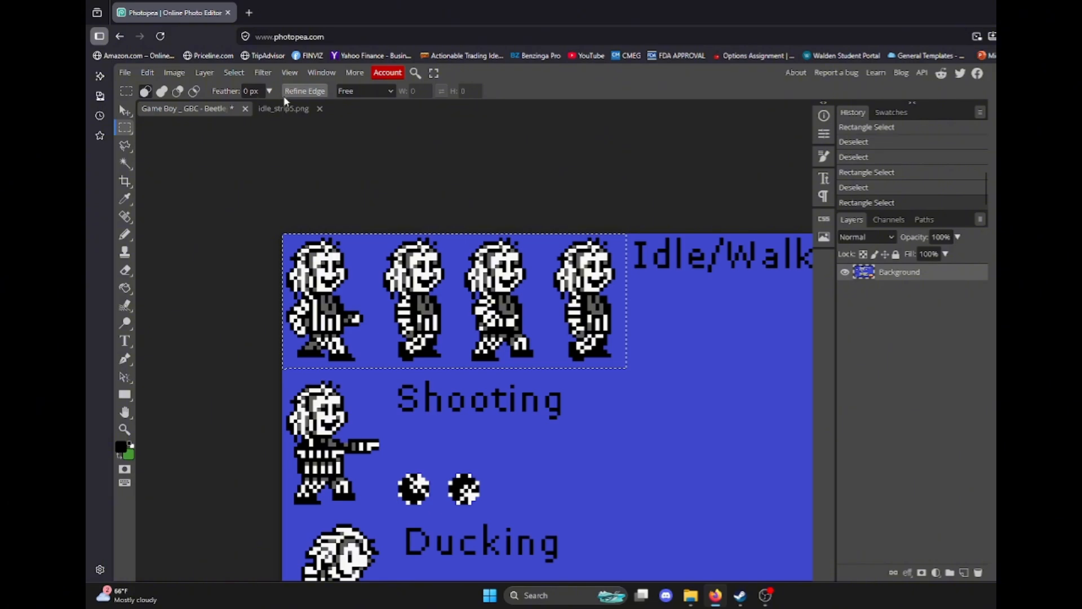
key("ctrl+c")
left_click(300, 110)
key("ctrl+v")
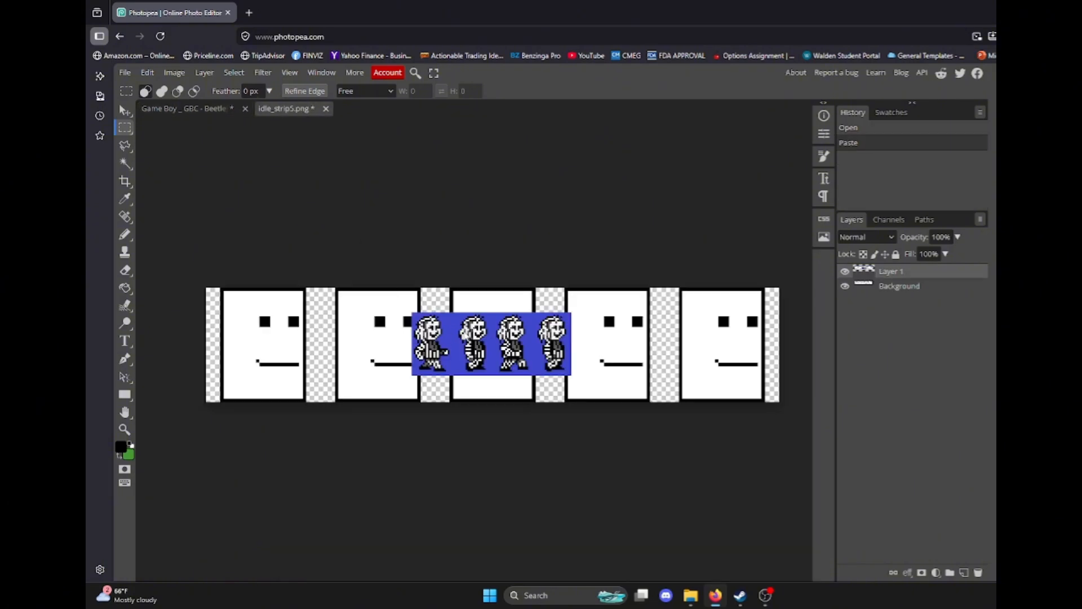
Step: Remove the blue background around the four pasted sprites with the Magic Wand, including the small patches enclosed by the first and third figures
scroll(490, 335, "up", 5)
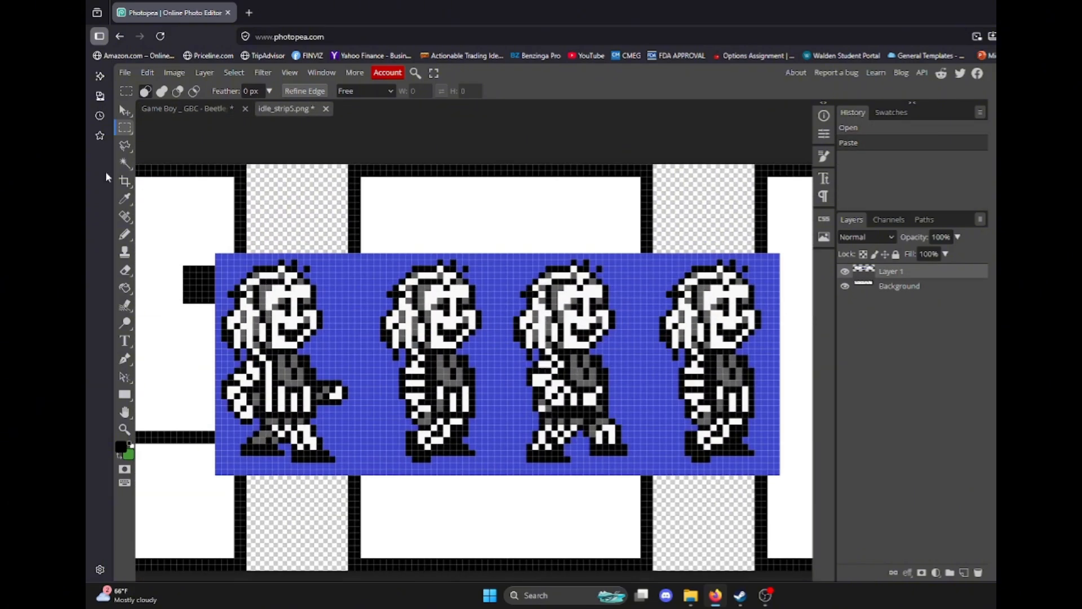
left_click(125, 163)
left_click(350, 307)
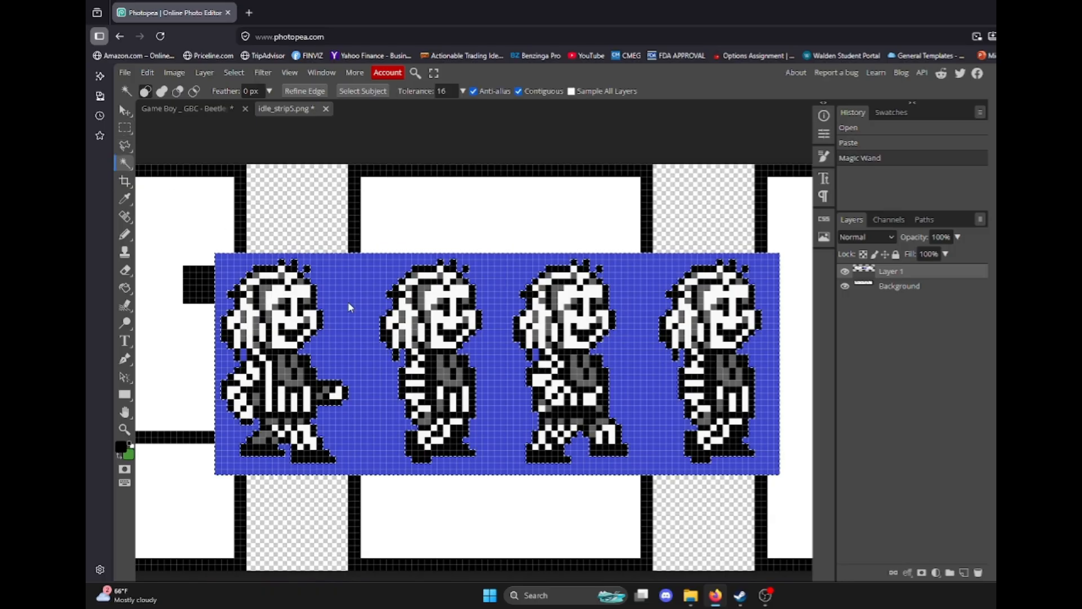
key("Delete")
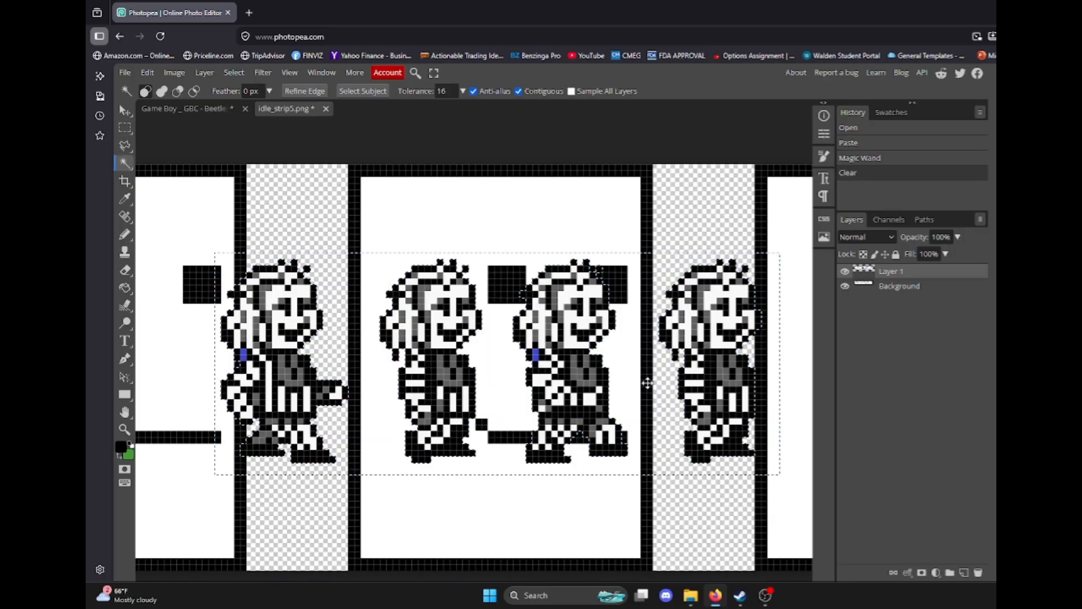
left_click(244, 354)
key("Delete")
left_click(534, 353)
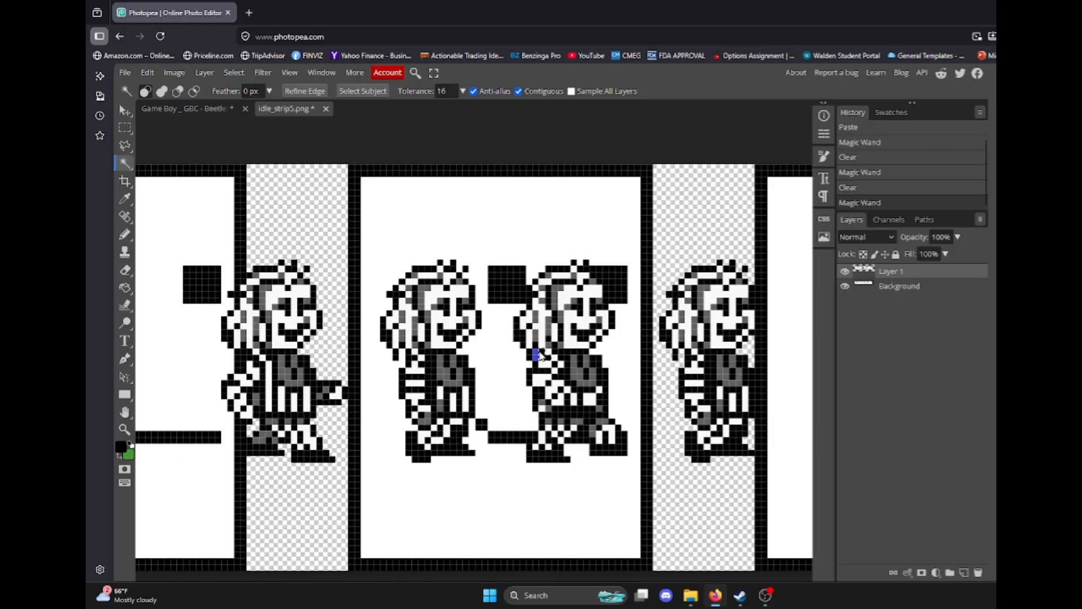
left_click(534, 354)
left_click(534, 354)
key("Delete")
Step: Hide the Background layer holding the original face sprites and clear the selection
left_click(845, 286)
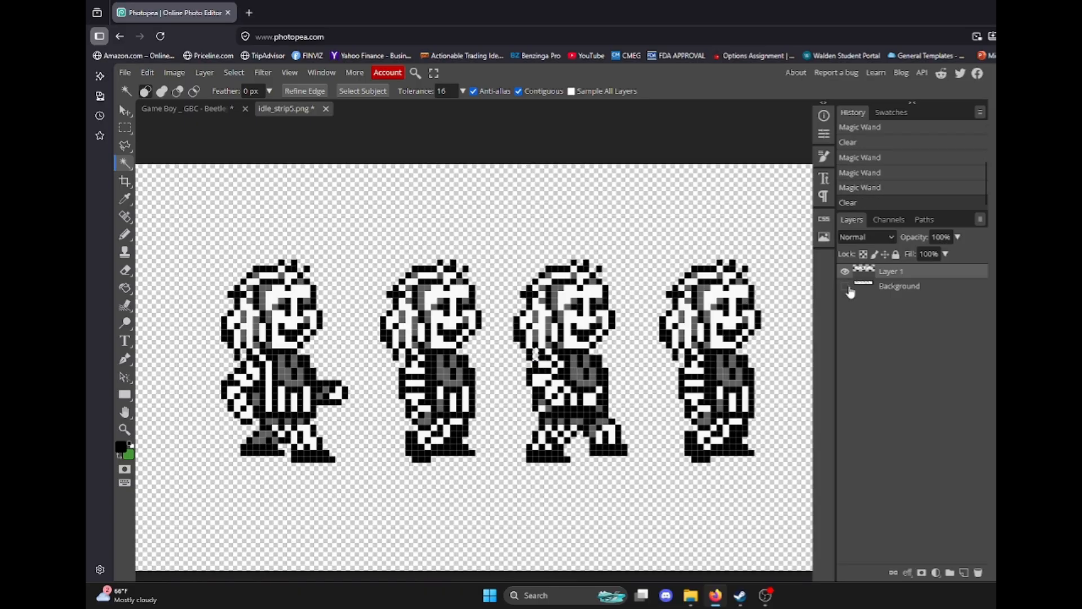
left_click(124, 127)
left_click(523, 244)
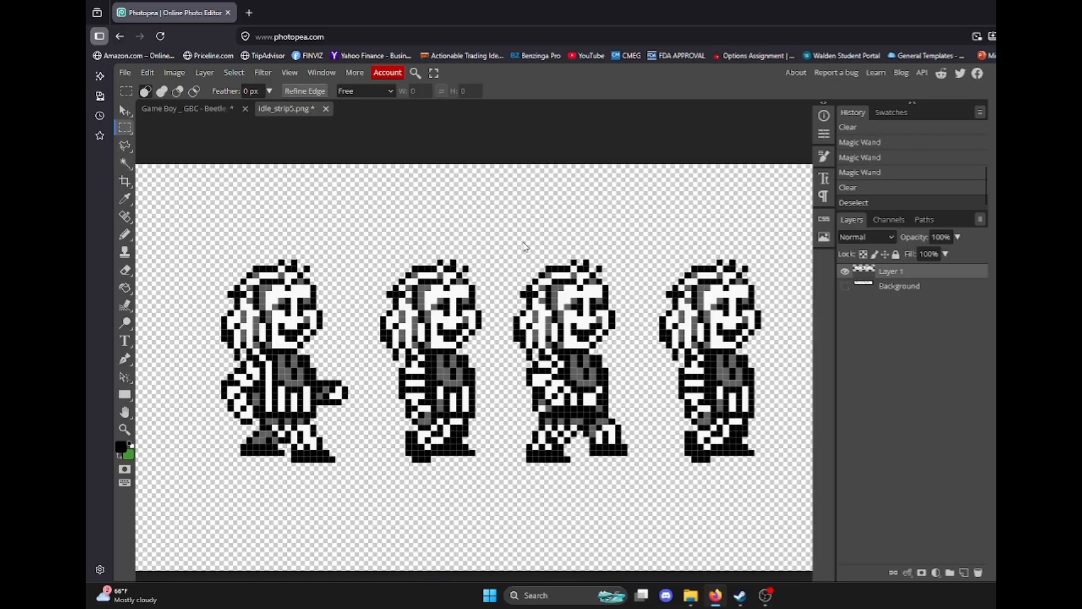
Step: Scale the pasted idle sprites to 200% in width and height with Free Transform, using Nearest Neighbor
scroll(522, 243, "down", 6)
left_click(147, 74)
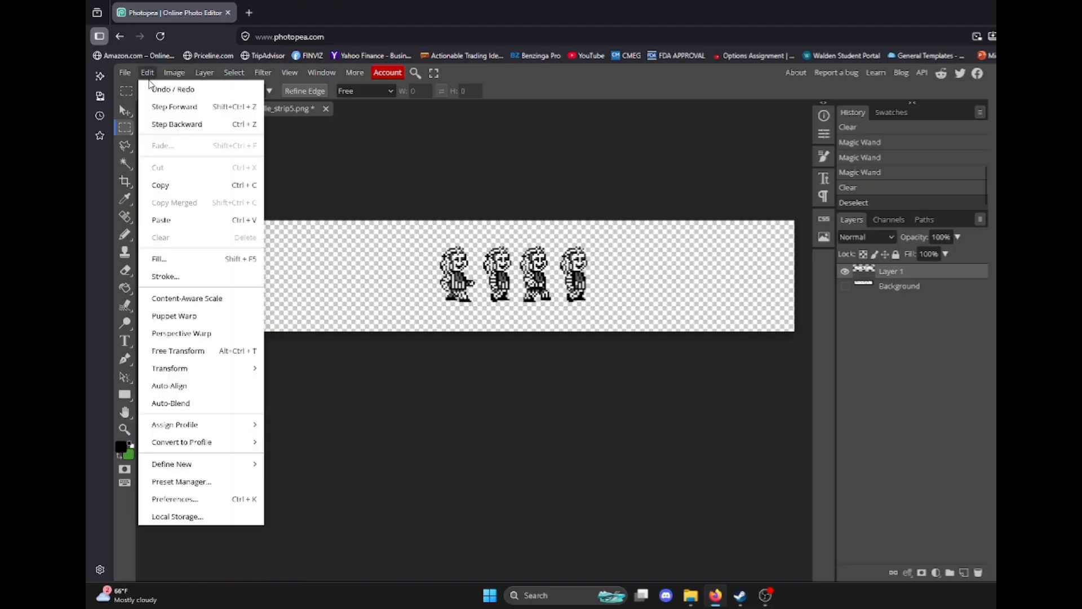
left_click(186, 351)
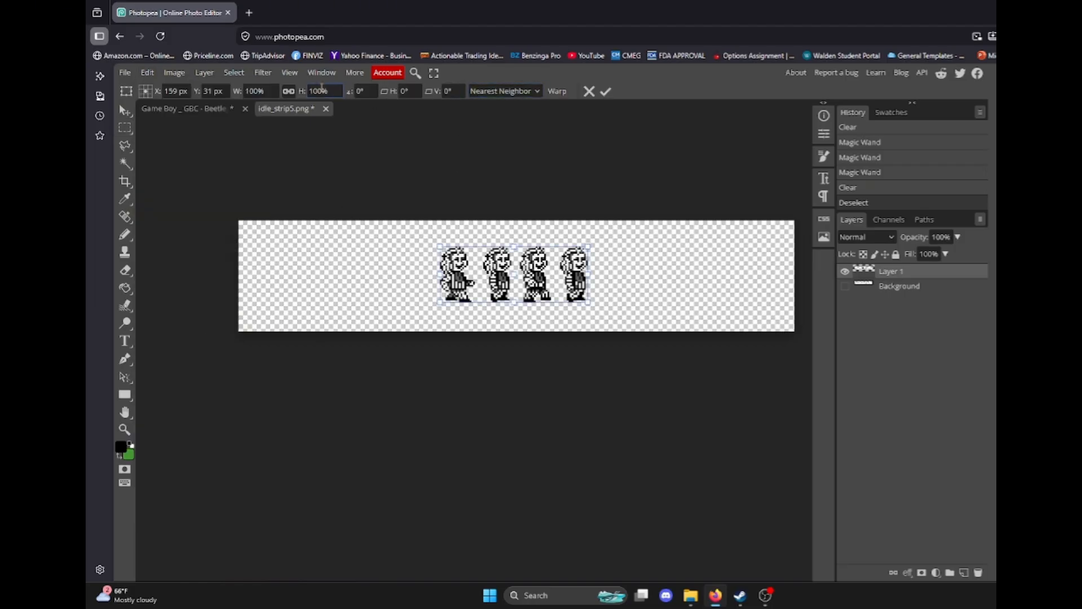
double_click(323, 91)
double_click(315, 90)
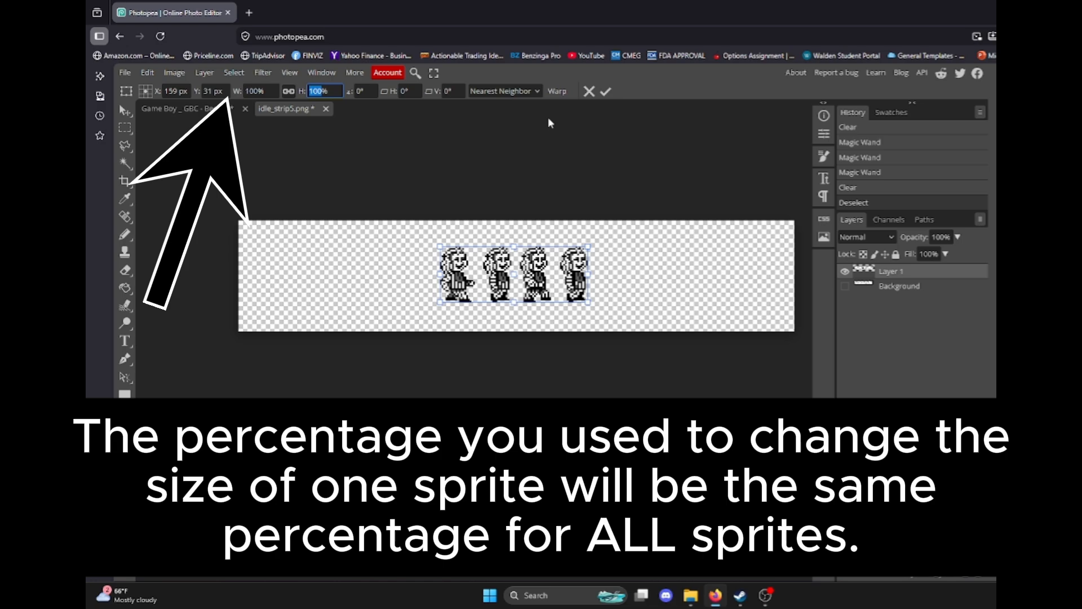
type("300")
key("BackSpace")
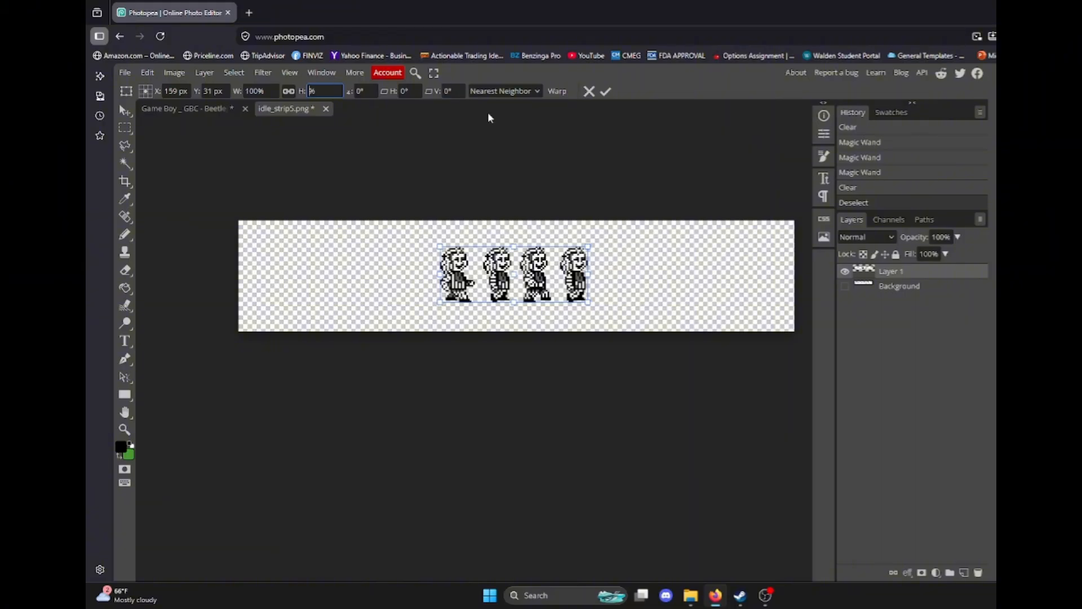
type("200")
key("Return")
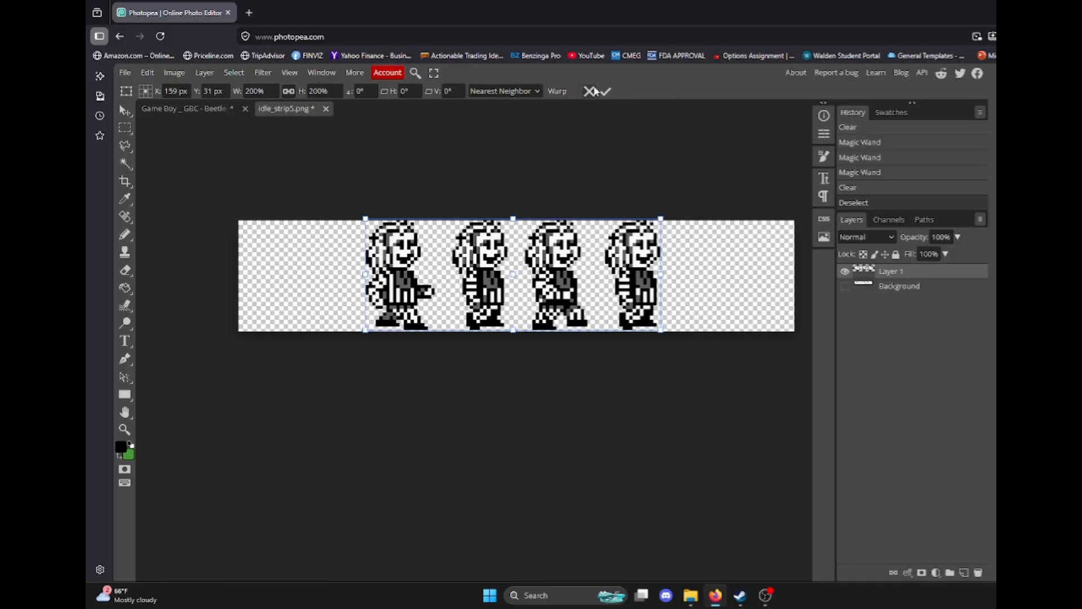
left_click(606, 92)
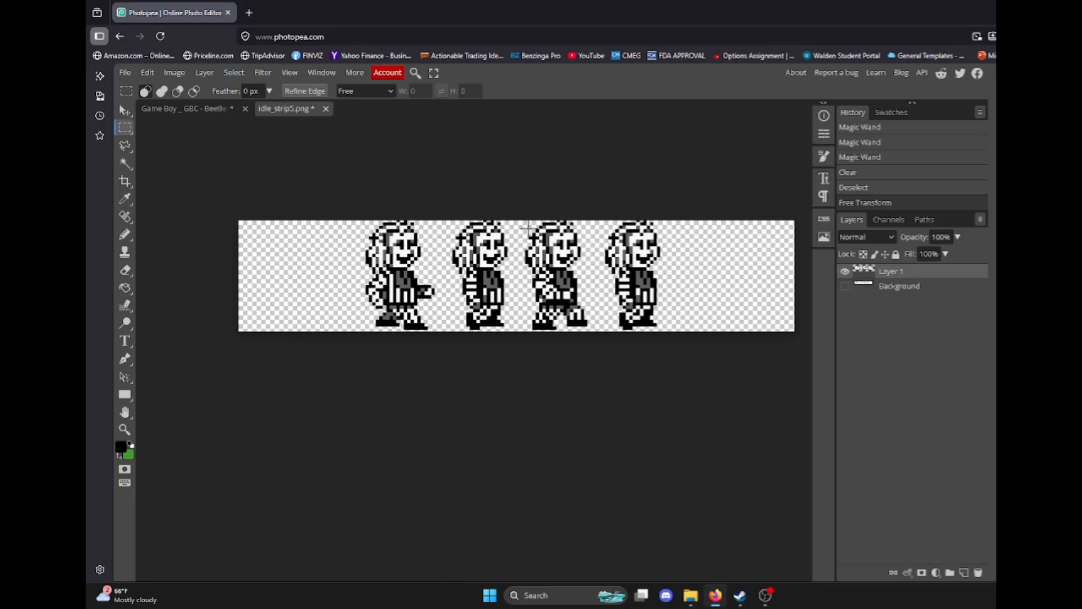
Step: Try to move the second idle sprite separately with a 44 by 64 px rectangular selection, and undo the move
scroll(549, 231, "up", 8)
scroll(553, 276, "down", 5)
scroll(549, 303, "up", 2)
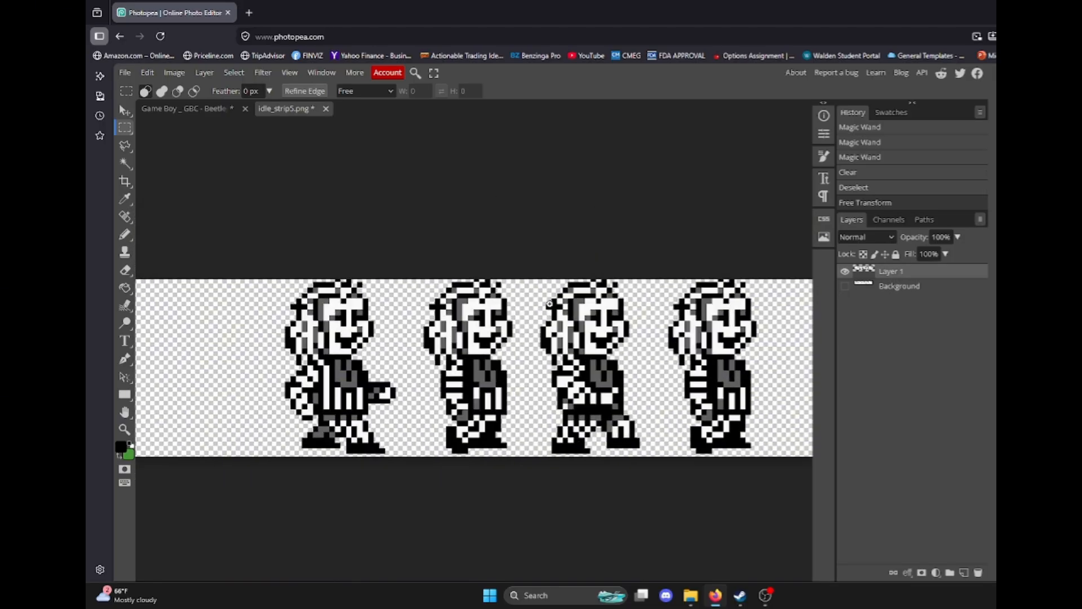
scroll(550, 304, "up", 1)
left_click_drag(539, 304, 502, 287)
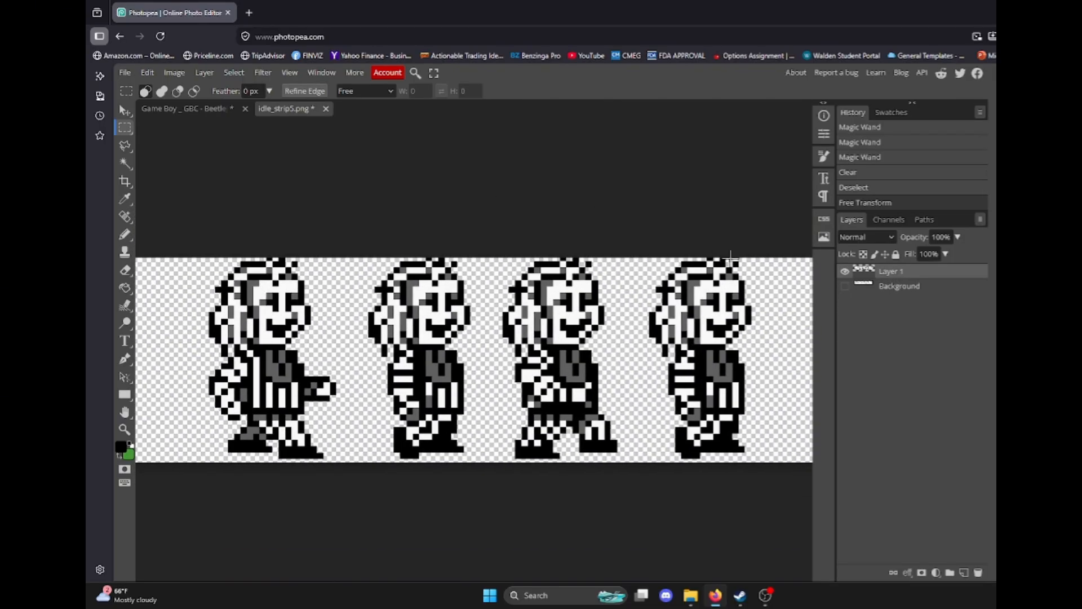
left_click(843, 271)
left_click(843, 272)
left_click_drag(352, 203, 490, 481)
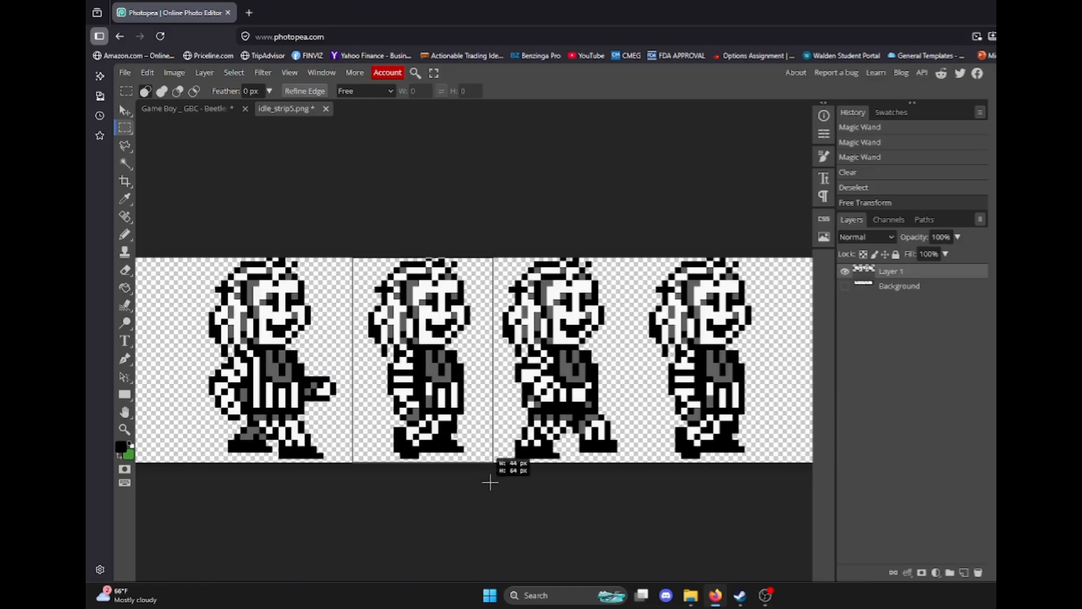
left_click(125, 110)
left_click_drag(452, 267, 499, 279)
key("ctrl+z")
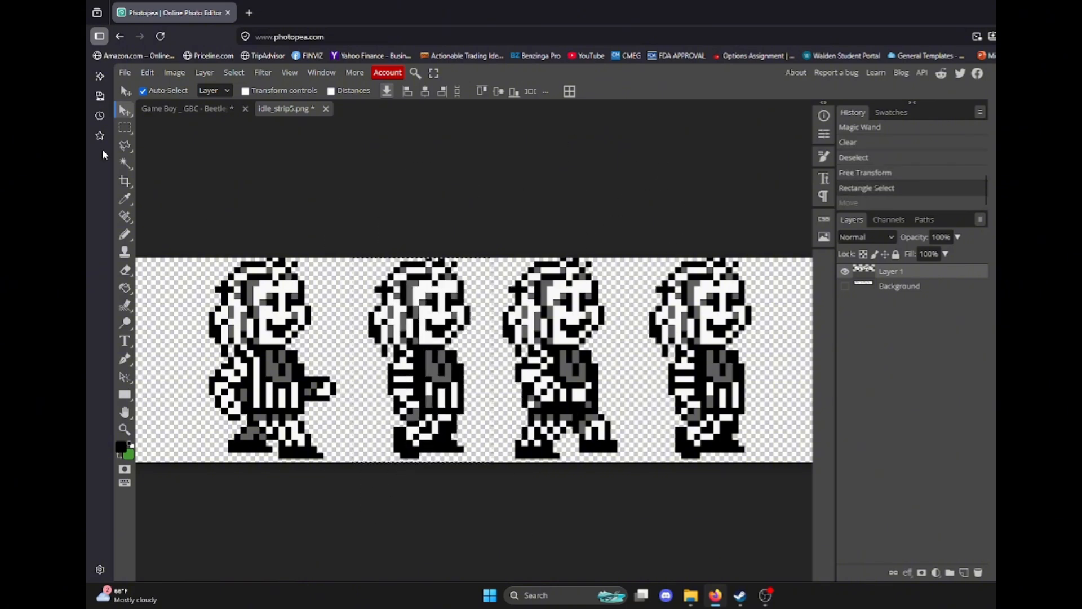
right_click(125, 122)
left_click(762, 467)
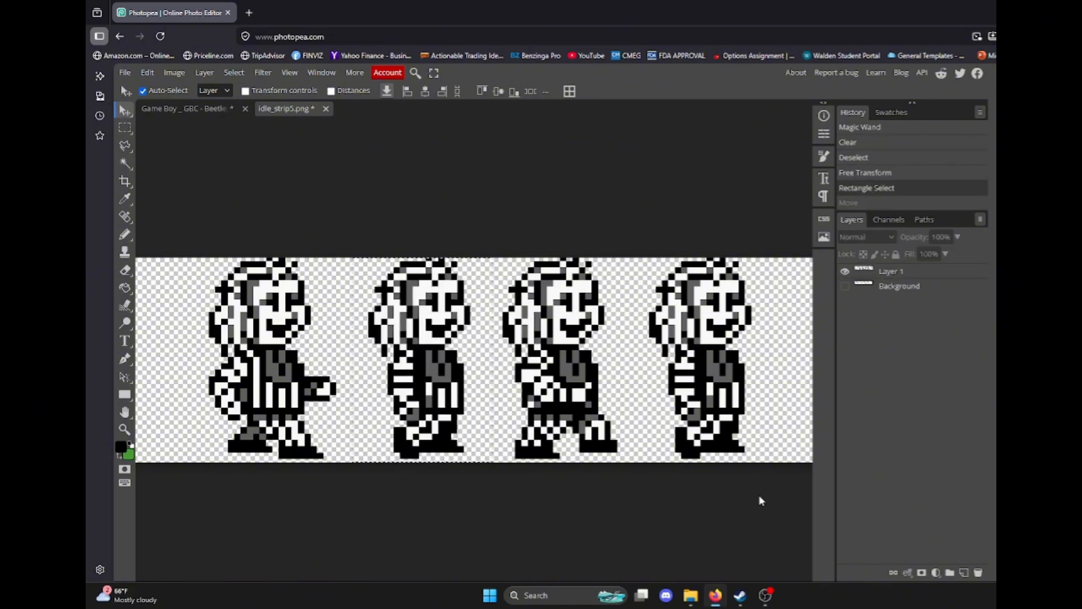
mouse_move(760, 497)
left_mouse_down()
mouse_move(716, 454)
mouse_move(755, 494)
left_mouse_up()
Step: Select the four scaled sprites on Layer 1, cut them and paste them onto a new layer
left_click(125, 128)
left_click(896, 273)
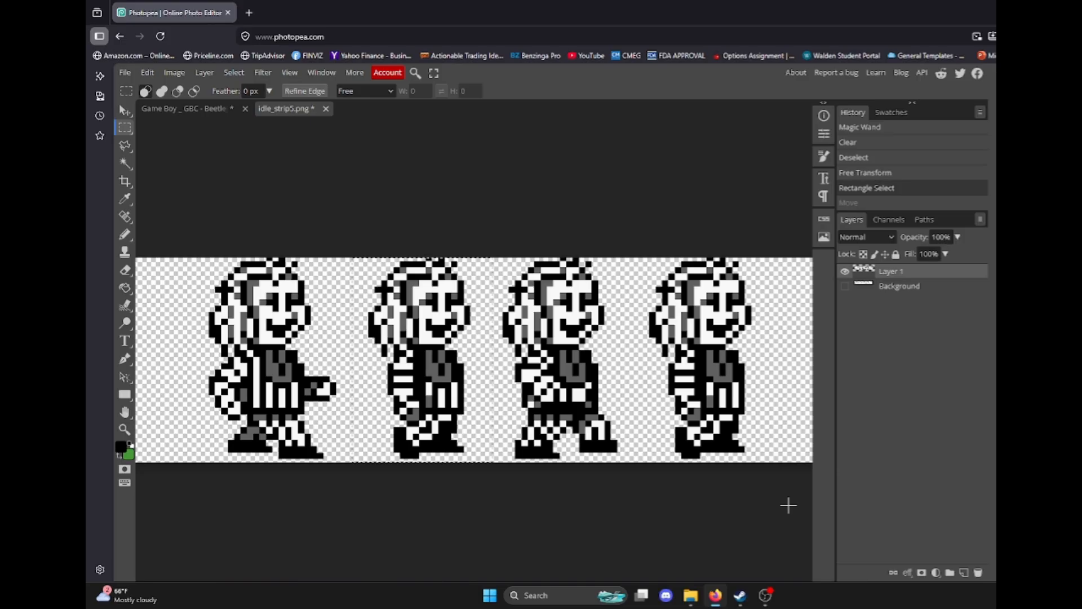
left_click_drag(787, 505, 85, 511)
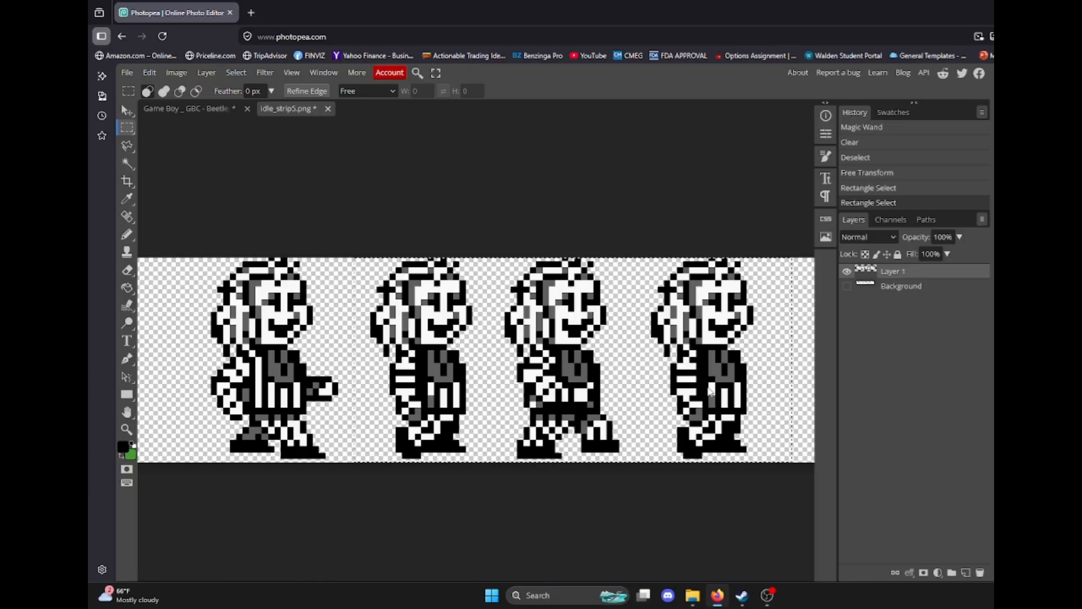
key("Delete")
key("ctrl+v")
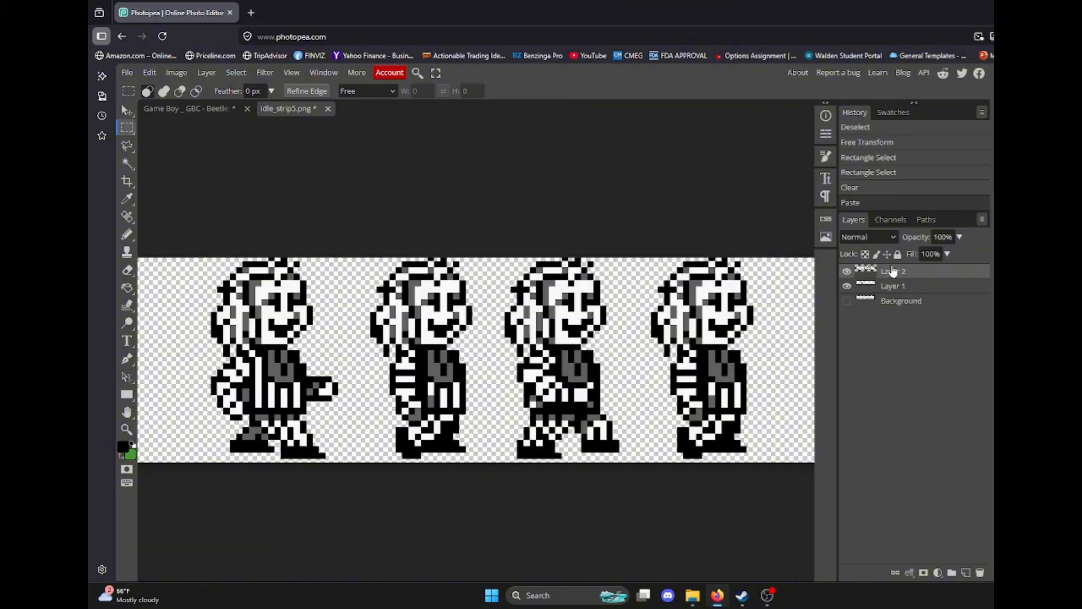
Step: Cut the third and fourth sprites onto a new layer, and move the fourth onto another so each sprite has its own layer
left_click_drag(792, 239, 489, 476)
key("Delete")
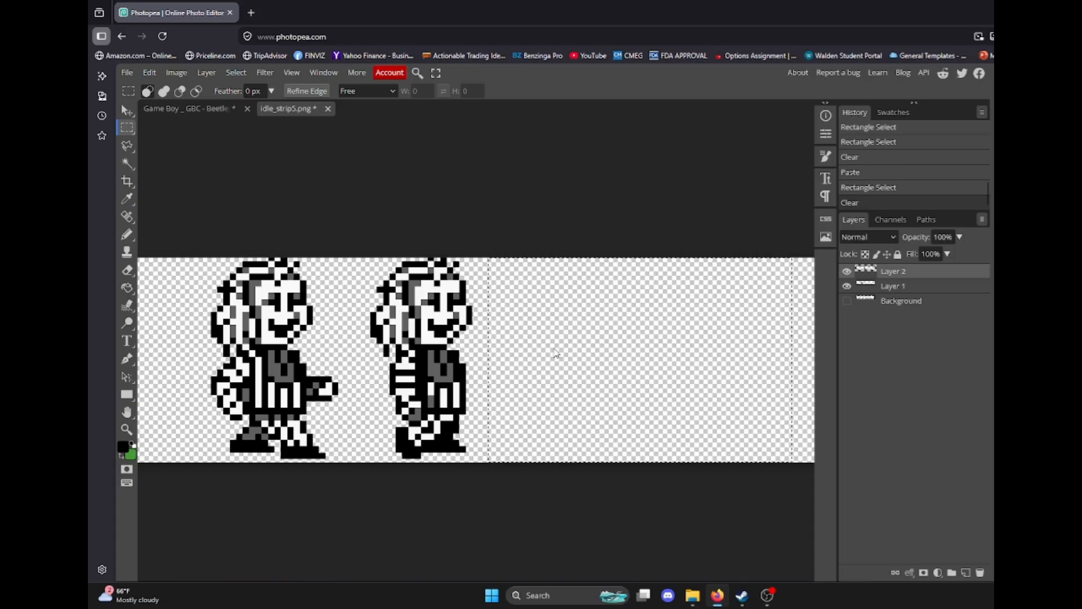
key("ctrl+v")
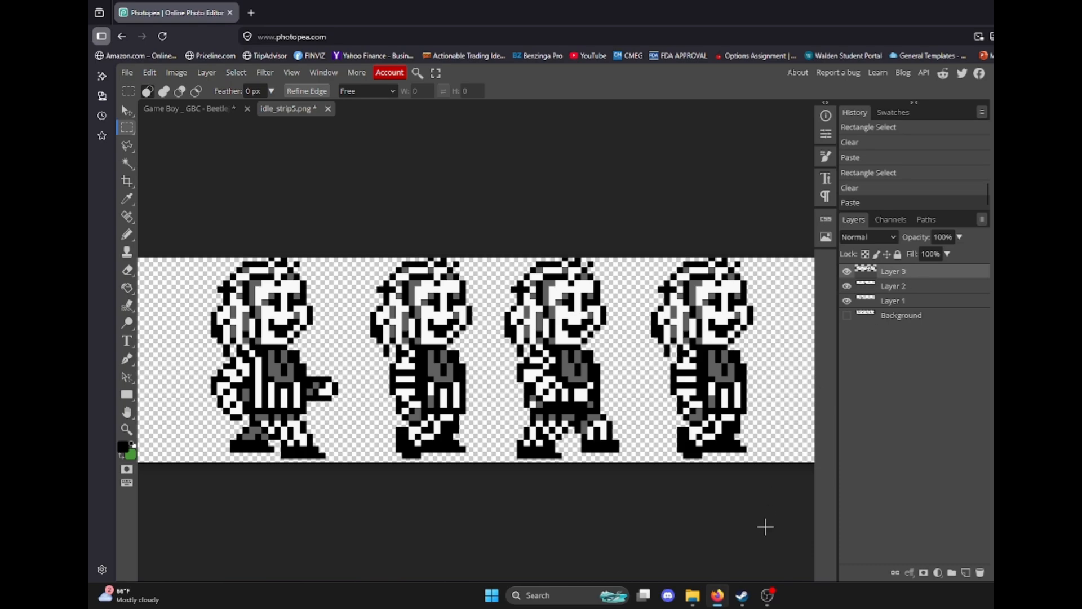
left_click_drag(765, 527, 639, 208)
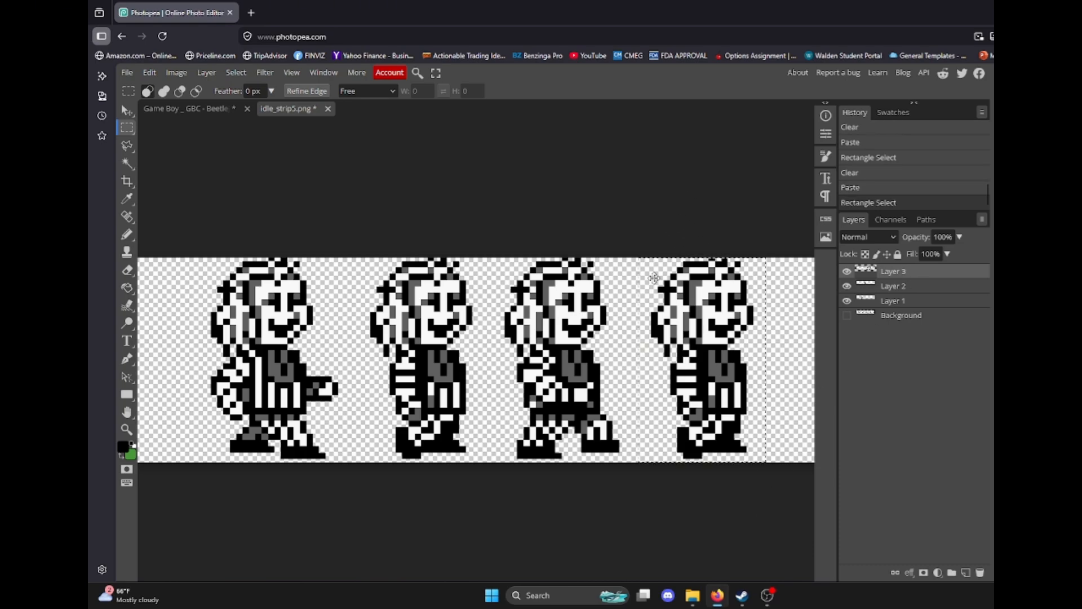
key("Delete")
key("ctrl+v")
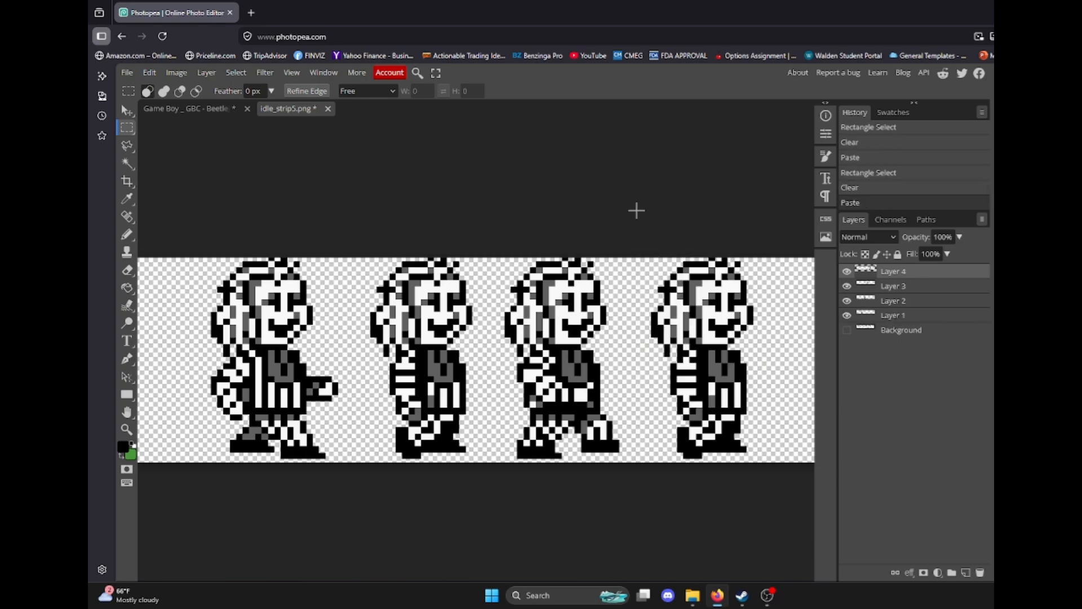
mouse_move(846, 271)
left_mouse_down()
mouse_move(847, 316)
mouse_move(846, 273)
left_mouse_up()
left_click(846, 316)
mouse_move(847, 272)
left_mouse_down()
mouse_move(844, 325)
mouse_move(847, 272)
left_mouse_up()
Step: Try to move the first sprite on Layer 1 toward the strip's left edge, and undo the move
scroll(515, 324, "down", 3)
left_click(127, 111)
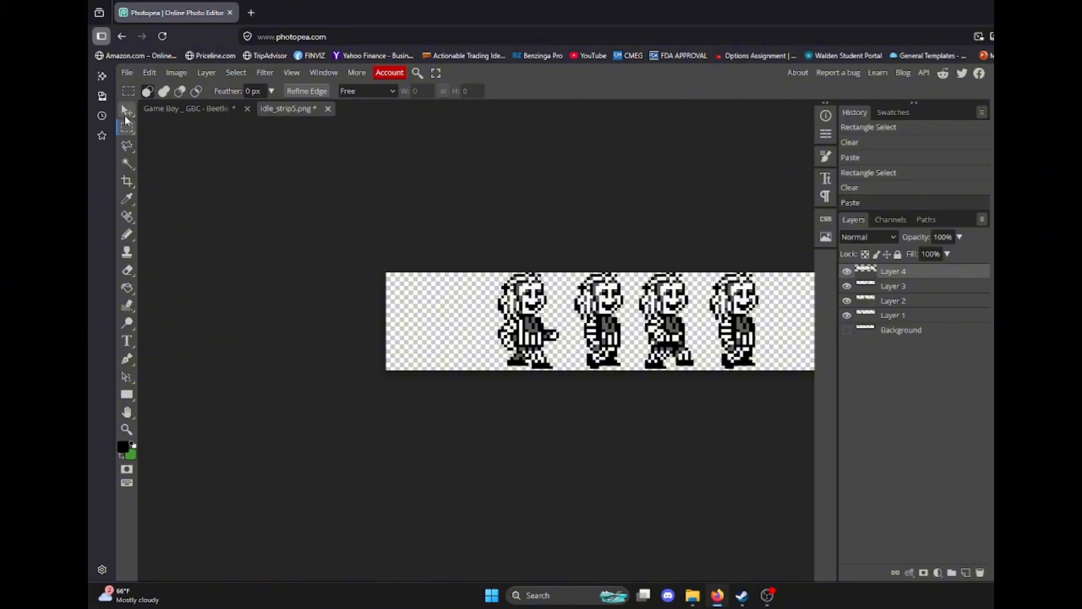
left_click(532, 309)
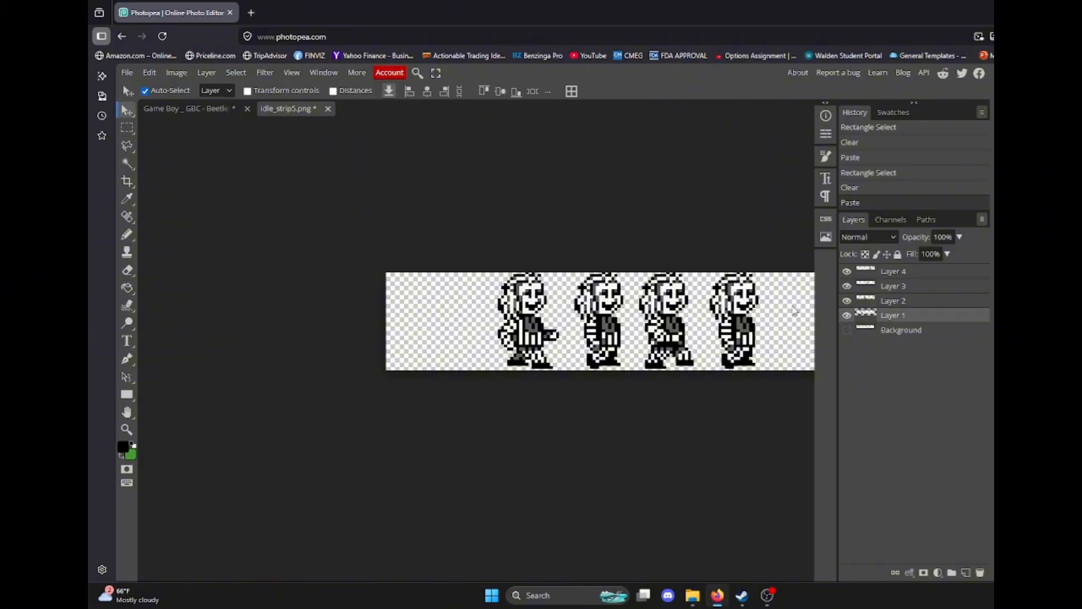
left_click_drag(533, 322, 510, 321)
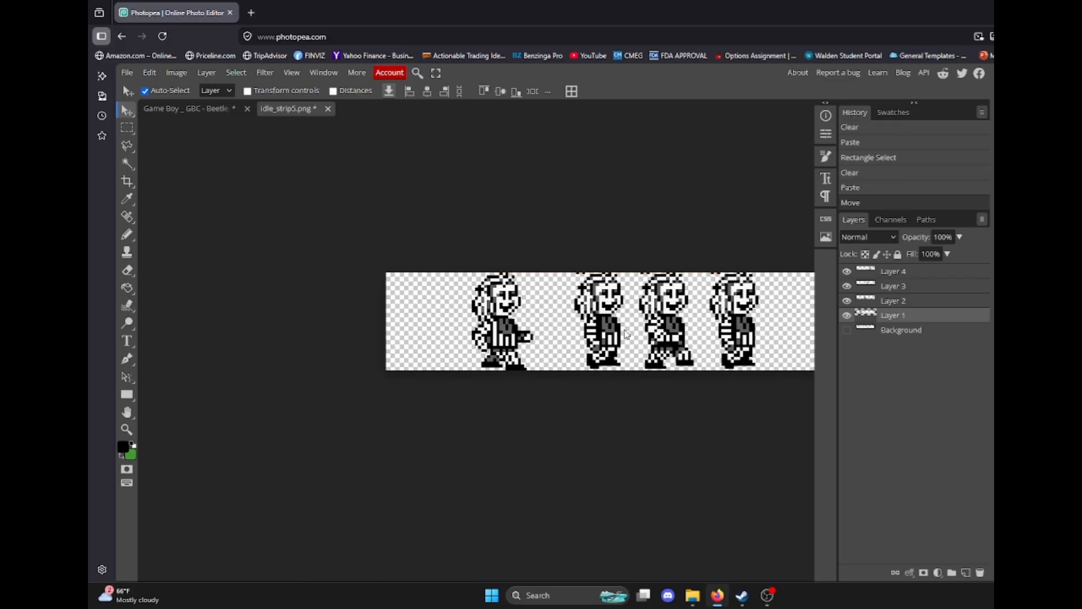
scroll(582, 256, "up", 2)
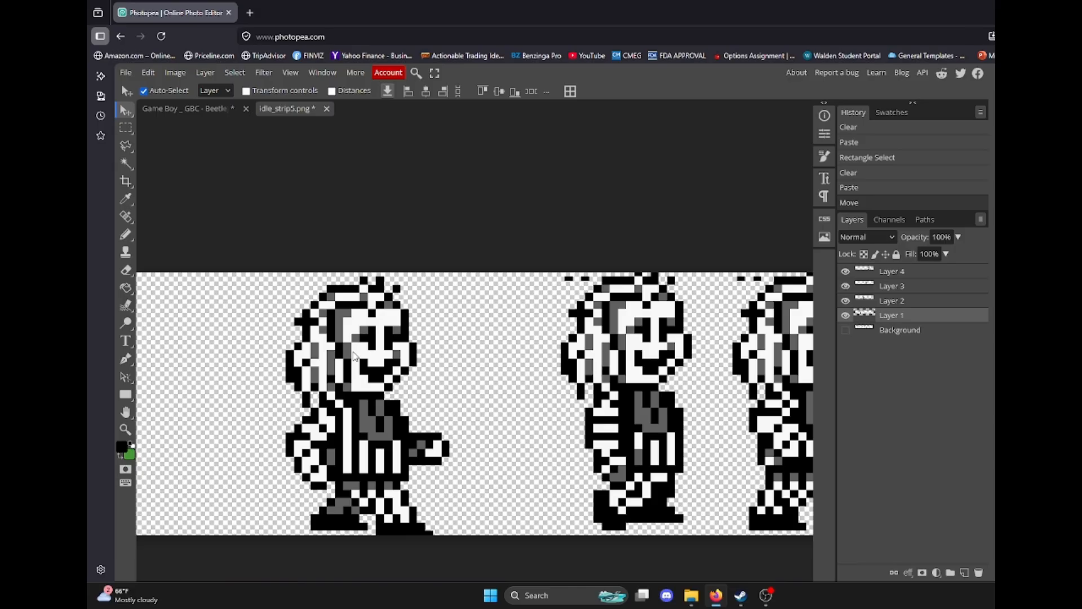
left_click_drag(353, 352, 124, 412)
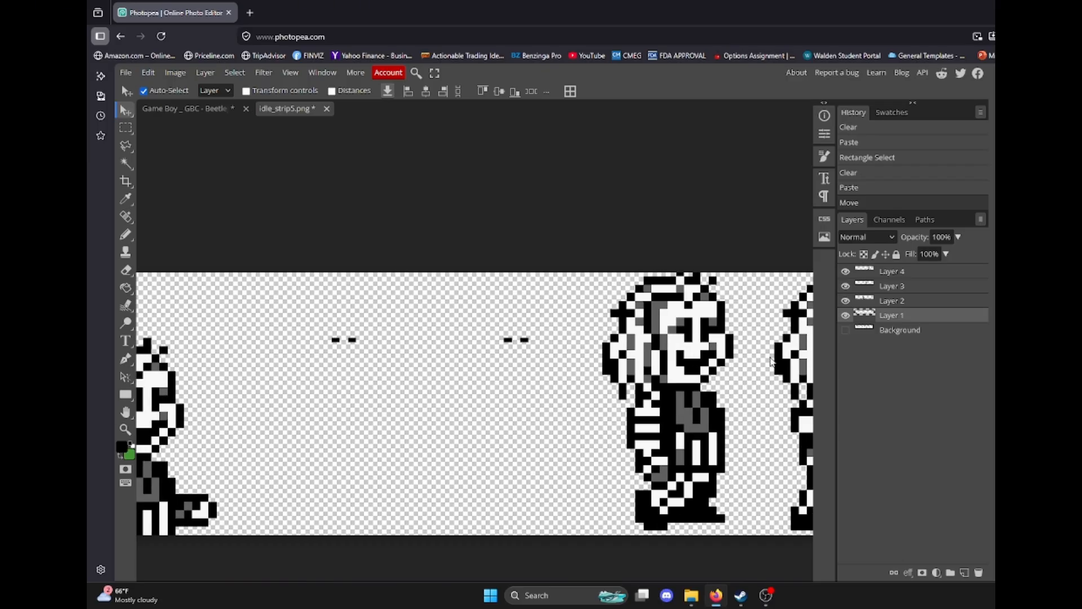
scroll(681, 388, "down", 3)
key("ctrl+z")
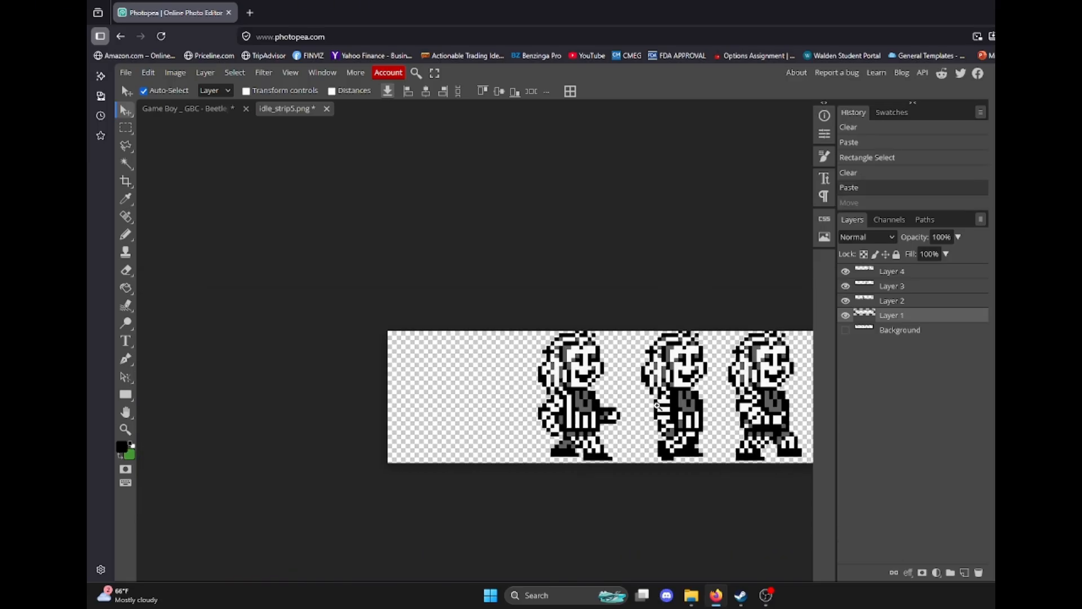
Step: Select Layer 1 through Layer 4 together and move all four sprites slightly down
left_click_drag(625, 390, 405, 383)
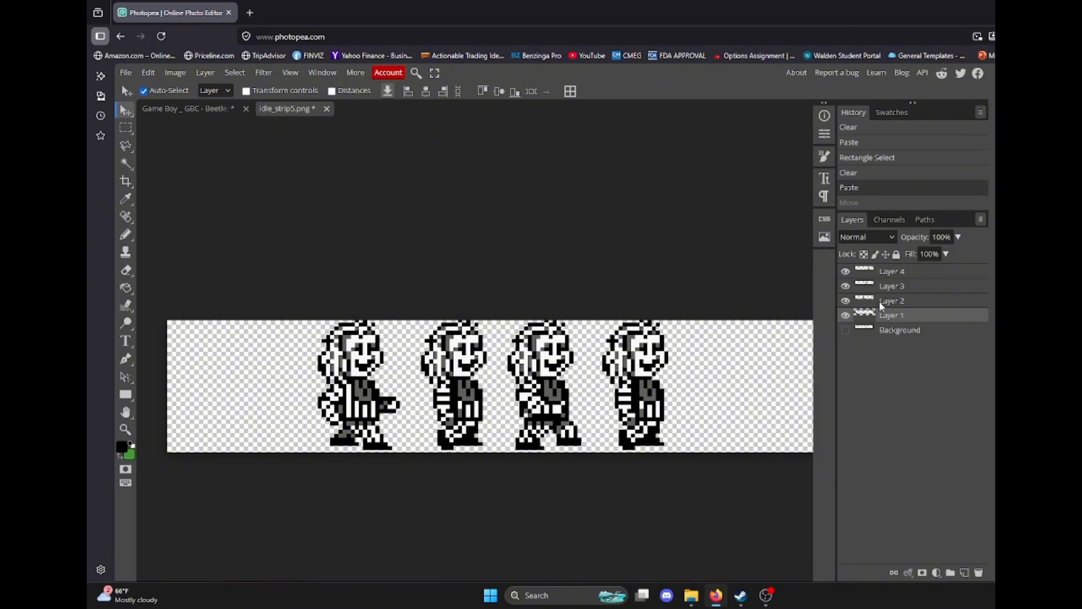
left_click(923, 272, "shift")
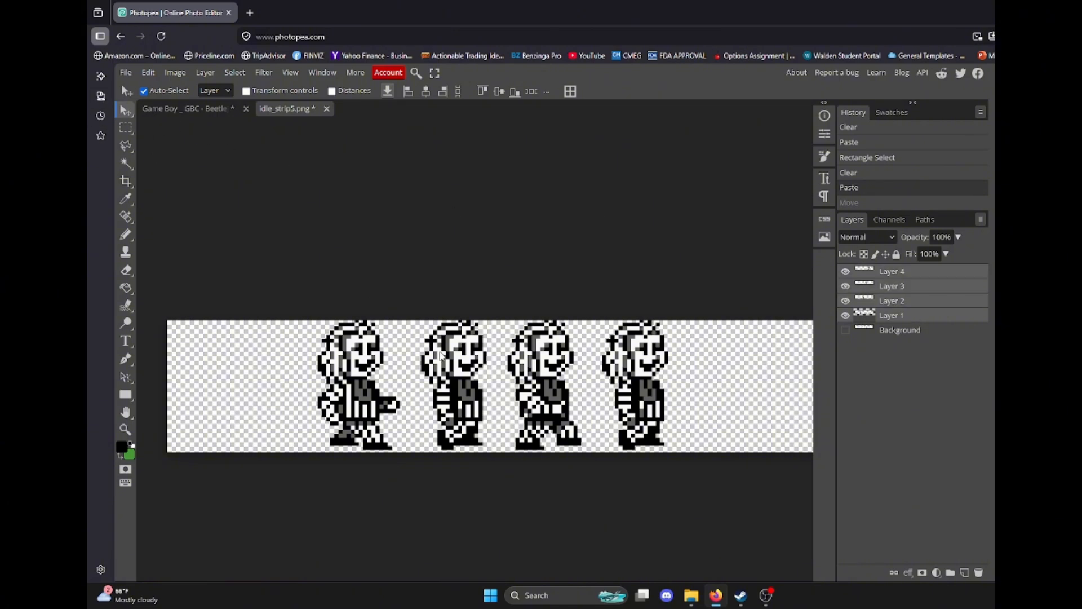
left_click(909, 314)
left_click(904, 273, "shift")
scroll(486, 424, "up", 2)
left_click(901, 313)
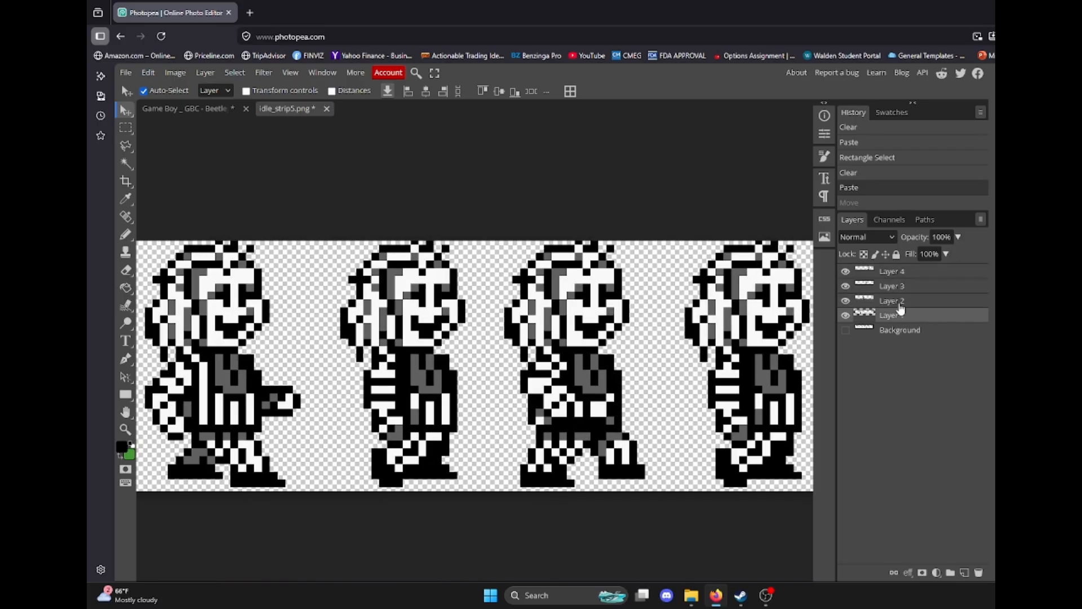
left_click(889, 273, "shift")
scroll(640, 317, "down", 2)
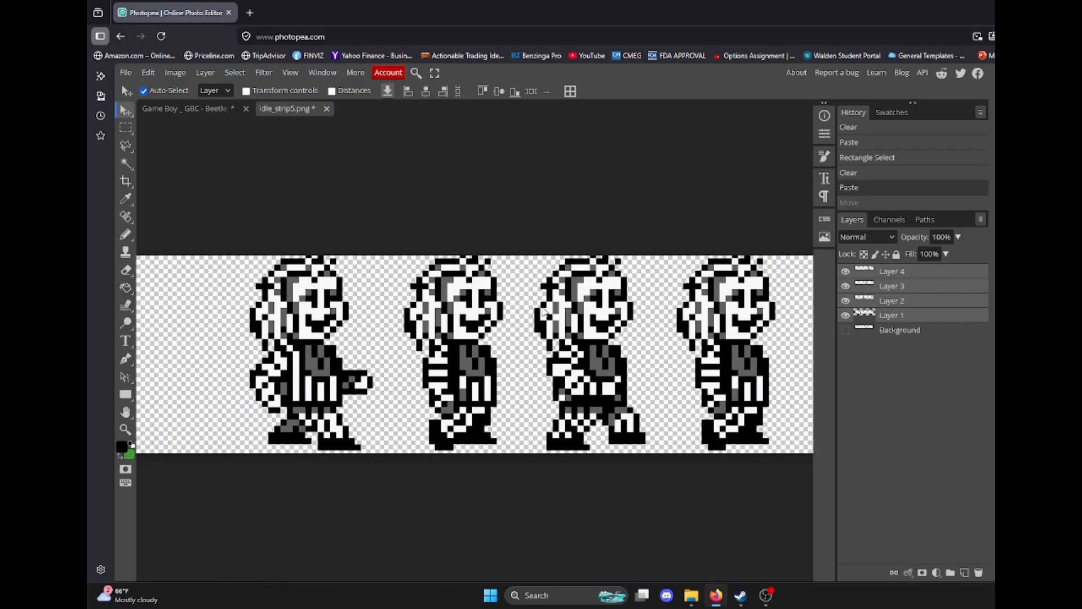
left_click_drag(447, 294, 448, 298)
Step: Cut the second sprite's leftover hair tips from Layer 1, paste them onto a new layer, and merge it with Layer 2
left_click(132, 127)
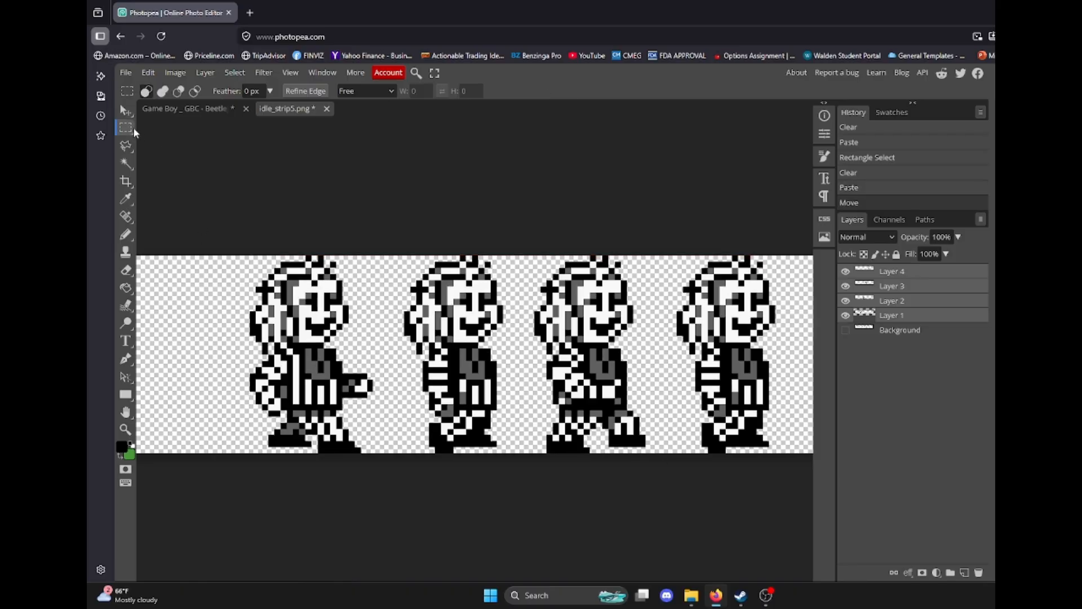
left_click_drag(451, 236, 513, 268)
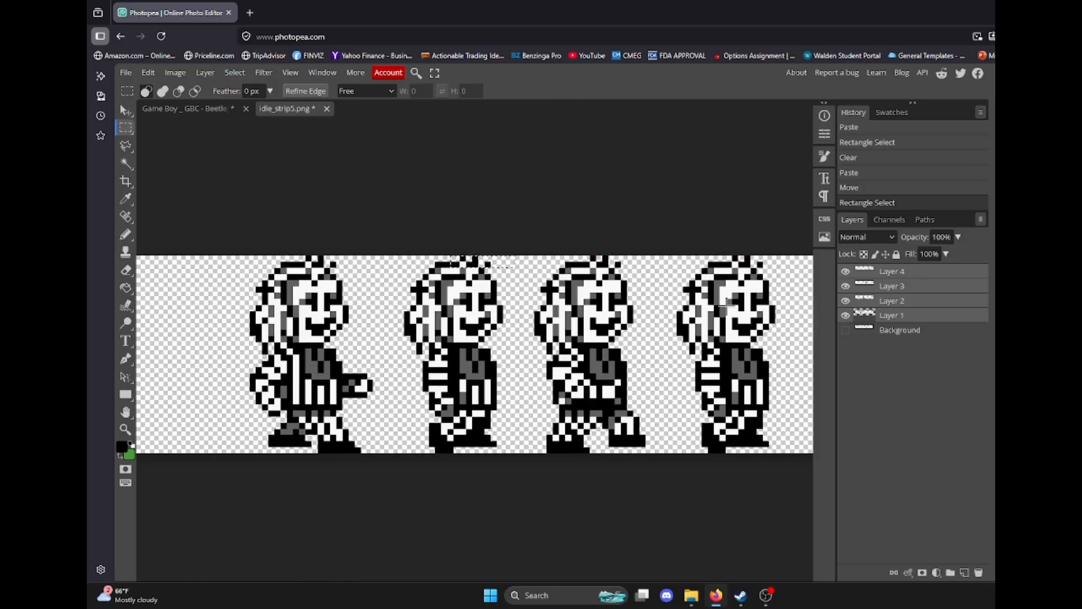
left_click(912, 305)
left_click(906, 315)
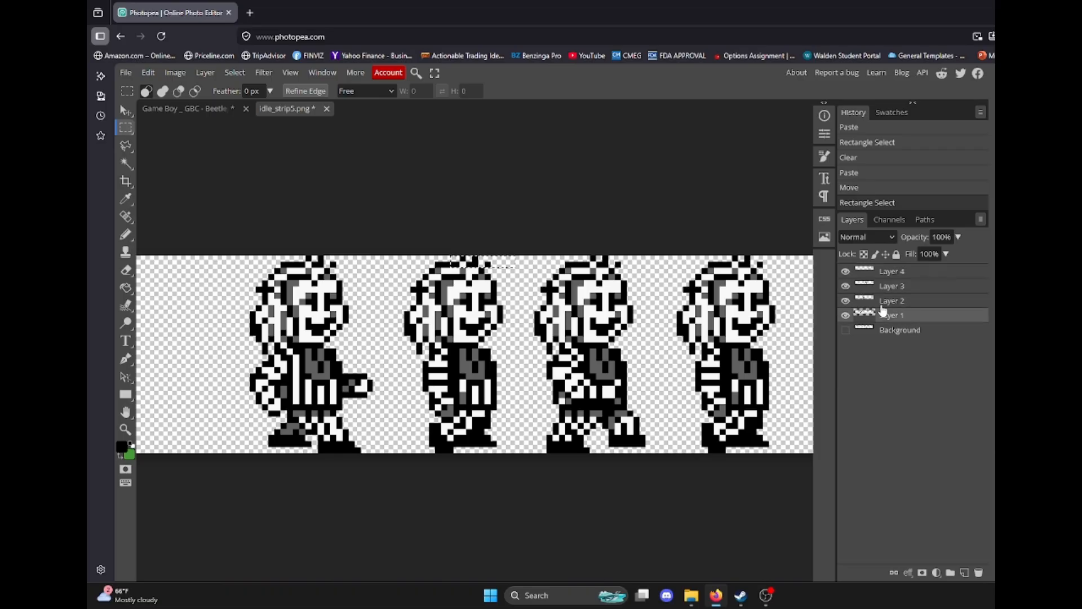
key("Delete")
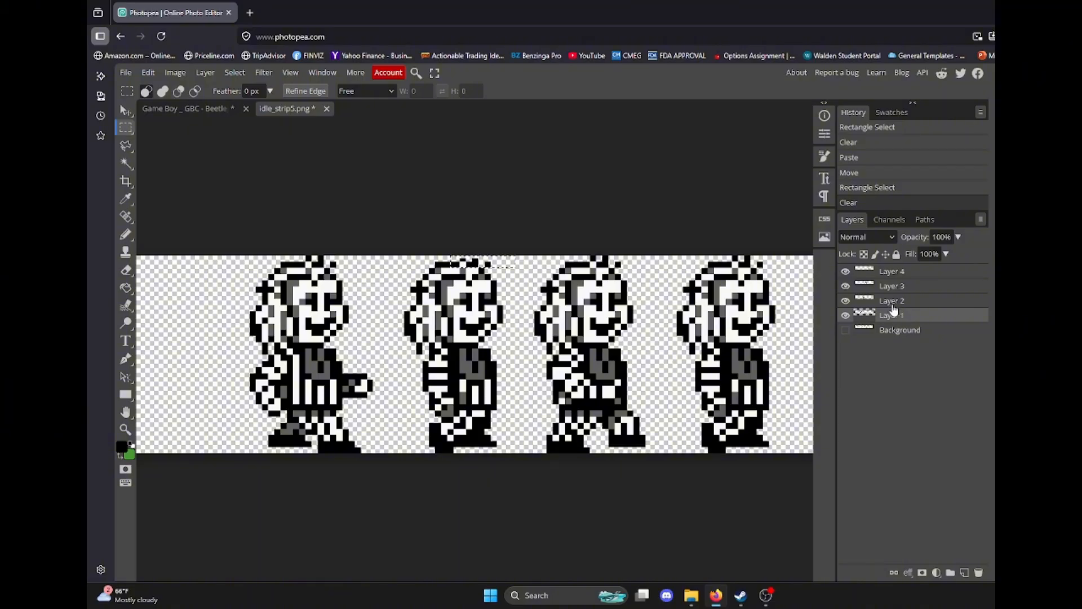
key("ctrl+v")
key("ctrl+d")
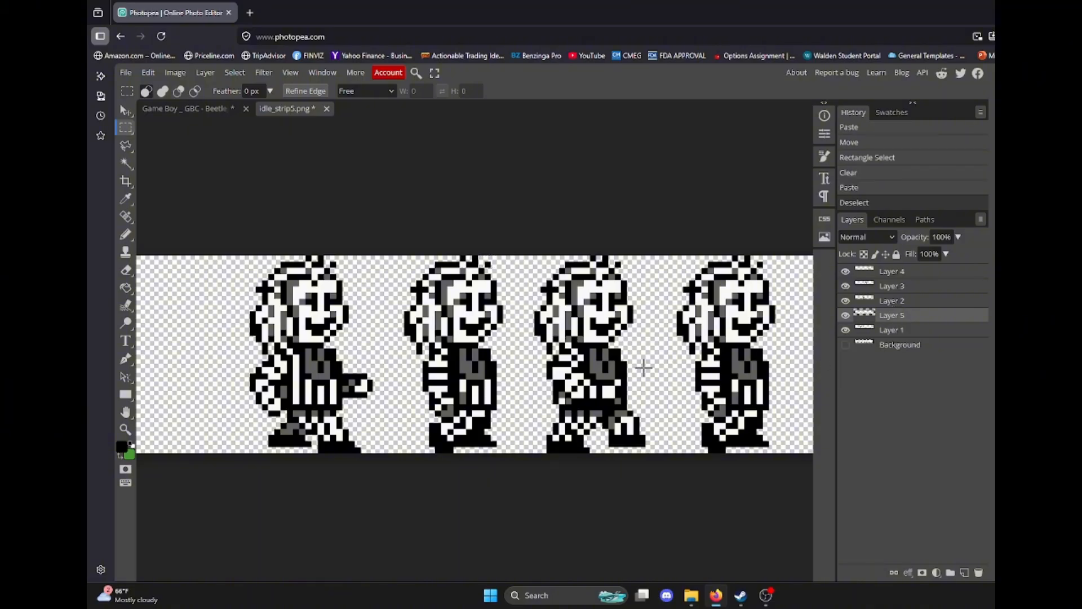
right_click(914, 313)
left_click(848, 534)
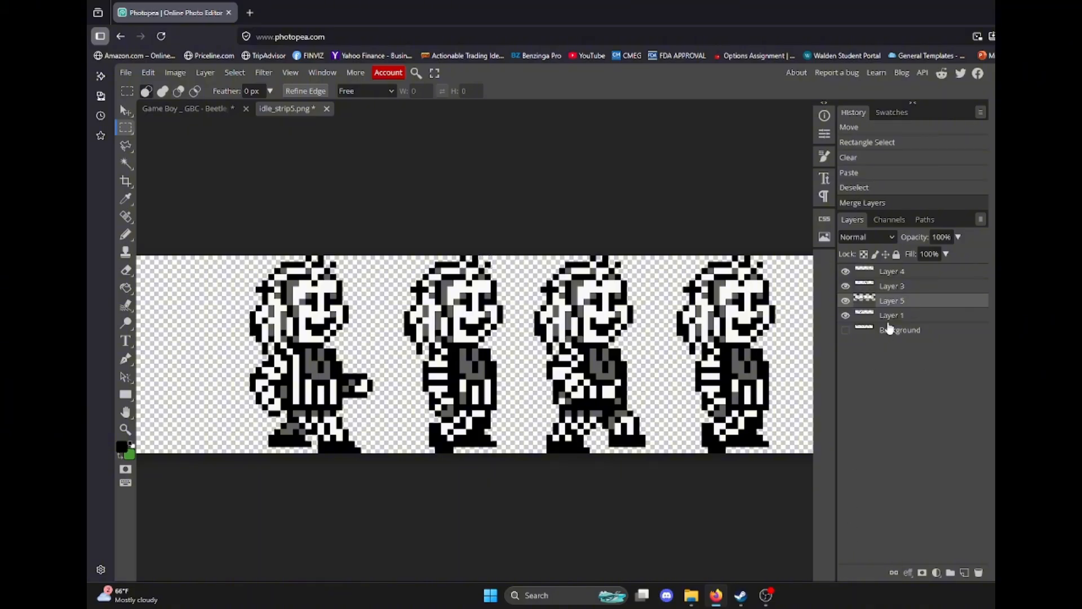
Step: Cut the third sprite's leftover hair tips from Layer 1 onto a new layer and merge it with Layer 3
left_click(906, 314)
left_click_drag(546, 186, 638, 266)
key("Delete")
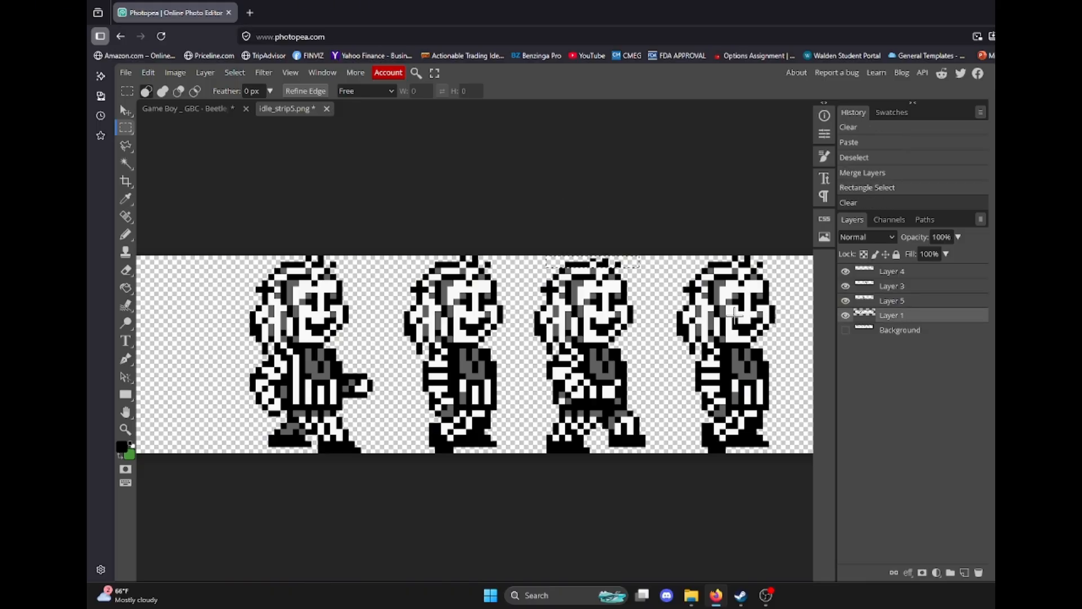
key("ctrl+v")
left_click_drag(905, 316, 902, 280)
right_click(899, 285)
left_click(823, 533)
Step: Cut the fourth sprite's leftover hair tips from Layer 1 and merge the pasted piece with that sprite's layer
left_click(902, 316)
key("ctrl+x")
key("ctrl+v")
left_click_drag(689, 256, 847, 272)
key("ctrl+e")
Step: Select only Layer 1 and move its sprite to the left edge of the strip
left_click(901, 316, "shift")
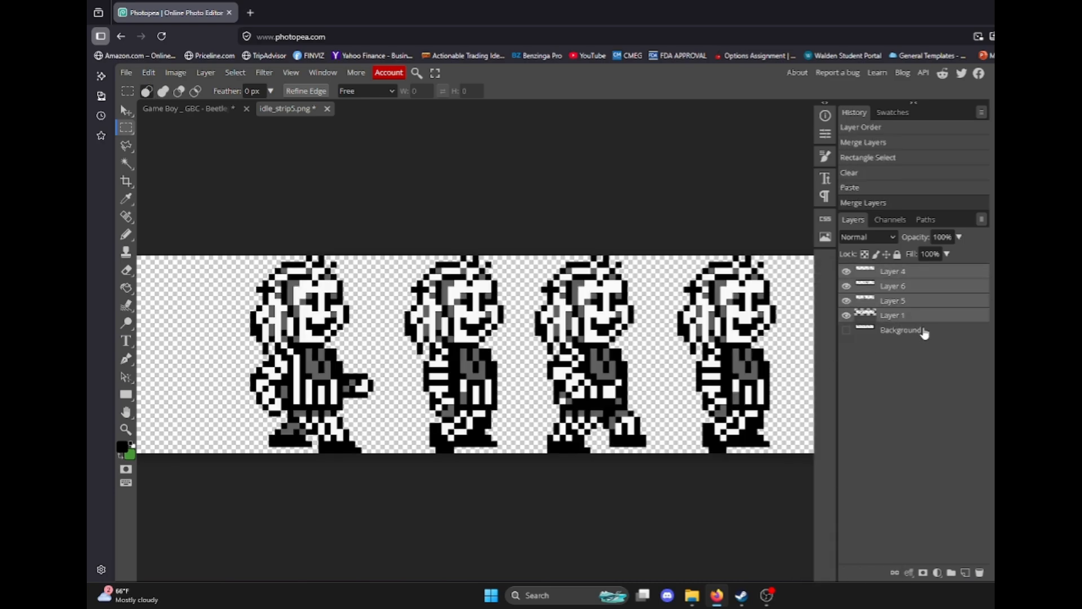
left_click(918, 316)
scroll(430, 340, "left", 5)
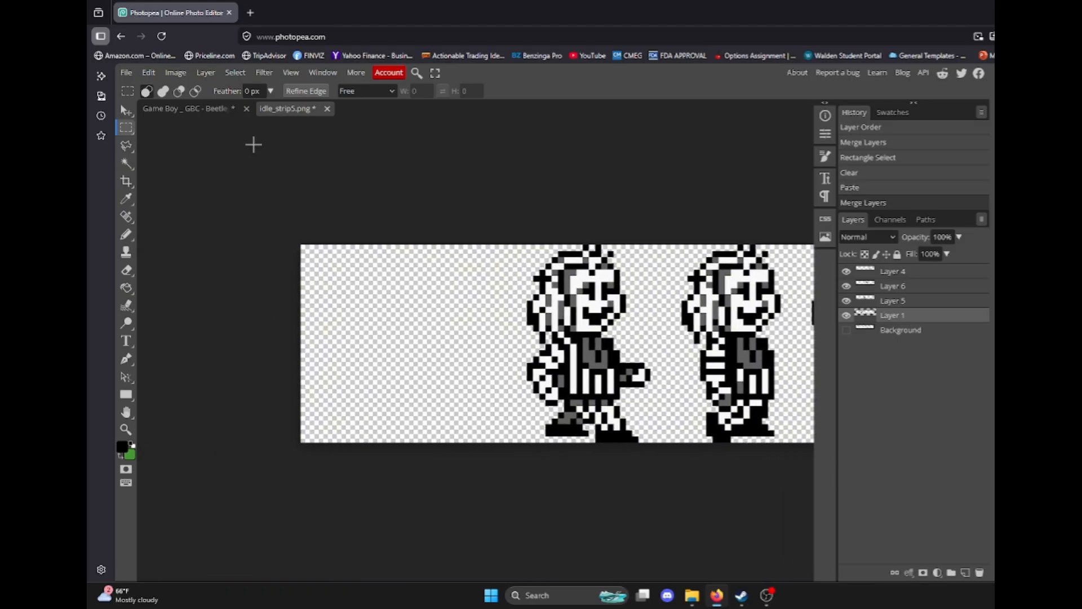
left_click(130, 111)
left_click_drag(597, 337, 366, 334)
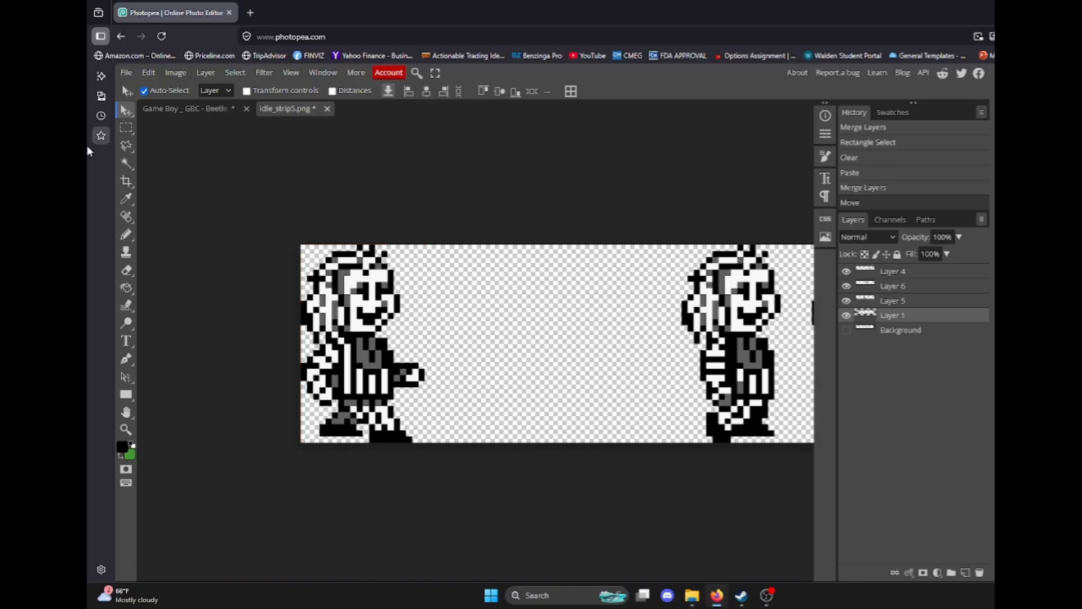
left_click(128, 181)
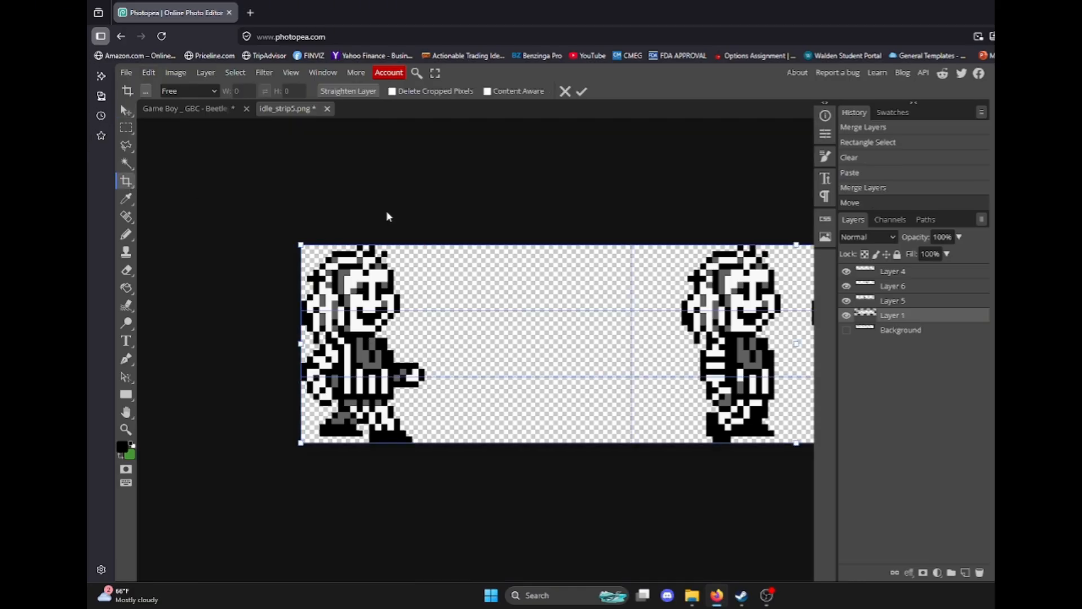
mouse_move(420, 244)
left_mouse_down()
mouse_move(420, 213)
mouse_move(428, 246)
left_mouse_up()
left_click_drag(419, 441, 424, 450)
left_click(565, 91)
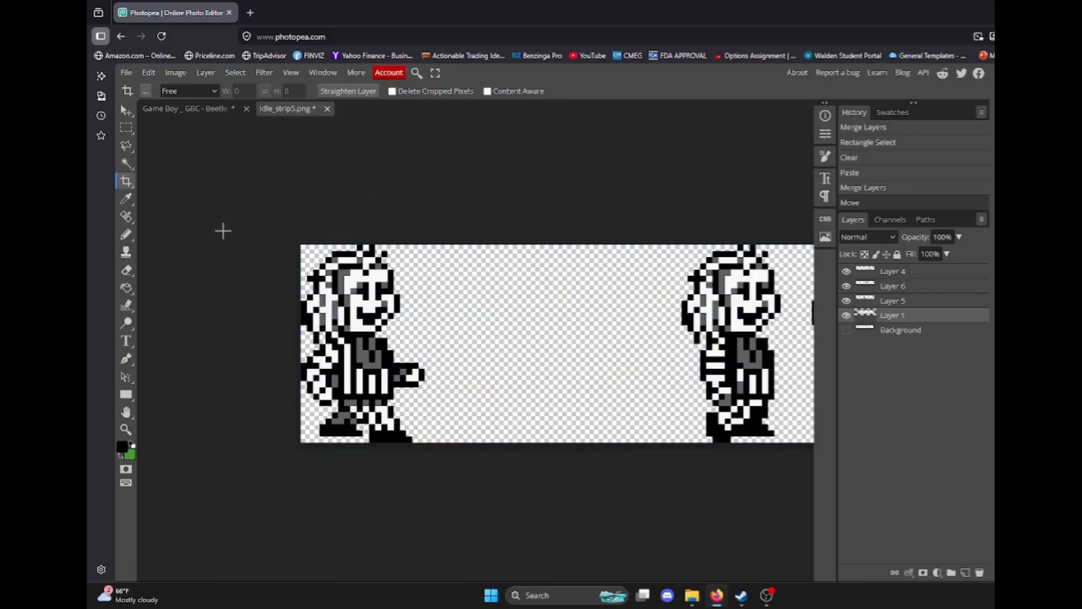
Step: Move the second sprite directly on top of the first one, and hide Layer 6 and Layer 4
left_click(126, 111)
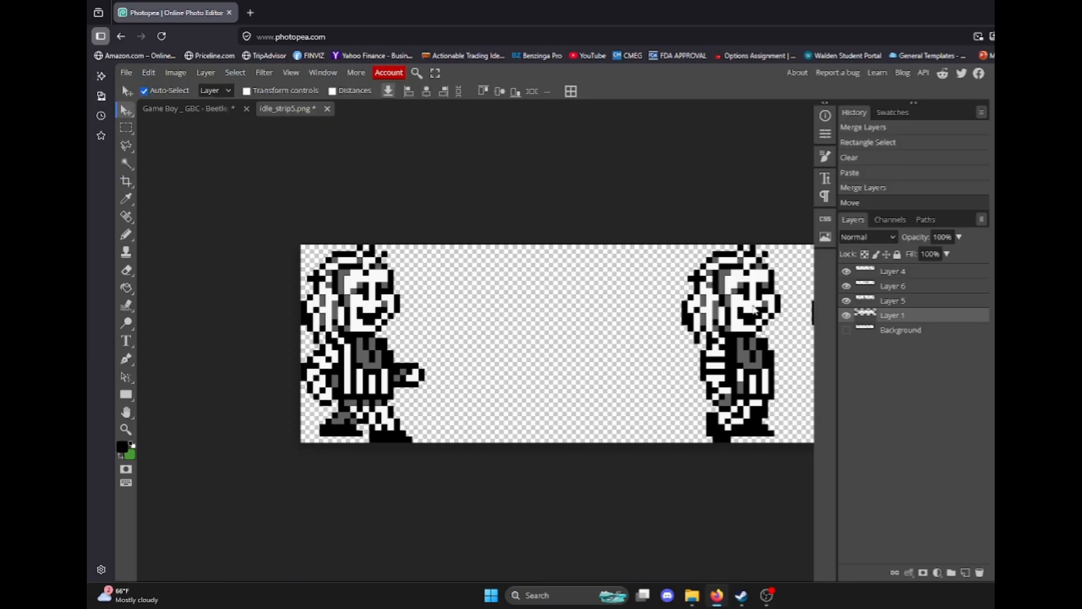
left_click_drag(754, 309, 750, 350)
left_click(846, 288)
left_click(846, 272)
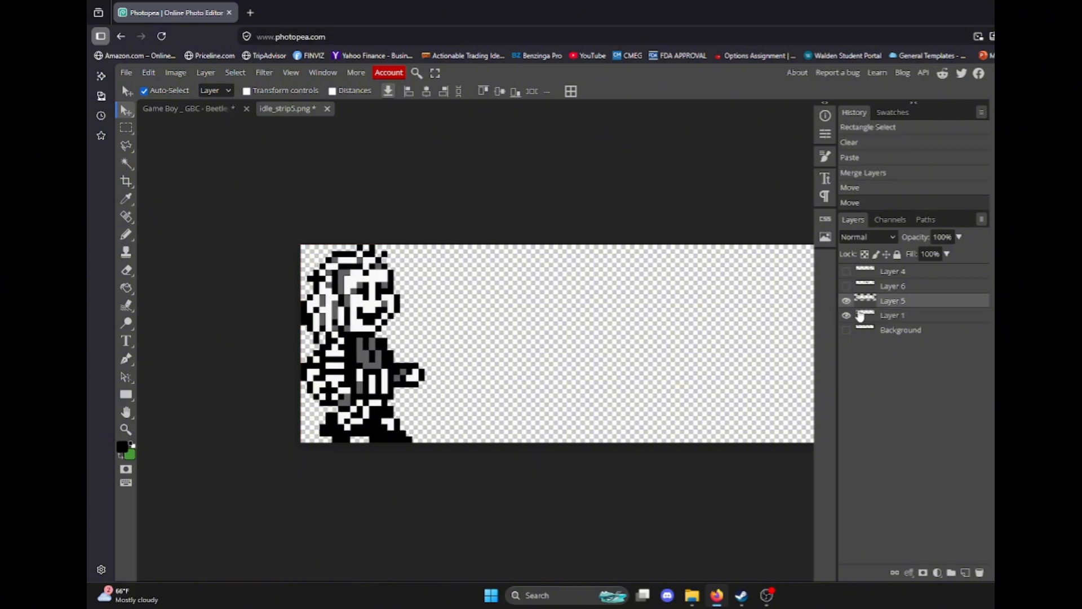
Step: Toggle the visibility of Layer 5 and Layer 1 to compare the alignment of the two overlaid sprites
left_click(847, 302)
left_click(849, 315)
left_click(846, 315)
left_click(847, 300)
Step: Try to nudge the overlaid sprite on Layer 5 slightly downward, and undo the move
scroll(325, 343, "up", 3)
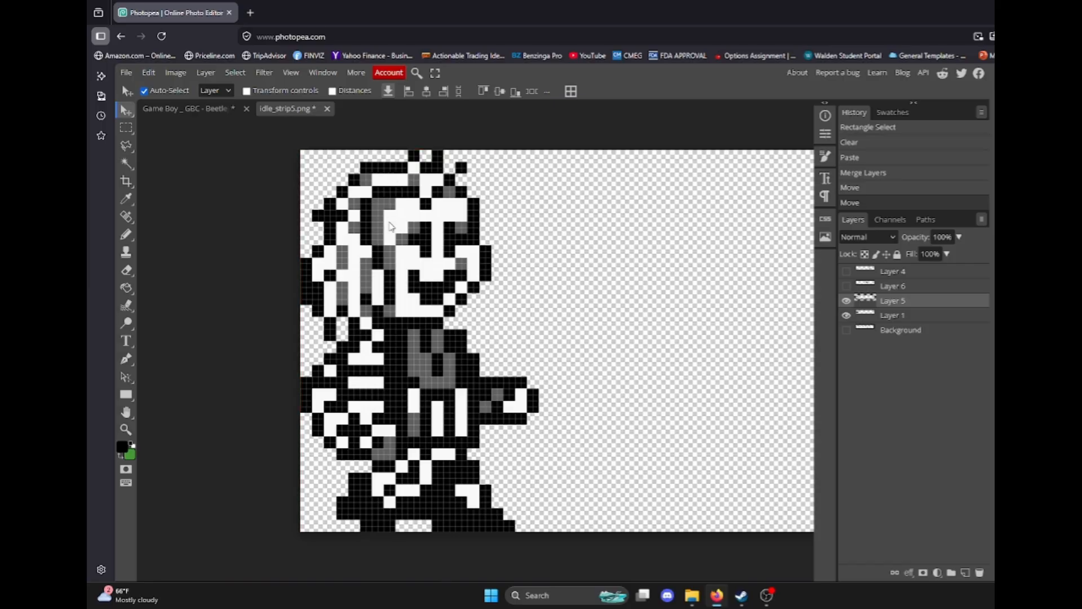
left_click_drag(389, 222, 388, 241)
key("ctrl+z")
scroll(517, 312, "down", 1)
scroll(517, 313, "down", 1)
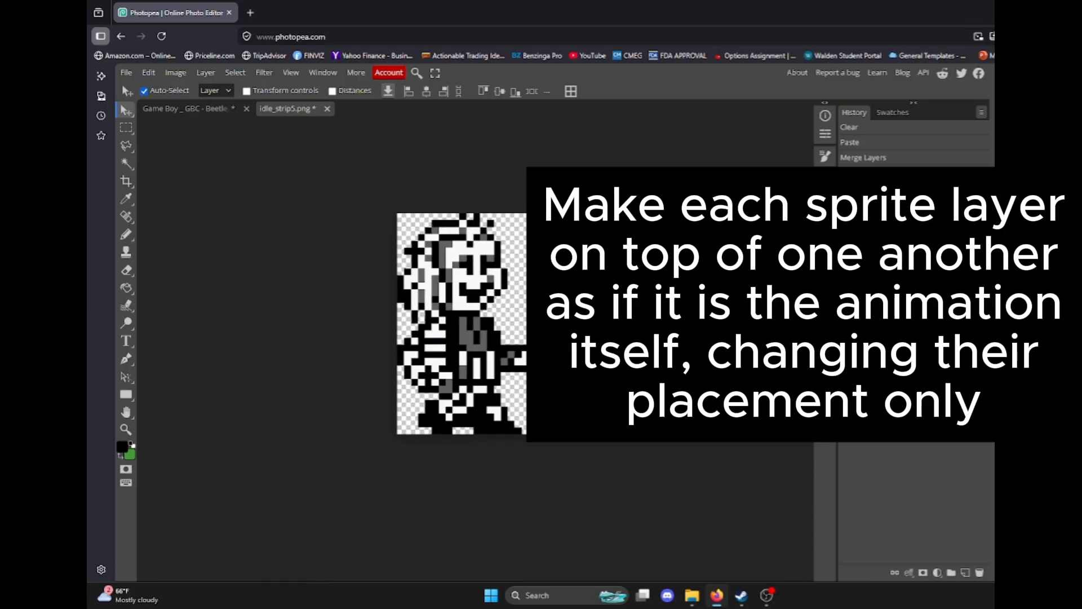
Step: Alternate the display of Layer 1 and Layer 5 to preview the first two idle frames as an animation
left_click(847, 304)
left_click(847, 325)
left_click(848, 325)
left_click(847, 304)
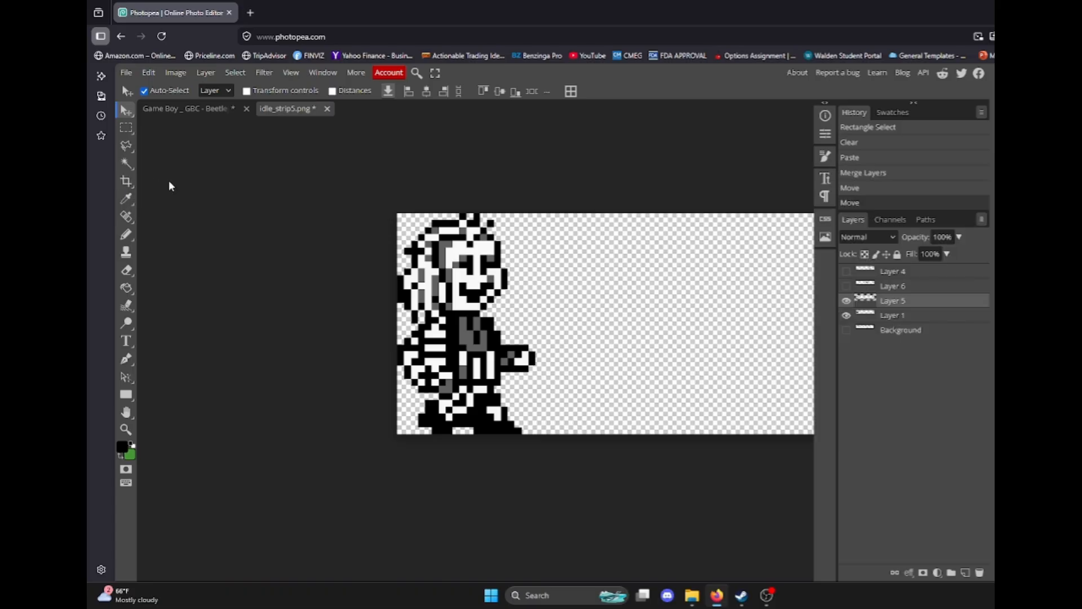
left_click(845, 301)
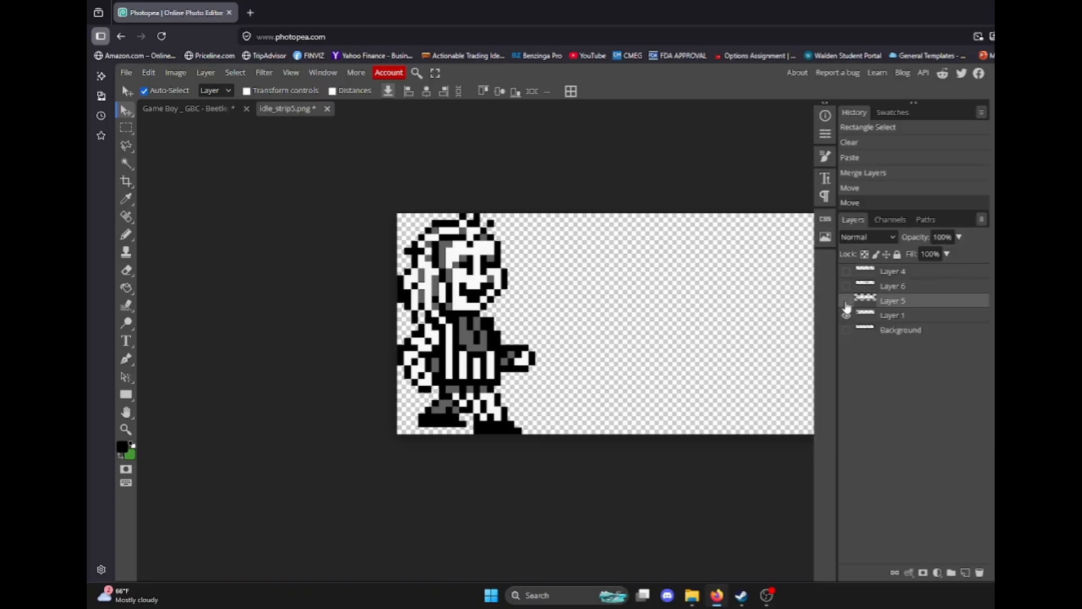
left_click(845, 301)
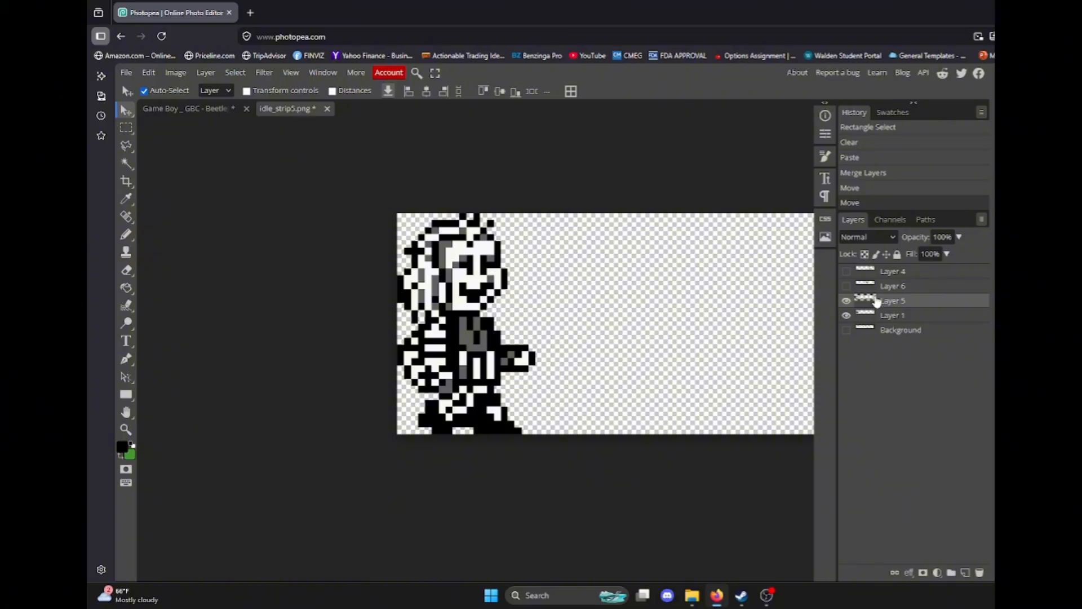
left_click(845, 301)
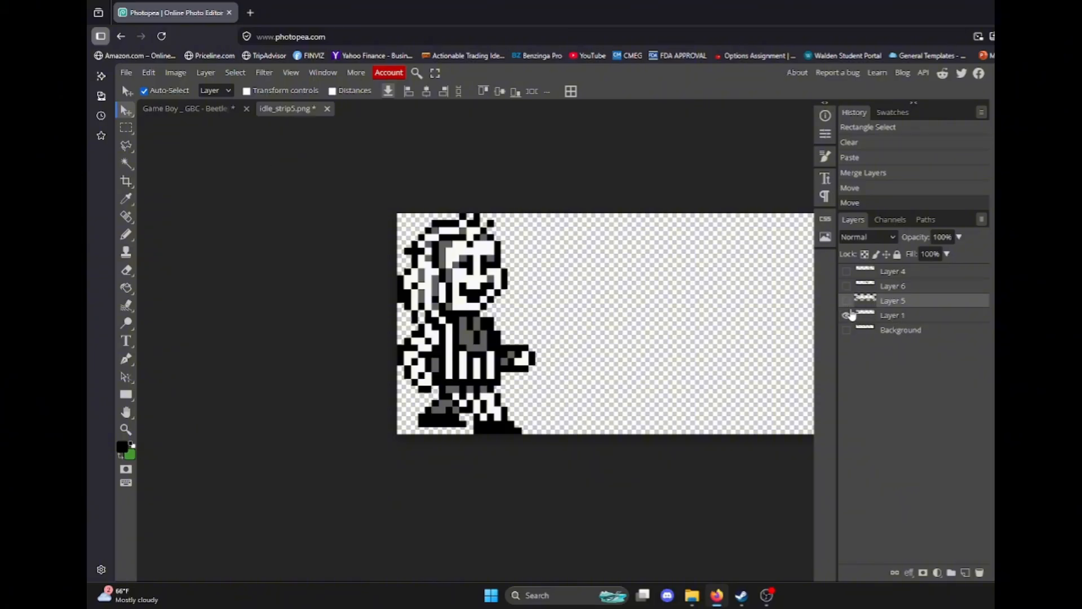
left_click(846, 315)
left_click(846, 315)
left_click(845, 301)
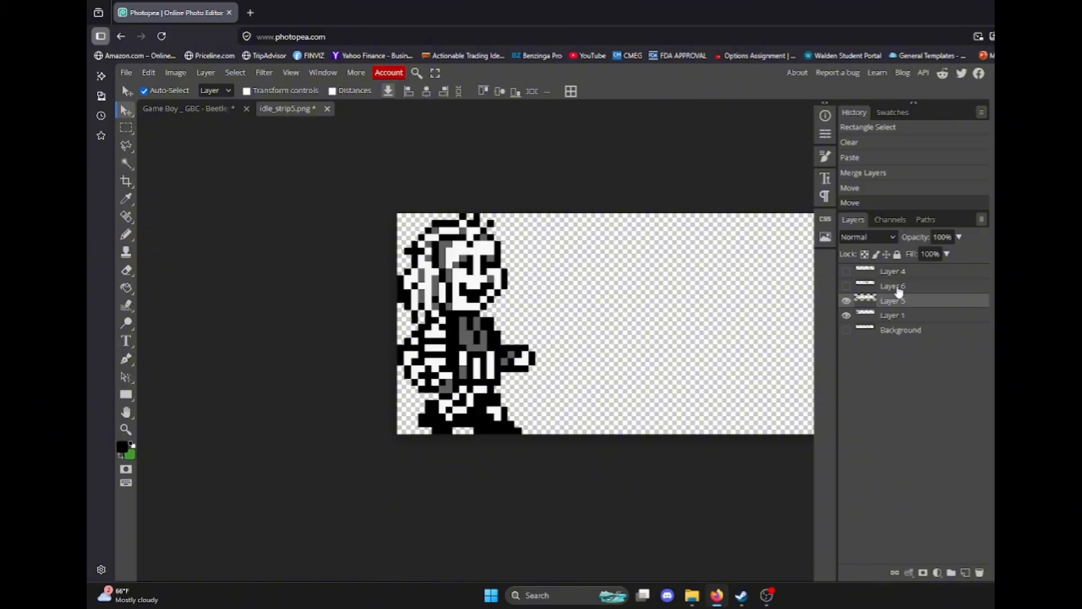
Step: Show Layer 6 and move its sprite directly on top of the overlaid sprites in the first frame position
left_click(879, 286)
left_click(846, 286)
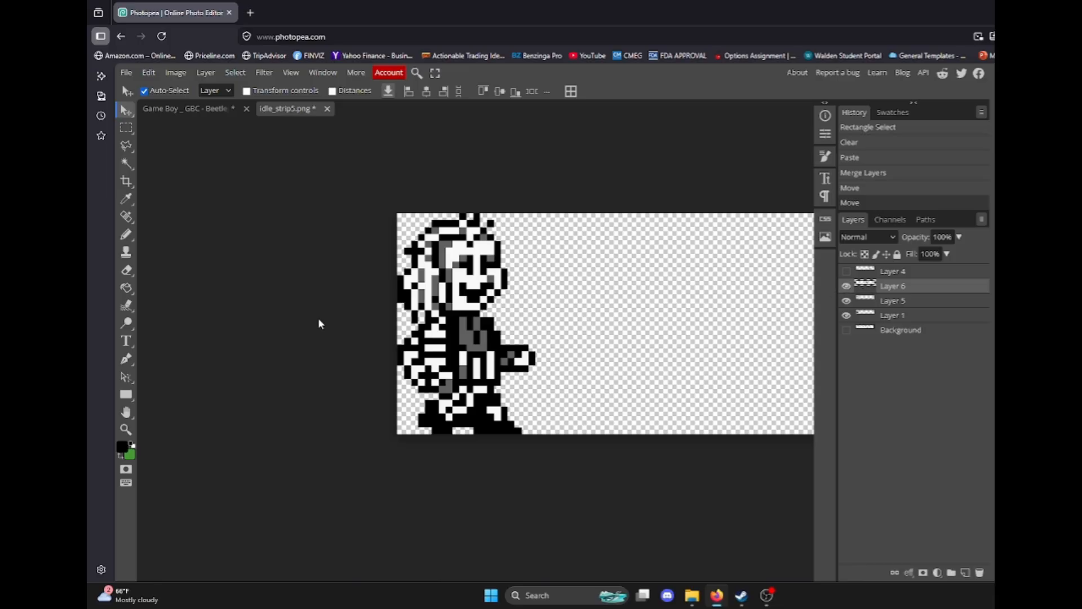
scroll(318, 322, "down", 3)
left_click_drag(709, 294, 367, 292)
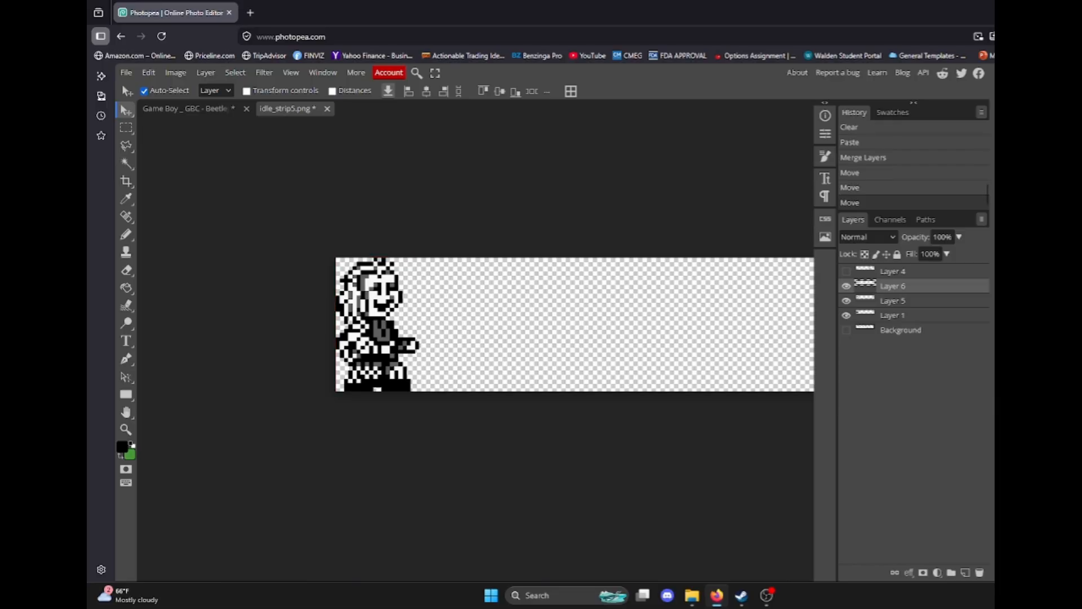
Step: Show Layer 4 and align its sprite over the other stacked sprites at the start of the strip
left_click(910, 273)
left_click(846, 271)
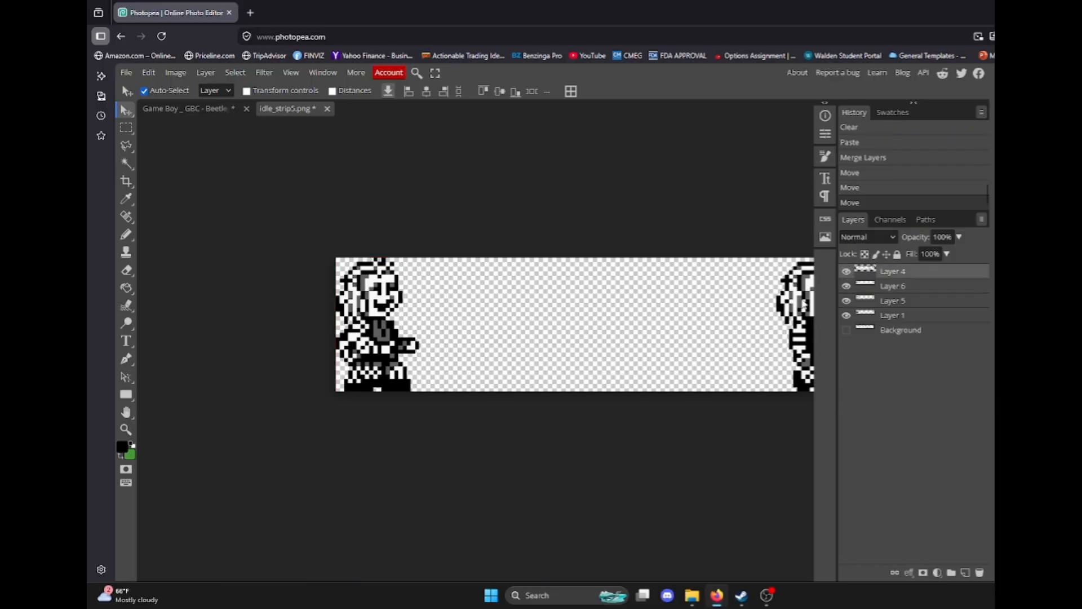
left_click_drag(804, 304, 372, 305)
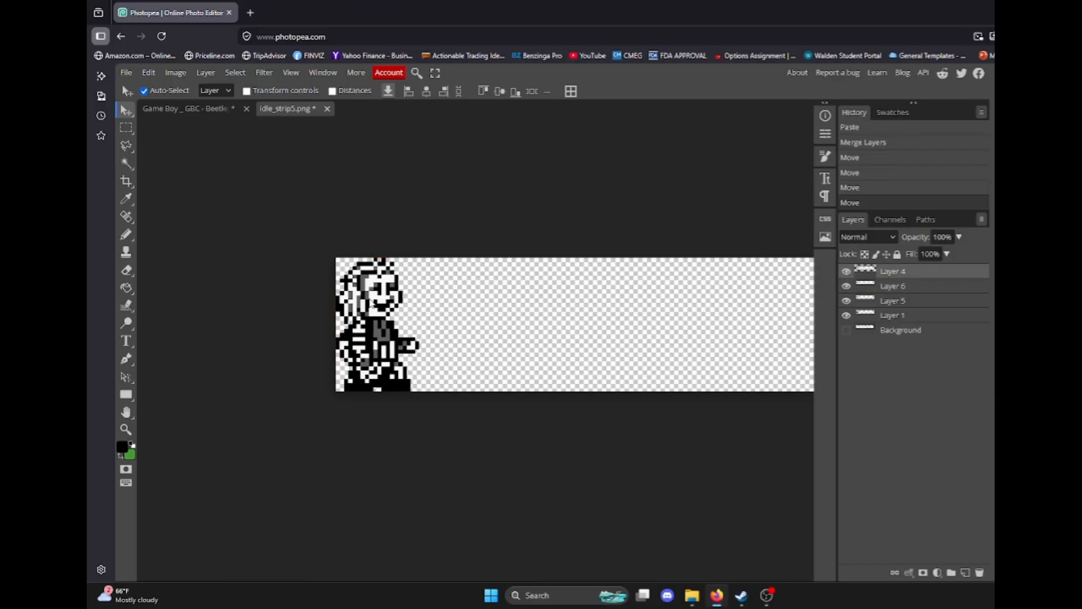
Step: Hide Layer 4, Layer 5, Layer 1 and Layer 6 so that no sprite frame is displayed
scroll(415, 285, "up", 5)
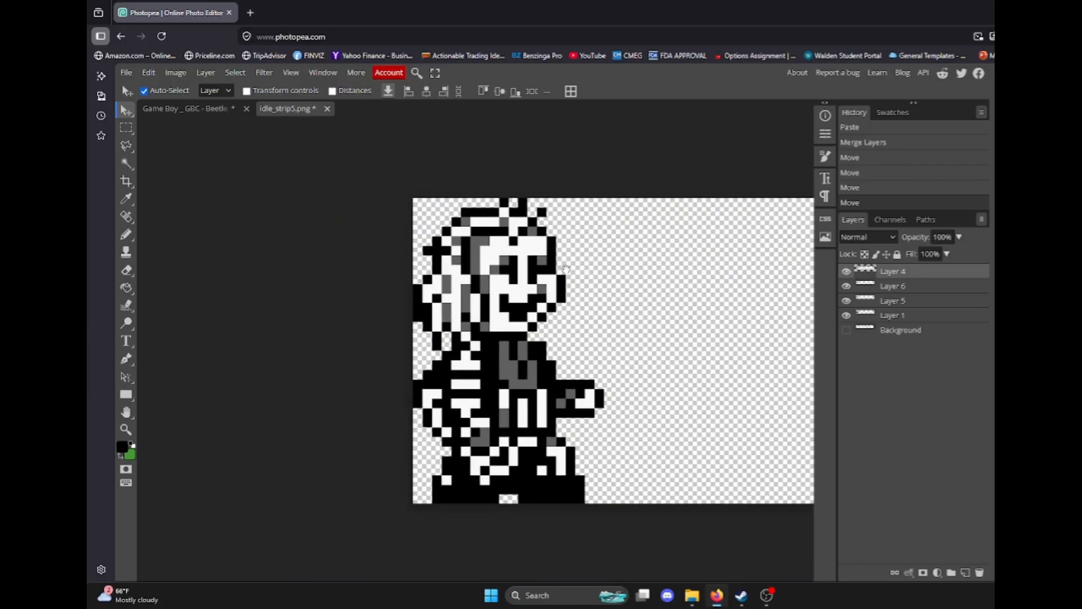
scroll(565, 268, "up", 2)
left_click(846, 271)
left_click(846, 301)
left_click(846, 315)
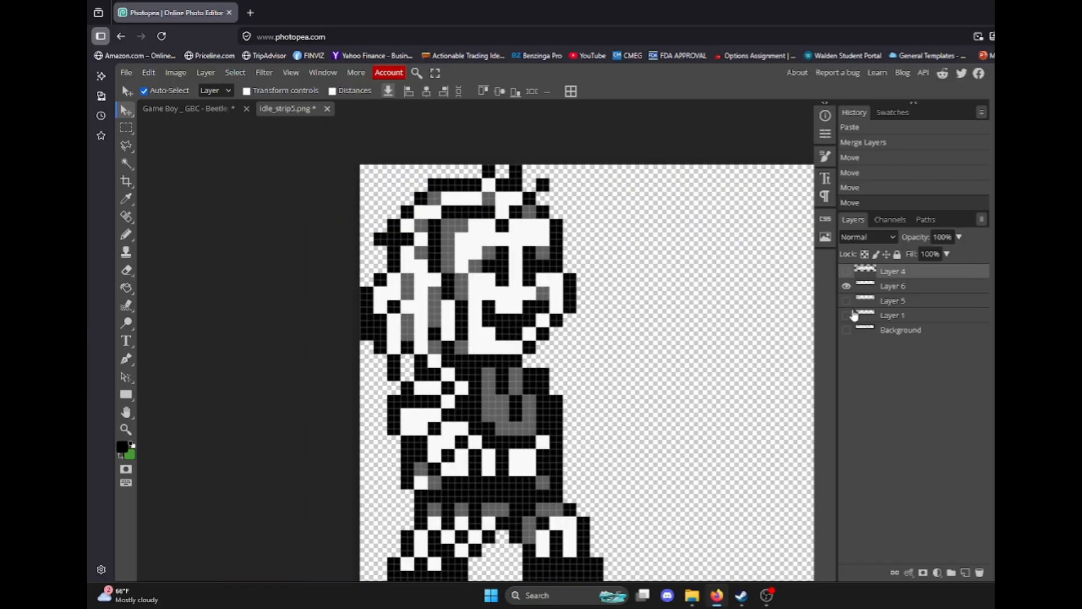
scroll(744, 330, "down", 2)
left_click(845, 285)
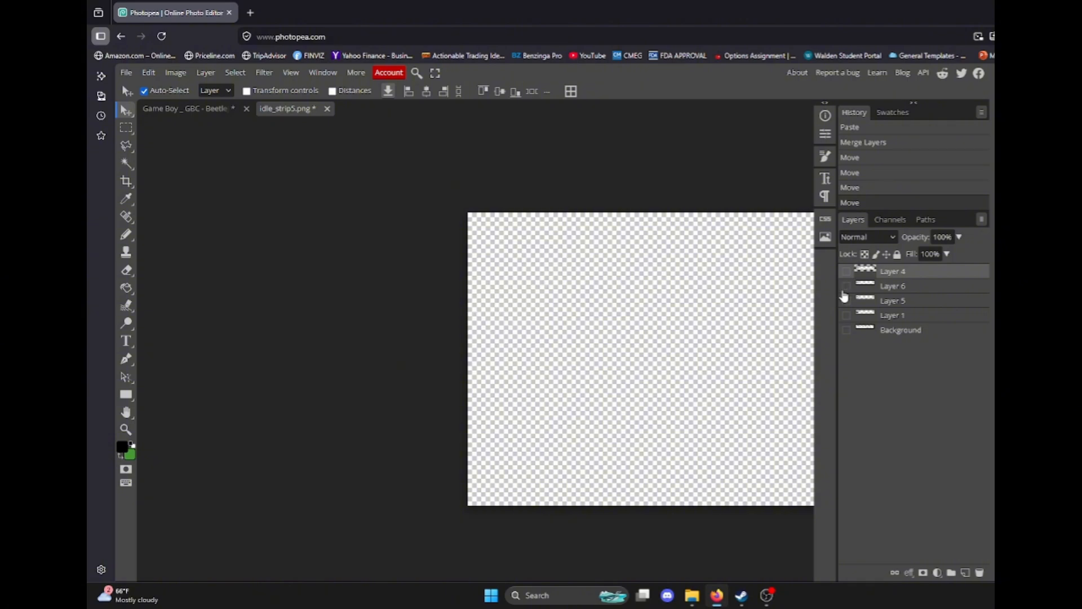
Step: Show Layers 1, 5, 6 and 4 together to view the stacked sprites, with Layer 4 selected
left_click_drag(846, 315, 851, 265)
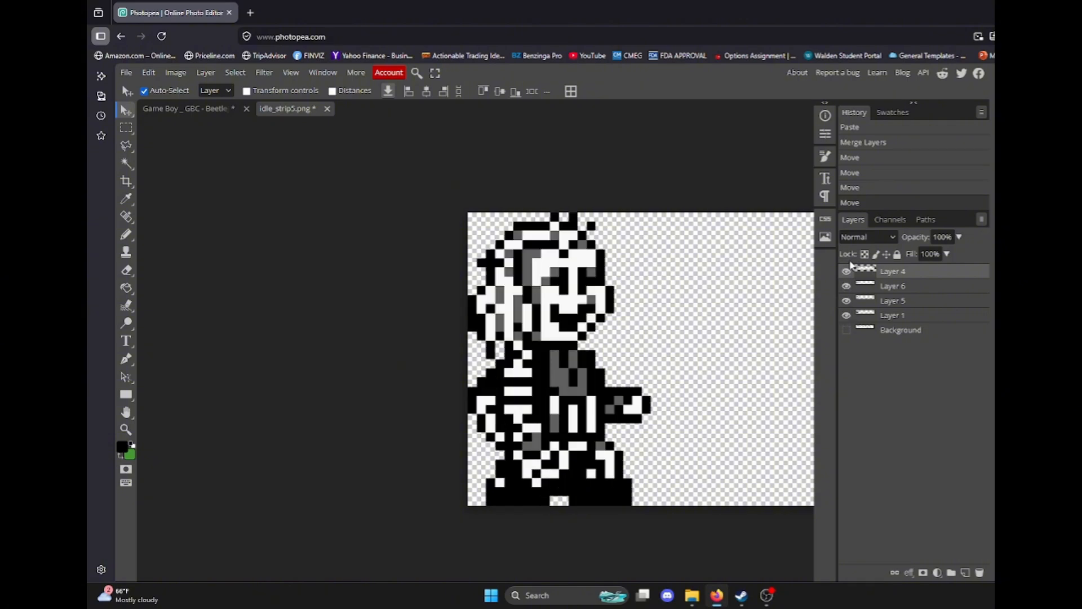
left_click(890, 318)
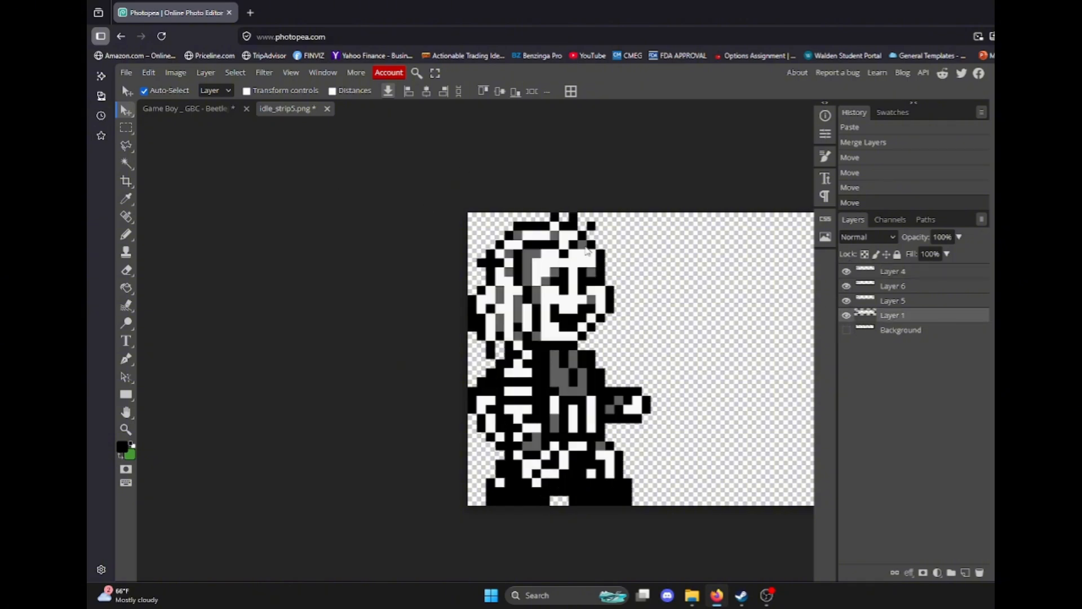
left_click(888, 272)
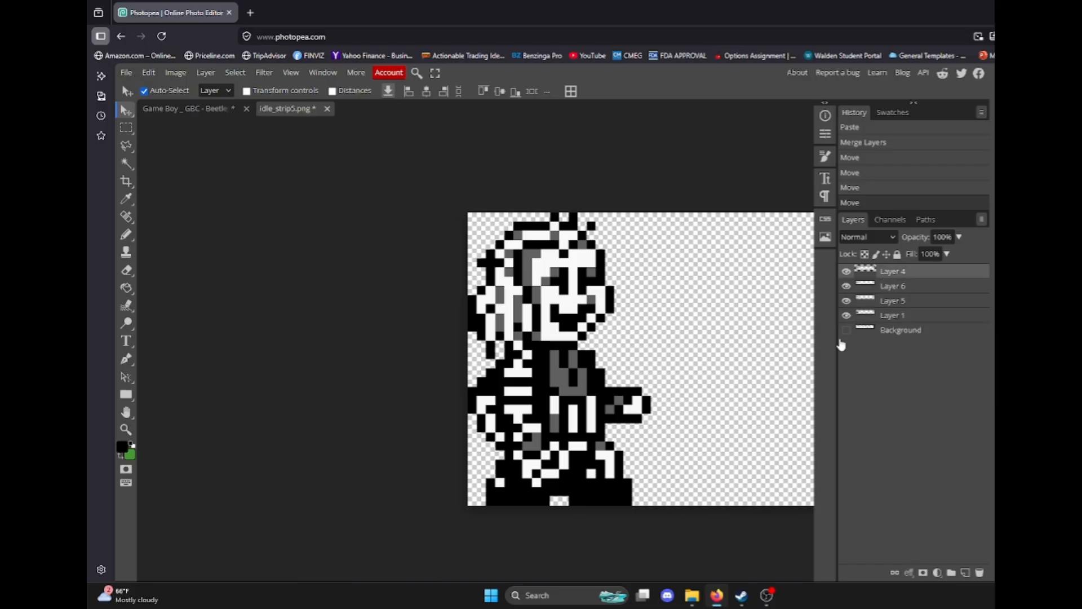
Step: Leave only Layer 4 visible and measure its sprite's width with a rectangular selection, then clear the selection
left_click(846, 315)
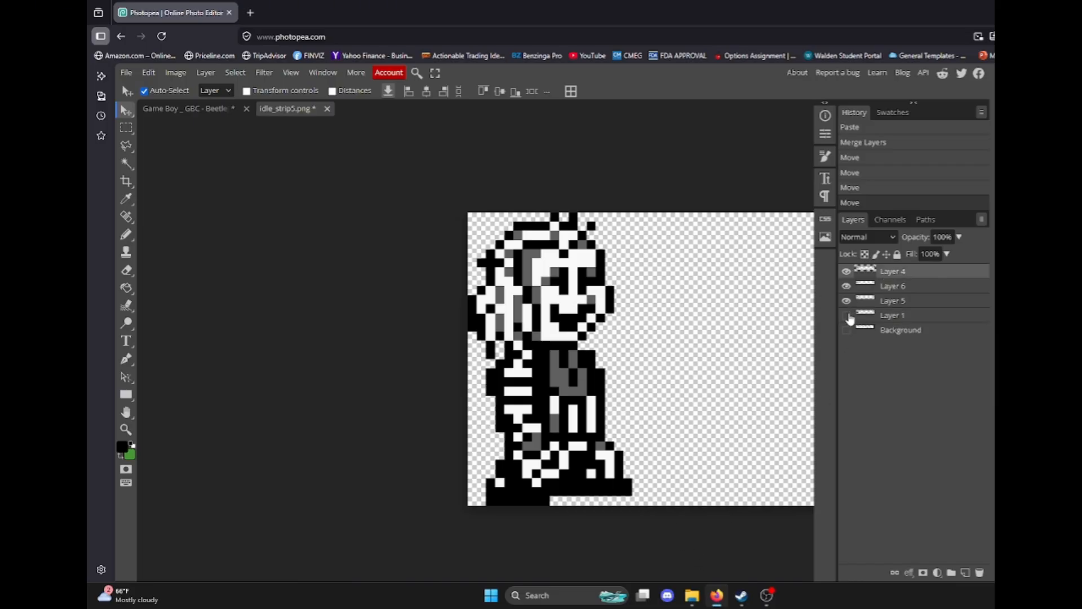
left_click(846, 300)
left_click(846, 287)
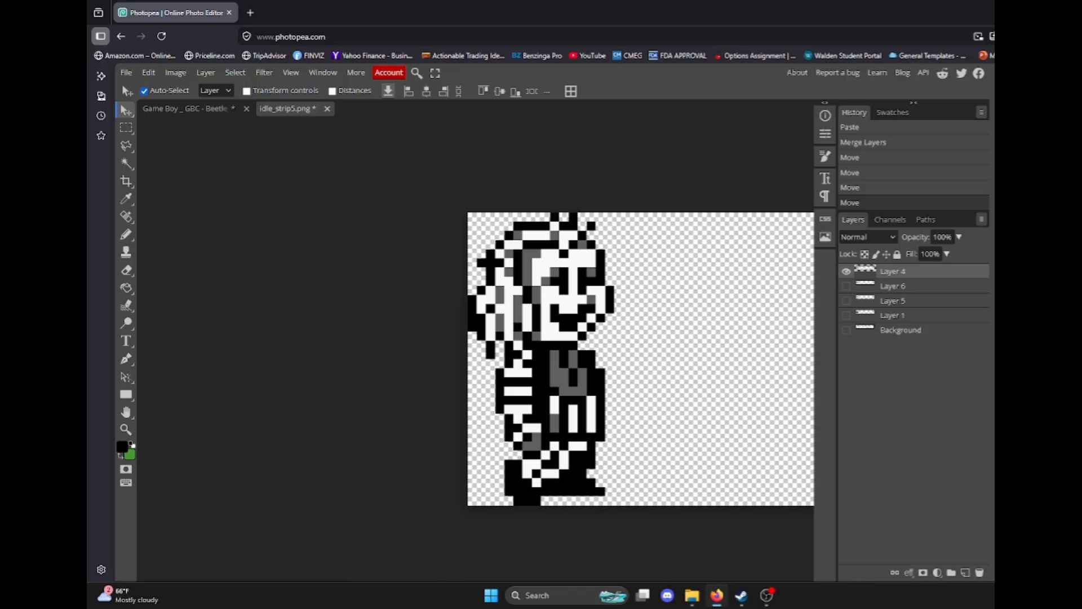
left_click(126, 128)
left_click_drag(436, 166, 611, 513)
left_click(616, 515)
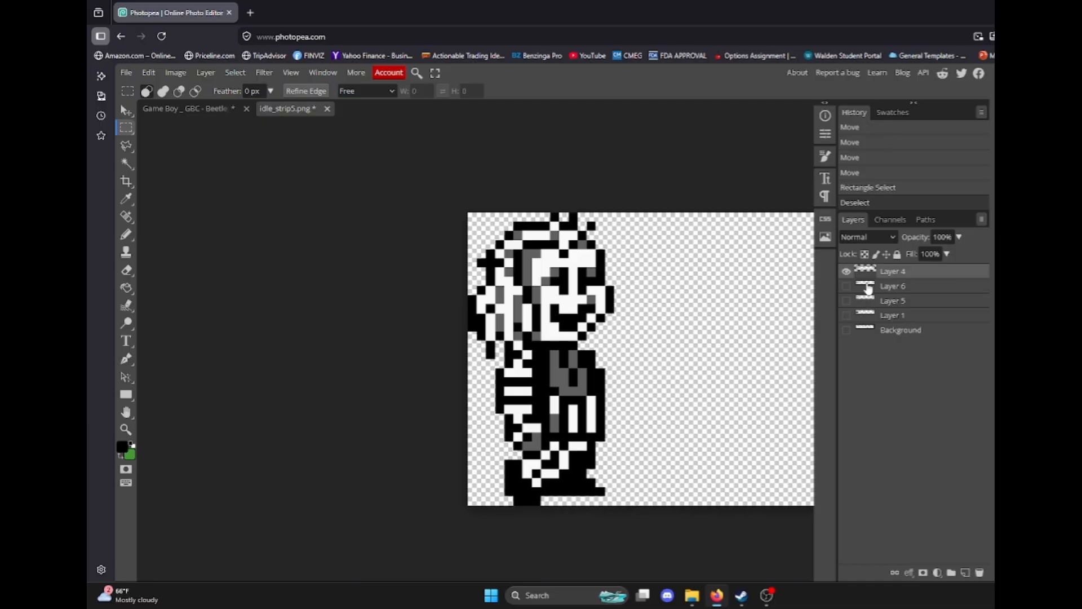
Step: Show Layer 6 in place of Layer 4 and measure its sprite's width with a rectangular selection, then deselect
left_click(846, 272)
left_click(846, 285)
left_click(896, 292)
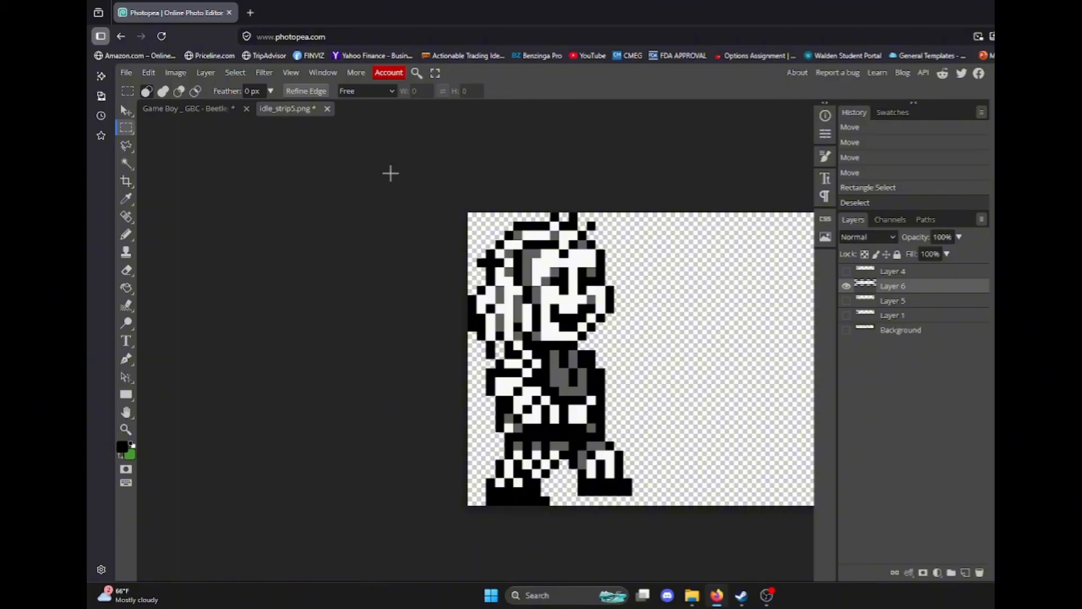
left_click_drag(390, 173, 629, 515)
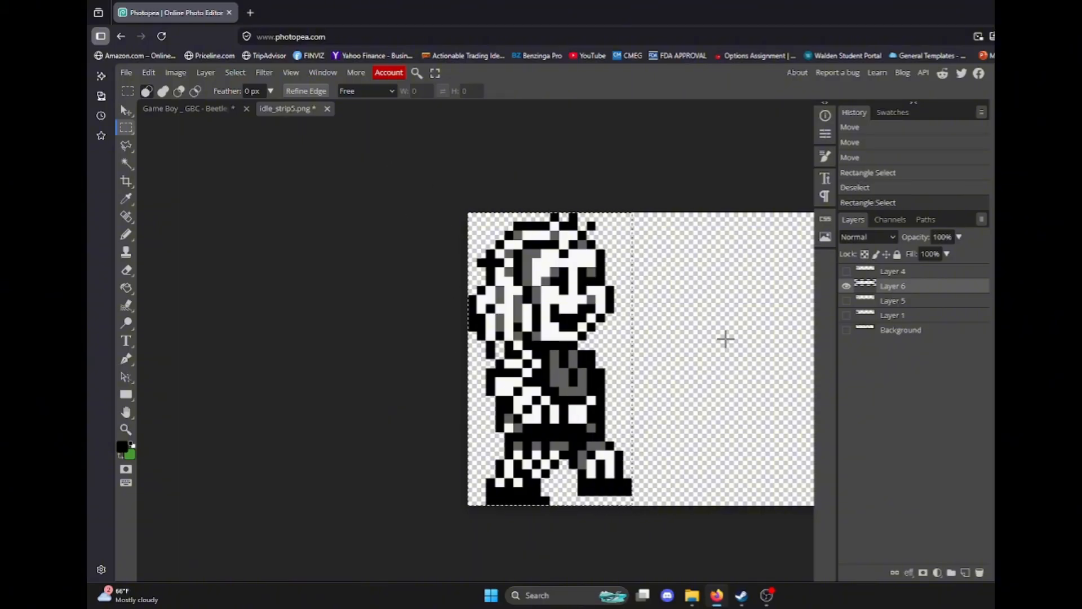
key("ctrl+d")
Step: Show Layer 5 in place of Layer 6 and measure its sprite's width with a rectangular selection, then deselect
left_click(891, 300)
left_click(846, 286)
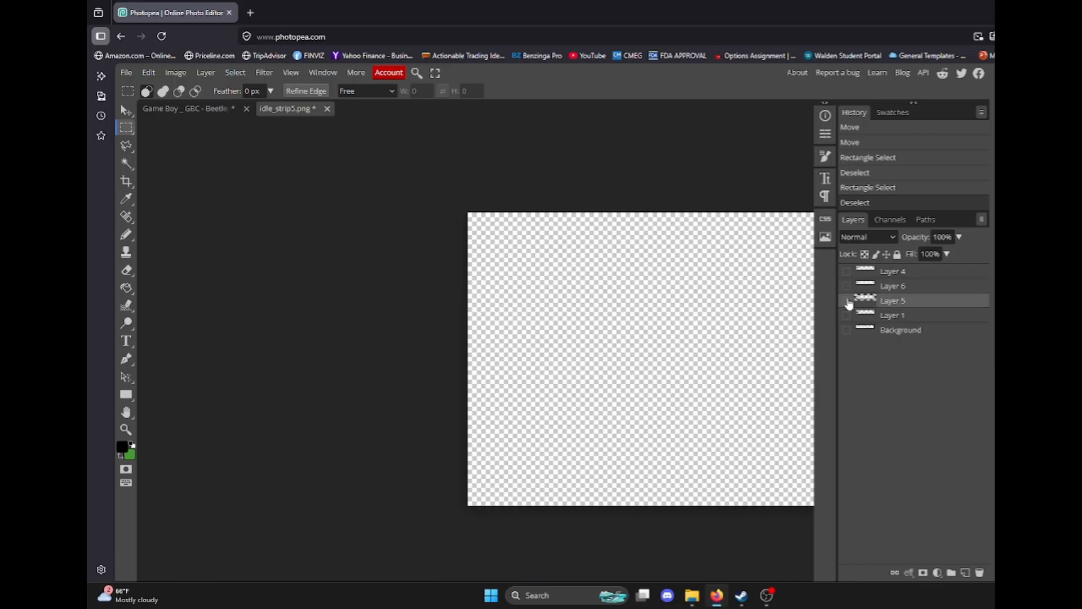
left_click(847, 301)
left_click_drag(453, 191, 614, 511)
left_click(680, 497)
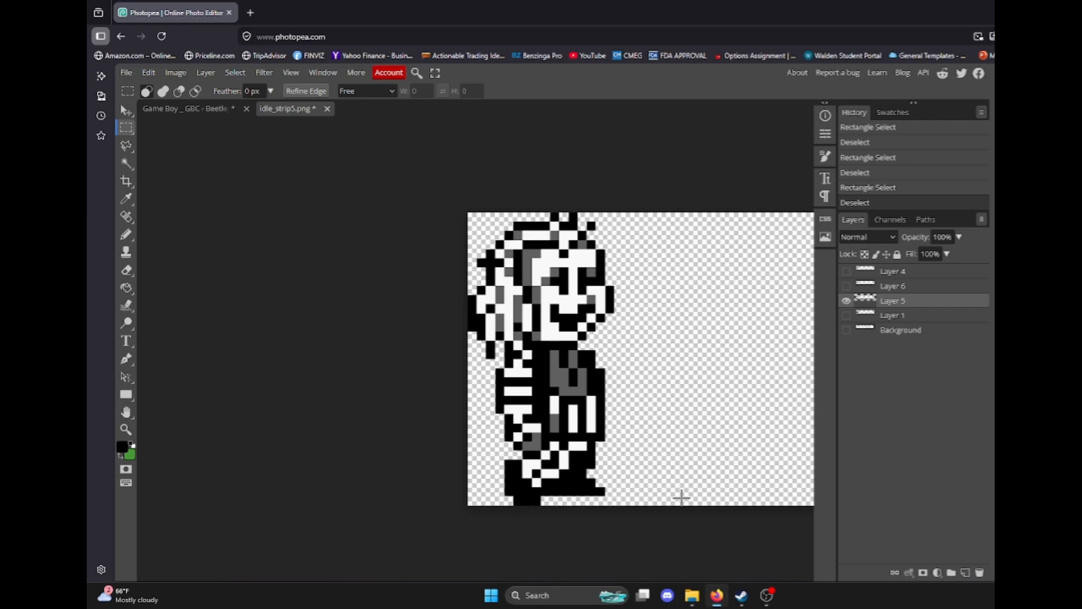
Step: Show Layer 1 in place of Layer 5 and measure its sprite's full width, including the outstretched hand, with a rectangular selection
left_click(890, 315)
left_click(846, 302)
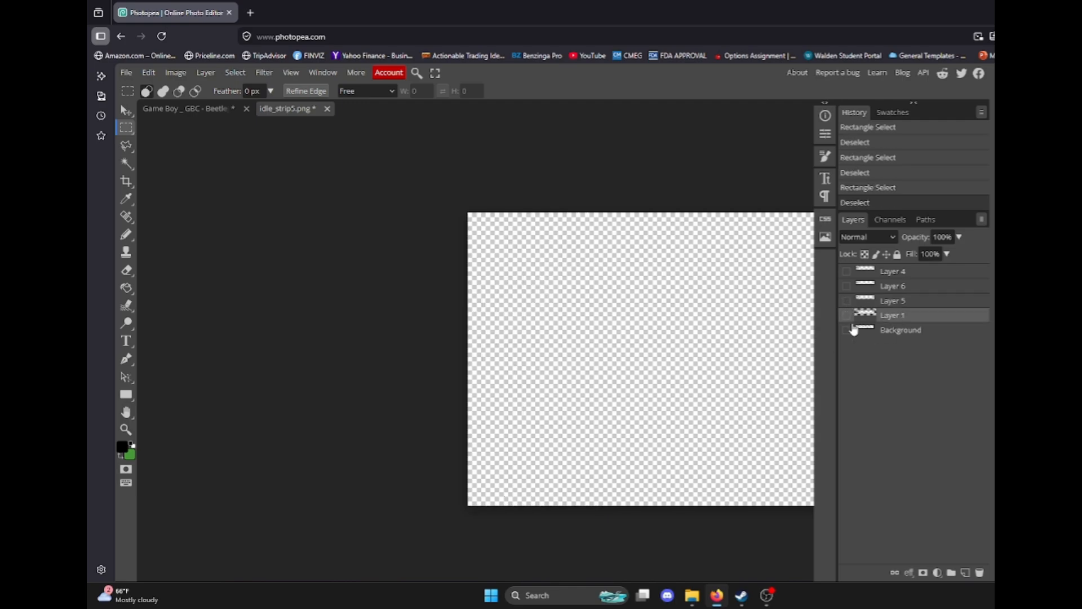
left_click(846, 330)
left_click(846, 330)
left_click(846, 315)
left_click_drag(470, 204, 650, 504)
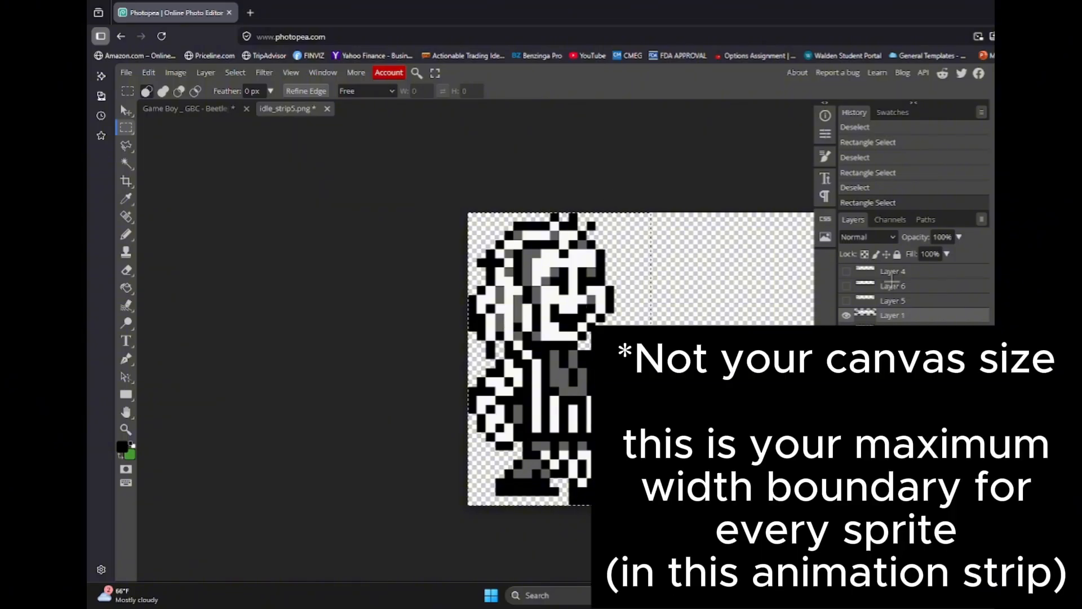
scroll(383, 285, "up", 2)
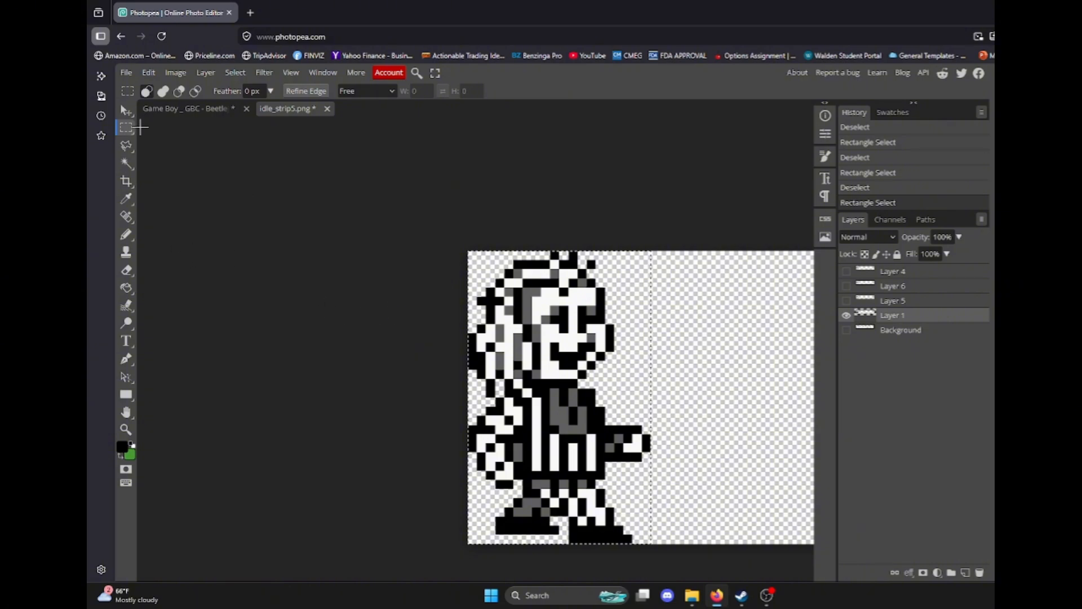
key("ctrl+d")
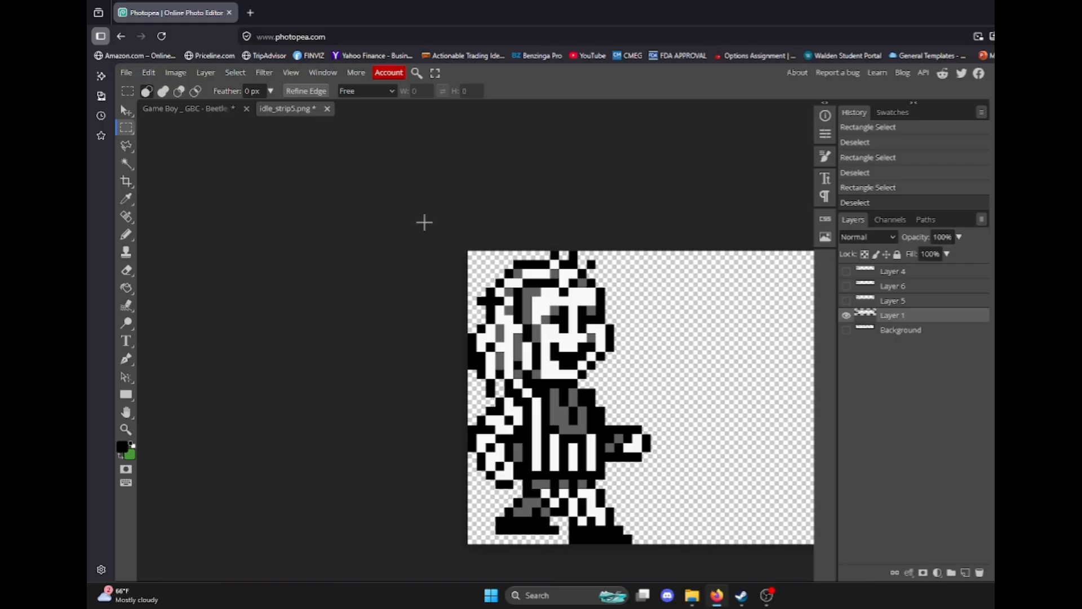
left_click_drag(459, 242, 648, 529)
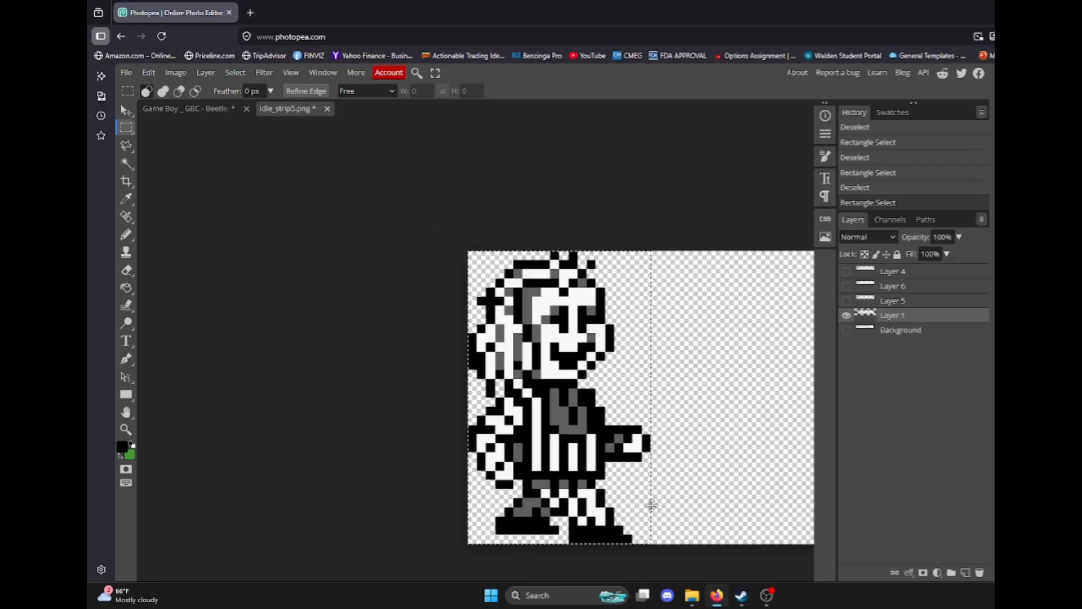
left_click(656, 443)
Step: Show Layers 5 and 1 together and move the Layer 5 sprite 40 pixels right, beside the Layer 1 sprite
left_click(846, 300)
left_click(845, 315)
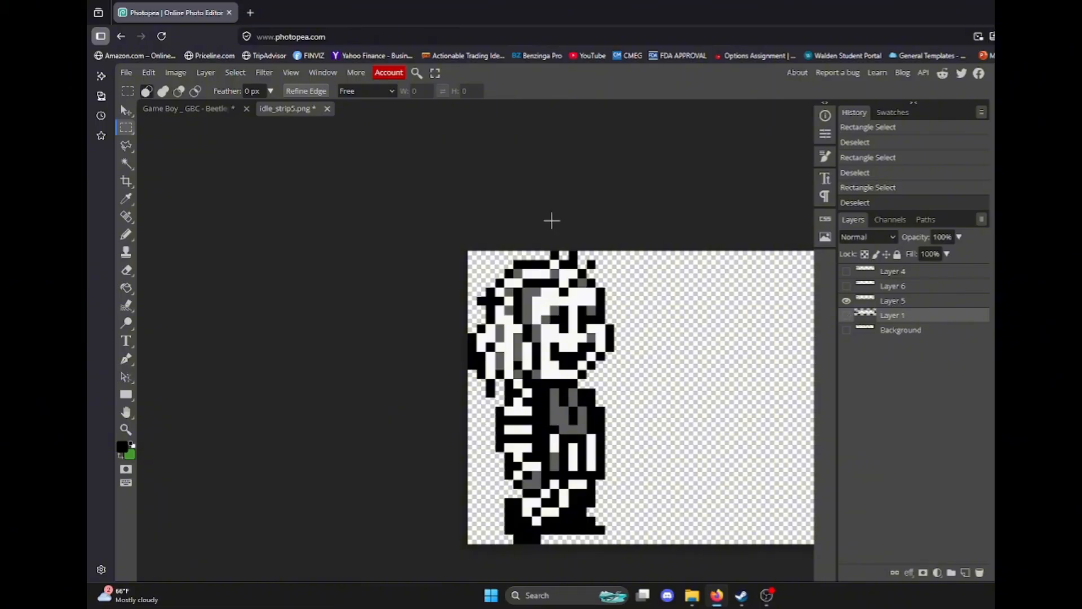
left_click(126, 111)
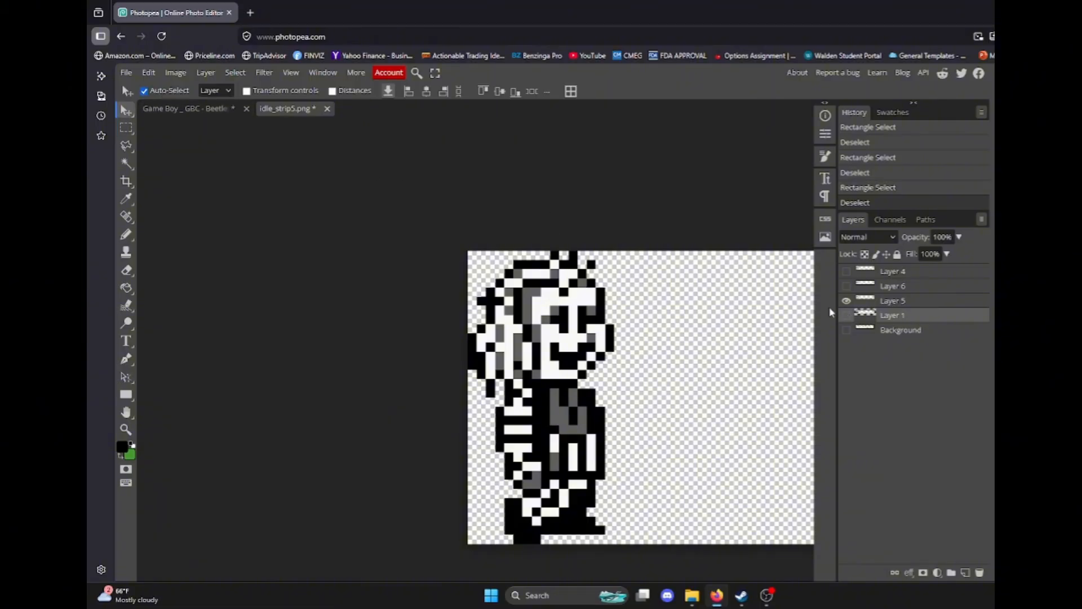
left_click(845, 315)
left_click_drag(542, 336, 560, 340)
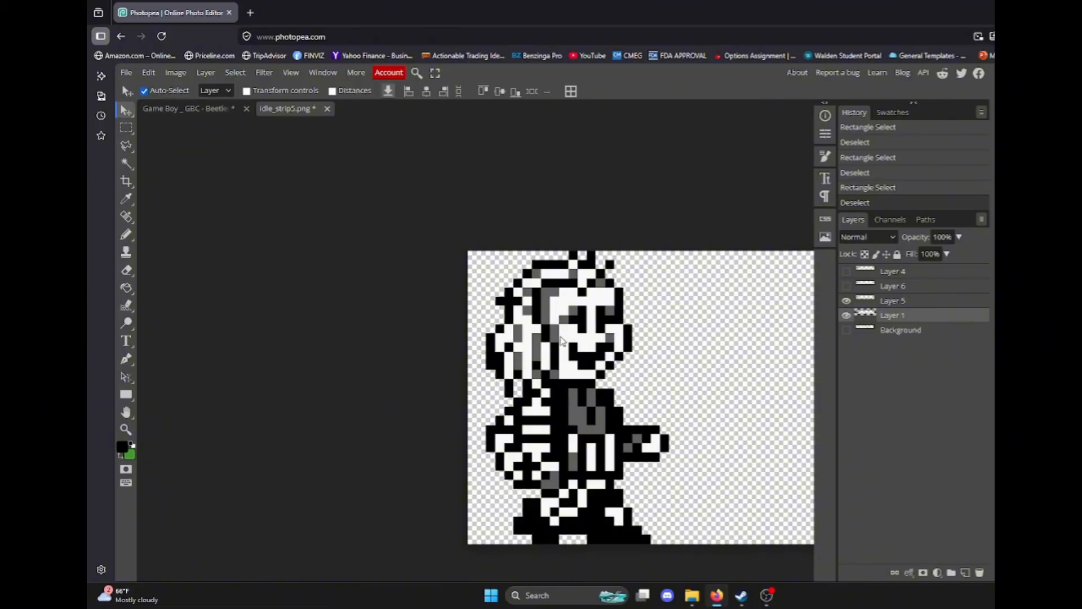
key("ctrl+z")
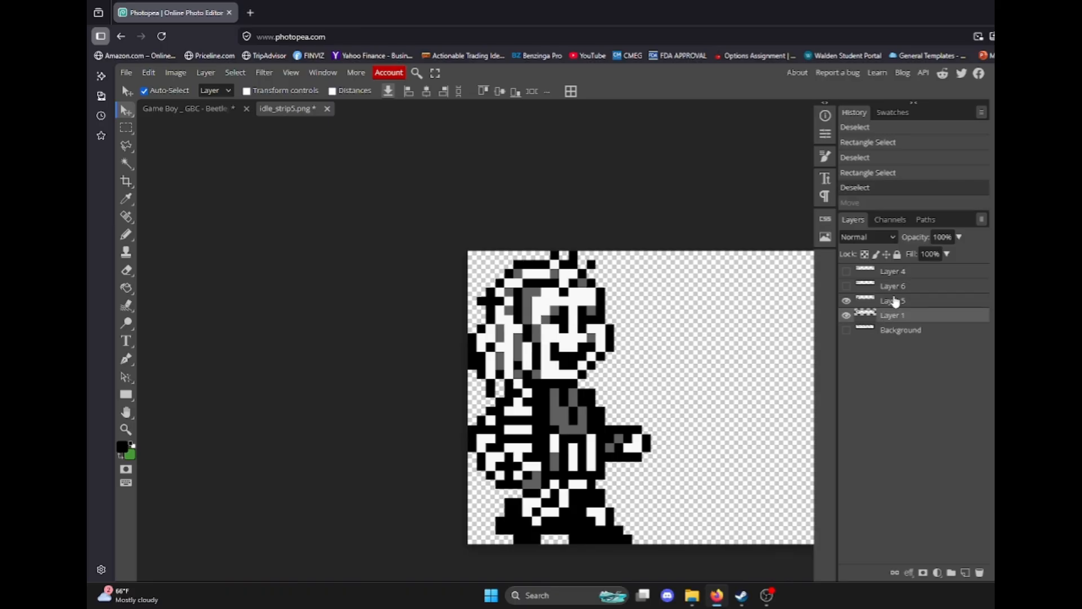
left_click(896, 301)
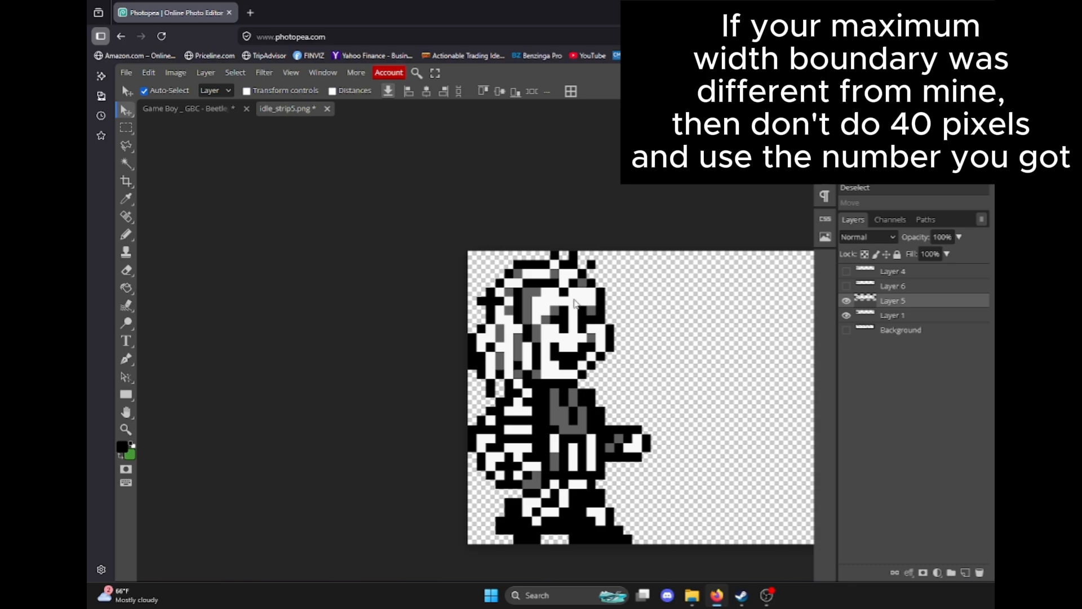
left_click_drag(551, 320, 732, 329)
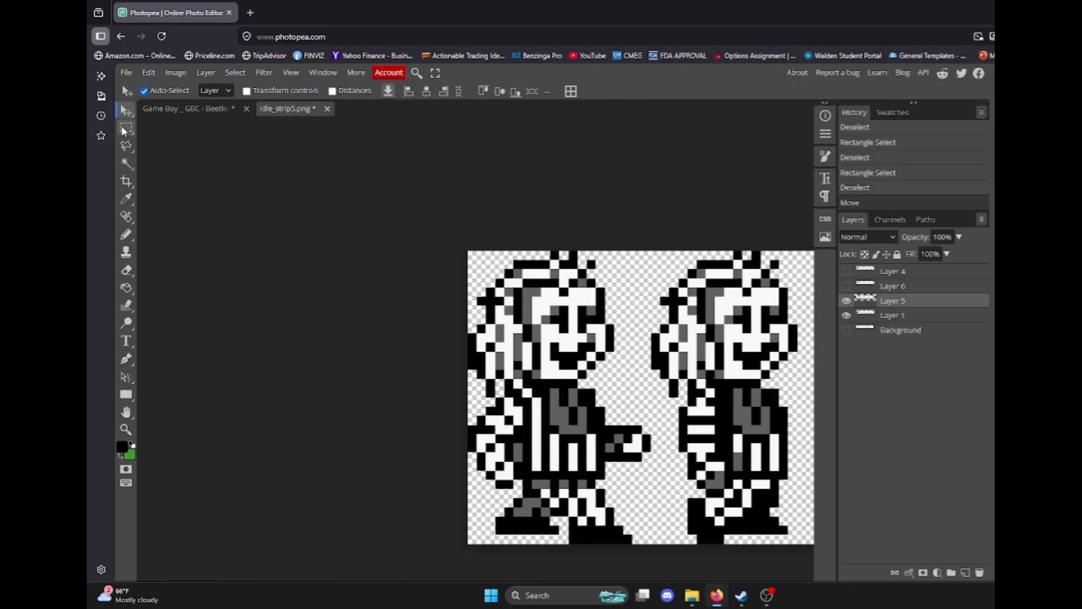
Step: Check with a rectangular selection that the Layer 5 sprite starts exactly where the Layer 1 sprite's hand ends
key("m")
left_click_drag(624, 241, 650, 451)
scroll(671, 373, "up", 3)
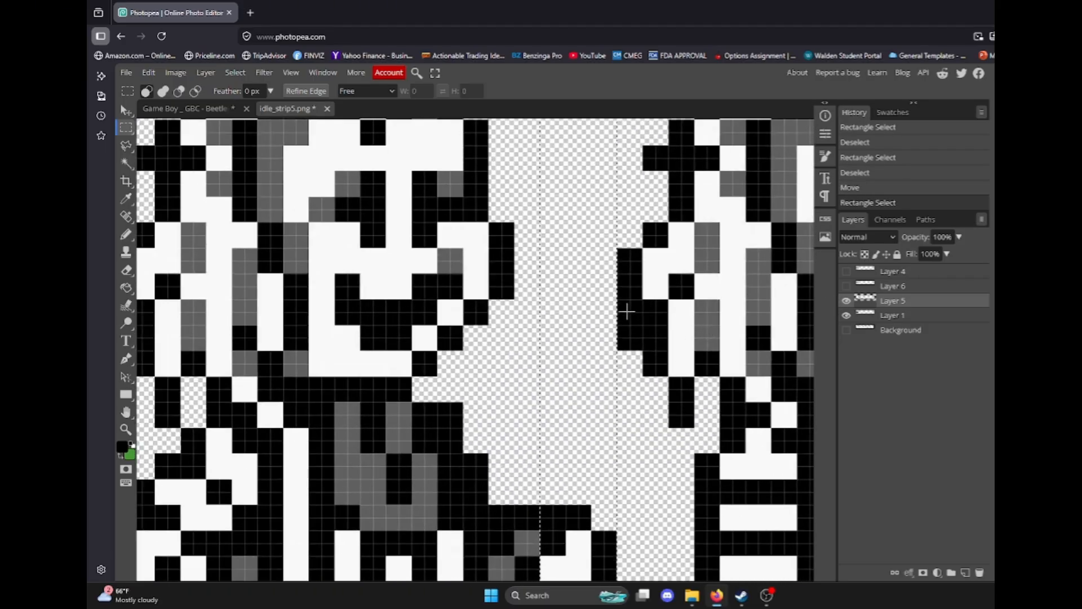
scroll(624, 306, "down", 2)
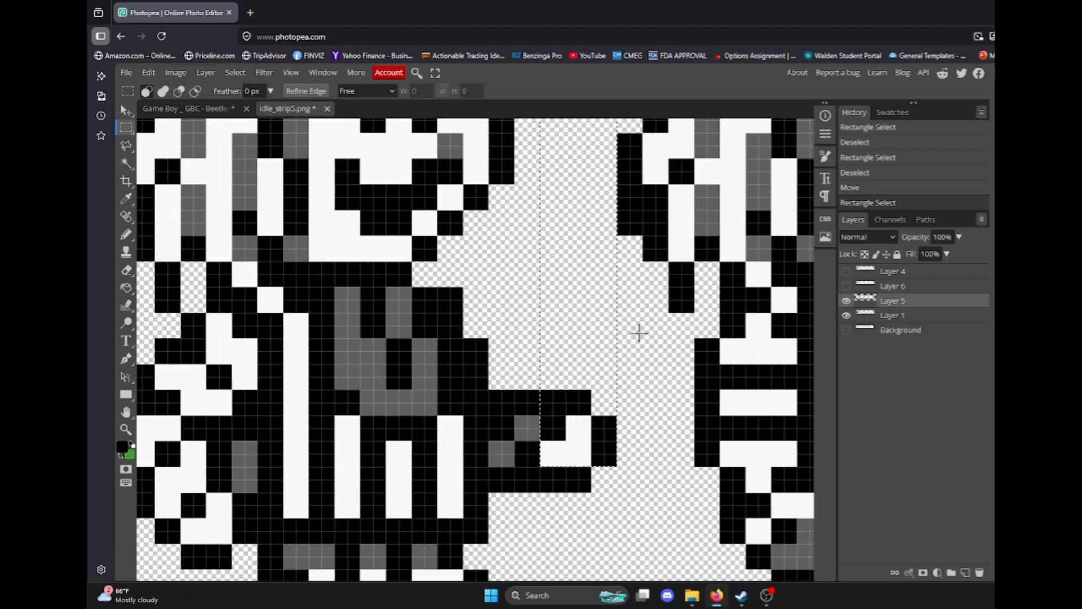
left_click(640, 241)
scroll(620, 279, "down", 2)
scroll(619, 279, "down", 3)
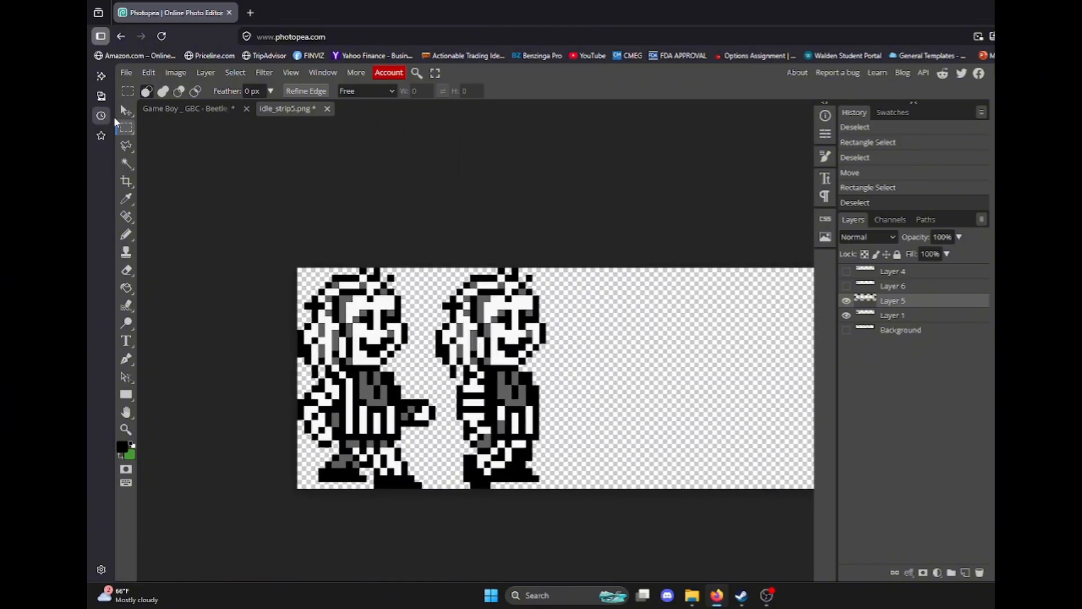
left_click(125, 111)
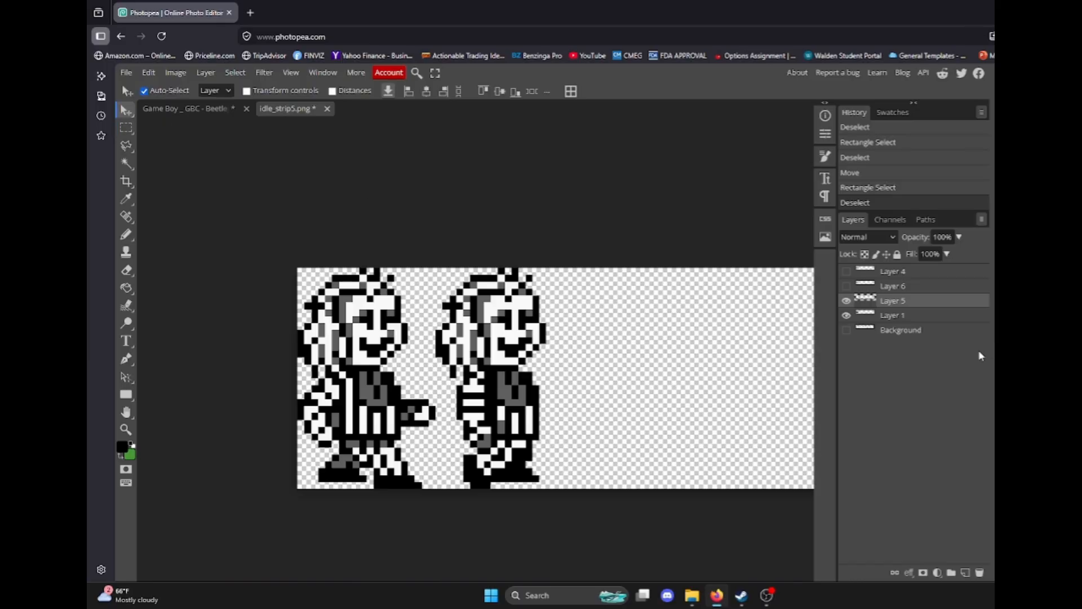
left_click(846, 286)
left_click(846, 286)
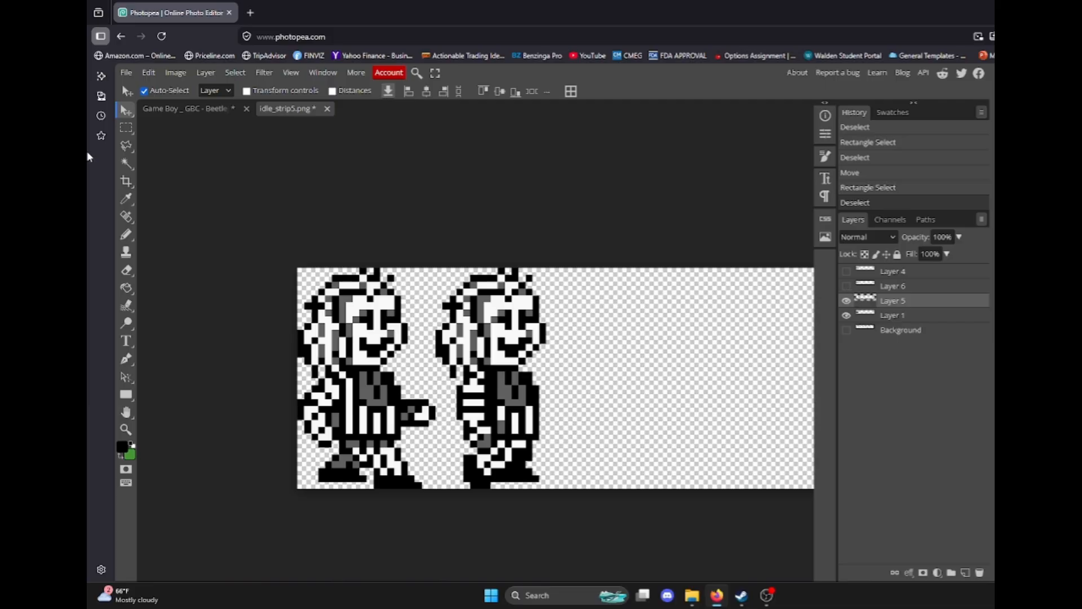
Step: Mark a 40-pixel-wide rectangular selection around the second sprite, starting at its left edge, as a guide for the third frame
left_click(125, 130)
scroll(350, 255, "up", 3)
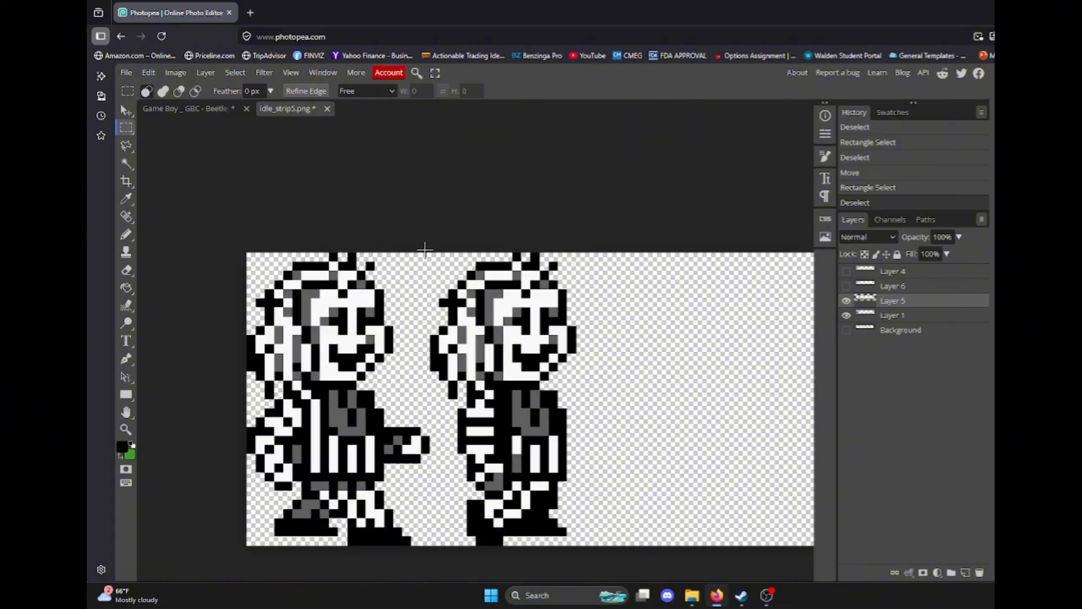
left_click_drag(430, 251, 609, 556)
scroll(661, 317, "up", 5)
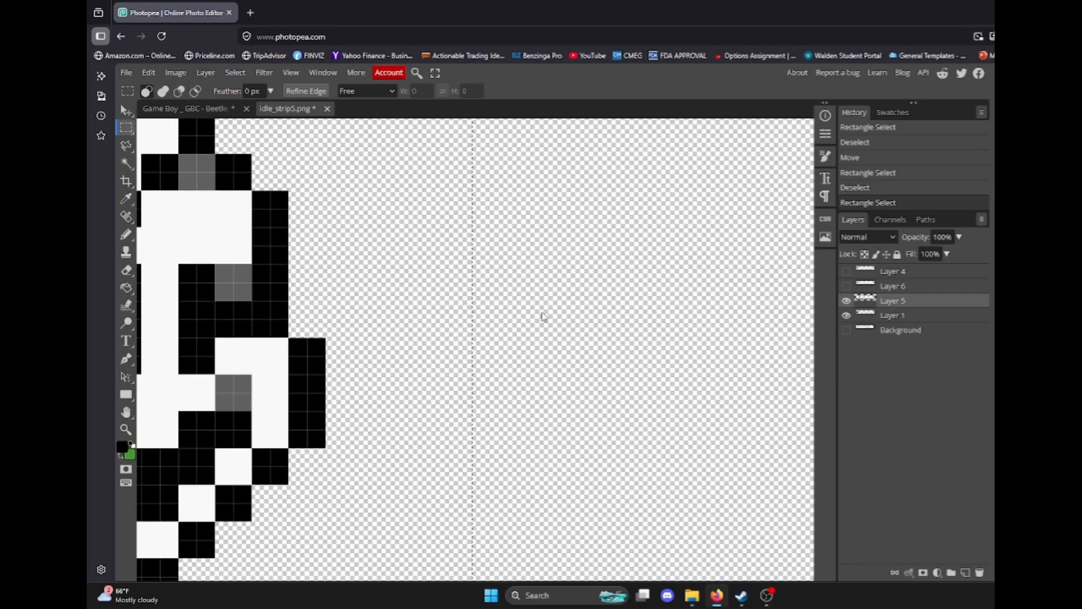
scroll(535, 248, "down", 6)
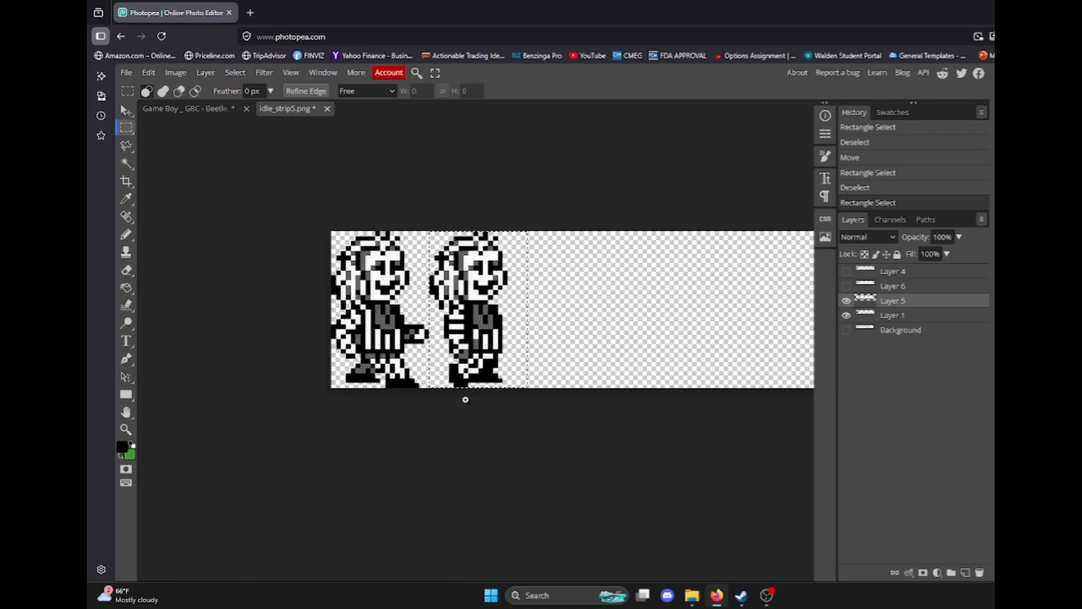
left_click_drag(465, 400, 503, 349)
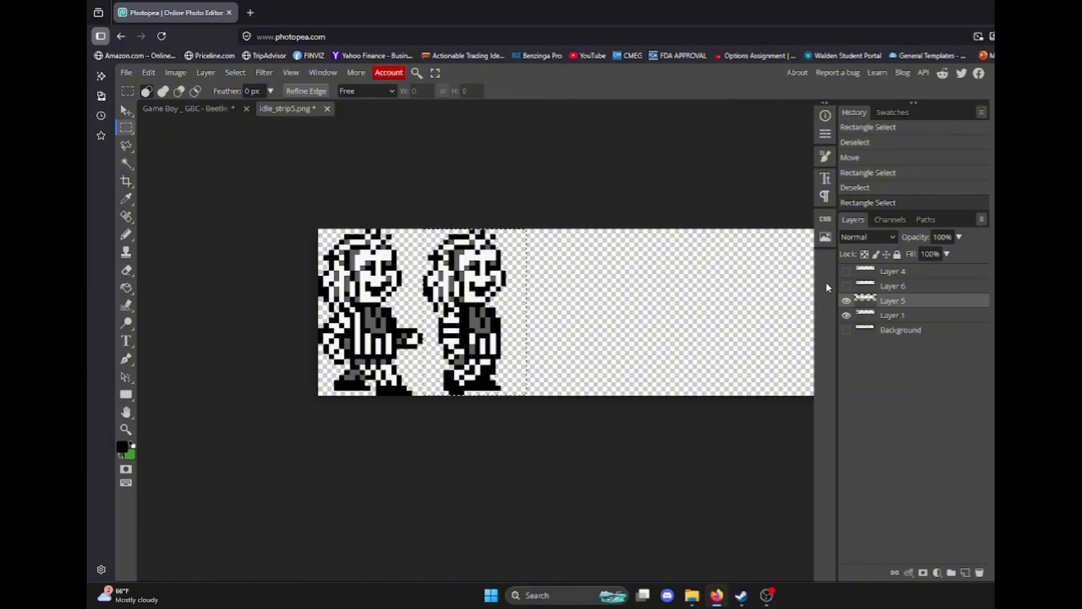
Step: Show Layer 6 and move its sprite right so that it starts at the guide selection's right edge
left_click(846, 286)
left_click(125, 112)
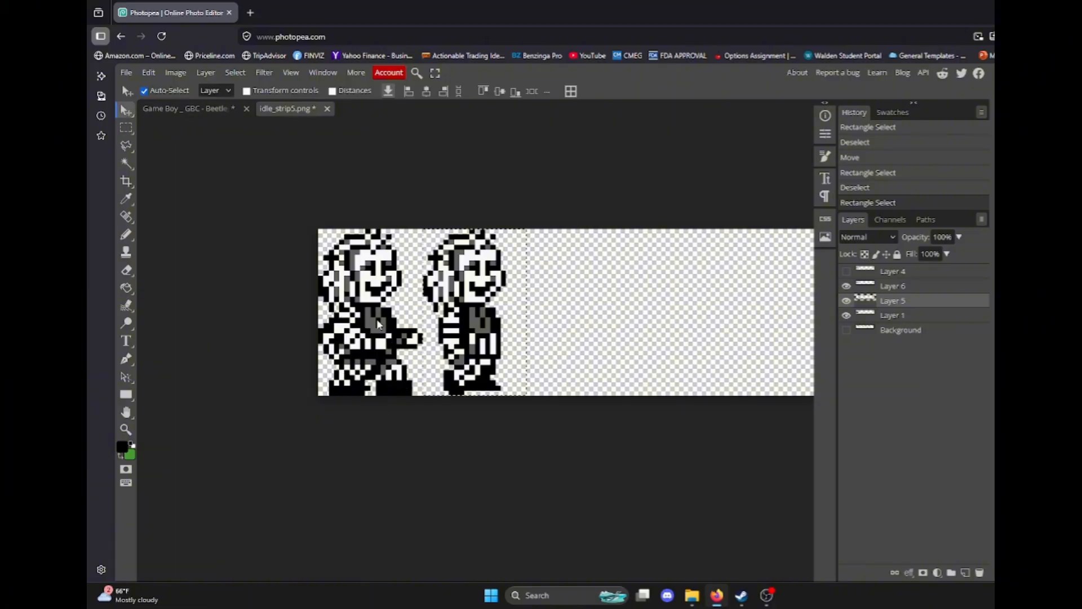
left_click_drag(376, 319, 587, 323)
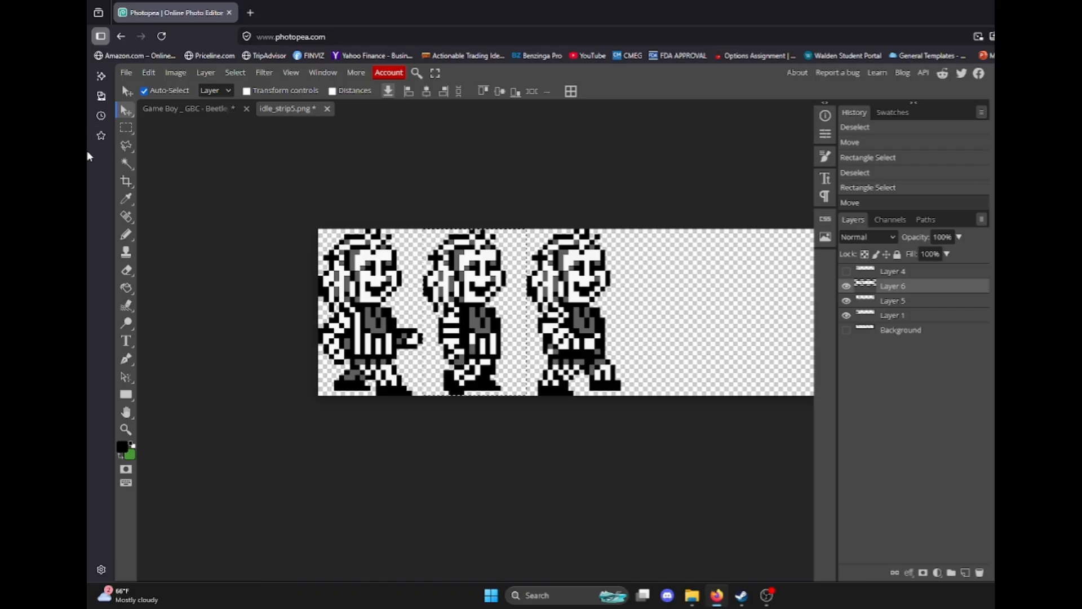
Step: Replace the guide selection with a 40-pixel-wide one starting at the third sprite's left edge, and activate the Move tool
left_click(127, 128)
left_click(628, 193)
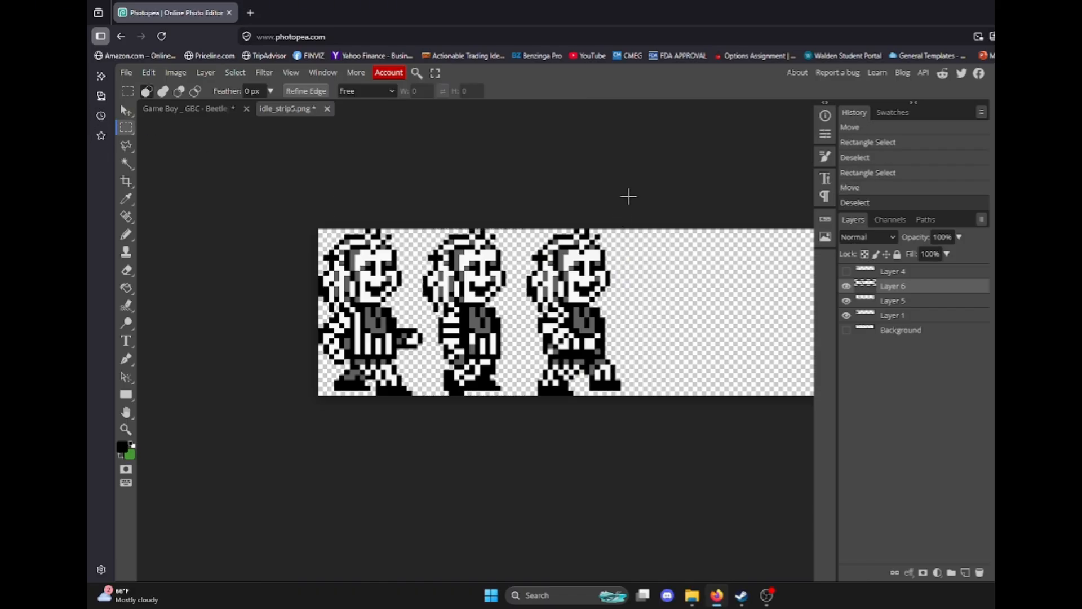
left_click_drag(632, 226, 530, 301)
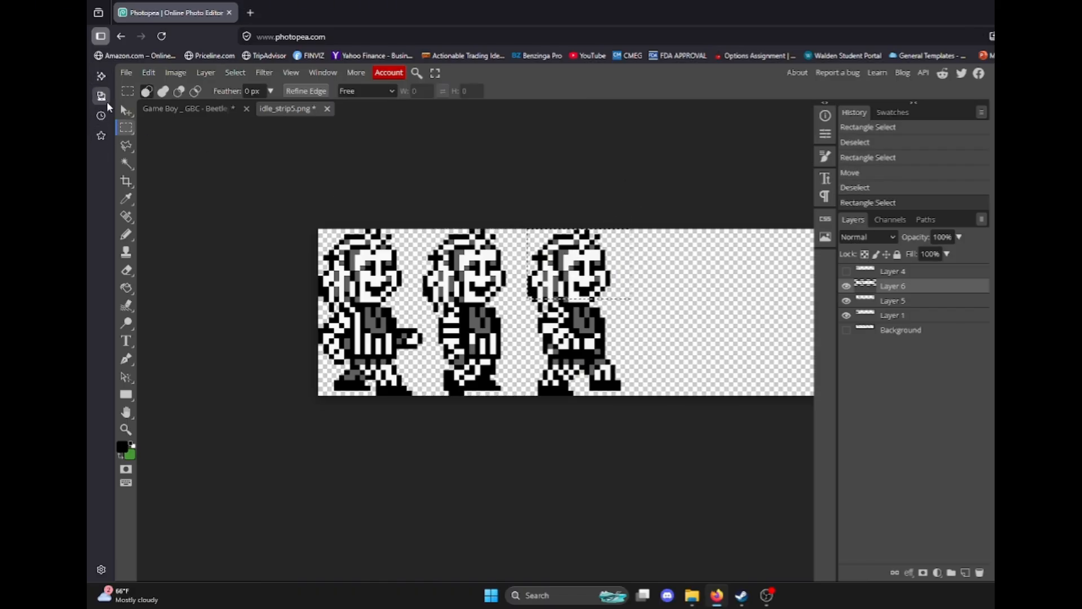
left_click(120, 105)
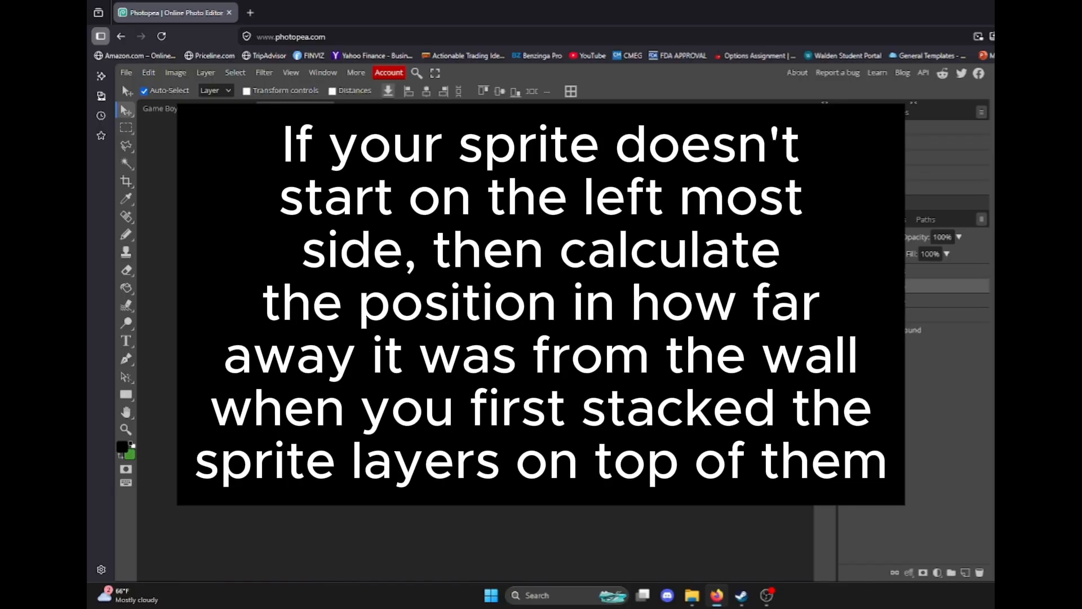
Step: Undo the last two changes and clear the guide selection around the third sprite
left_click(125, 128)
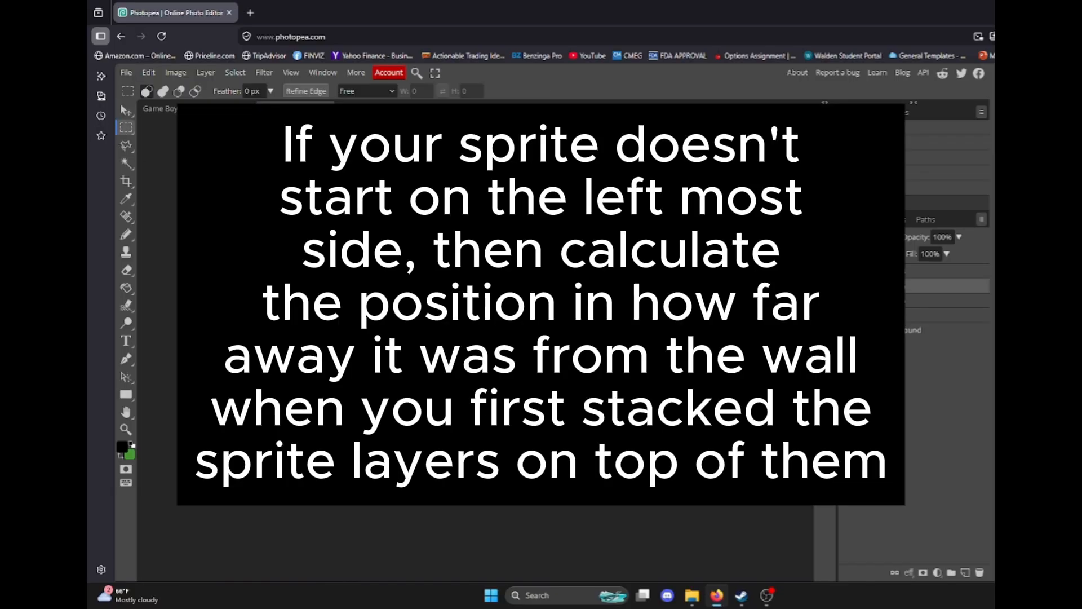
key("ctrl+z")
key("ctrl+z")
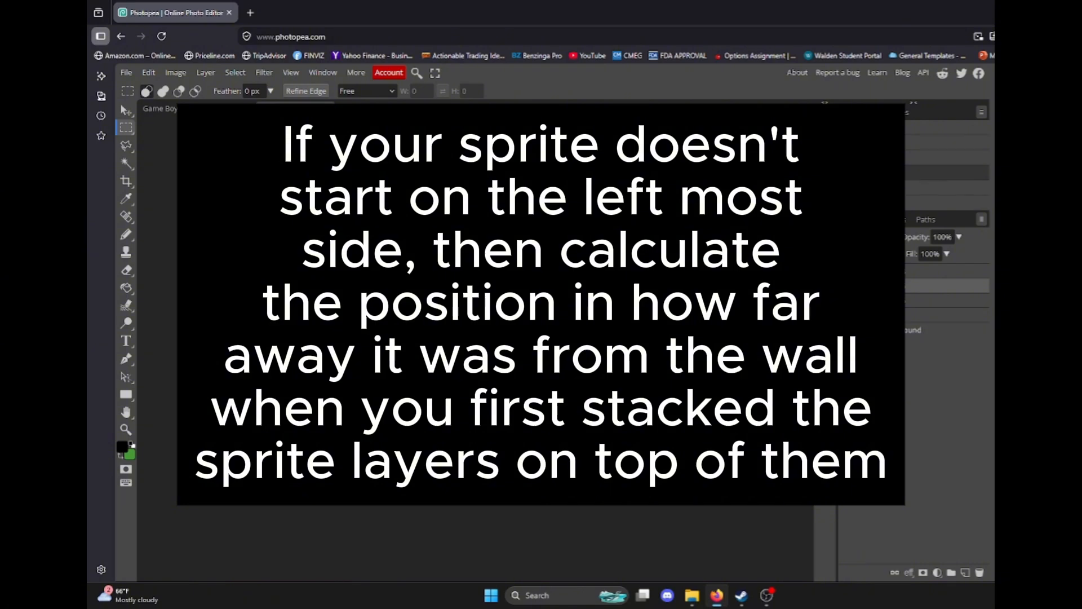
left_click(273, 294)
scroll(400, 312, "up", 2)
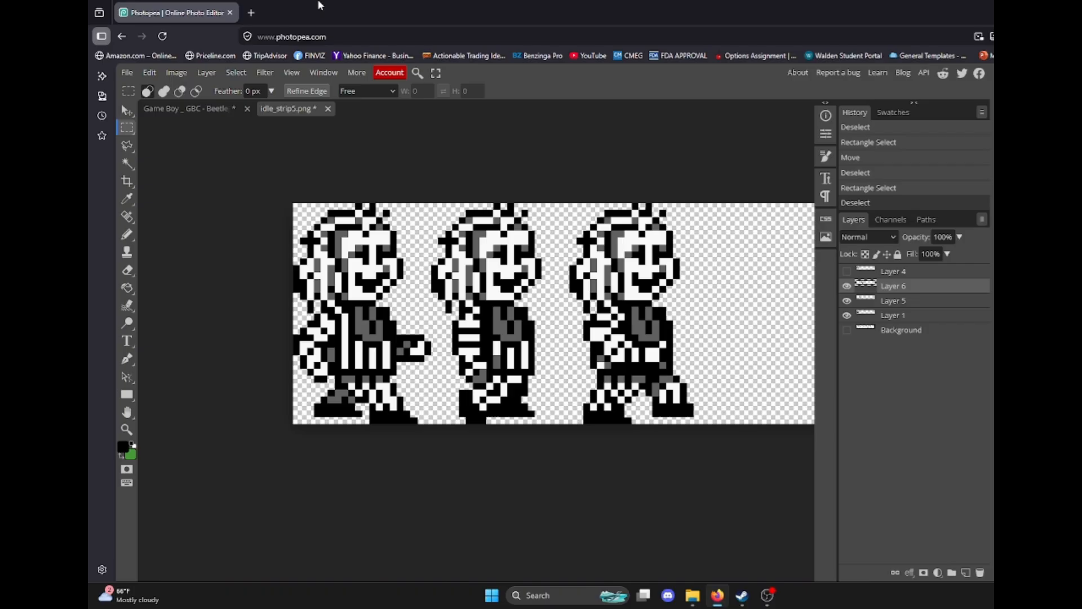
Step: Show Layer 4 and mark a 40-pixel-wide rectangular selection starting at the third sprite's left edge as a guide
left_click(846, 271)
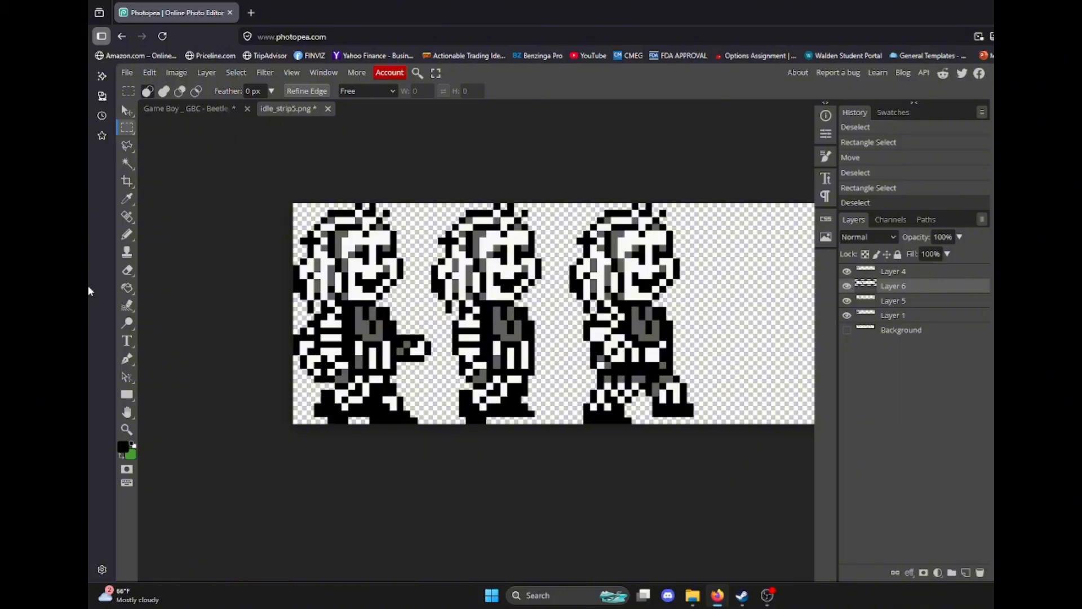
left_click(123, 112)
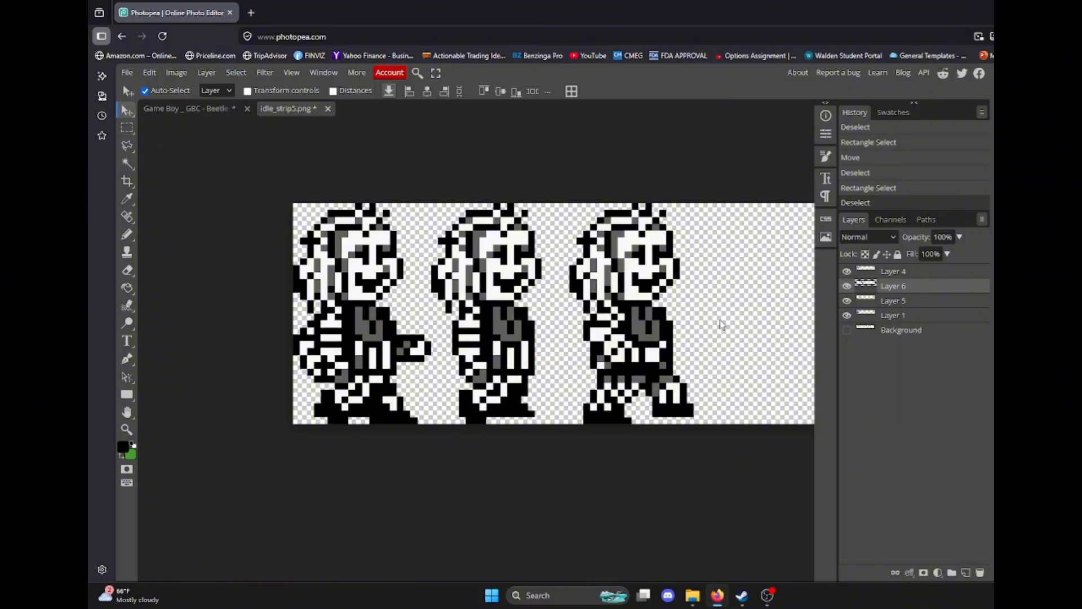
left_click(125, 127)
left_click_drag(570, 204, 707, 430)
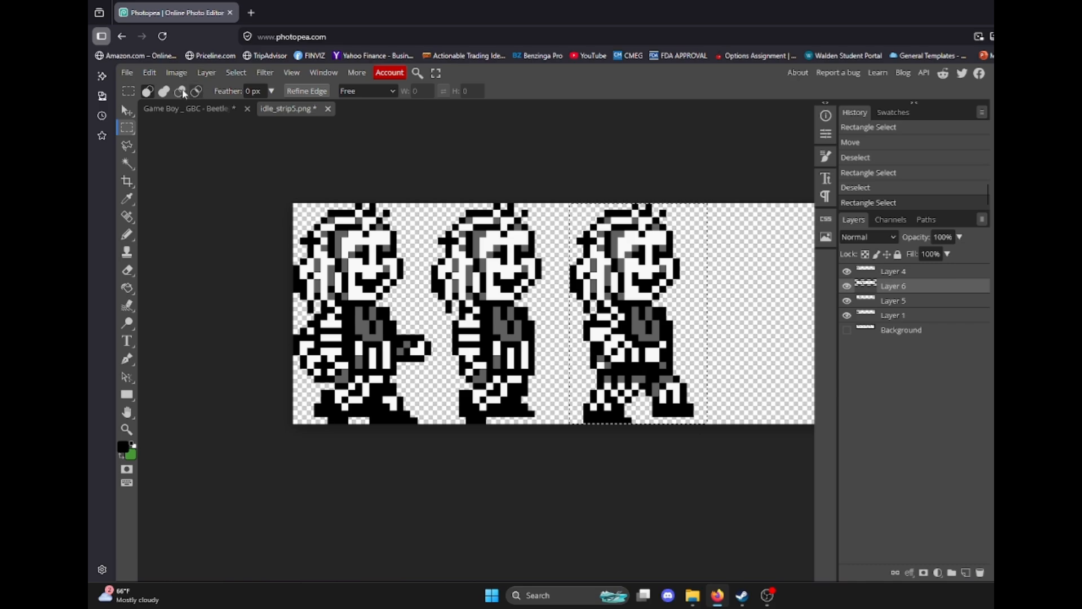
Step: Move the Layer 4 sprite right so that it starts at the guide selection's right edge
left_click(127, 110)
left_click_drag(364, 263, 768, 263)
left_click(677, 264)
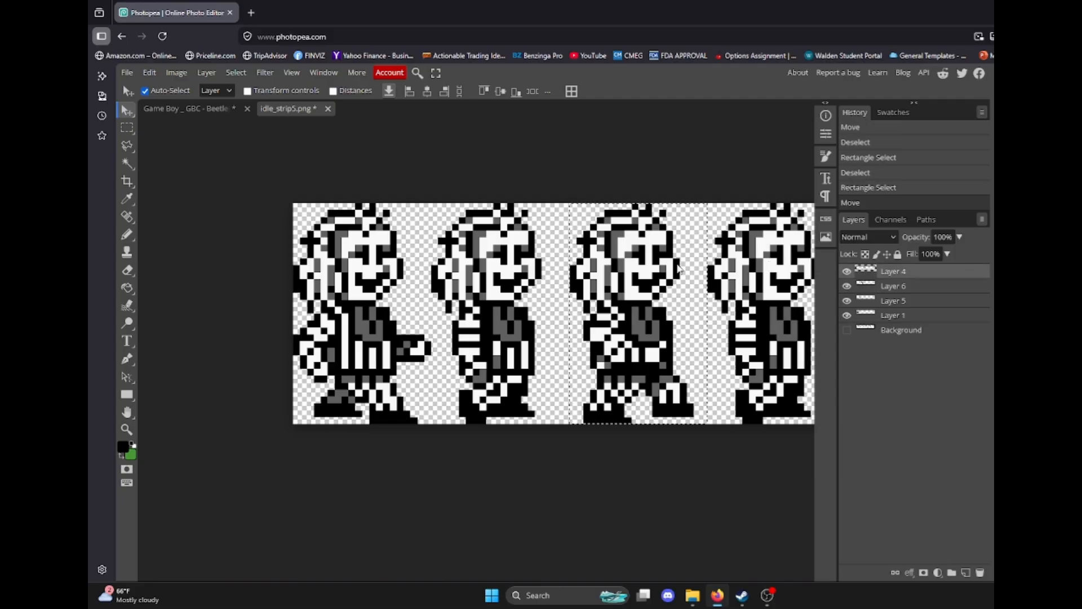
Step: Replace the guide selection with a 40-pixel-wide one starting at the fourth sprite's left edge
left_click_drag(630, 247, 492, 259)
left_click(127, 128)
left_click(738, 281)
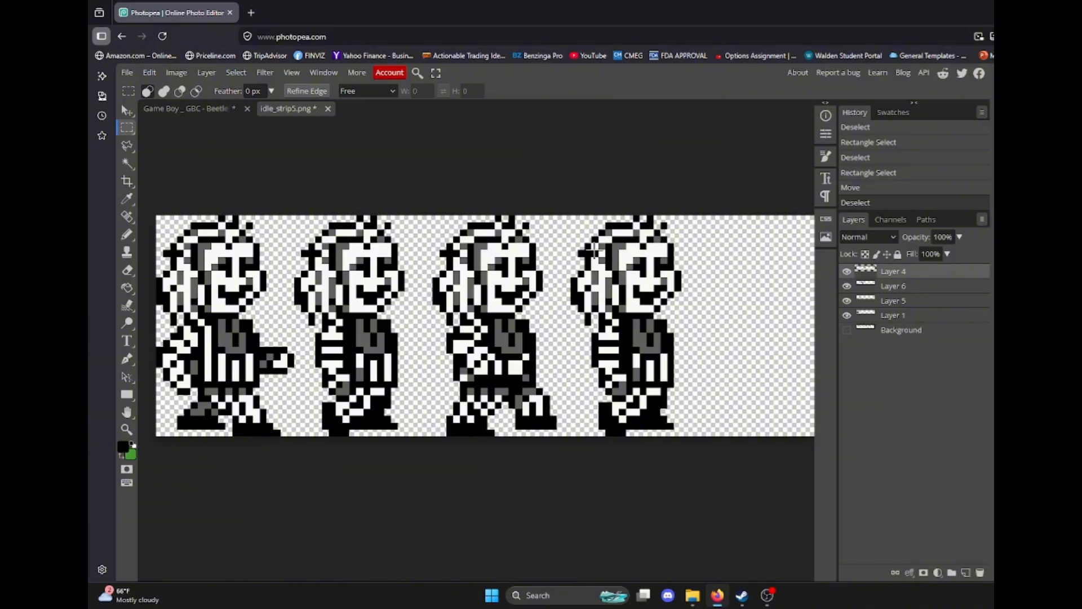
left_click_drag(571, 214, 705, 435)
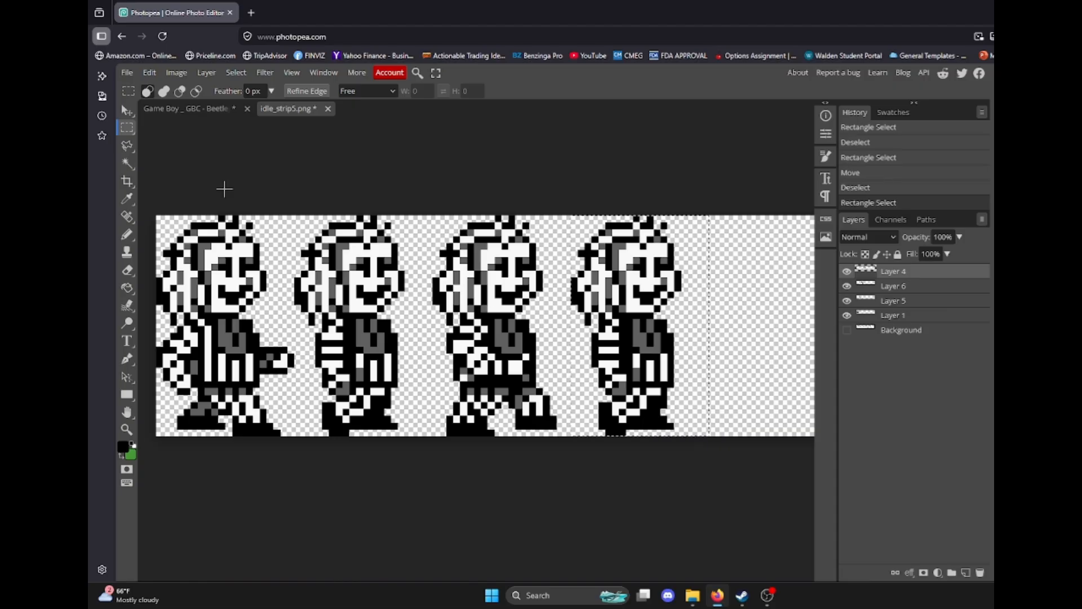
Step: Crop the canvas from the first sprite's left edge to the end of the fourth frame, and clear the selection
left_click(130, 181)
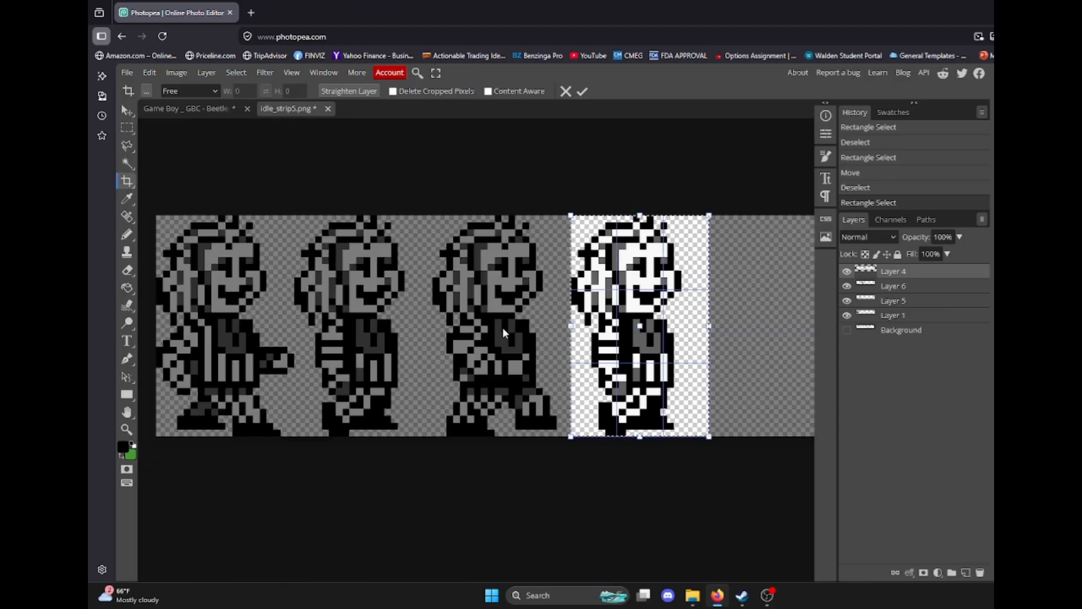
left_click_drag(569, 331, 156, 311)
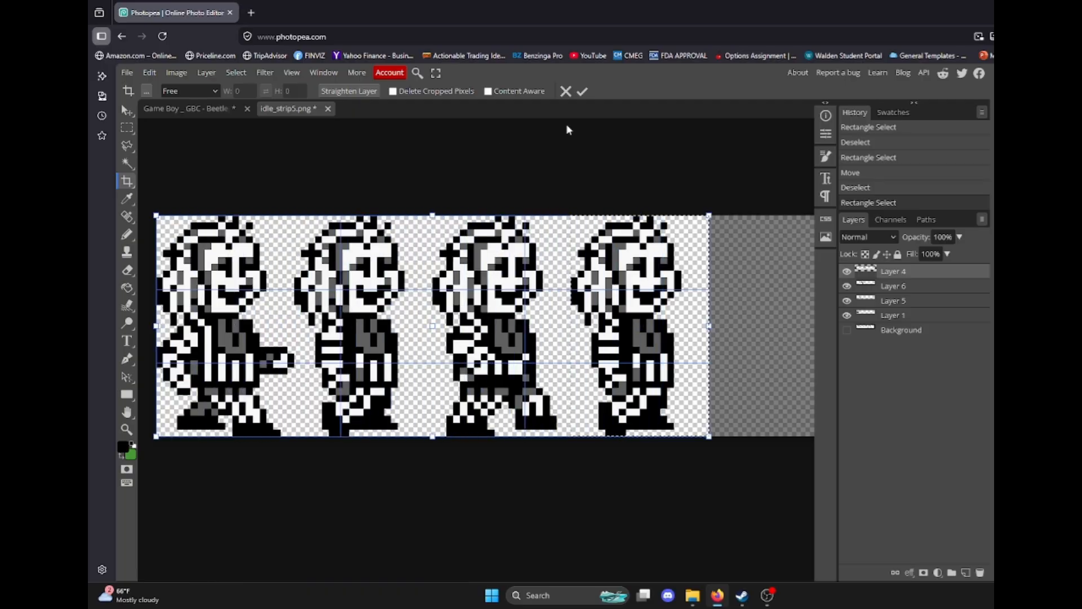
left_click(582, 91)
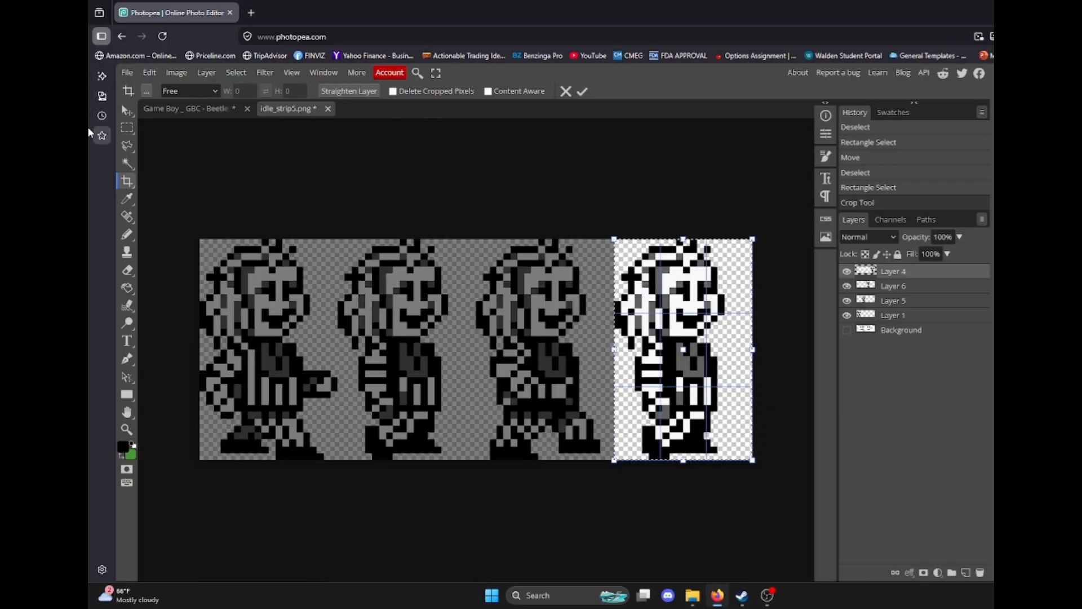
left_click(130, 134)
left_click(394, 184)
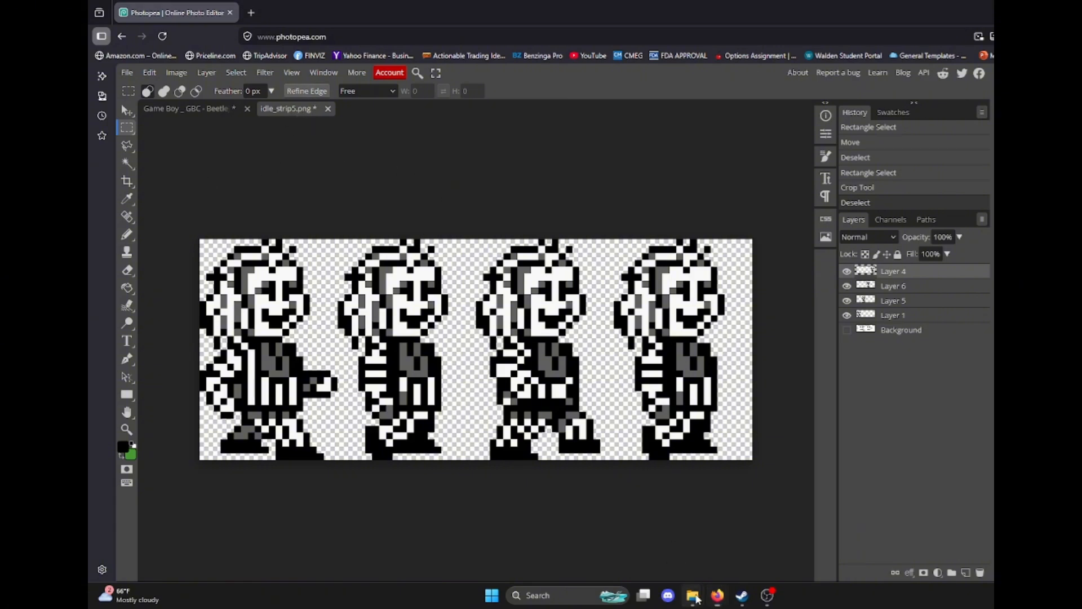
Step: Export the cropped four-frame strip as a PNG image and check the existing strip files in the sprites folder
mouse_move(692, 595)
left_click(631, 536)
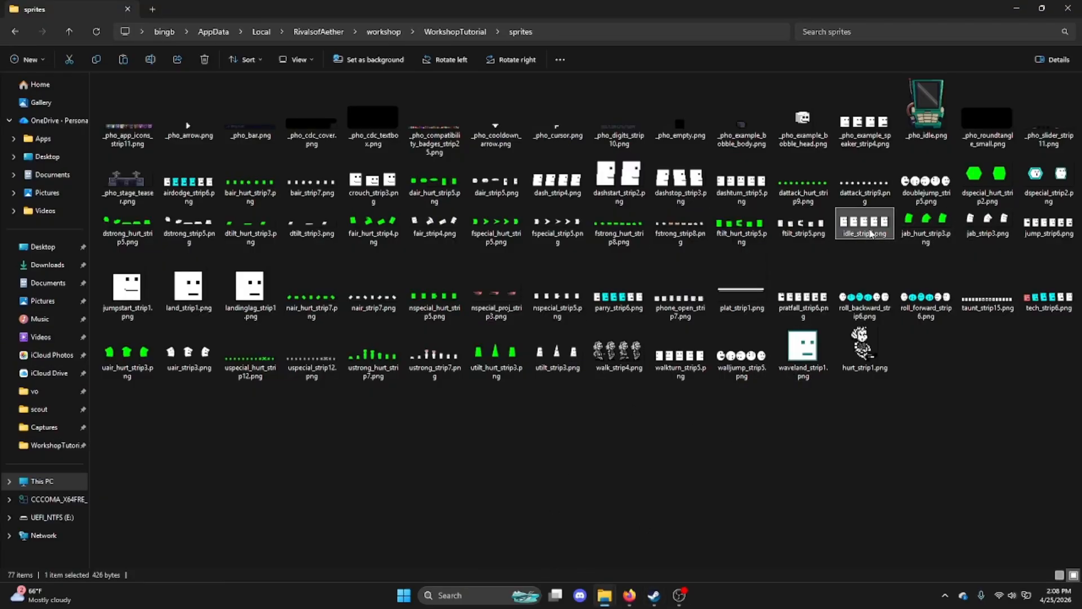
left_click(629, 595)
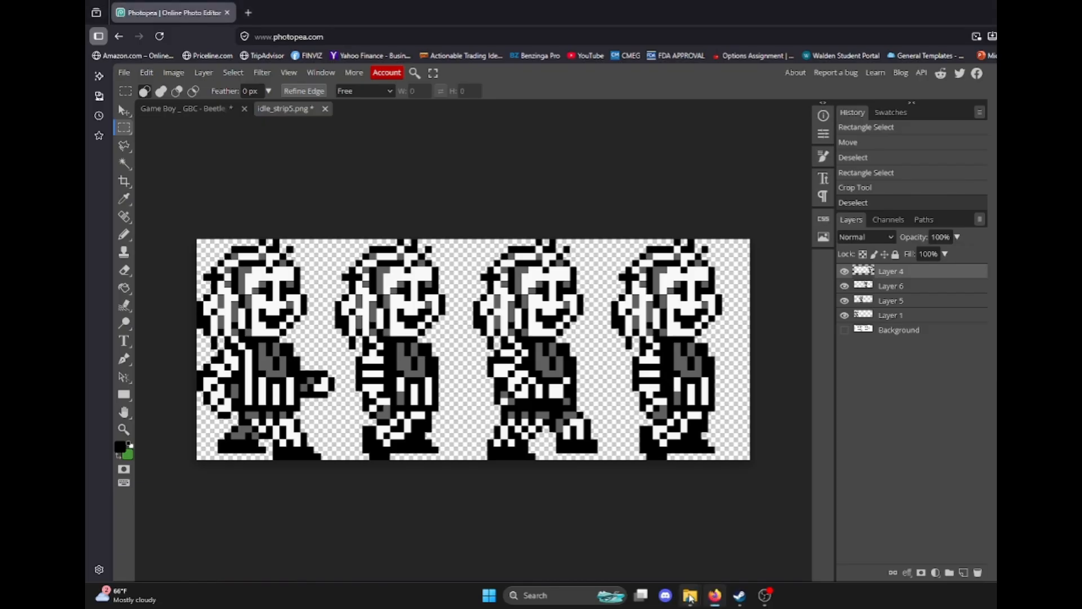
mouse_move(690, 597)
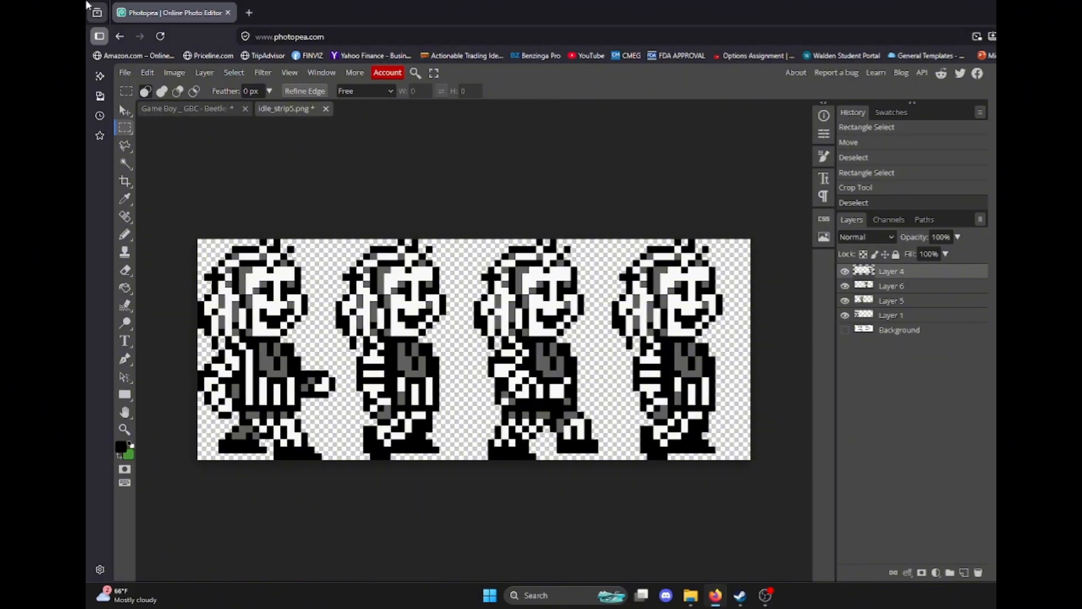
left_click(124, 72)
mouse_move(163, 241)
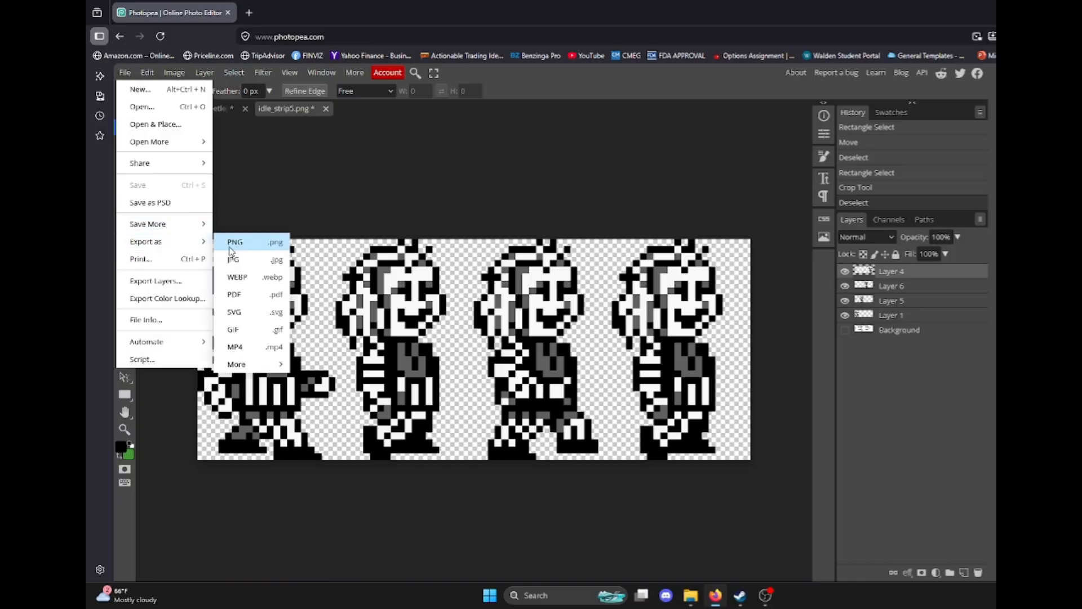
left_click(232, 243)
left_click(604, 157)
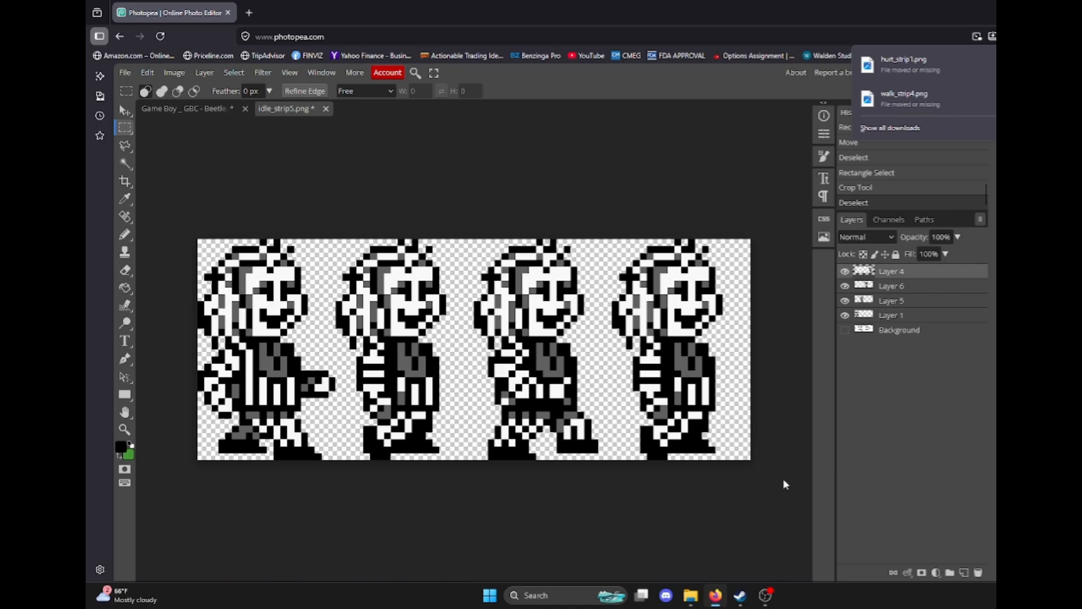
left_click(691, 595)
left_click(609, 530)
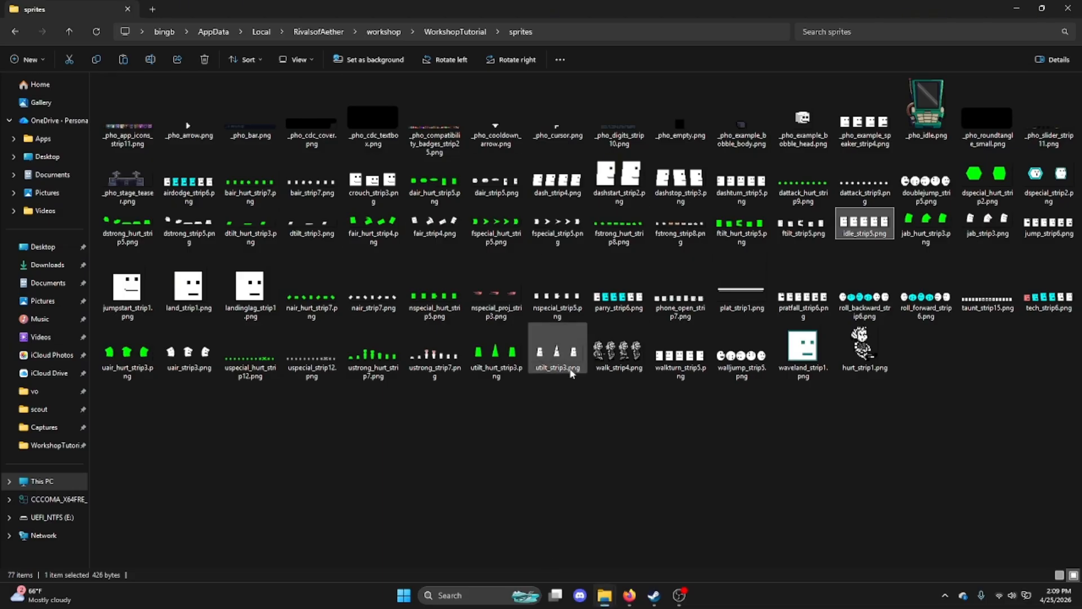
left_click(628, 596)
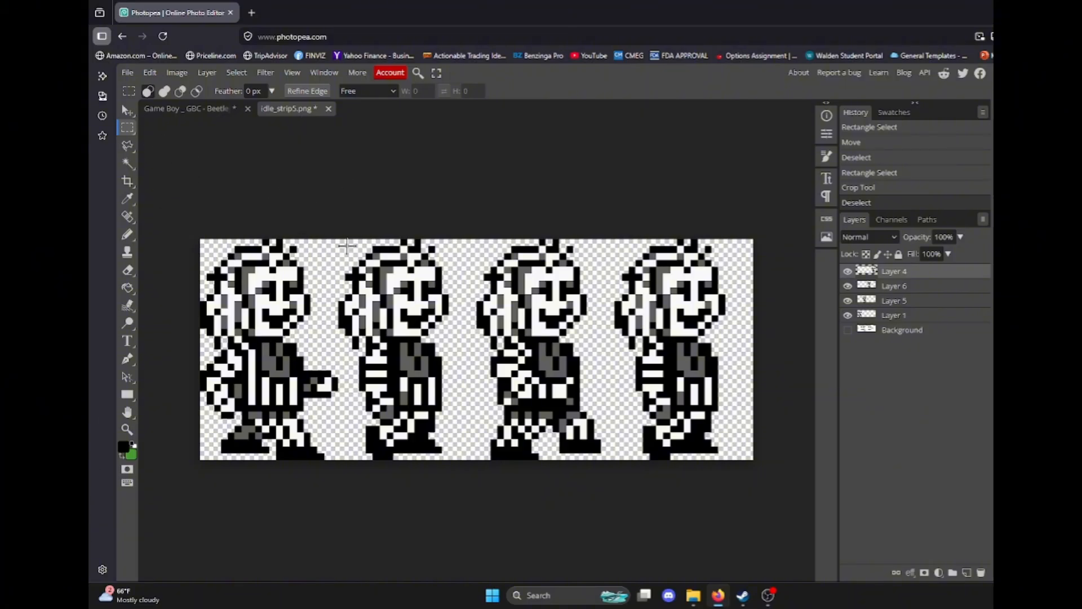
Step: Mark a frame-wide rectangular selection around the first sprite, and delete Layer 1 and Layer 6
left_click_drag(196, 203, 331, 492)
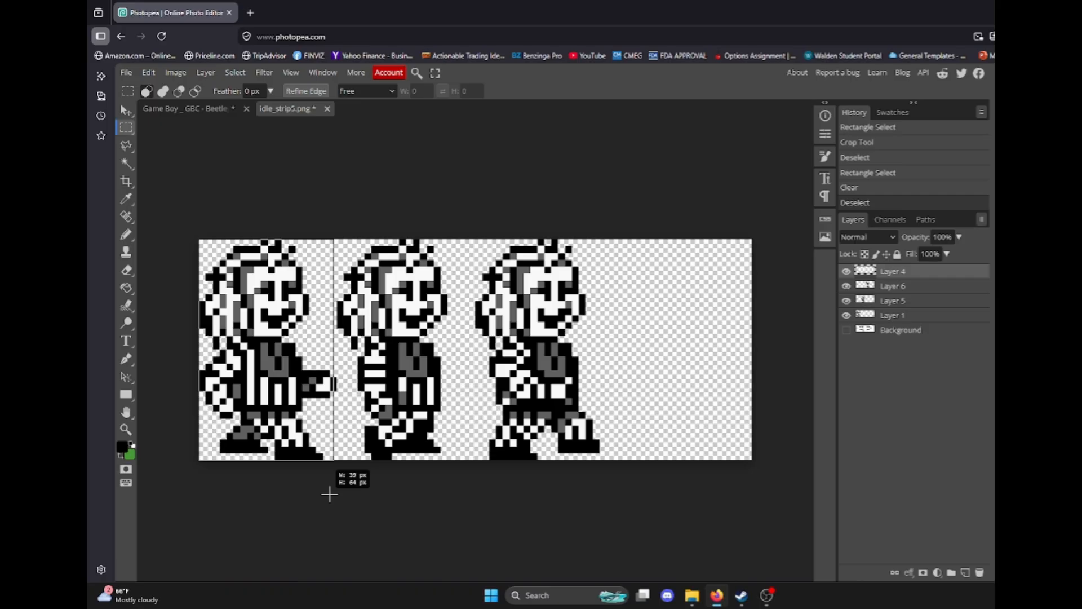
left_click(337, 515)
left_click_drag(196, 225, 334, 486)
left_click_drag(896, 315, 981, 572)
left_click_drag(896, 286, 980, 572)
Step: Move the remaining Layer 5 sprite left and crop the canvas tightly around it
left_click(128, 110)
left_click_drag(418, 363, 376, 361)
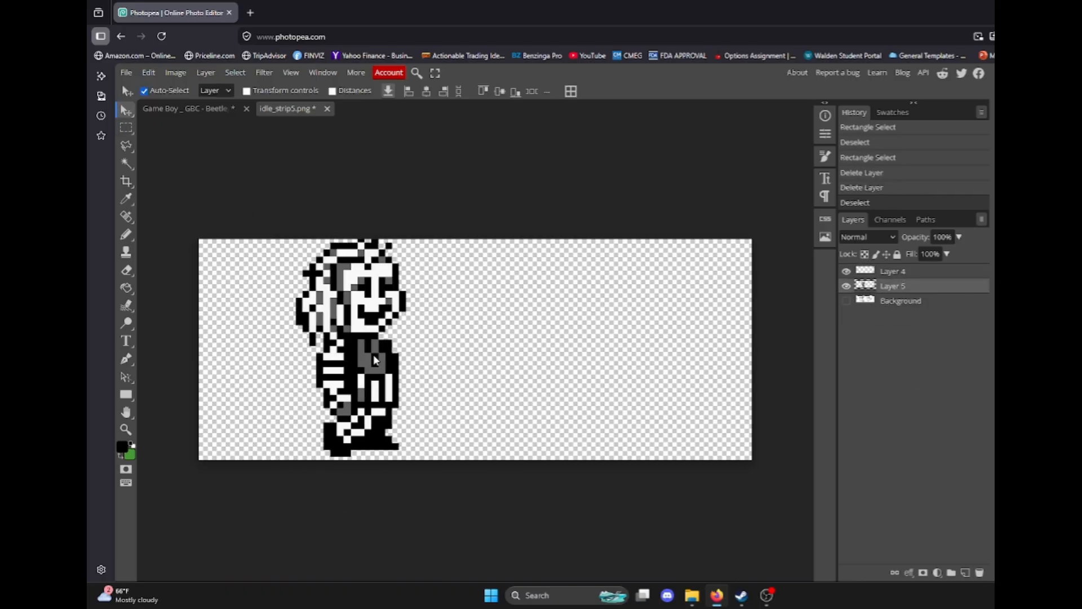
right_click(879, 286)
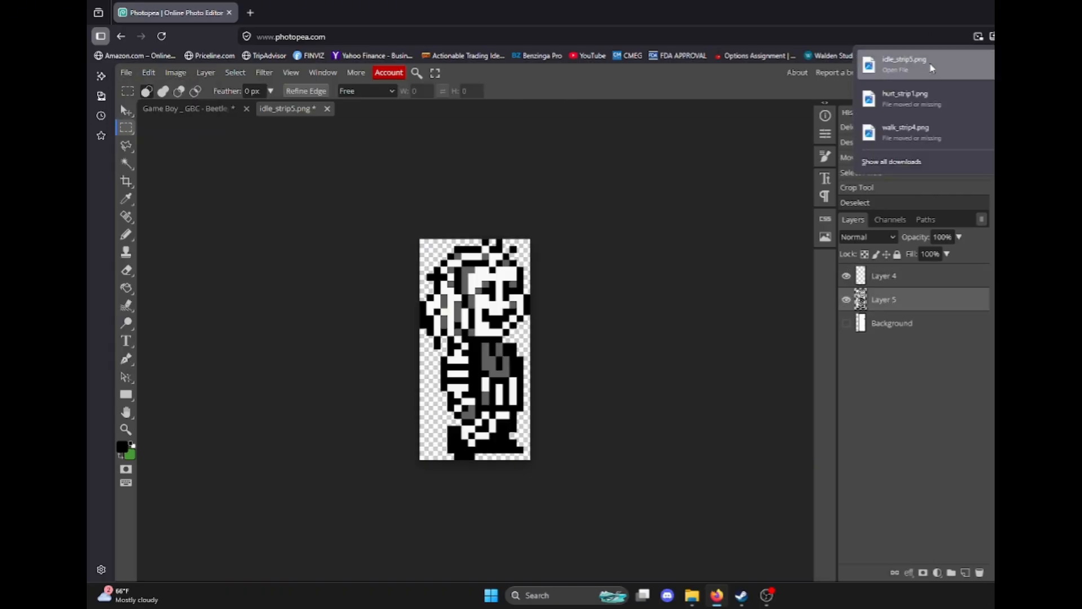
Step: Move the downloaded idle_strip5.png into the WorkshopTutorial sprites folder, replacing the file of the same name
left_click_drag(890, 67, 584, 416)
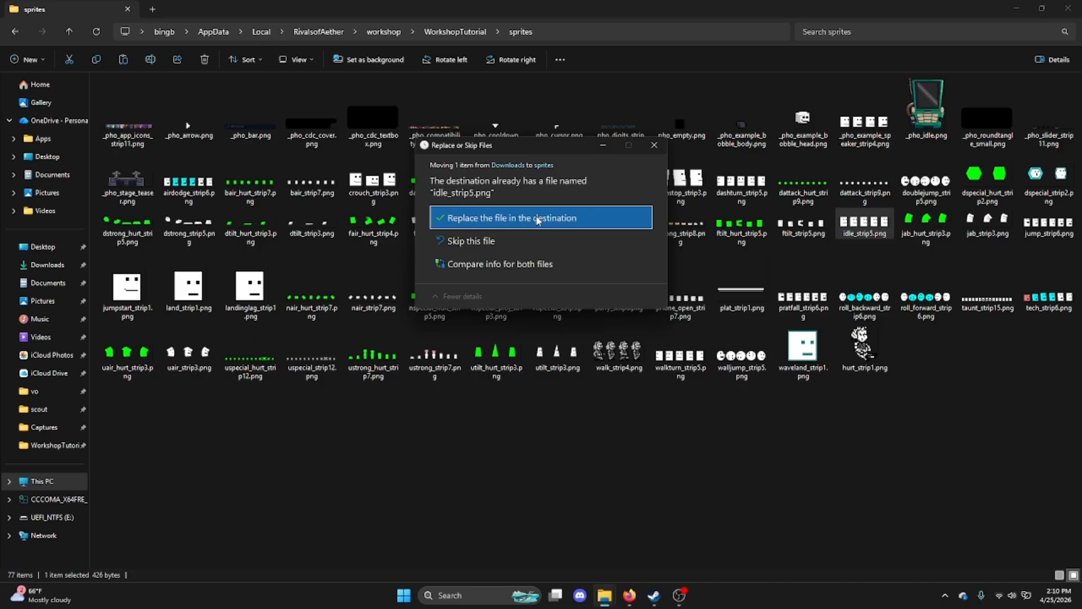
left_click(540, 219)
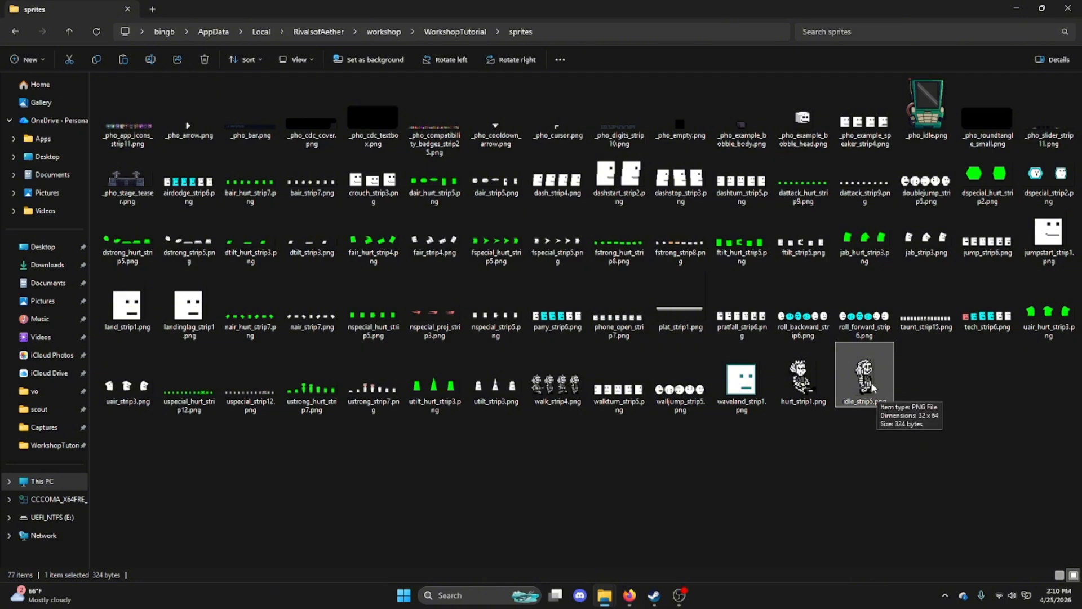
Step: Rename idle_strip5.png in the sprites folder as idle_strip1.png
right_click(870, 382)
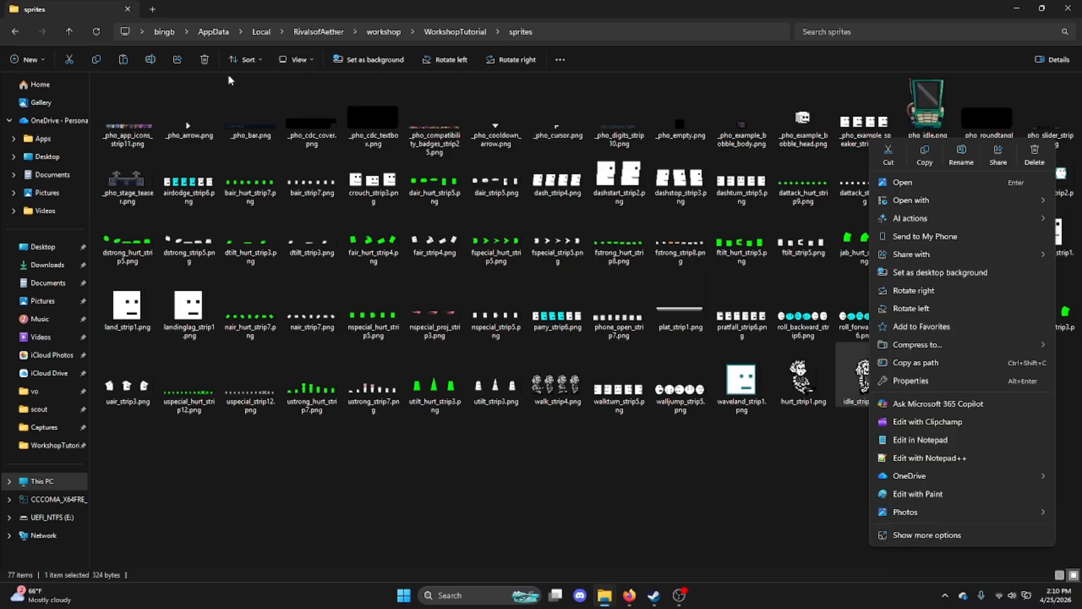
left_click(155, 62)
left_click_drag(619, 243, 981, 514)
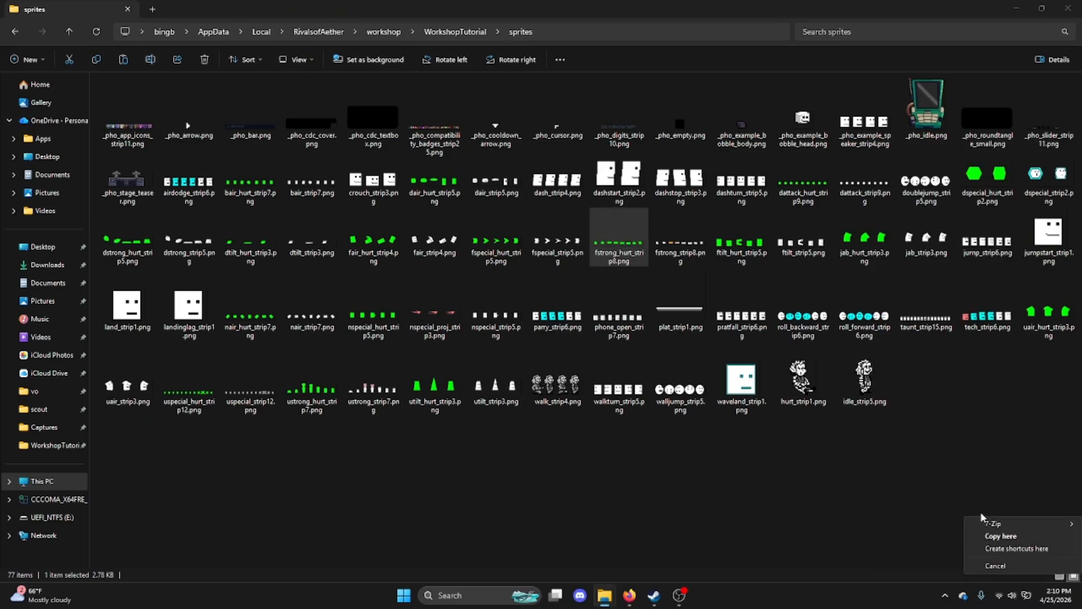
left_click(881, 421)
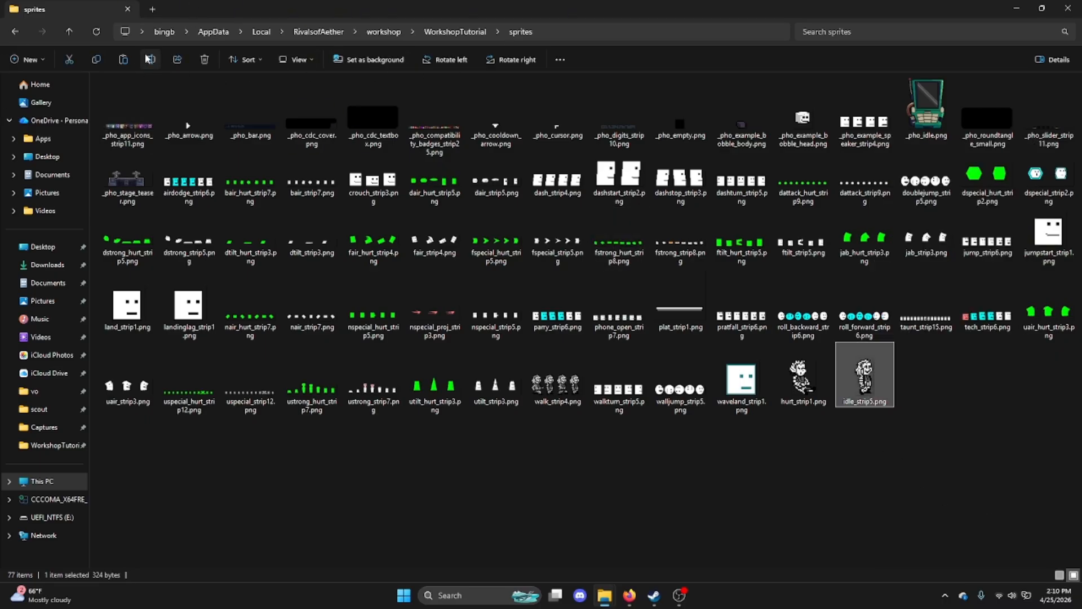
left_click(865, 401)
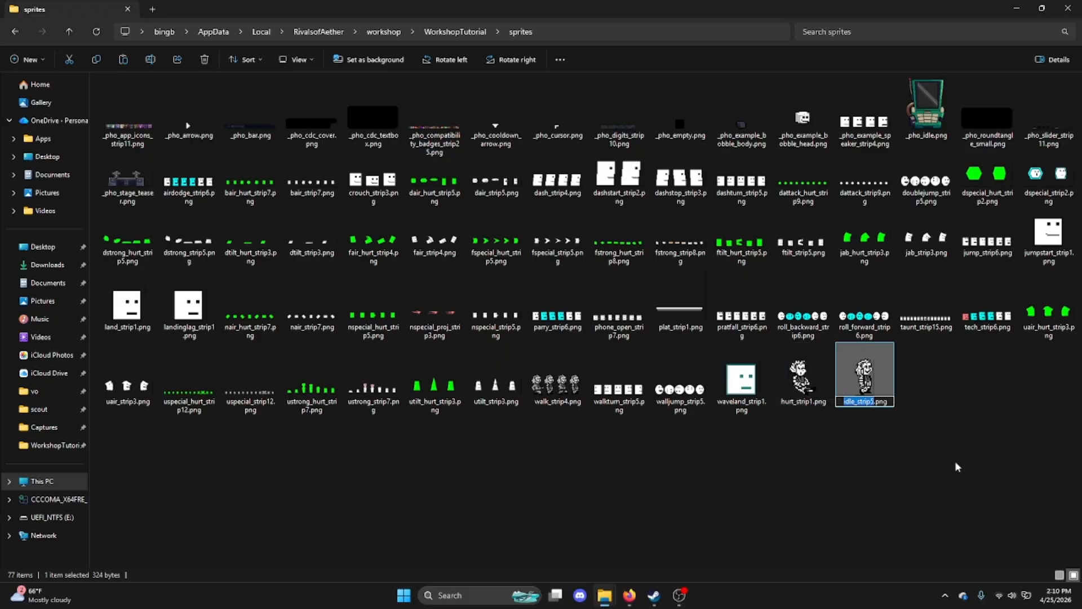
key("BackSpace")
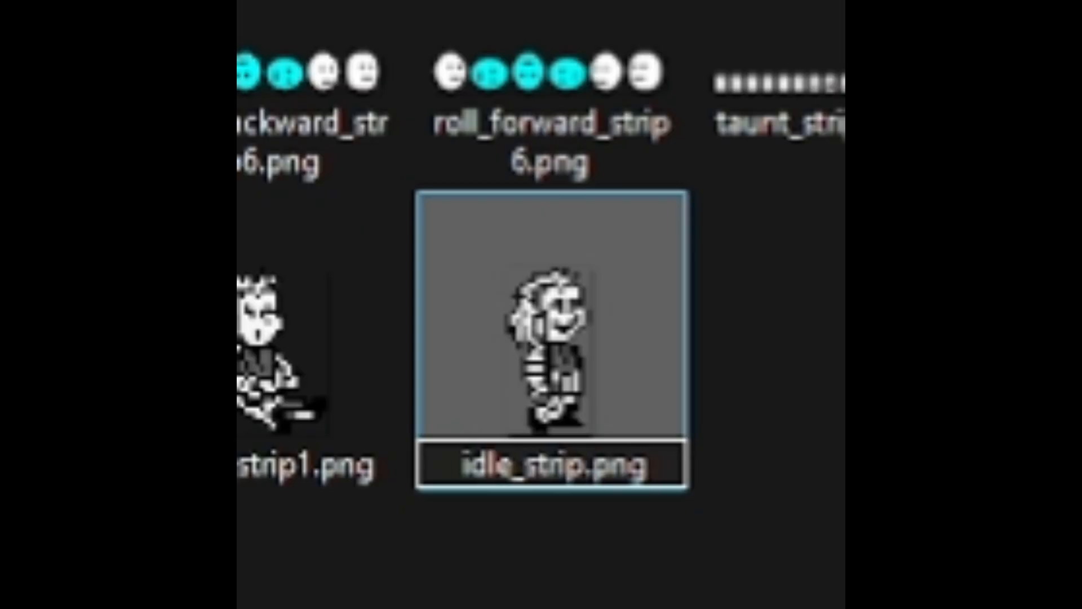
type("1")
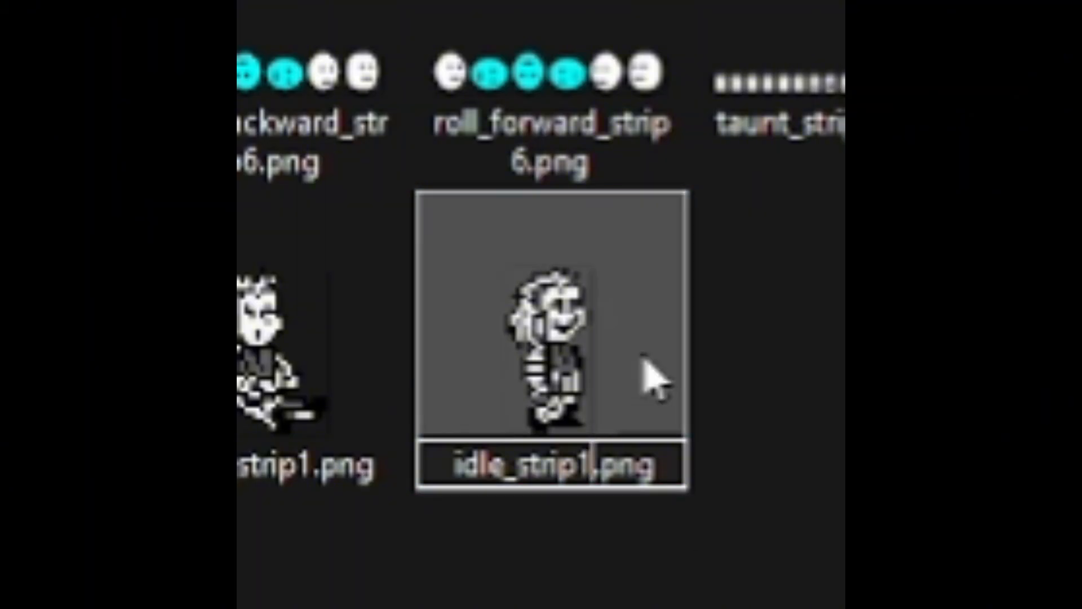
left_click(568, 309)
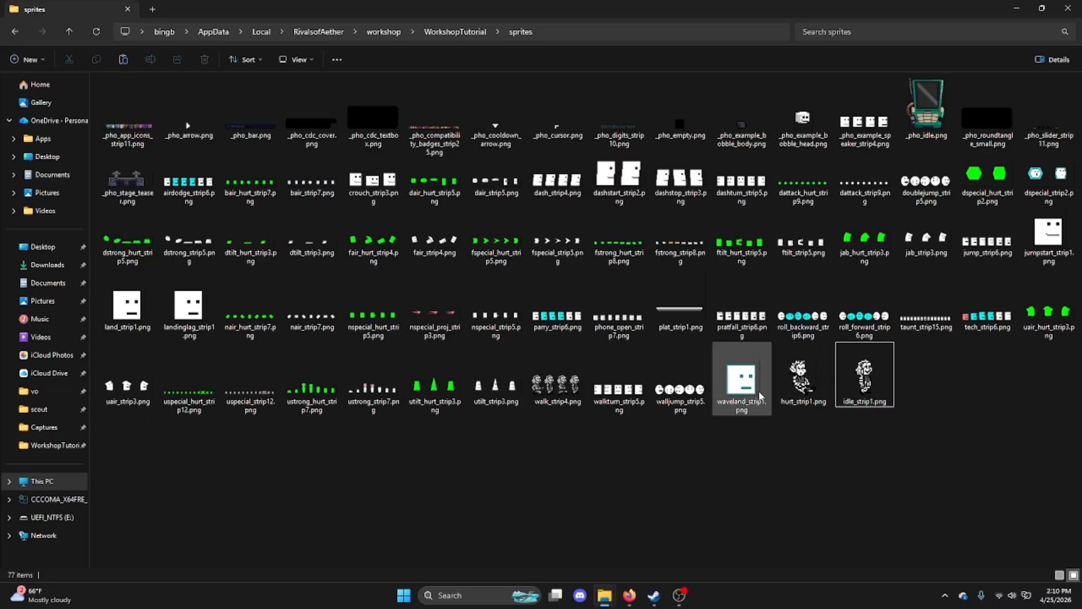
Step: Launch Rivals of Aether and open the local Practice mode
left_click(654, 595)
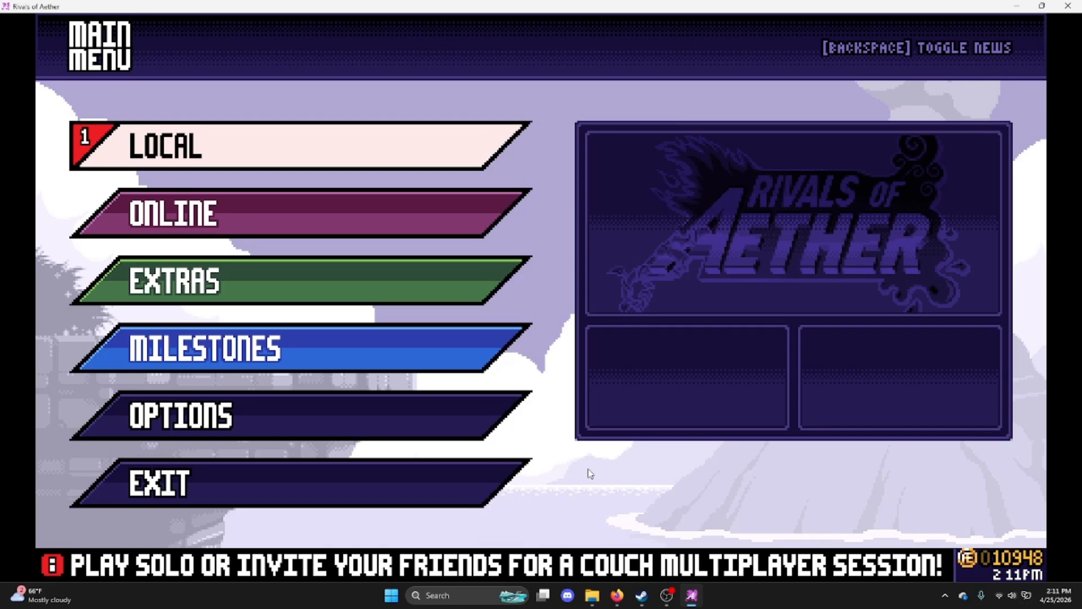
key("Return")
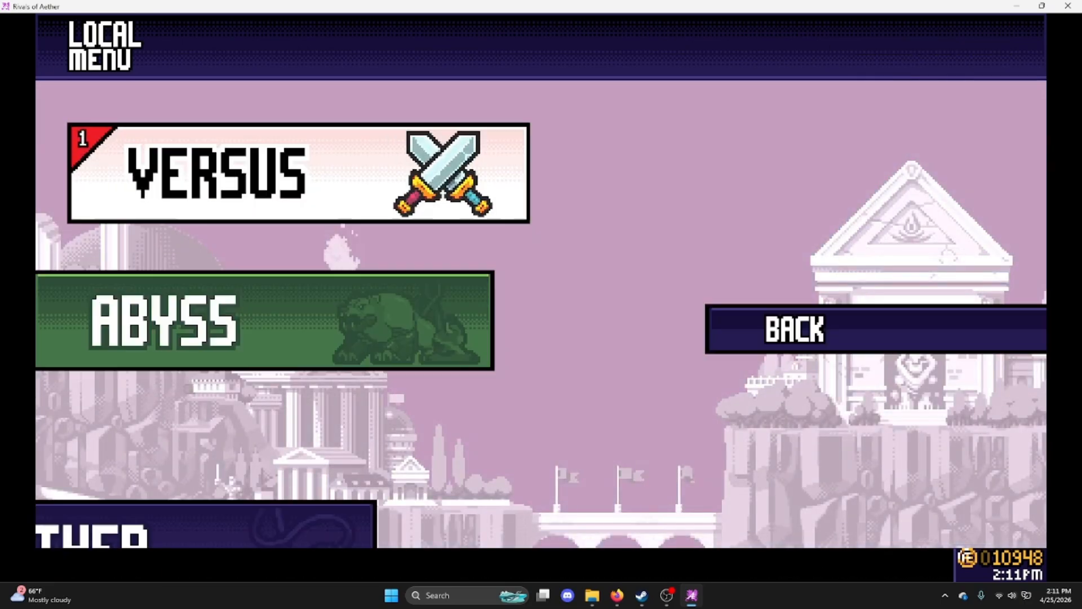
key("Right")
key("Down")
key("Return")
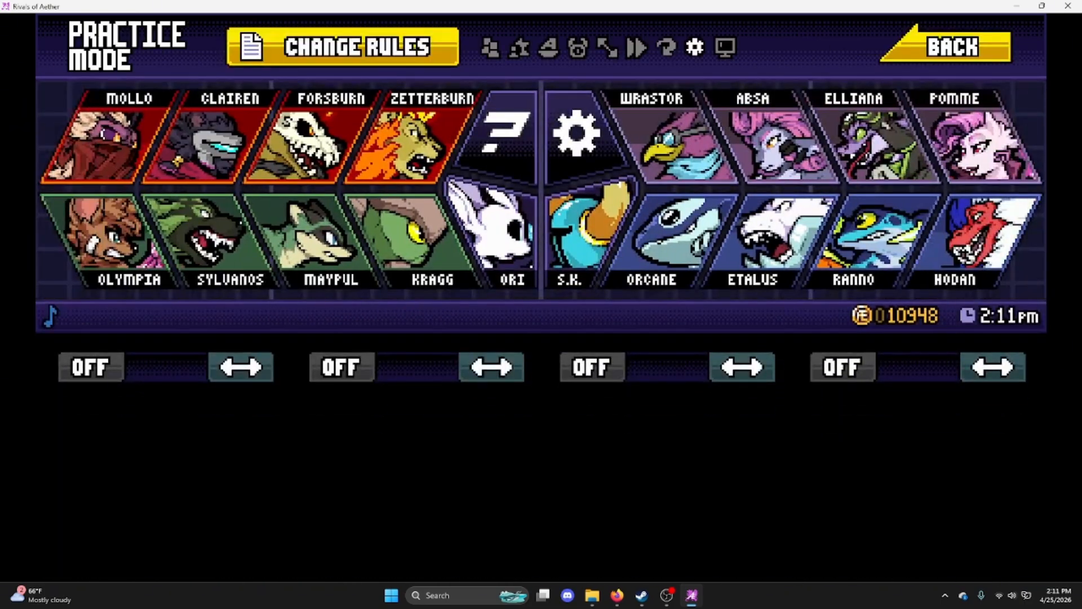
Step: Join Practice mode as Player 1 and choose the Workshop Tutorial character from the custom workshop characters
key("Return")
key("Up")
key("Right")
key("Left")
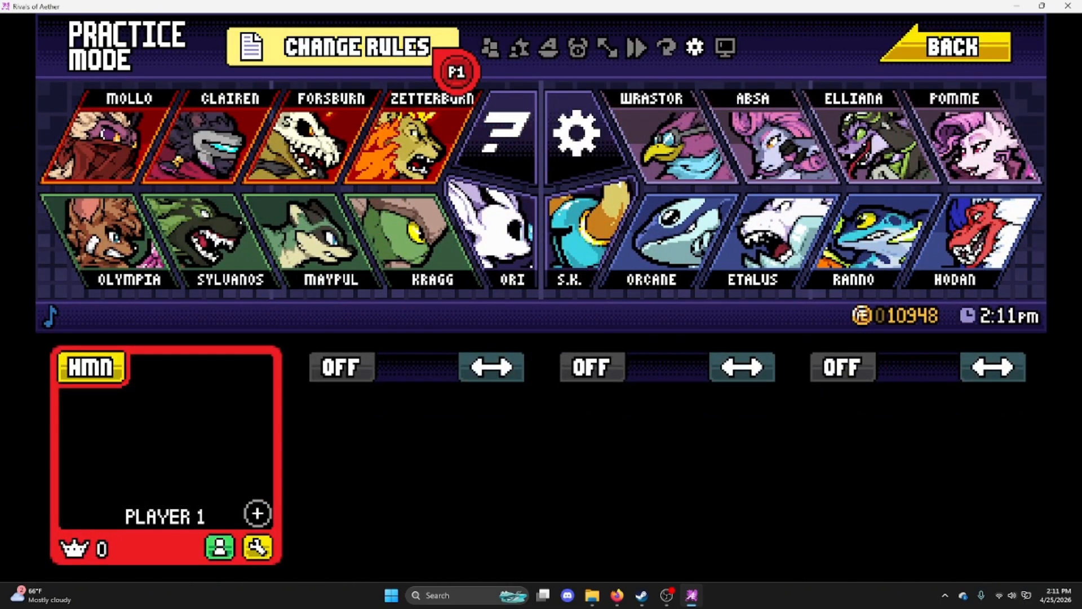
key("Right")
key("Down")
key("Right")
key("Up")
key("Left")
key("Up")
key("Left")
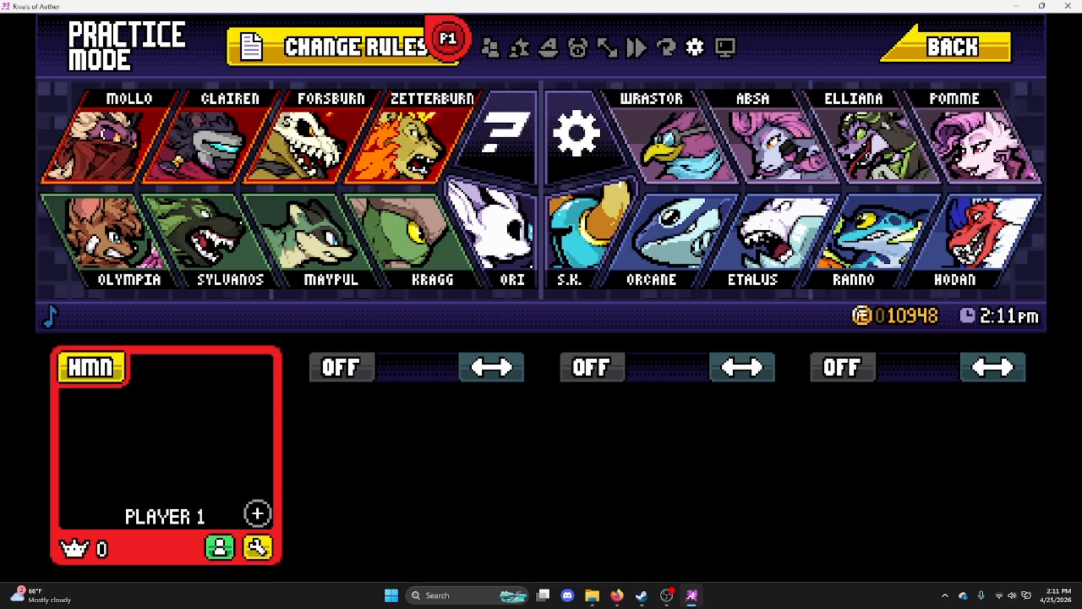
key("Left")
key("Down")
key("Right")
key("Down")
key("Return")
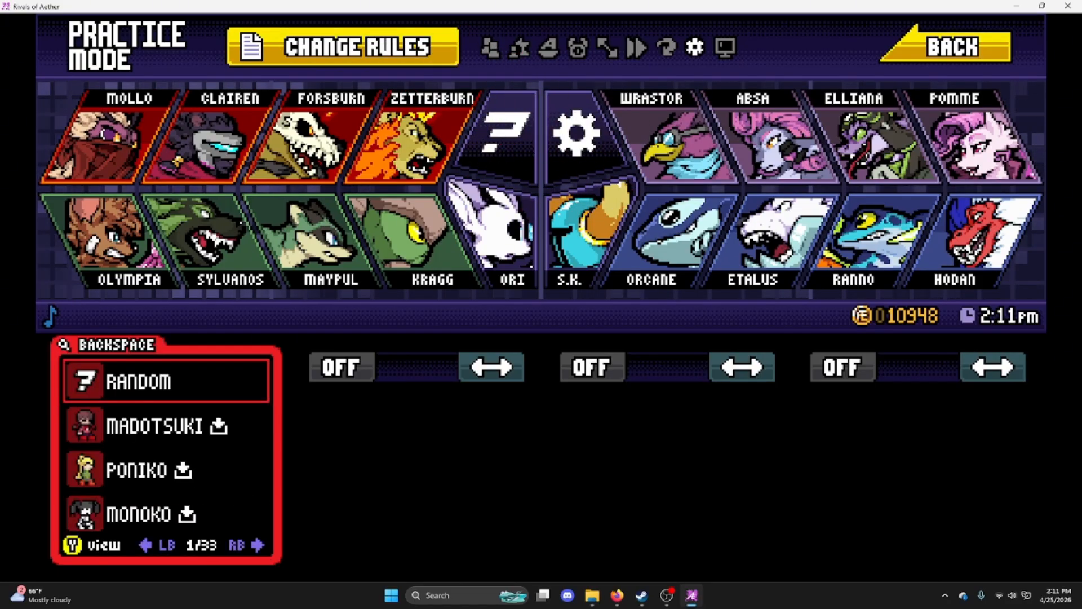
key("Up")
key("Return")
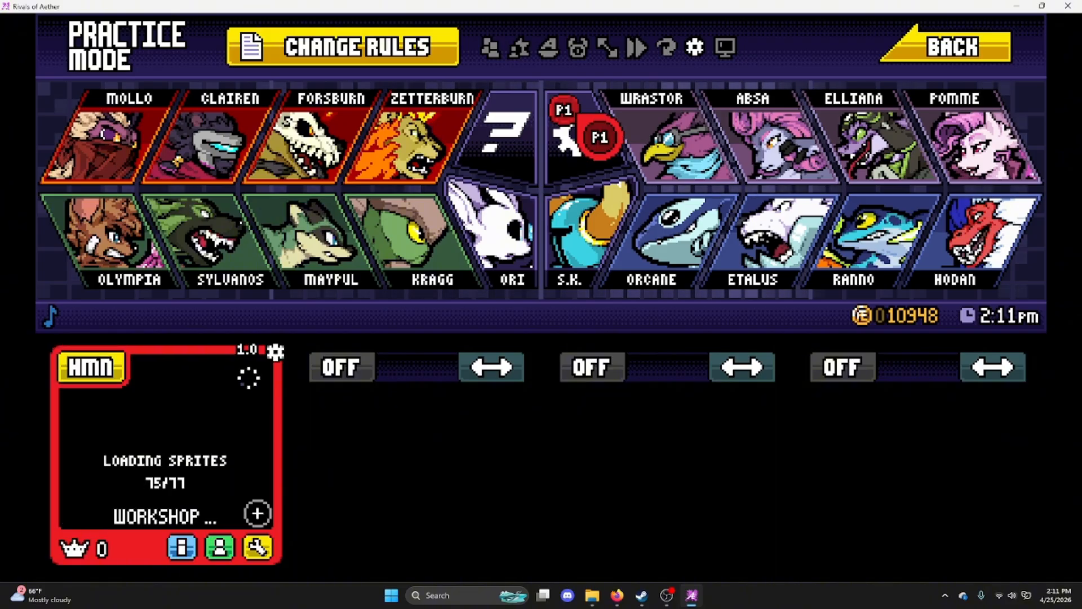
Step: Start a solo practice match with the loaded workshop character on the grid training stage
key("Down")
key("Down")
key("Down")
key("Return")
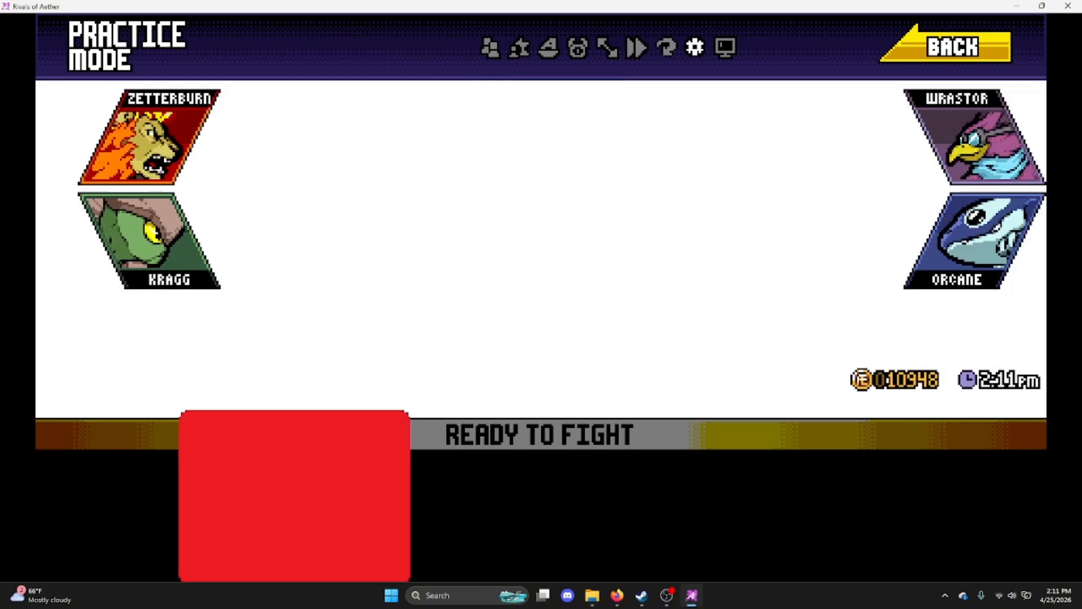
key("Return")
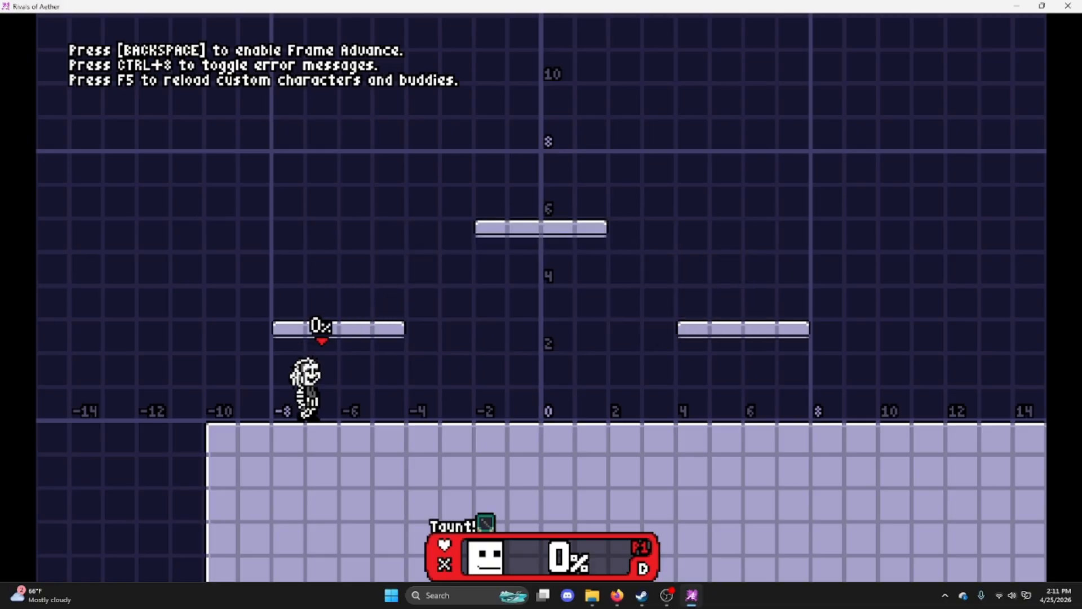
Step: Walk the character back and forth across the stage, stopping in between, to examine its new walk and idle sprites
key("Right")
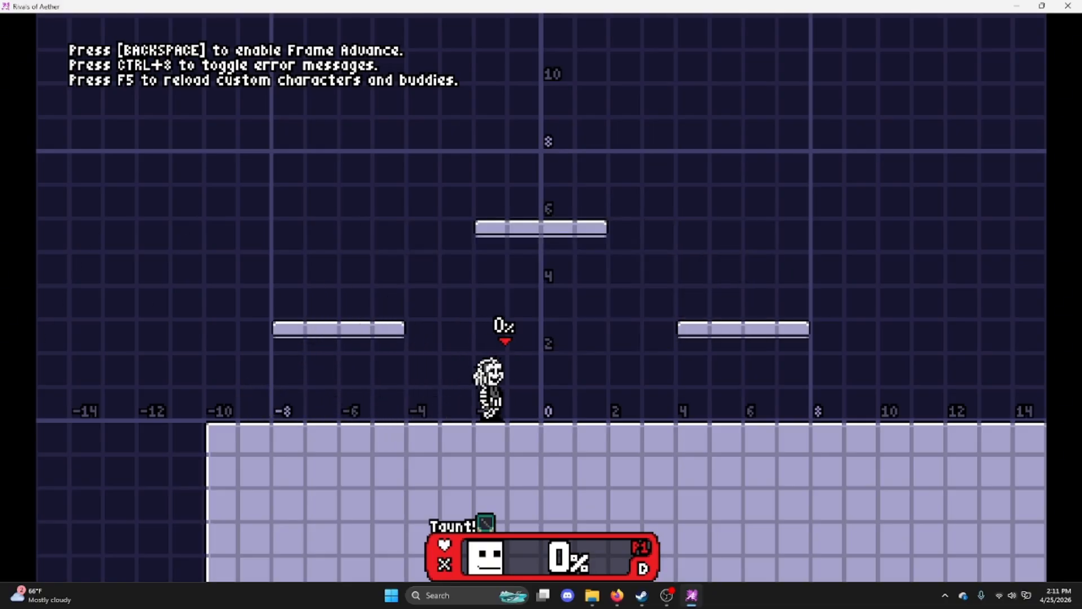
key("Right")
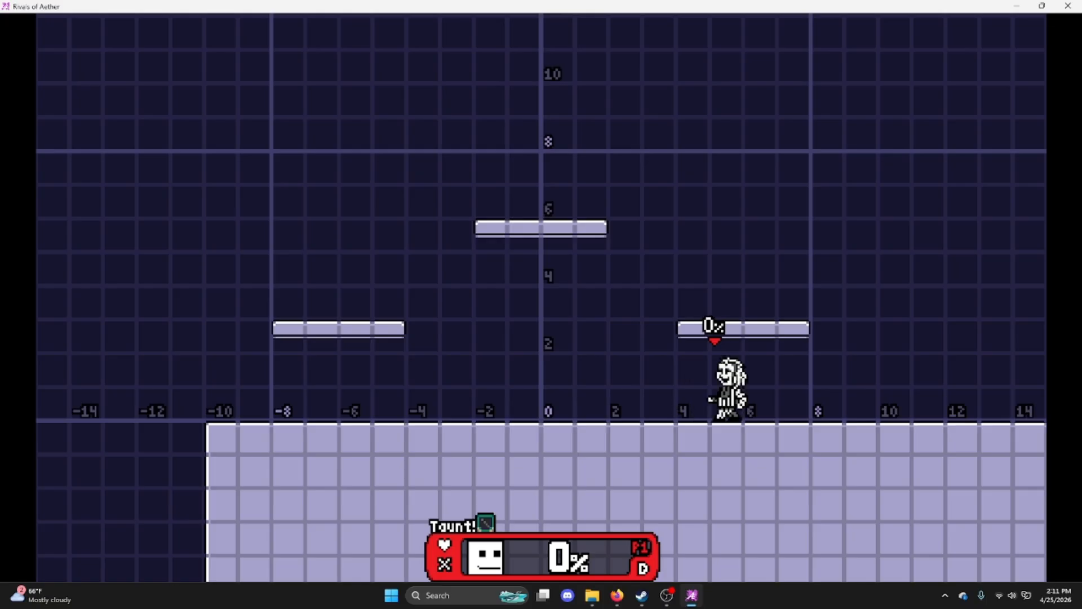
key("Left")
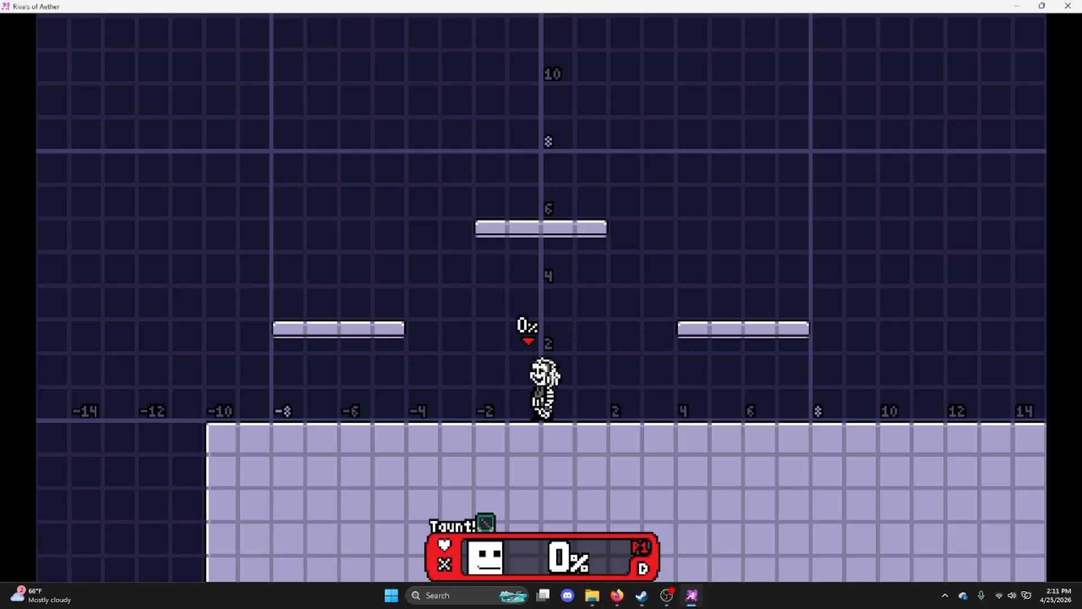
key("Left")
key("Right")
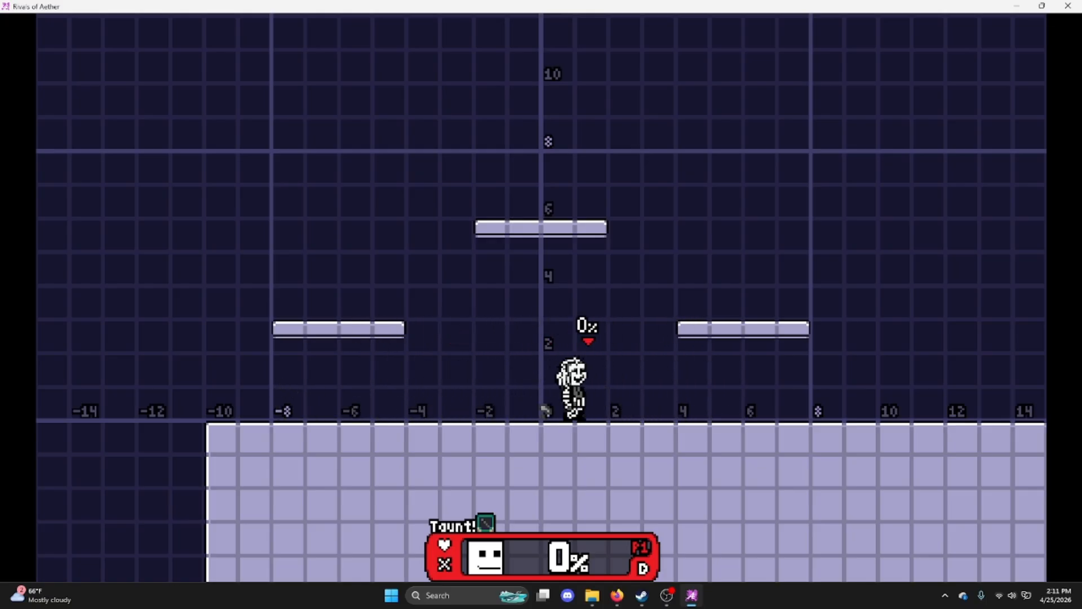
key("Right")
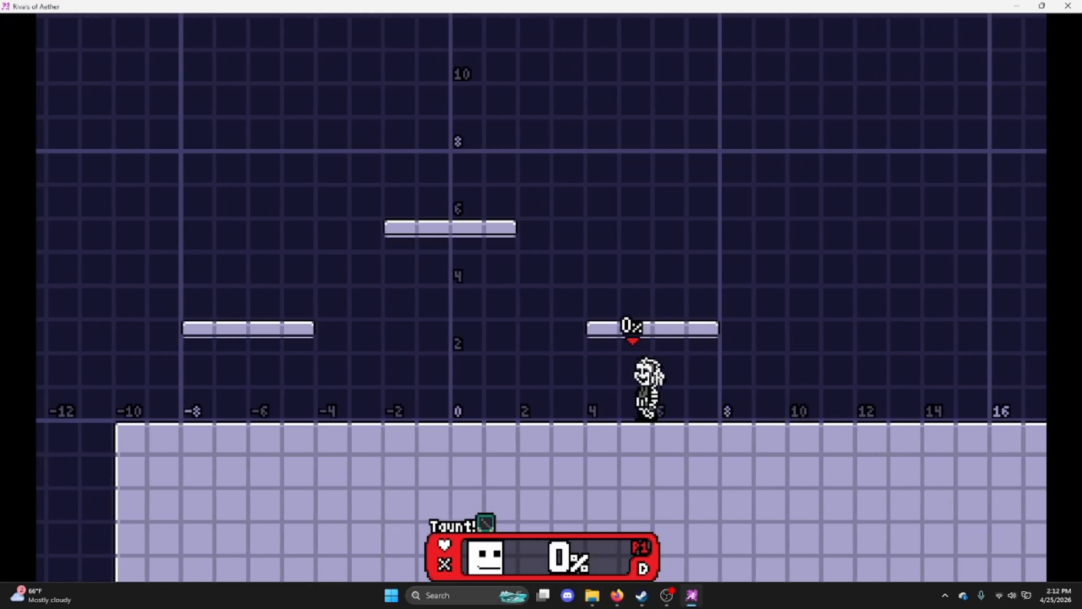
key("Right")
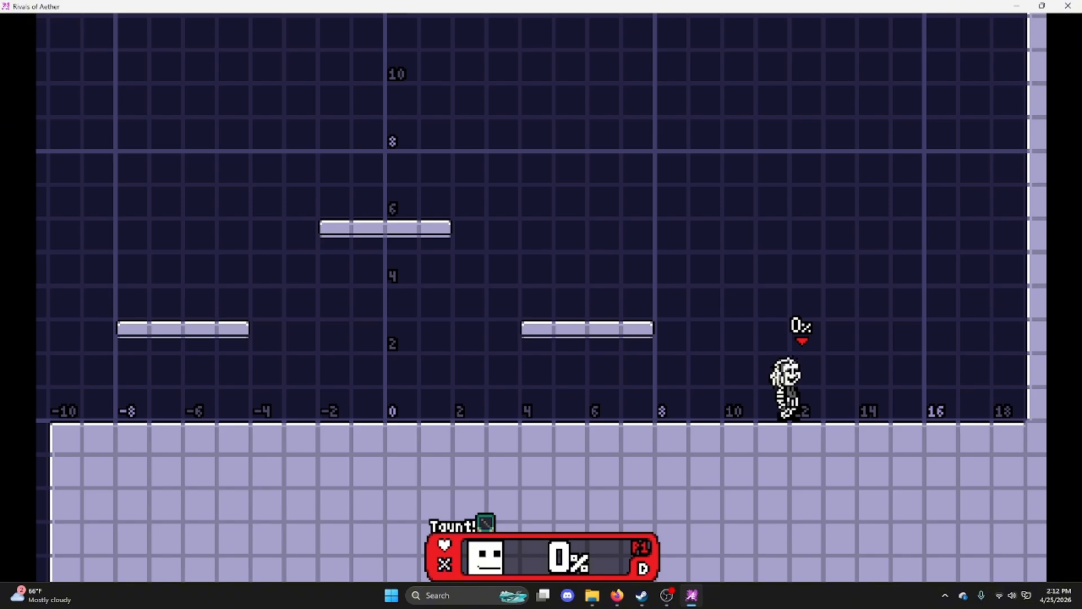
Step: Quit to character select, add the S.K. character as a CPU opponent, and start a new practice match
key("Return")
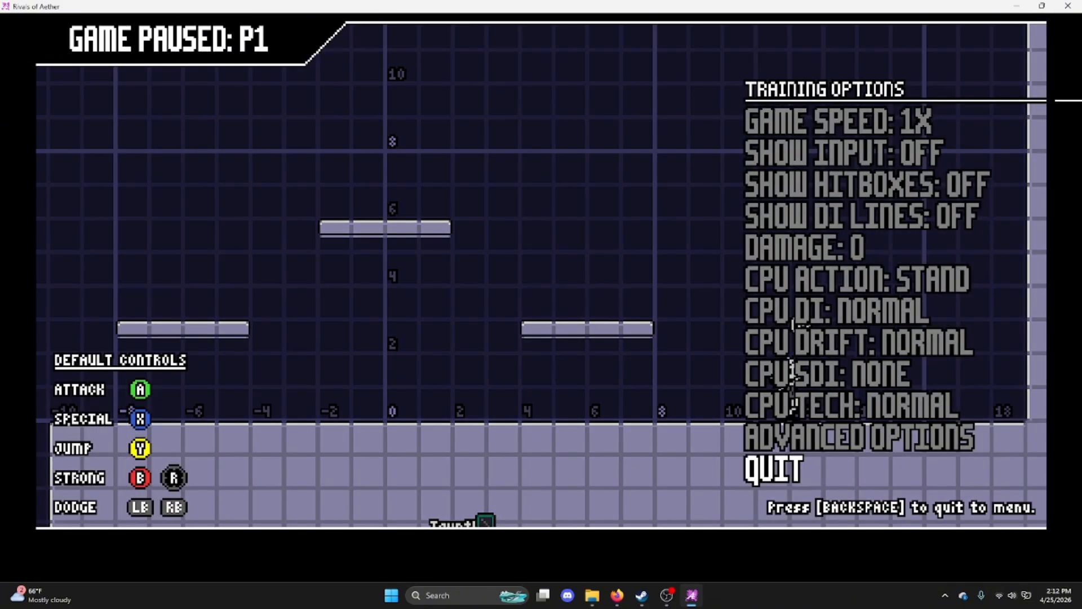
key("BackSpace")
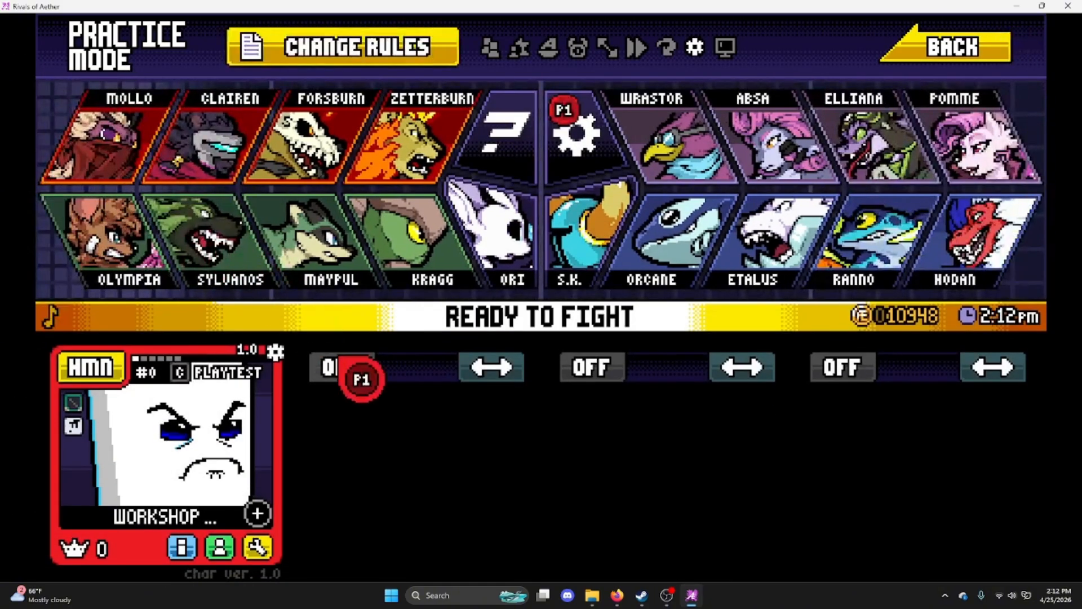
key("z")
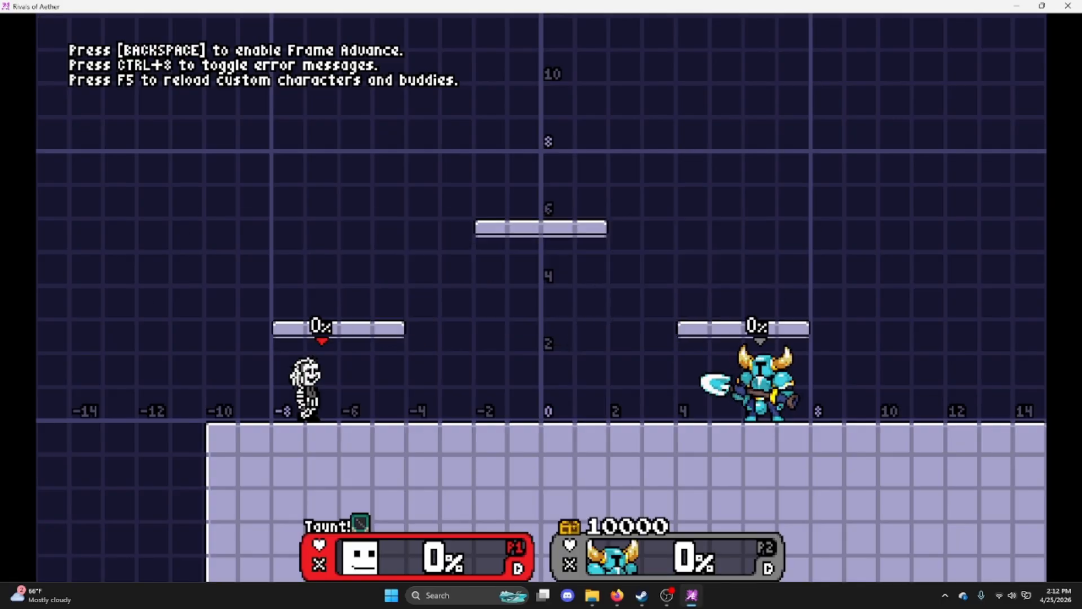
Step: Walk the character up to the S.K. opponent and back to center stage to compare their sprites
key("Right")
key("Right")
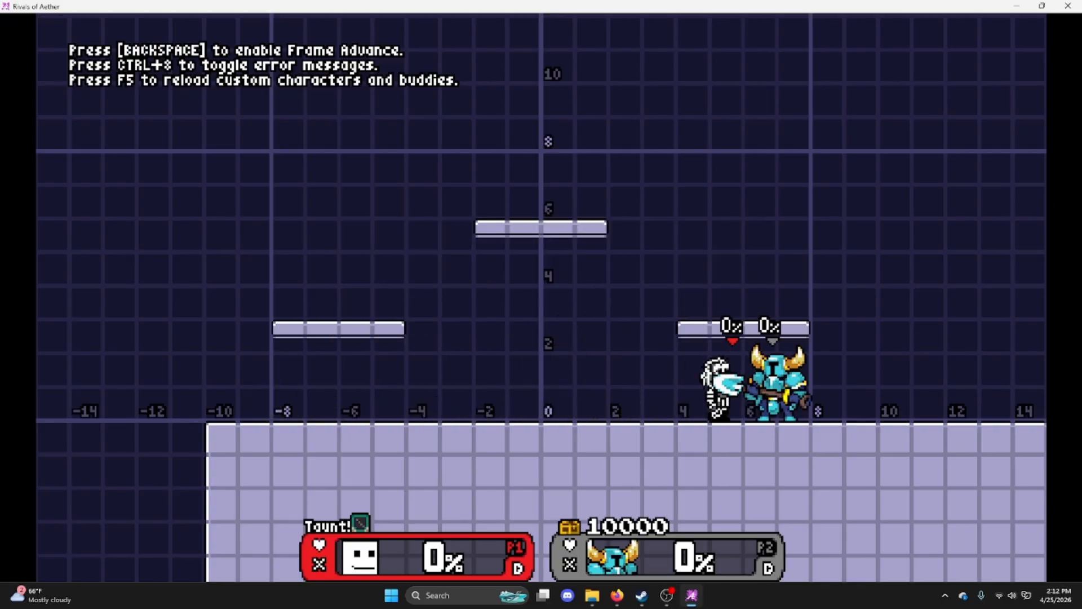
key("Left")
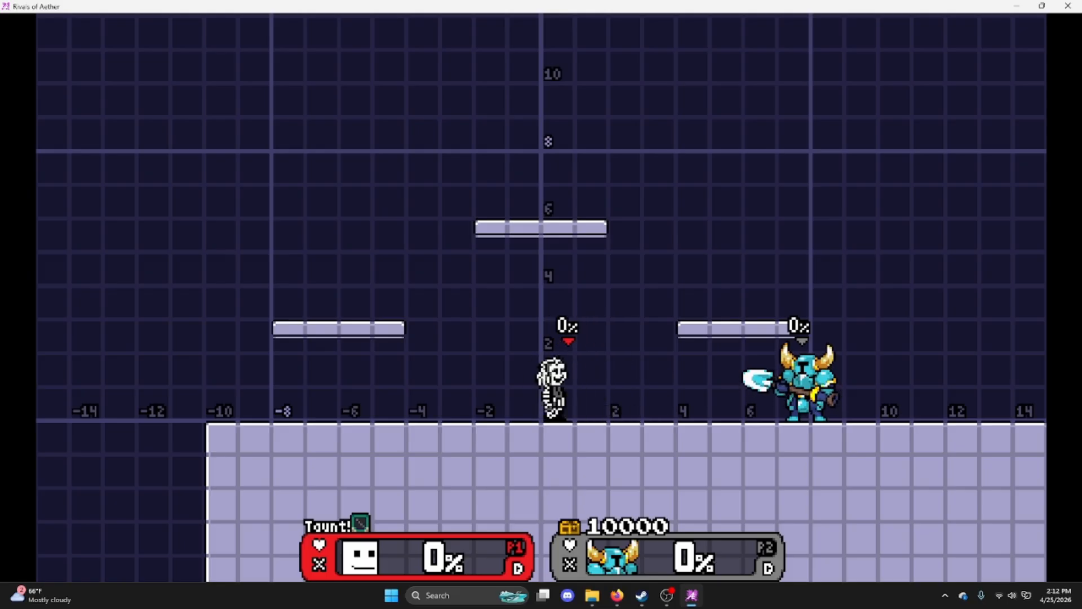
Step: Pause the match, set the CPU action to Fight in the training options, and resume
key("Escape")
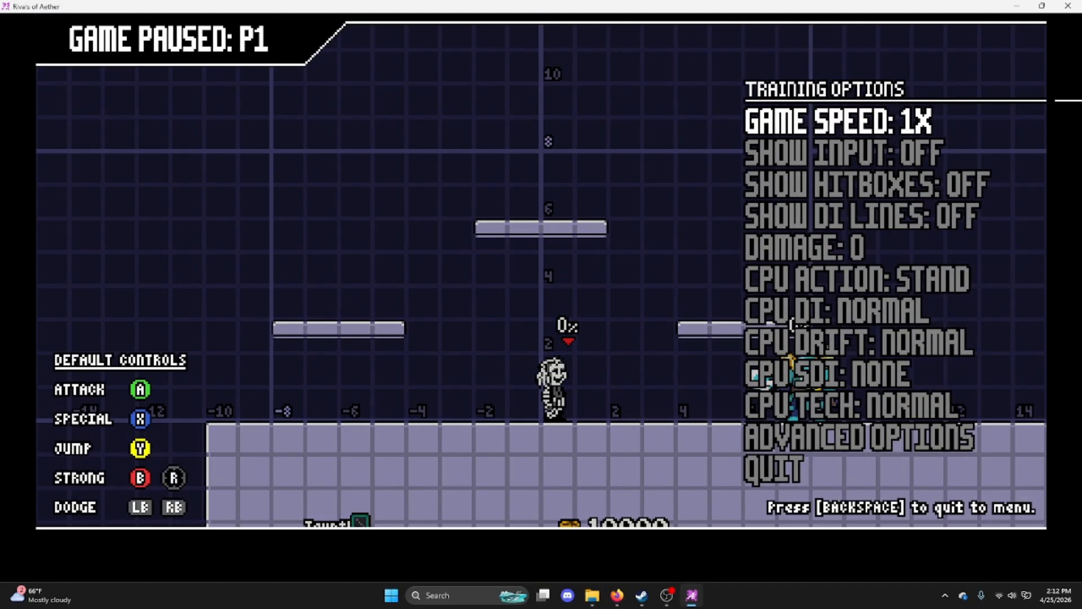
key("Down")
key("Down")
key("Down")
key("Down")
key("Down")
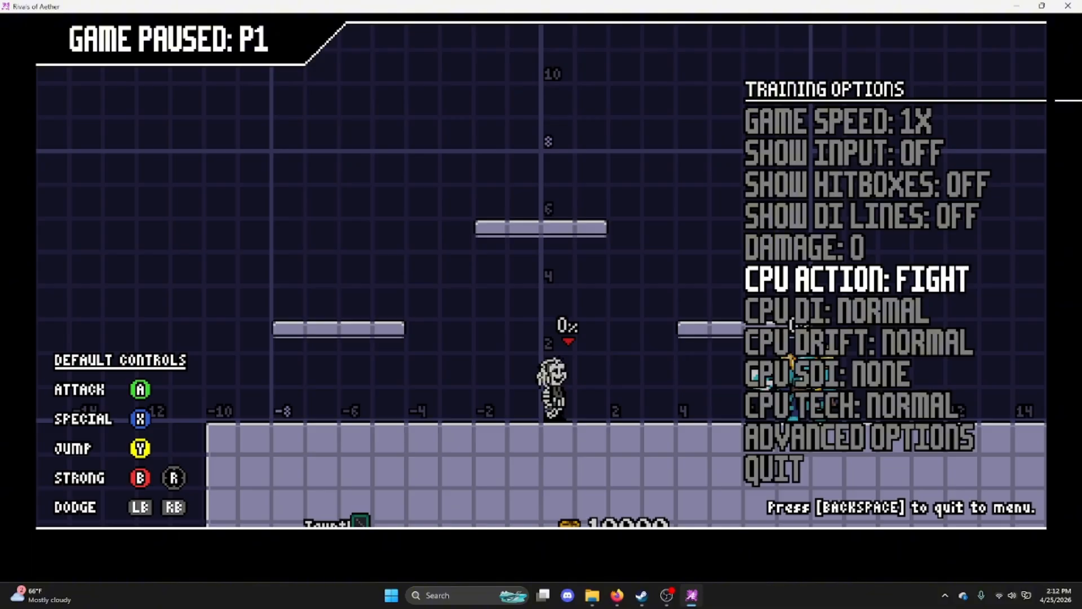
key("Escape")
Step: Move the character around the stage under the CPU's attacks to examine its sprites during walking, idling and getting hit
key("Left")
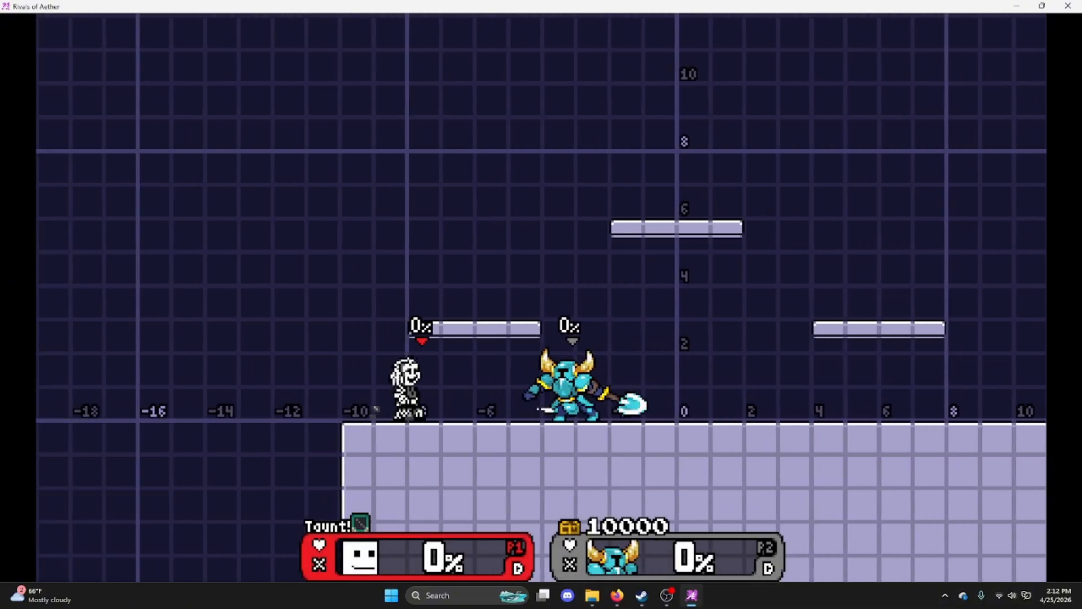
key("Right")
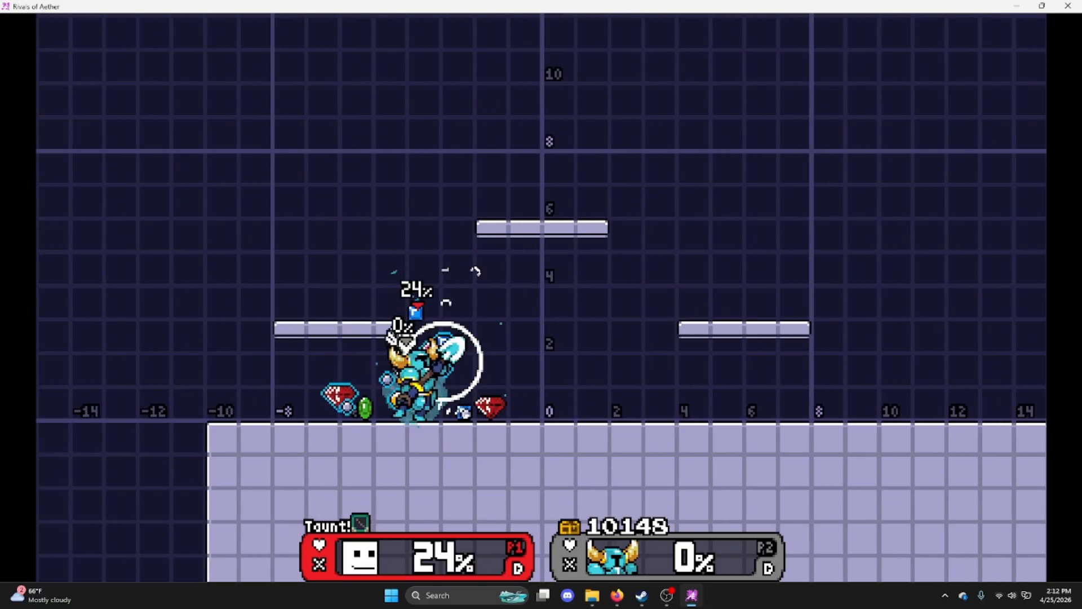
key("Right")
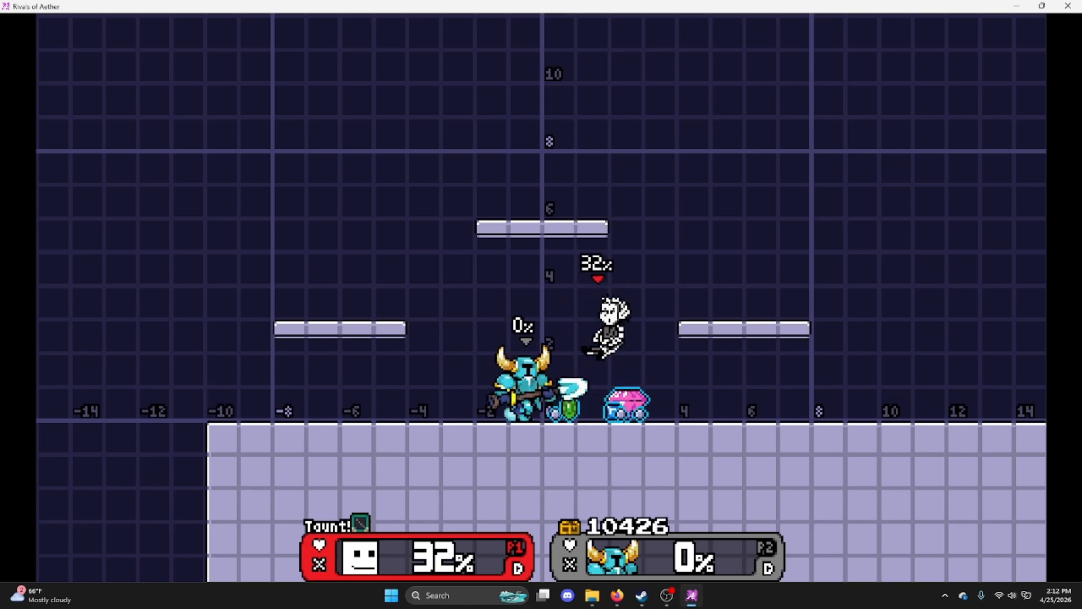
key("Down")
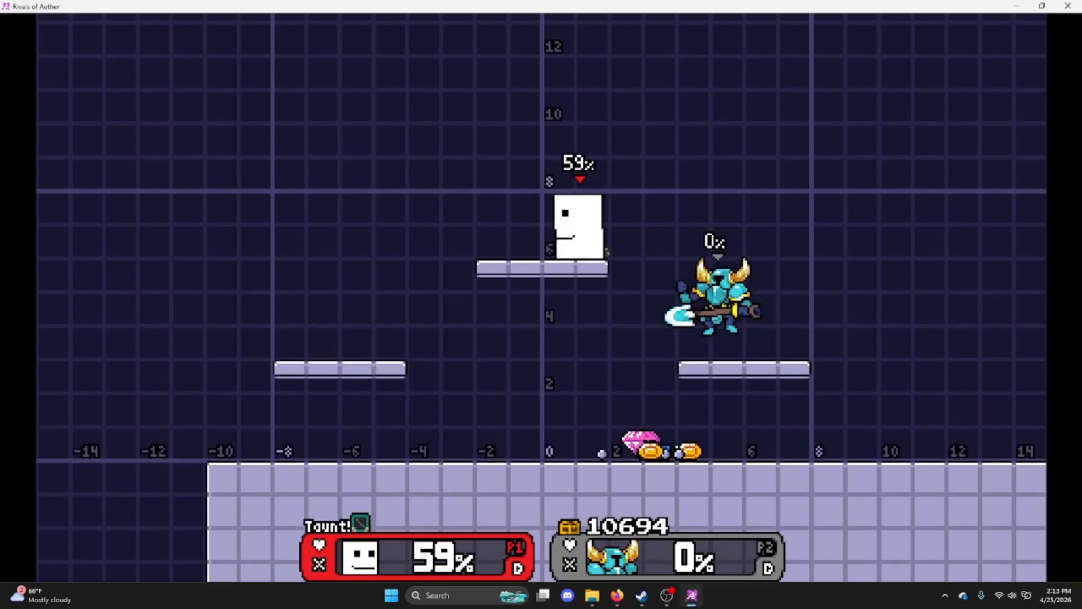
key("Left")
key("Right")
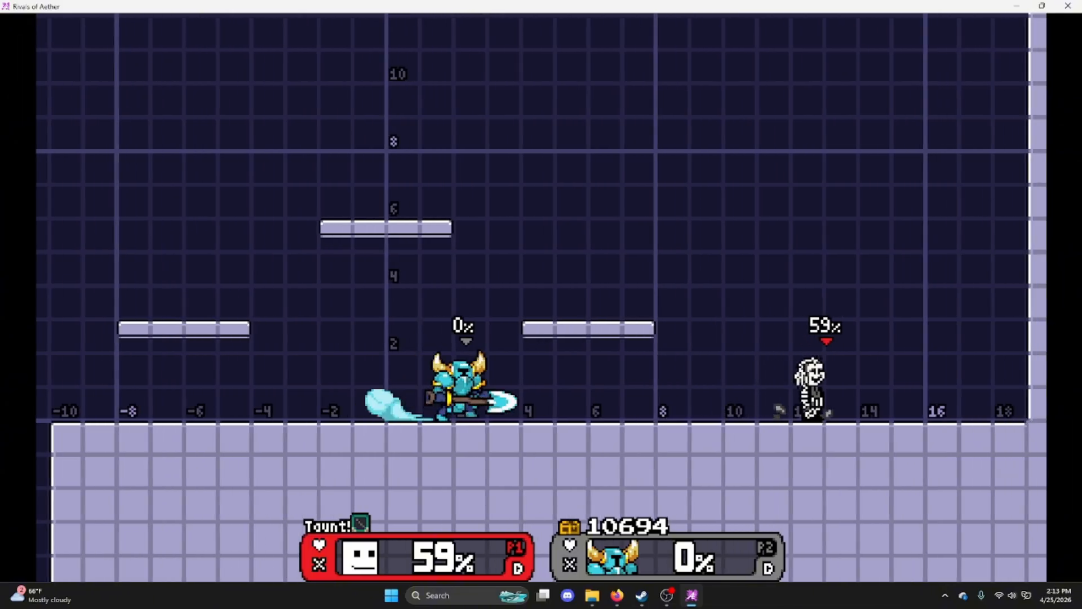
key("Left")
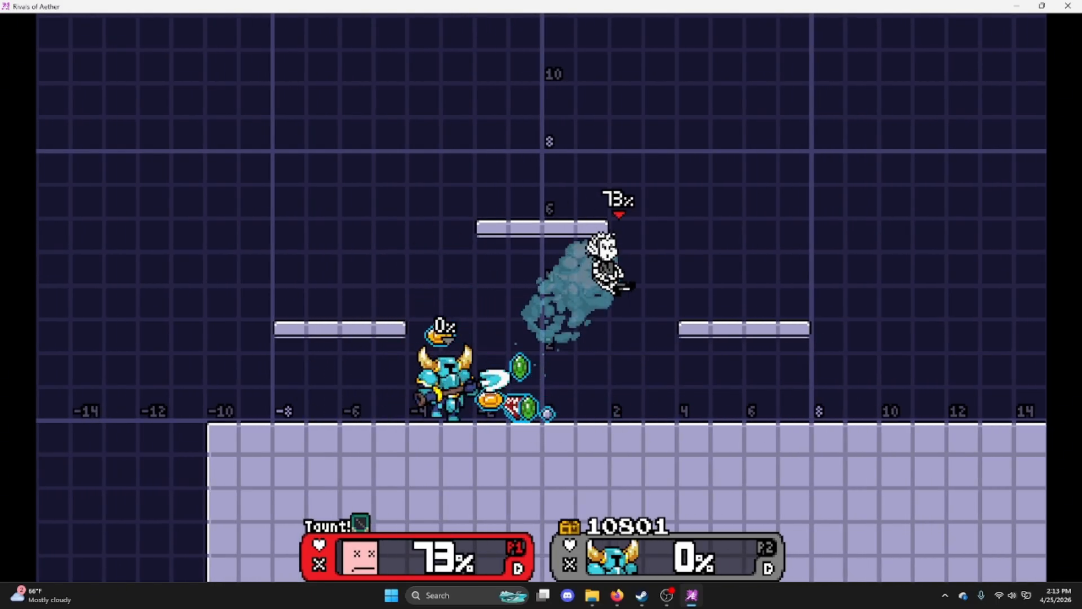
key("Right")
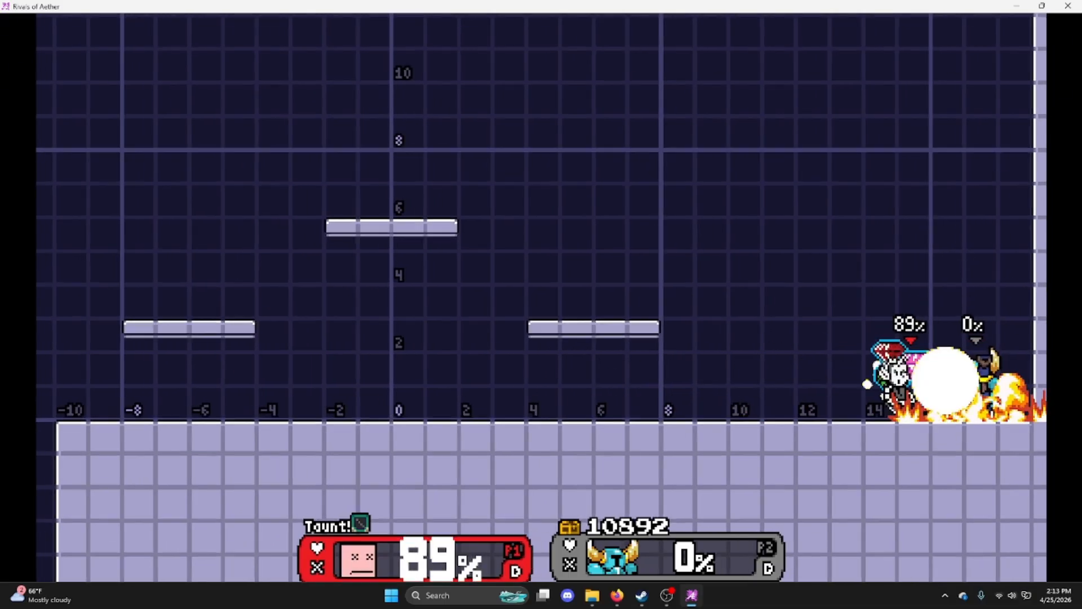
key("Right")
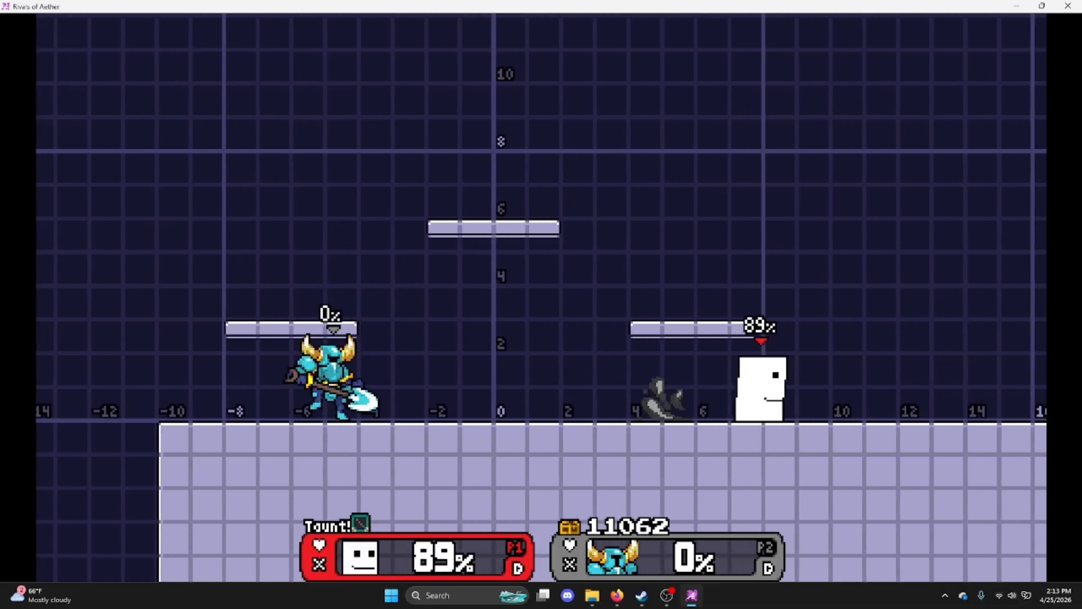
Step: Chase the S.K. opponent across the stage, jumping and attacking it to examine the character's movement, attack and walk sprites
key("Up")
key("Up")
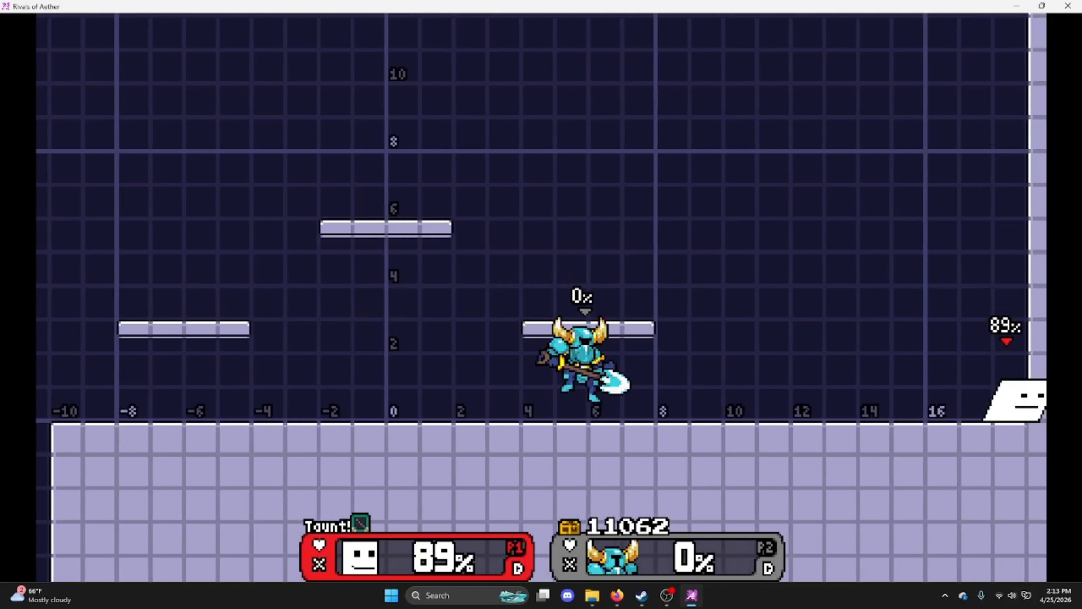
key("Left")
key("x")
key("x")
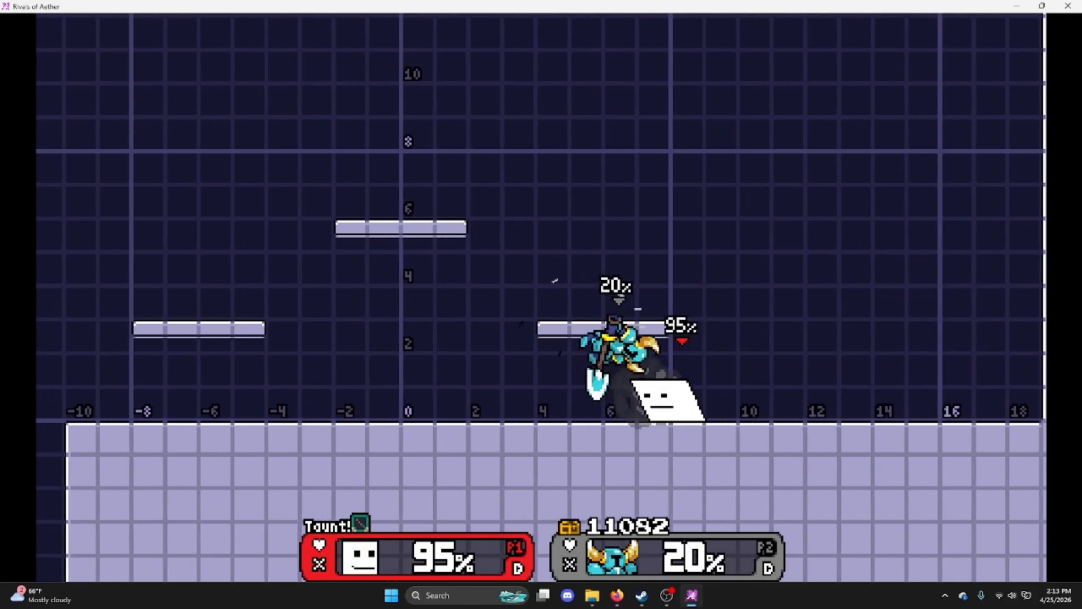
key("Left")
key("x")
key("Right")
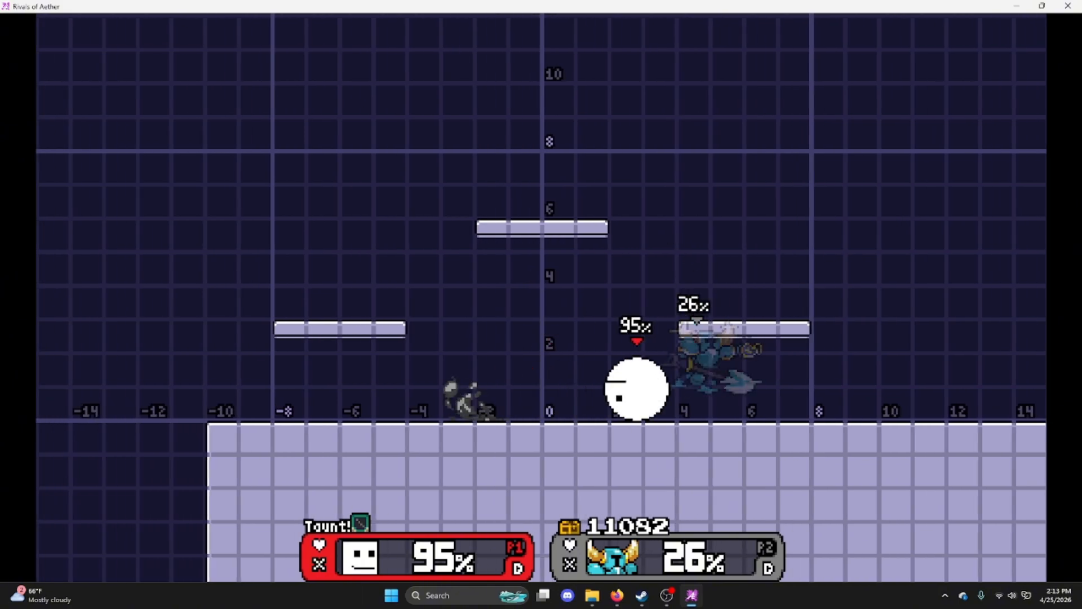
key("Up")
key("Up")
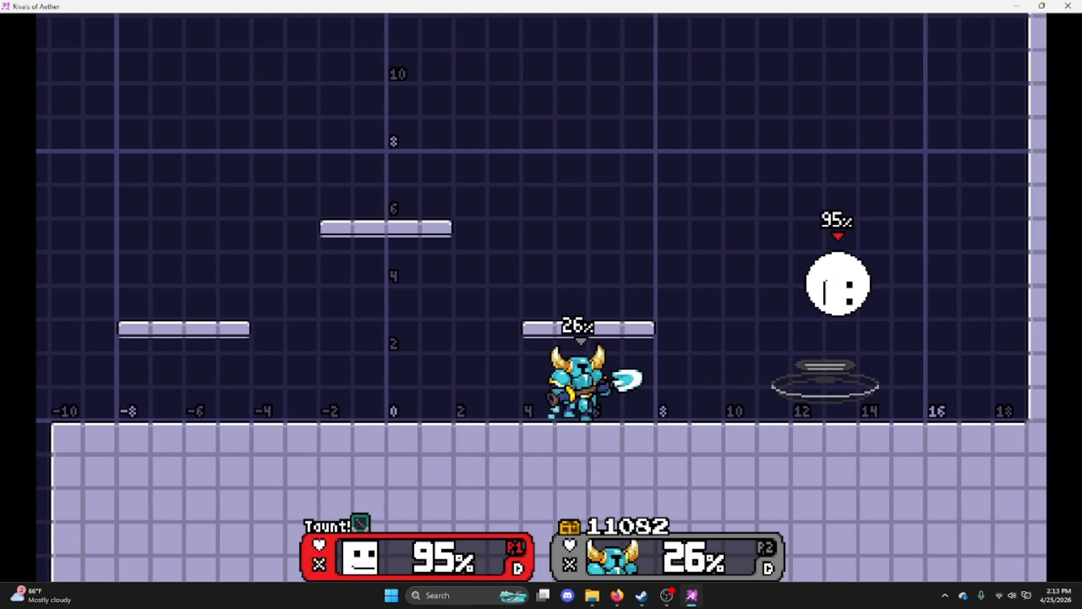
key("Left")
key("x")
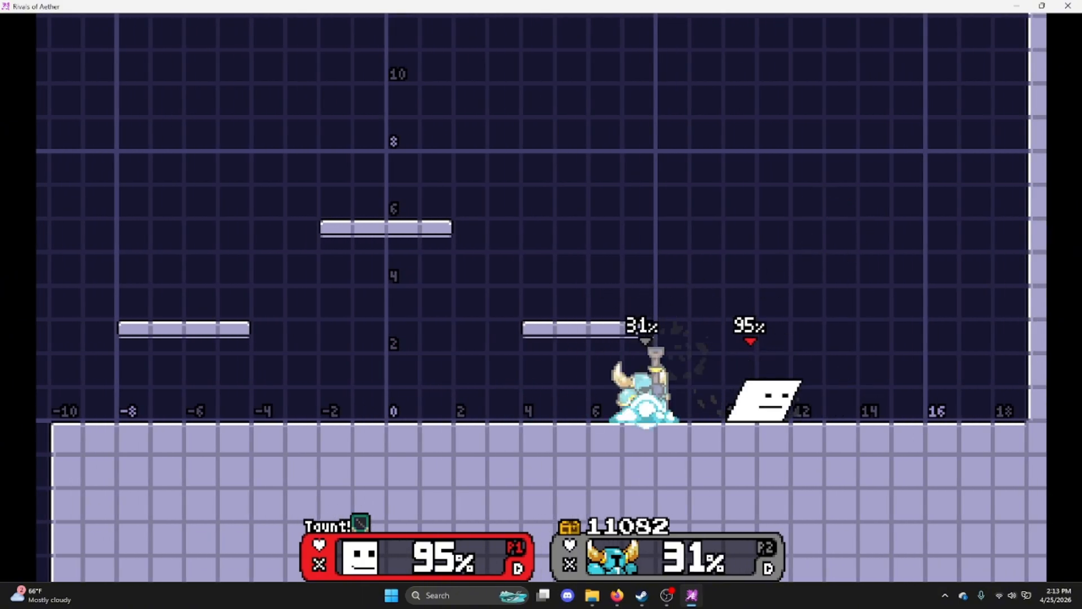
key("Left")
key("x")
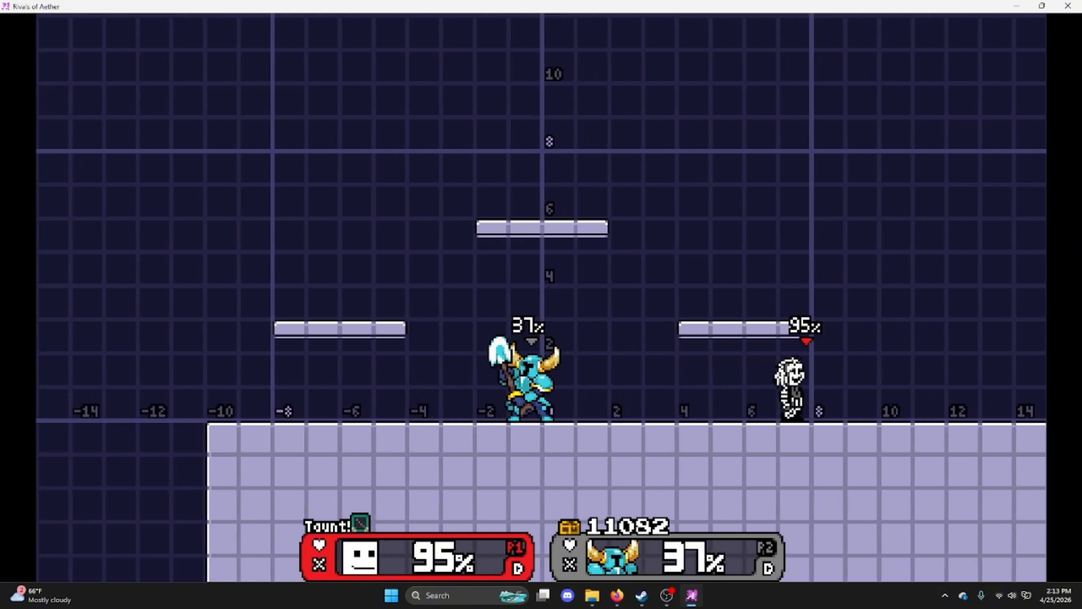
key("Left")
key("x")
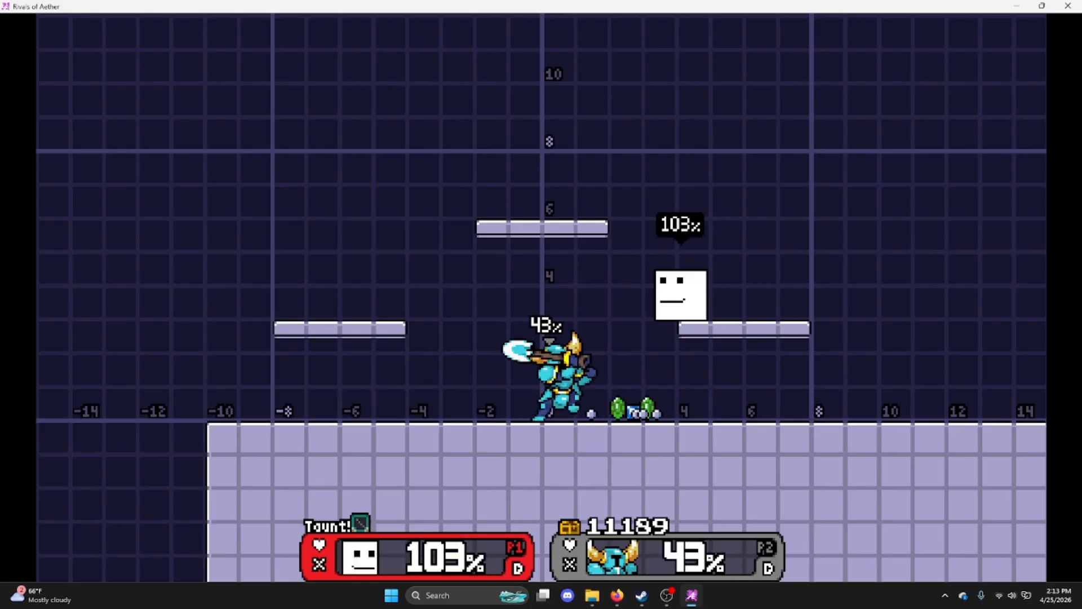
Step: Keep fighting the opponent with jumps and attacks around the platforms to examine the character's airborne and hurt sprites
key("Up")
key("Up")
key("Left")
key("x")
key("Left")
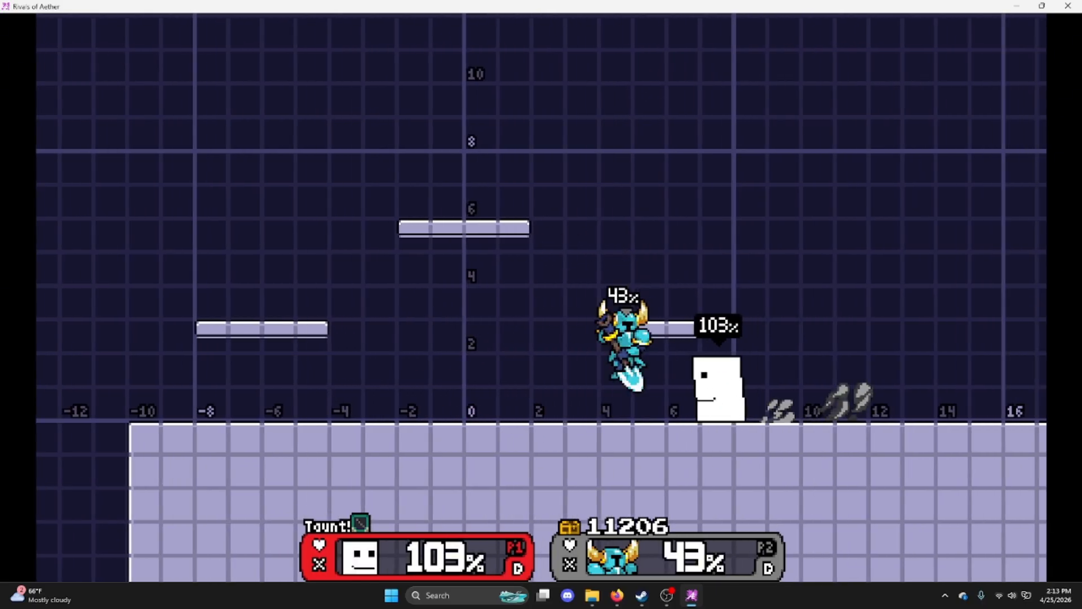
key("Up")
key("Right")
key("Up")
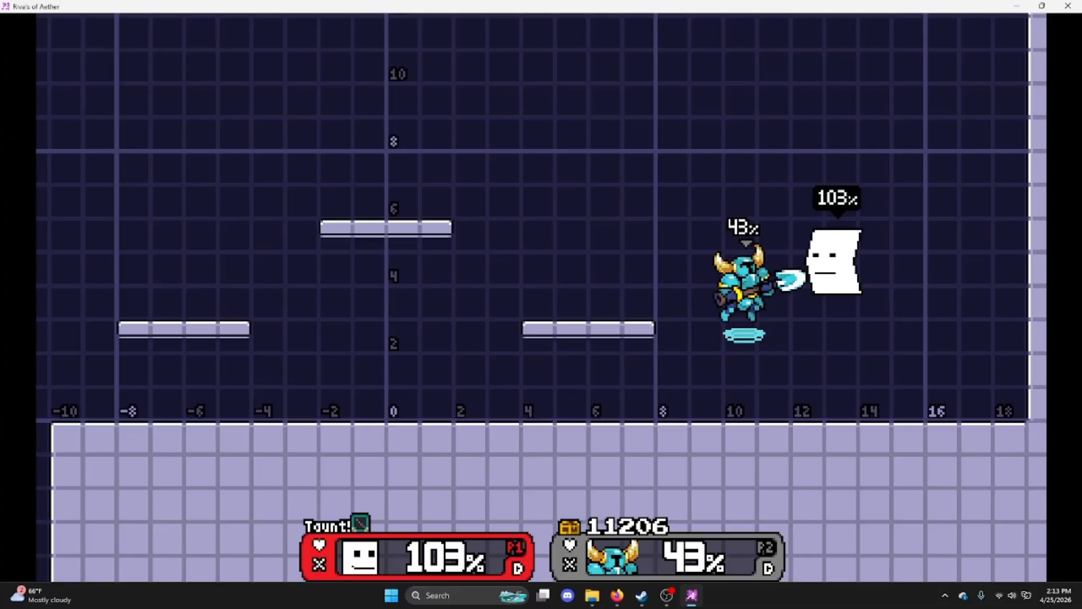
key("x")
key("Left")
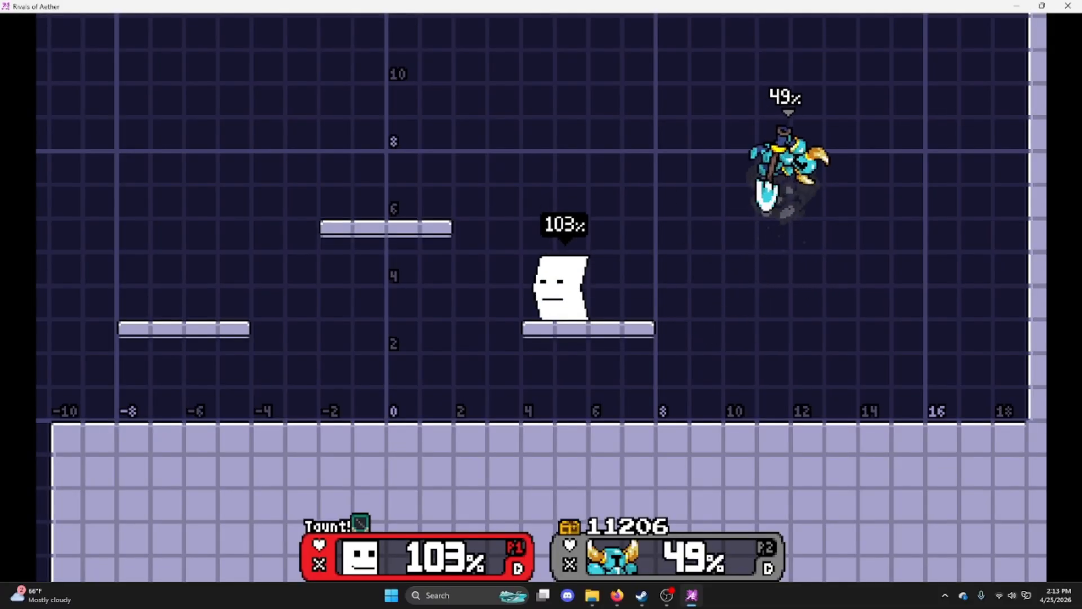
key("x")
key("Left")
key("x")
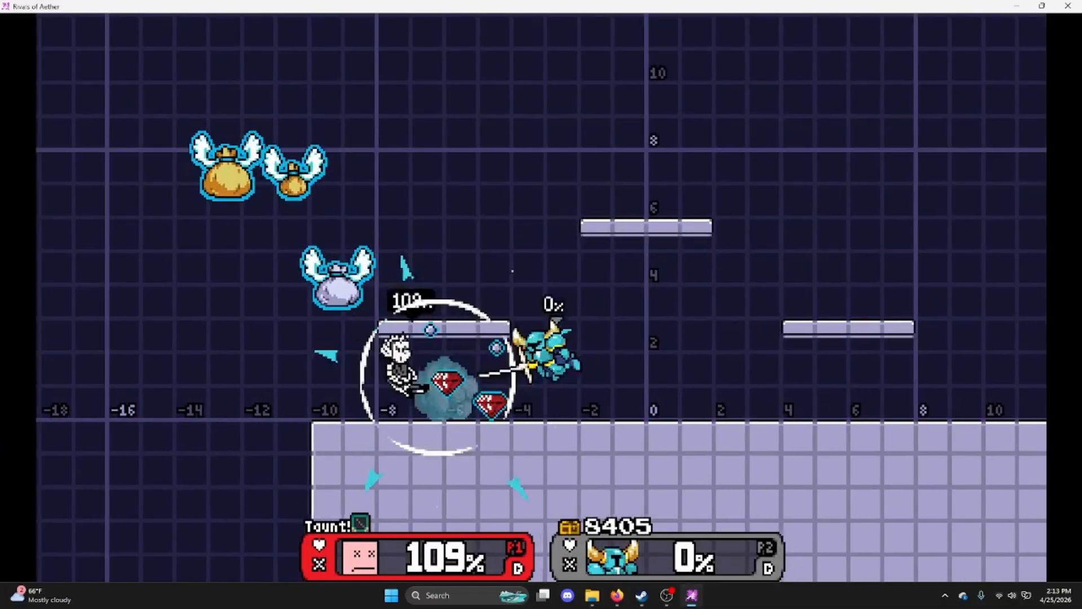
key("Return")
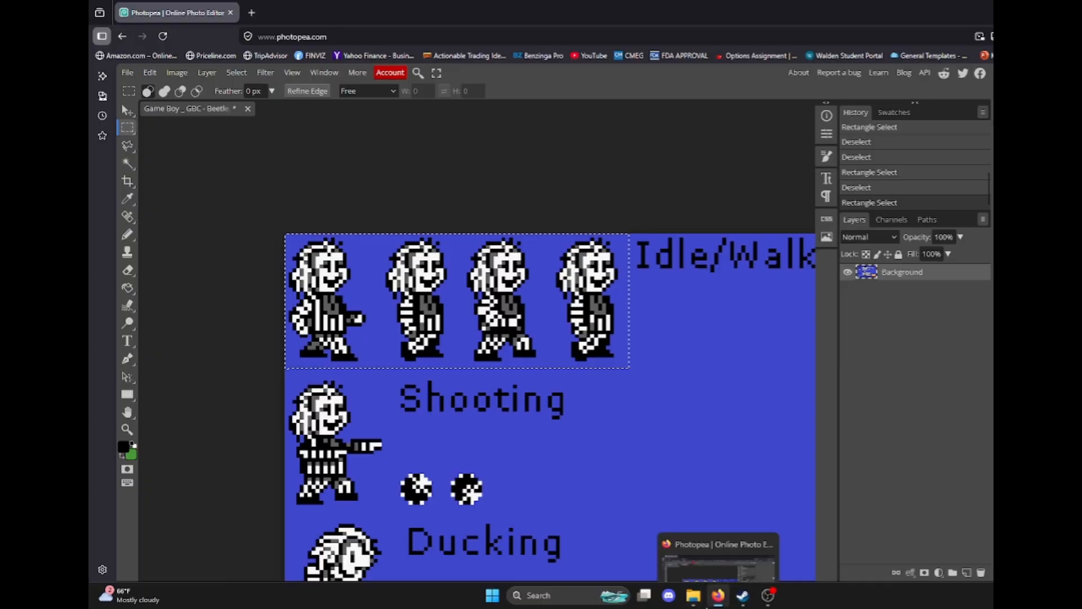
Step: Switch to Photopea and look over the Beetlejuice sprite sheet's rows, such as Idle/Walking, Shooting and Ducking
left_click(774, 346)
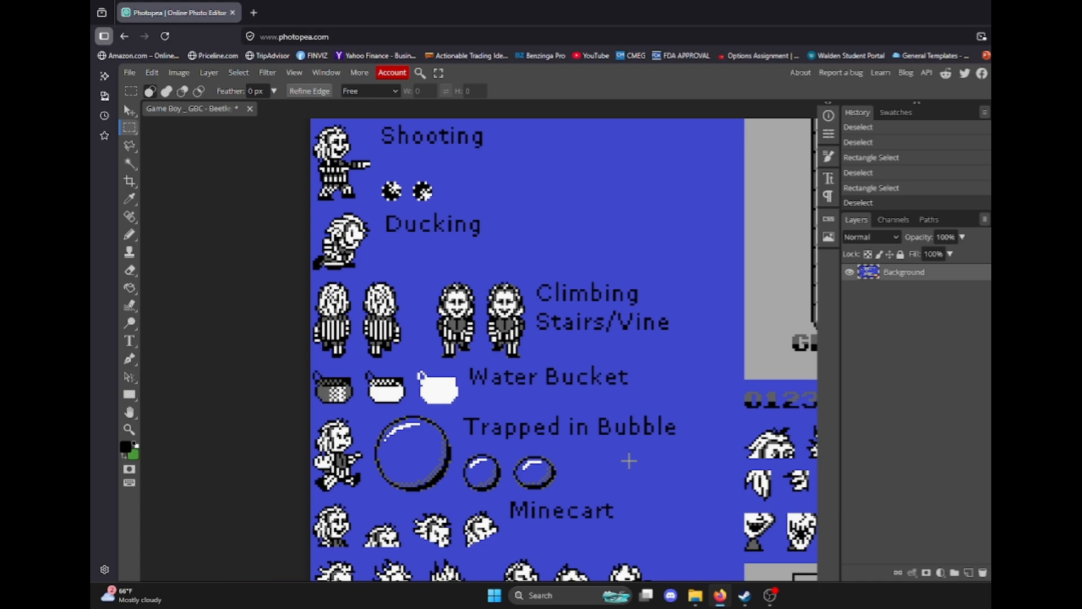
left_click(770, 595)
left_click(720, 595)
scroll(473, 330, "up", 4)
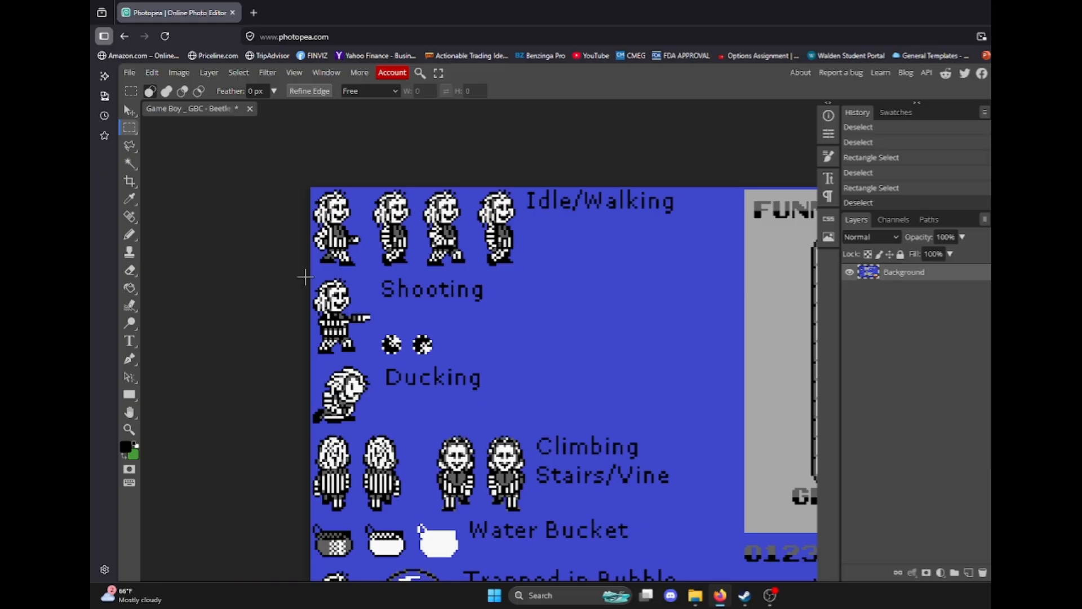
left_click_drag(305, 277, 293, 302)
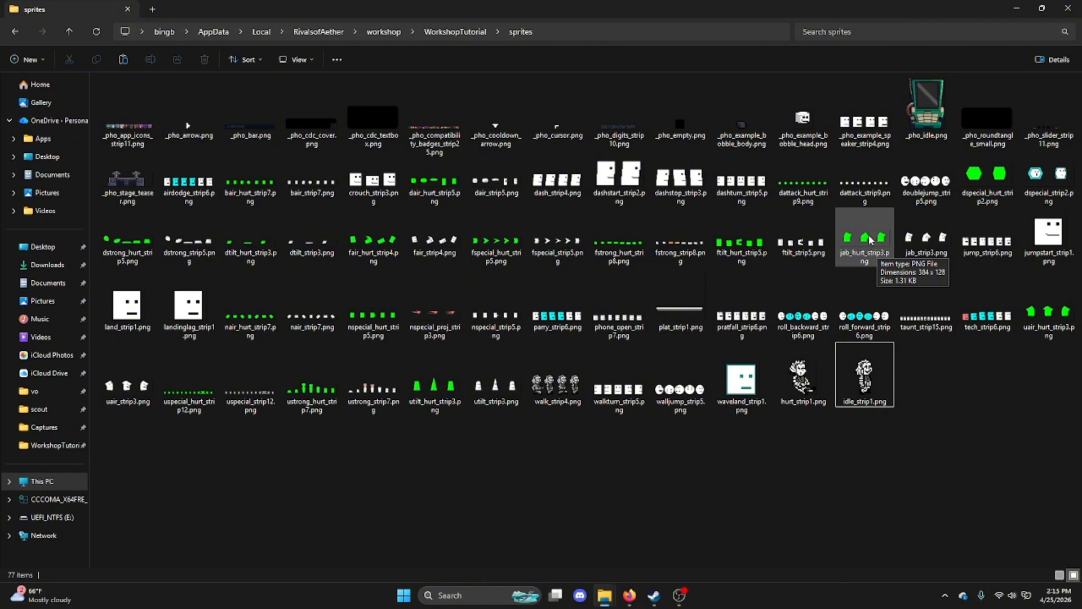
Step: Open jab_strip3.png from the sprites folder in Photopea and add a new layer above the background
left_click_drag(926, 238, 610, 479)
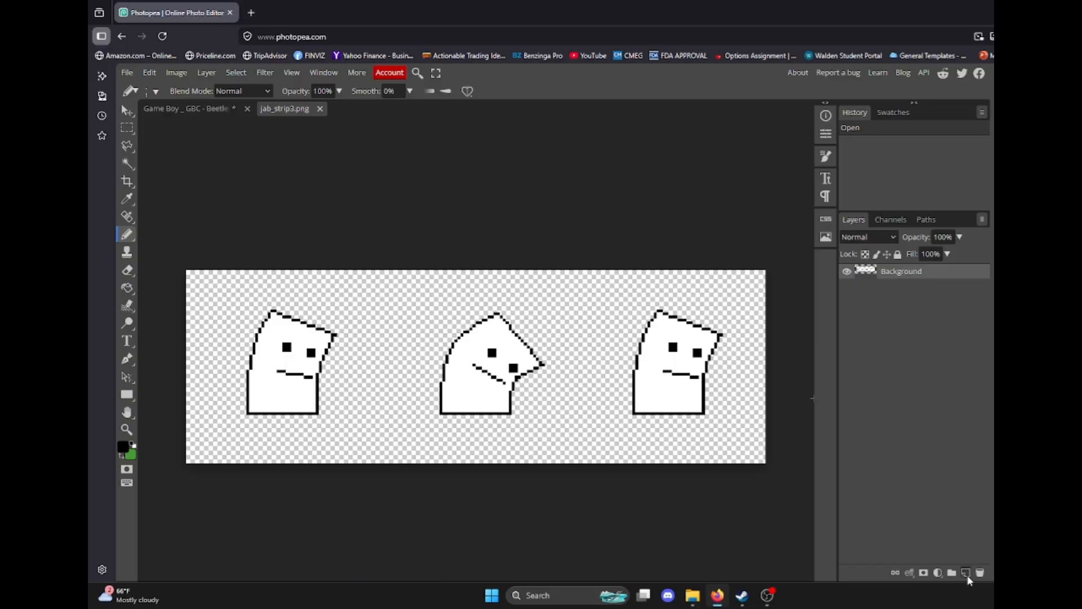
left_click(966, 573)
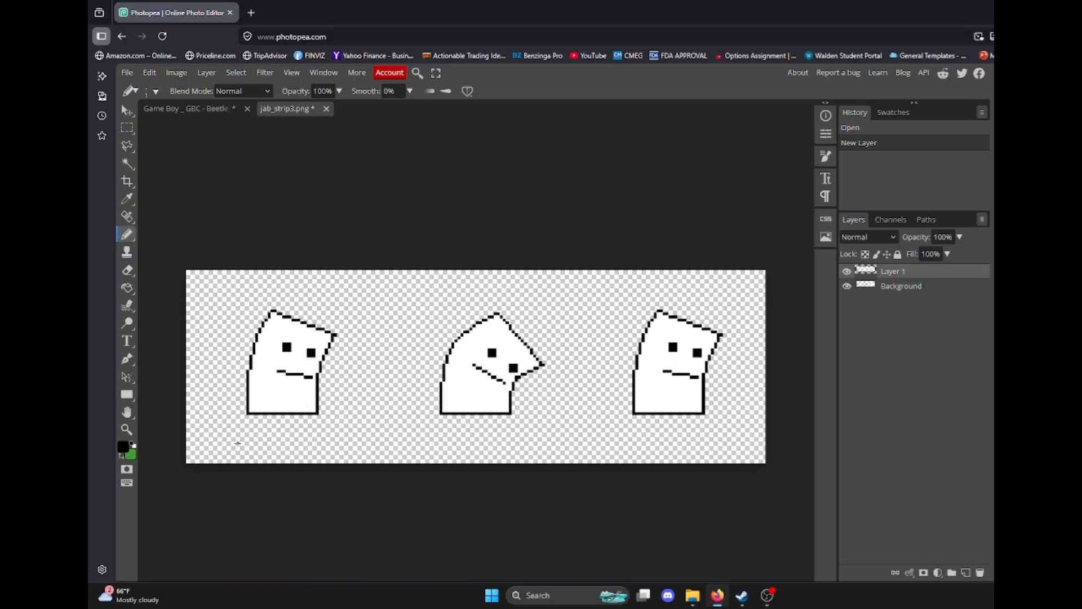
mouse_move(237, 443)
left_mouse_down()
mouse_move(275, 356)
mouse_move(305, 428)
left_mouse_up()
key("ctrl+z")
Step: Hide the Background layer of jab_strip3.png, leaving the new Layer 1 visible
left_click(847, 288)
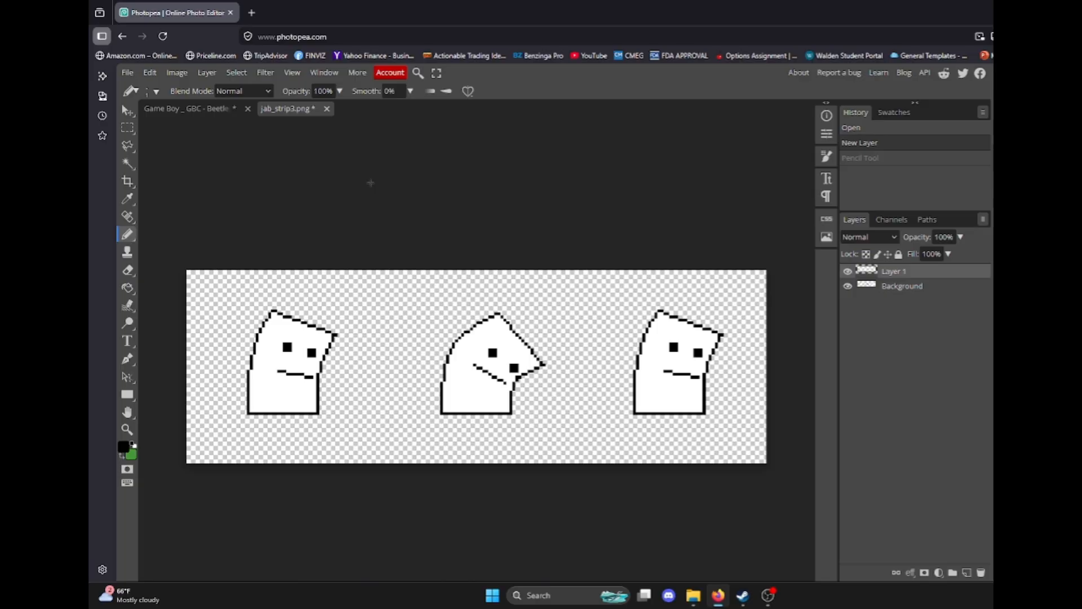
scroll(225, 395, "down", 2)
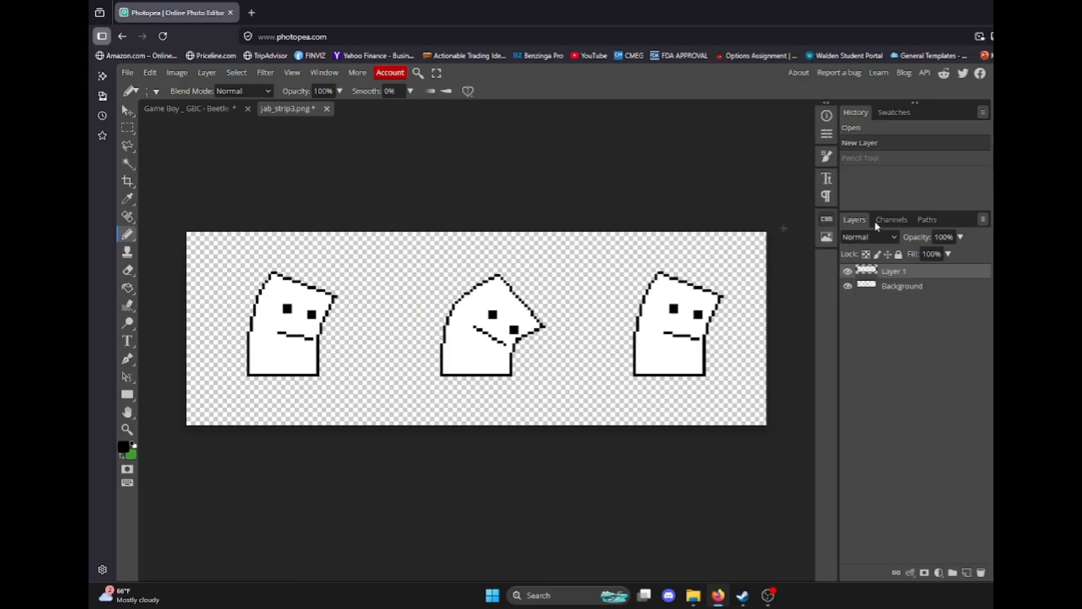
left_click(848, 272)
left_click(848, 272)
left_click(847, 286)
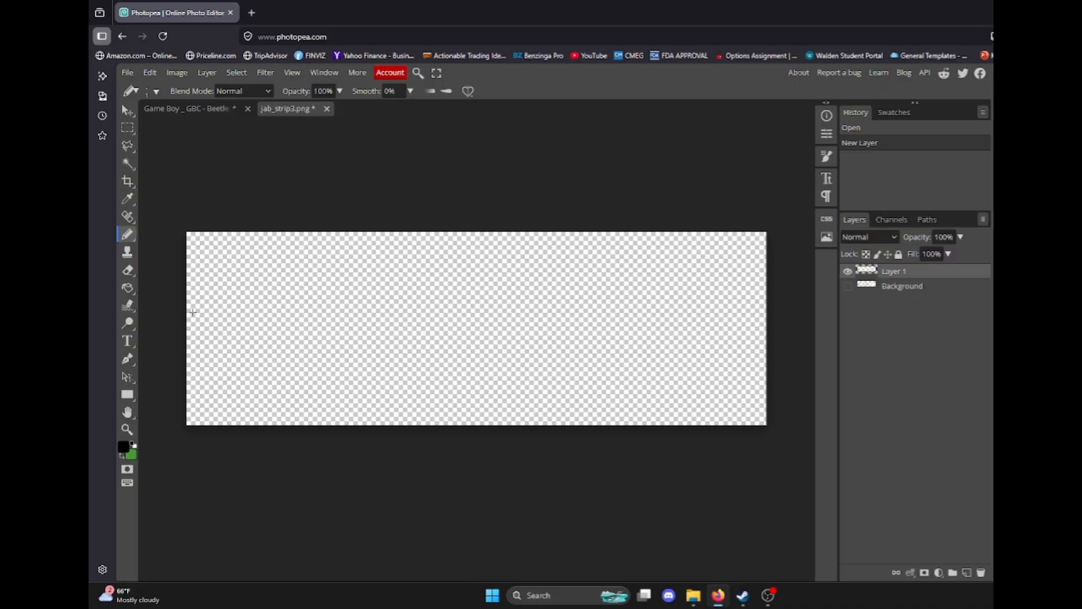
scroll(186, 310, "up", 5)
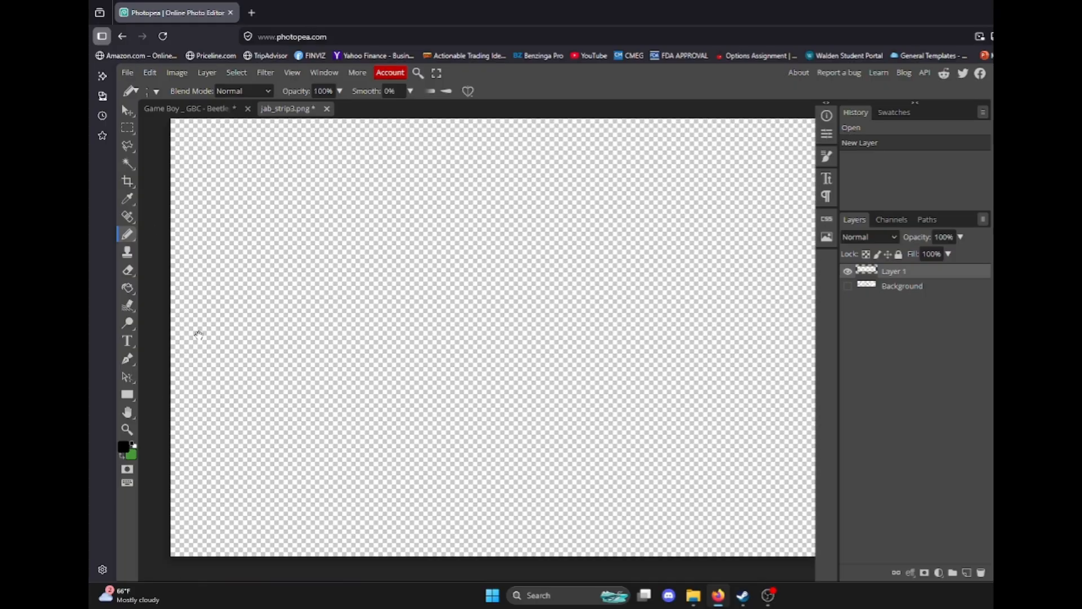
scroll(186, 389, "down", 2)
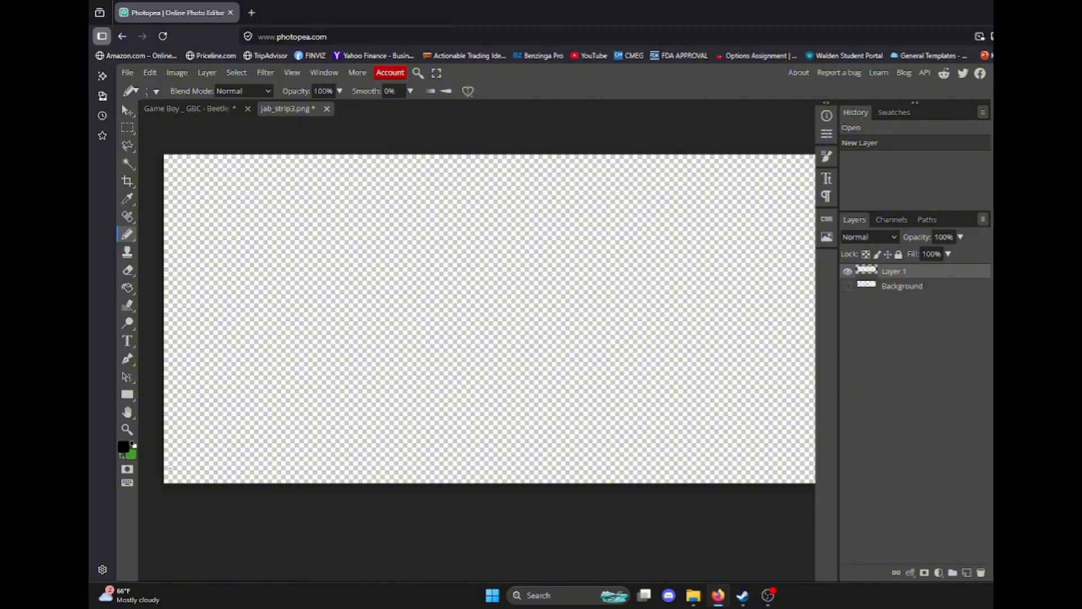
mouse_move(173, 469)
left_mouse_down()
mouse_move(224, 341)
mouse_move(241, 471)
left_mouse_up()
key("ctrl+z")
mouse_move(169, 479)
left_mouse_down()
mouse_move(198, 289)
mouse_move(227, 474)
mouse_move(182, 398)
left_mouse_up()
key("ctrl+z")
left_click_drag(214, 398, 242, 462)
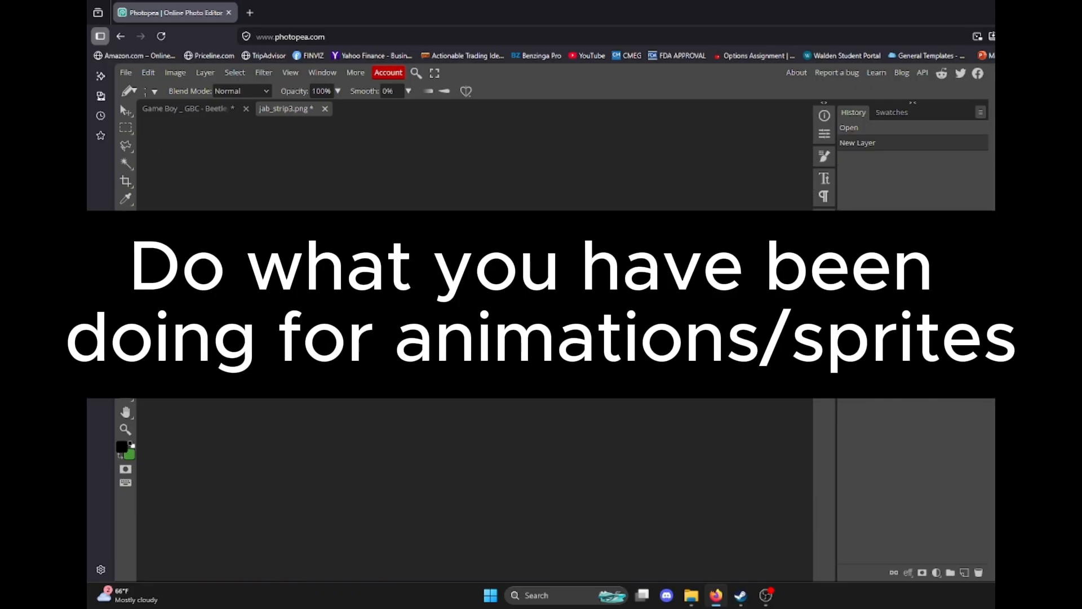
Step: Draw three black bent arrows freehand with the Pencil tool on Layer 1, one for each jab frame
scroll(396, 334, "up", 5)
left_click_drag(401, 344, 406, 430)
mouse_move(698, 344)
left_mouse_down()
mouse_move(490, 337)
mouse_move(505, 424)
left_mouse_up()
left_click_drag(755, 343, 429, 348)
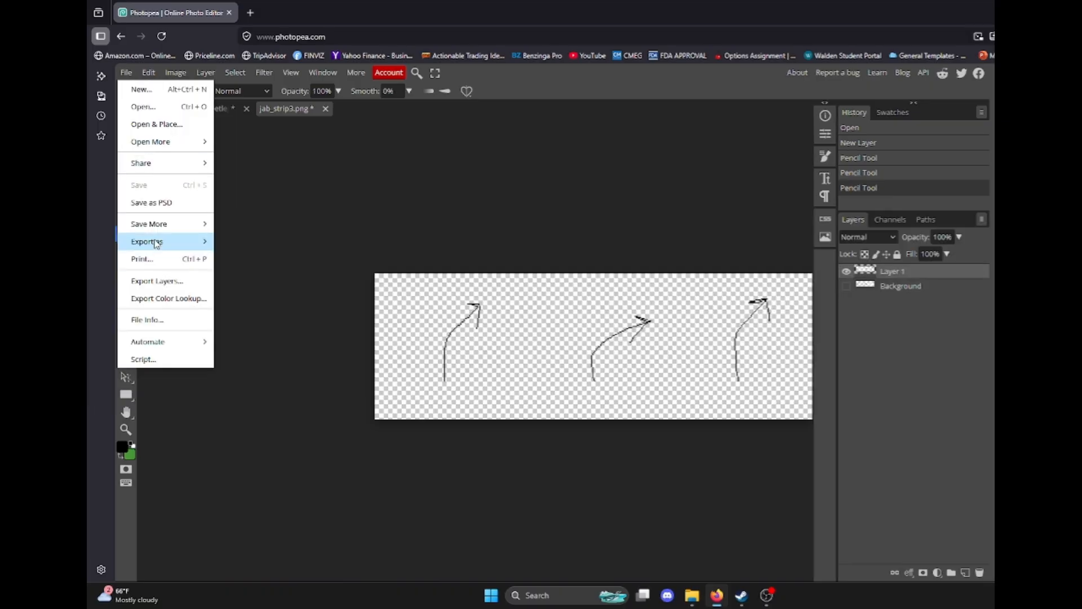
mouse_move(148, 241)
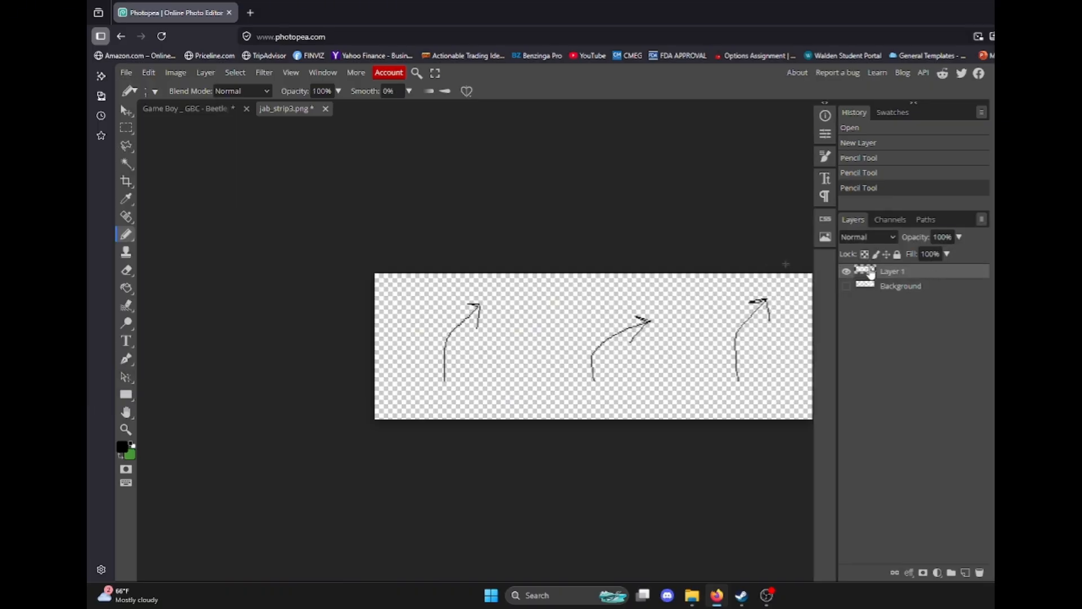
left_click(938, 278)
left_click(133, 70)
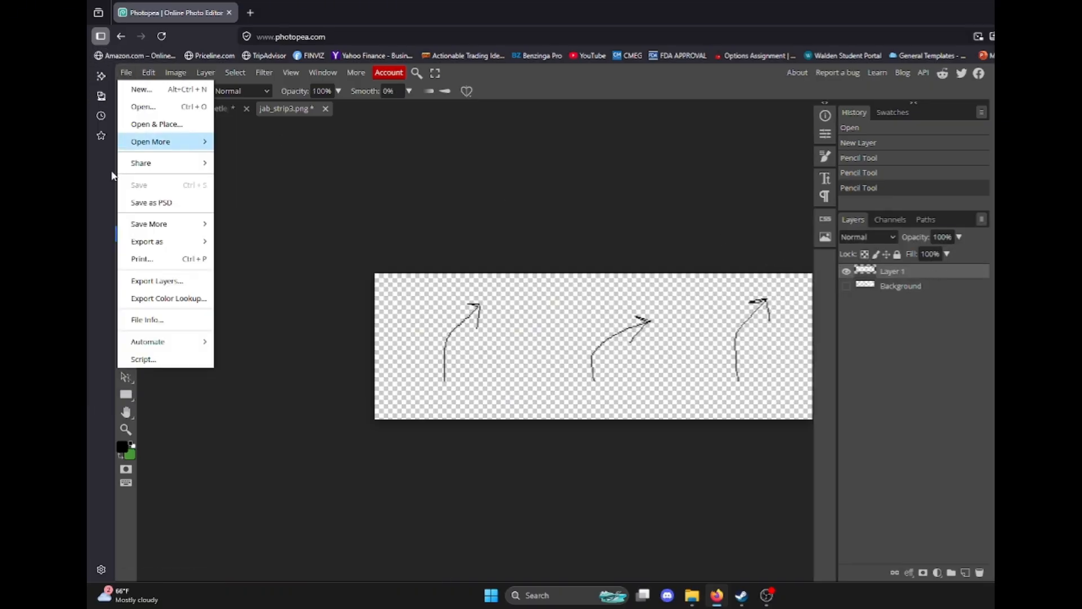
mouse_move(147, 242)
left_click(259, 256)
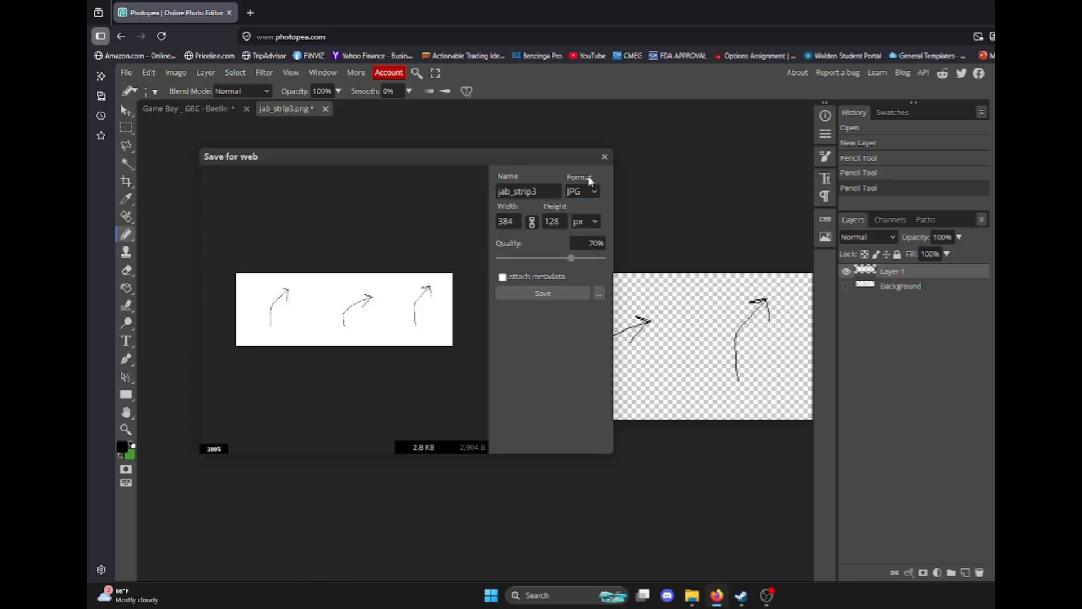
left_click(604, 157)
Step: Export the drawn jab strip as the PNG file jab_strip3.png
left_click(134, 74)
mouse_move(148, 239)
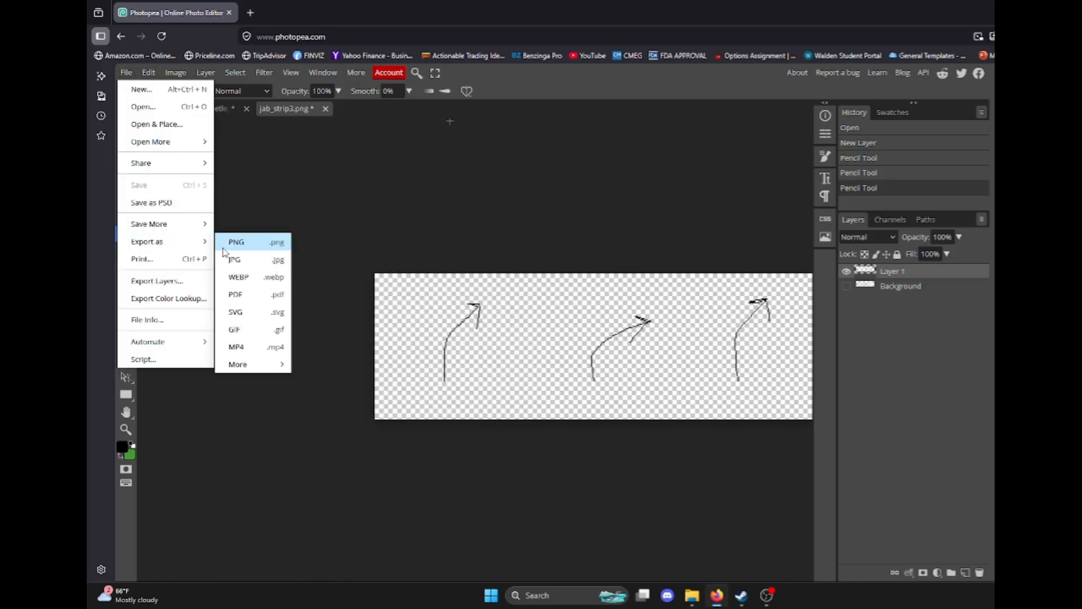
left_click(239, 248)
left_click(547, 314)
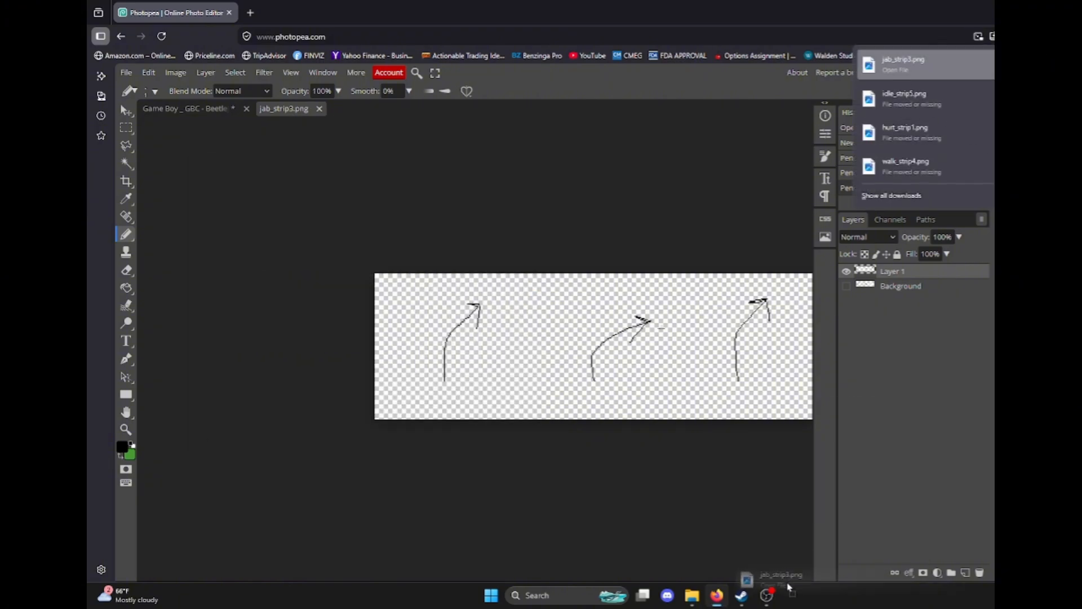
Step: Move the downloaded jab_strip3.png into the WorkshopTutorial sprites folder, replacing the existing file
mouse_move(692, 595)
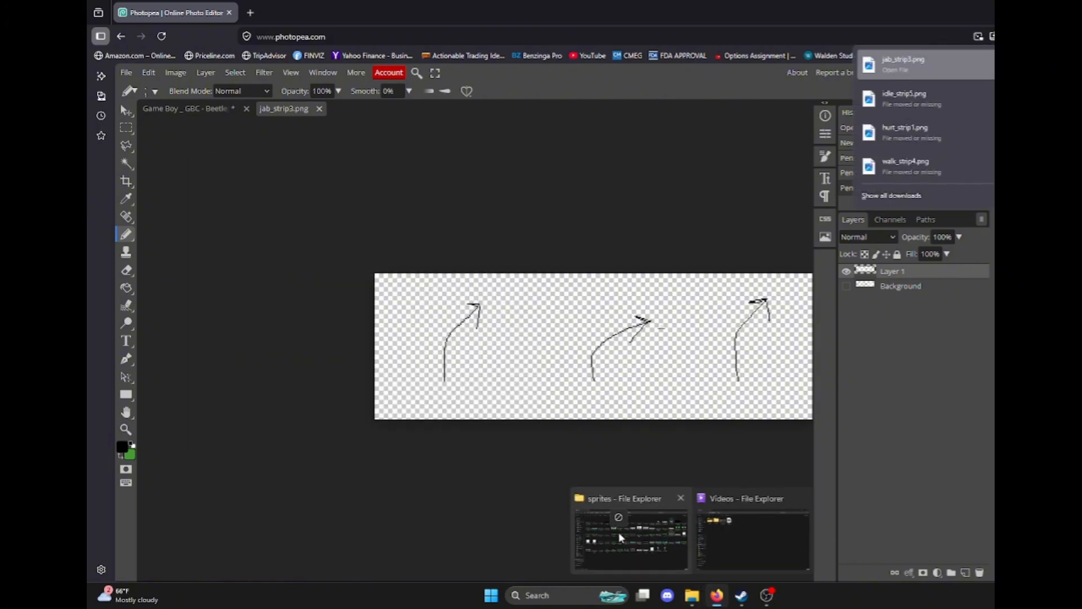
left_click_drag(619, 537, 534, 522)
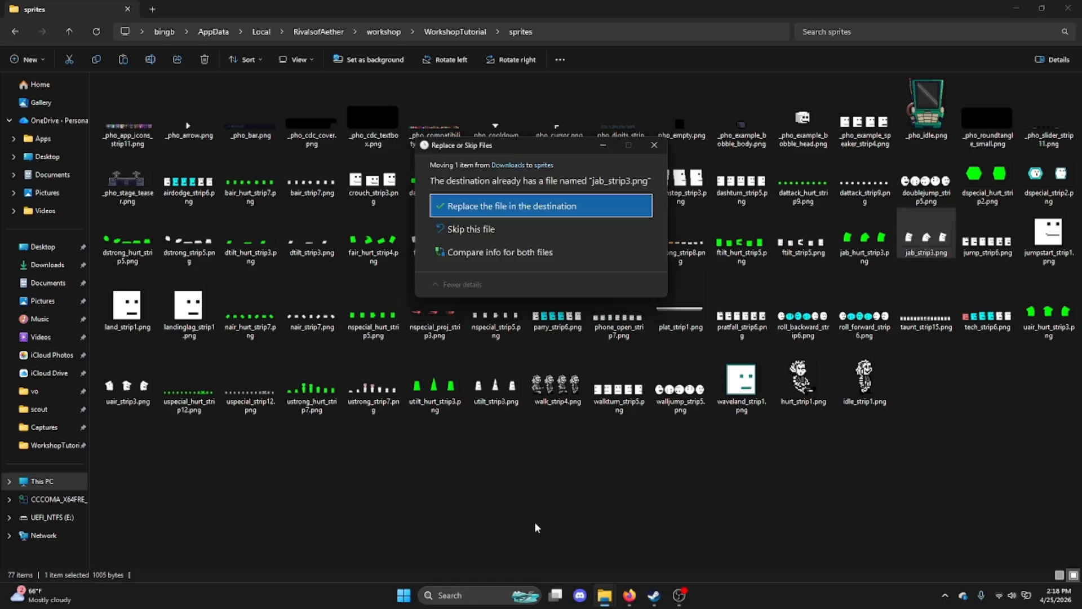
left_click(524, 205)
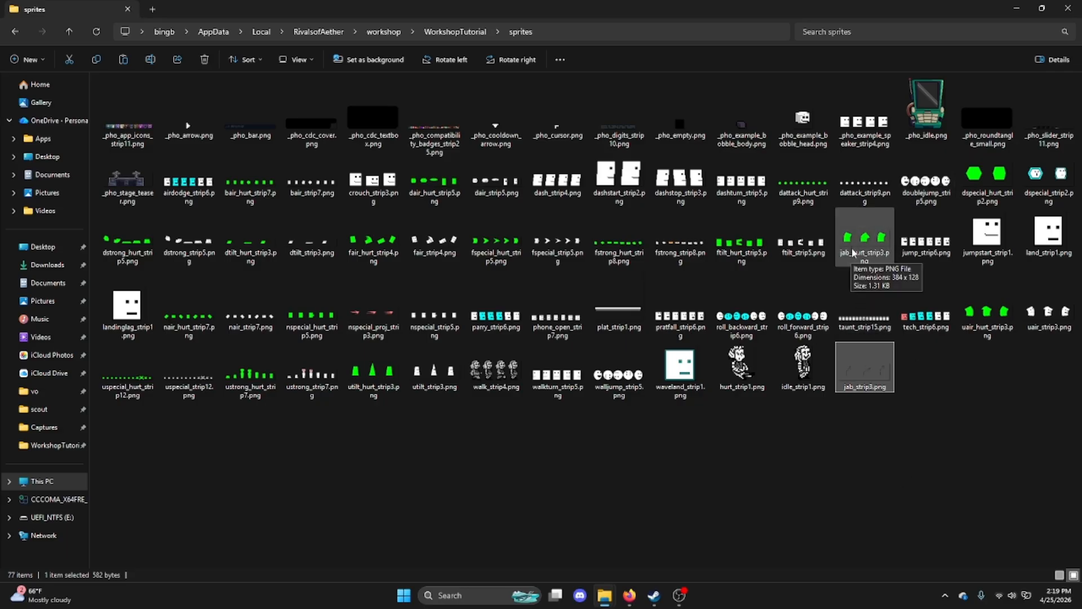
Step: Open jab_hurt_strip3.png from the sprites folder in Photopea and compare its green hurtbox shapes with the jab_strip3.png arrows
left_click_drag(863, 236, 454, 104)
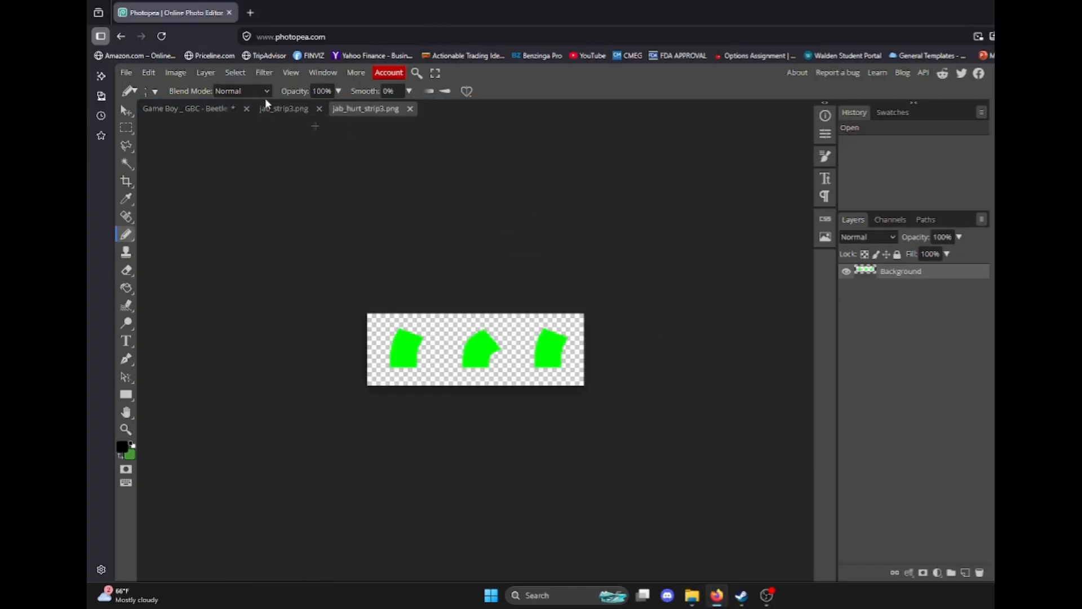
left_click(287, 108)
left_click_drag(631, 234, 472, 236)
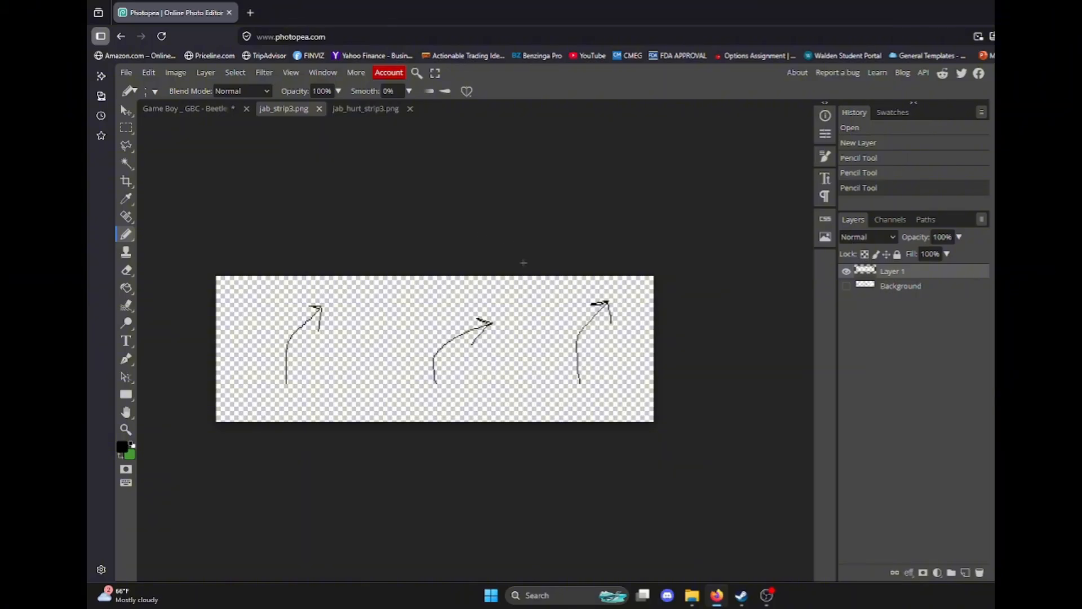
left_click(373, 110)
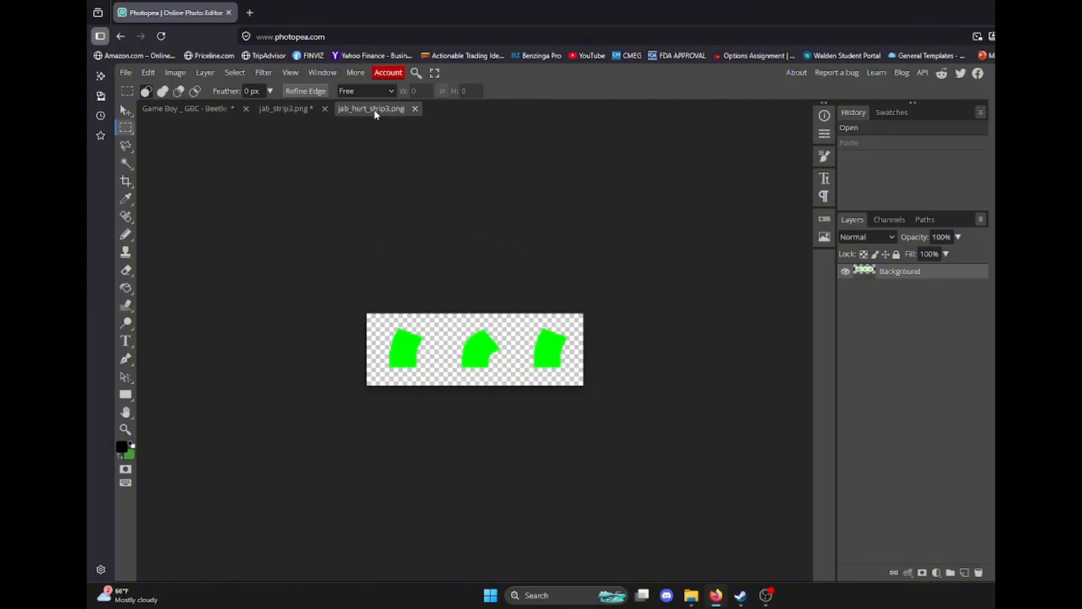
Step: Paste the copied jab arrows into jab_hurt_strip3.png as a new layer above the green hurtbox shapes
key("ctrl+v")
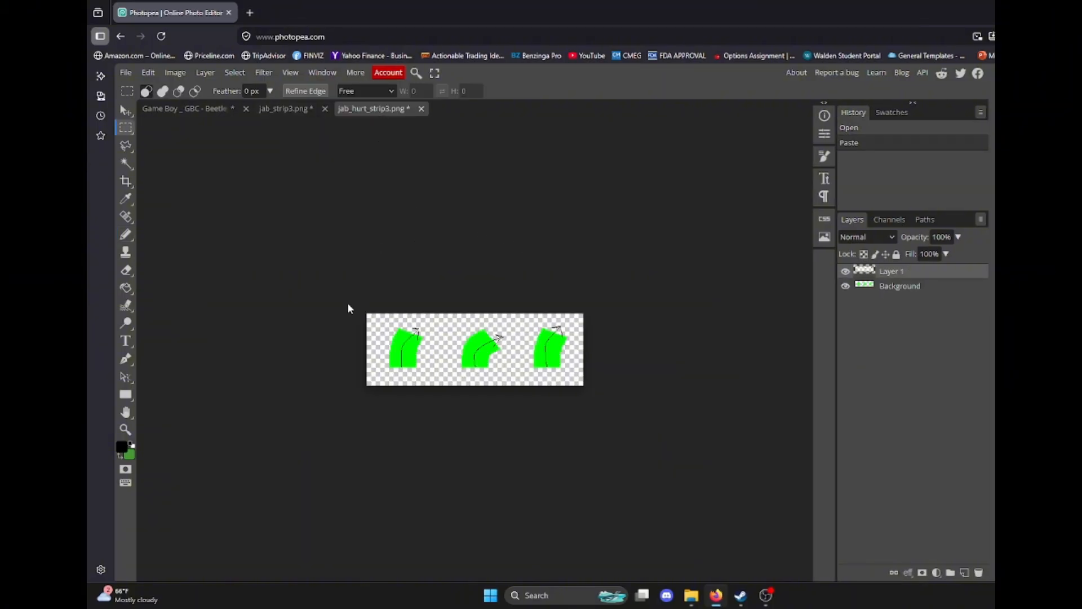
left_click_drag(366, 324, 406, 301)
left_click_drag(632, 336, 381, 315)
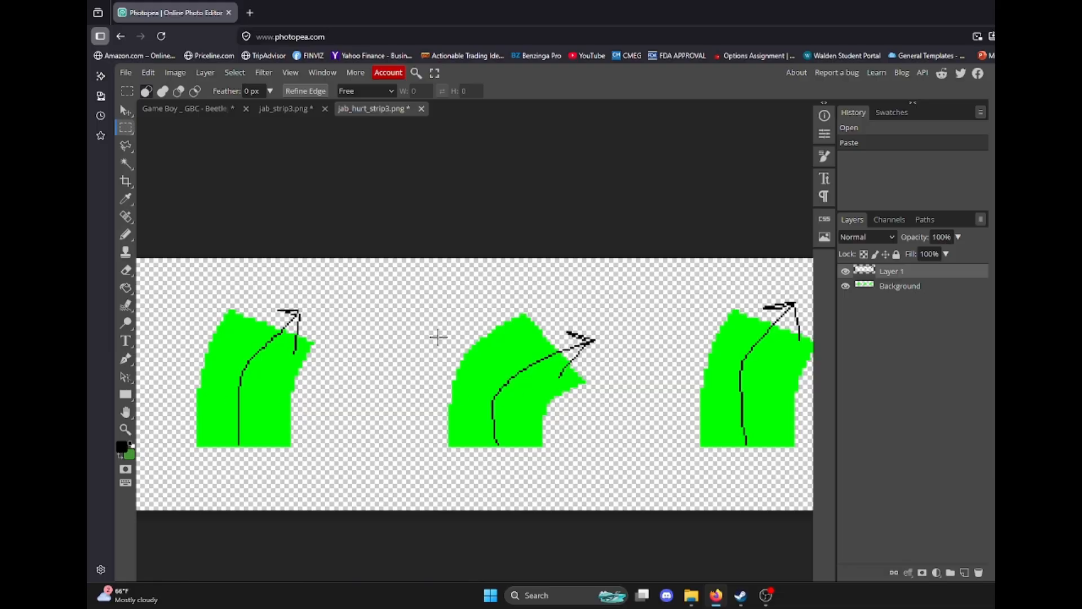
Step: Set the foreground color to the hurtbox green 00ff00 by sampling one of the existing hurtbox shapes
left_click(120, 455)
left_click(122, 448)
left_click(280, 388)
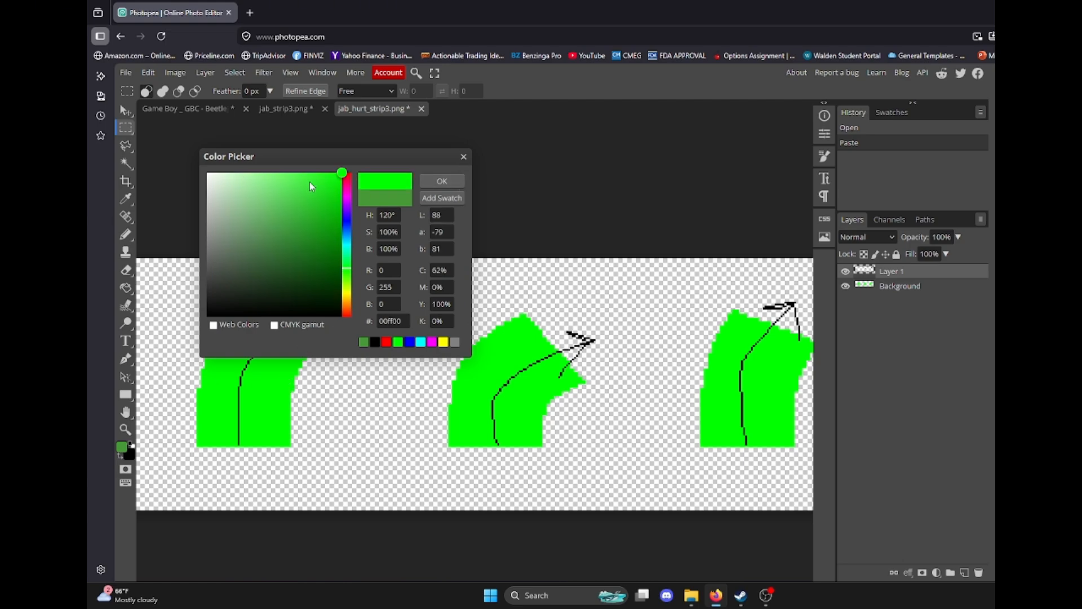
left_click(463, 156)
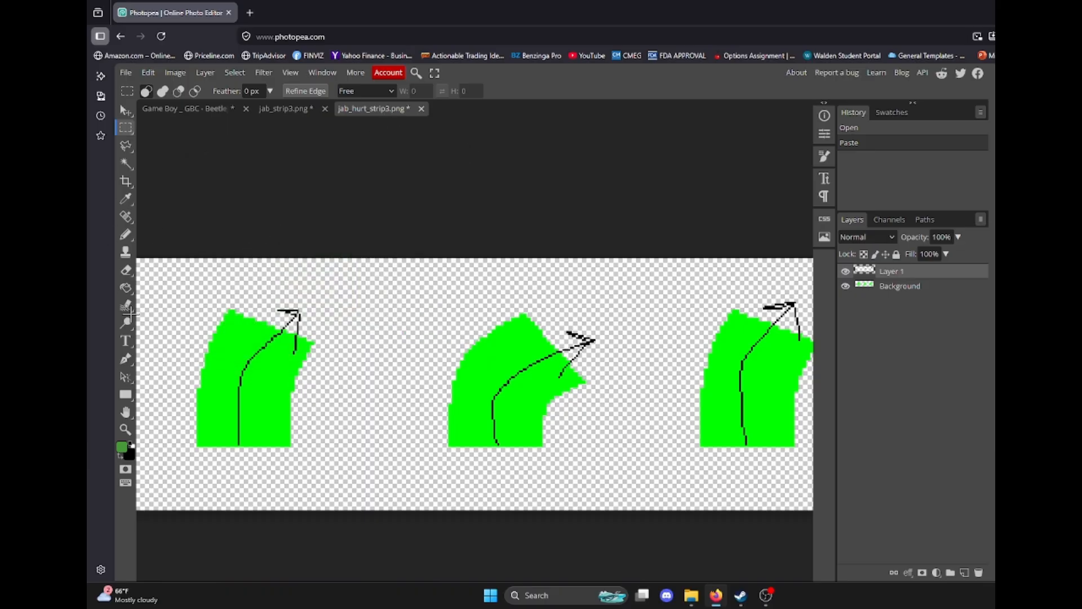
left_click(121, 449)
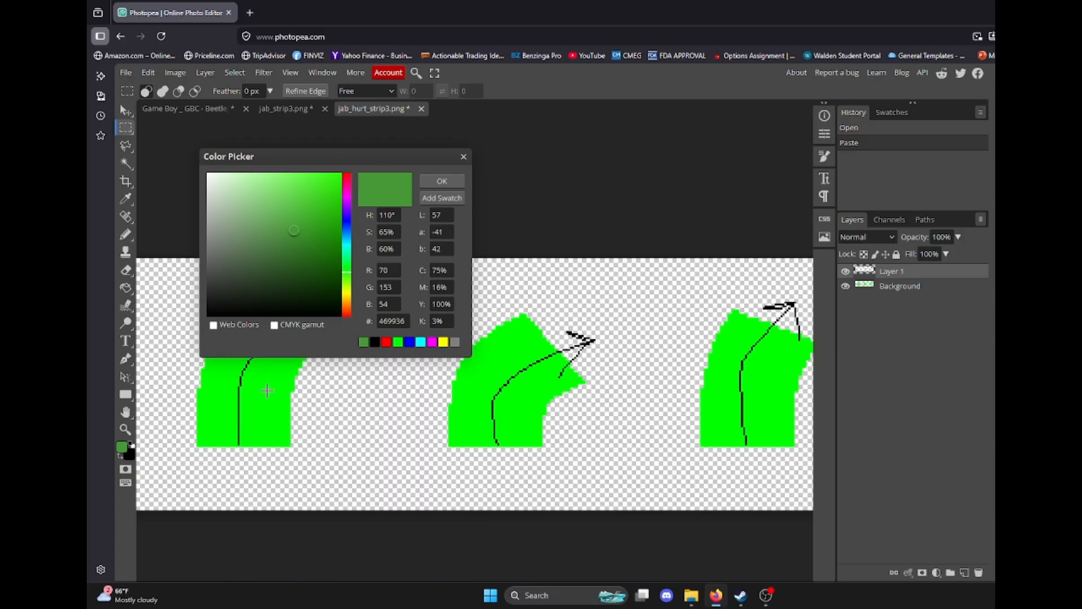
left_click(341, 172)
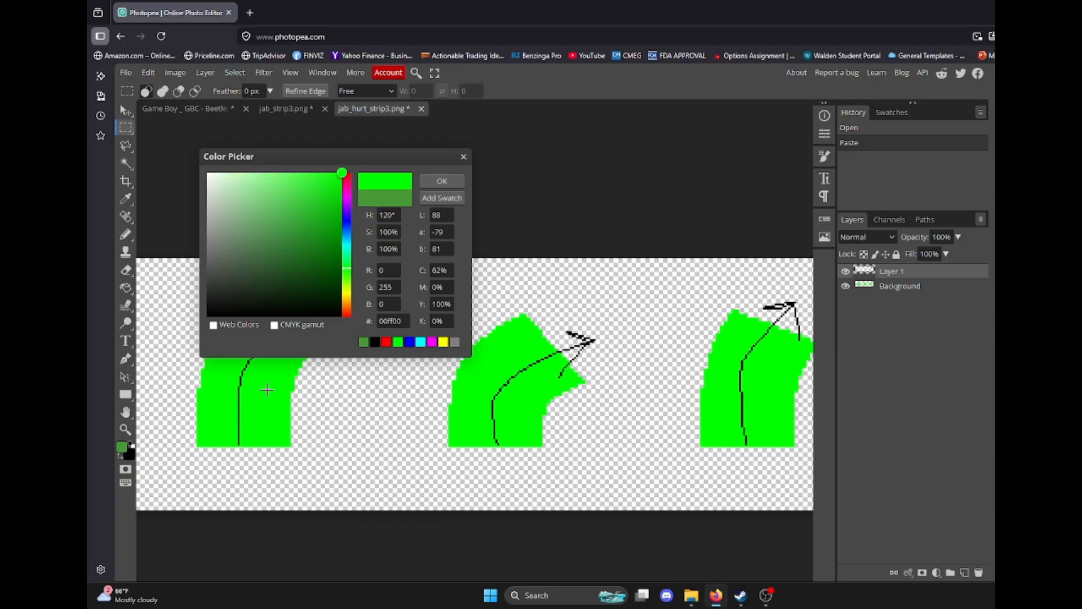
left_click(442, 182)
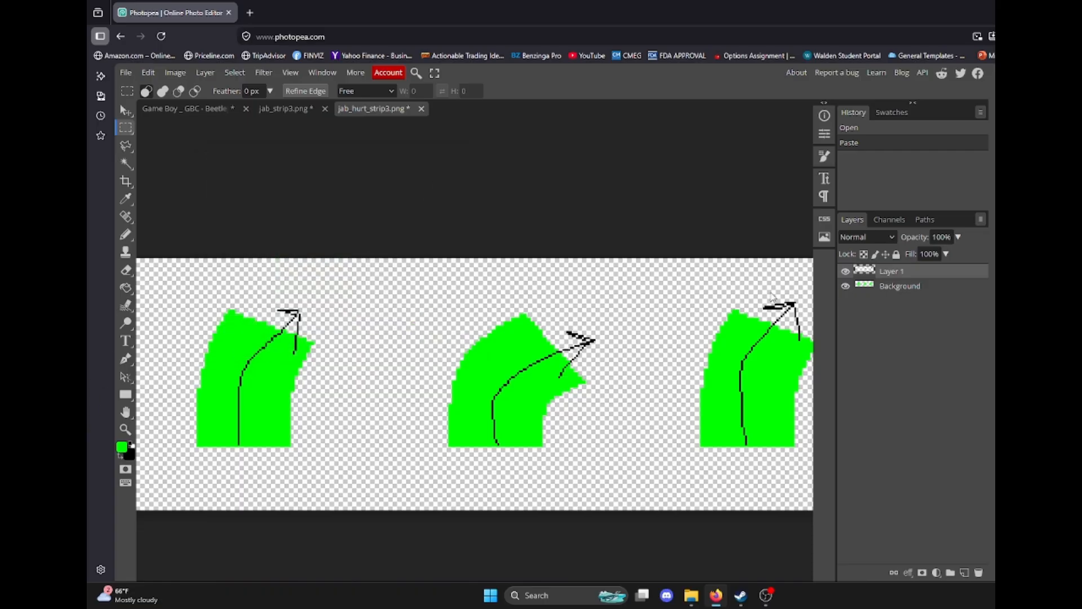
Step: Apply a Color Overlay to the arrows on Layer 1, sampling the hurtbox green 00ff00 at 100% opacity
key("ctrl+minus")
scroll(610, 354, "up", 5)
scroll(648, 343, "down", 3)
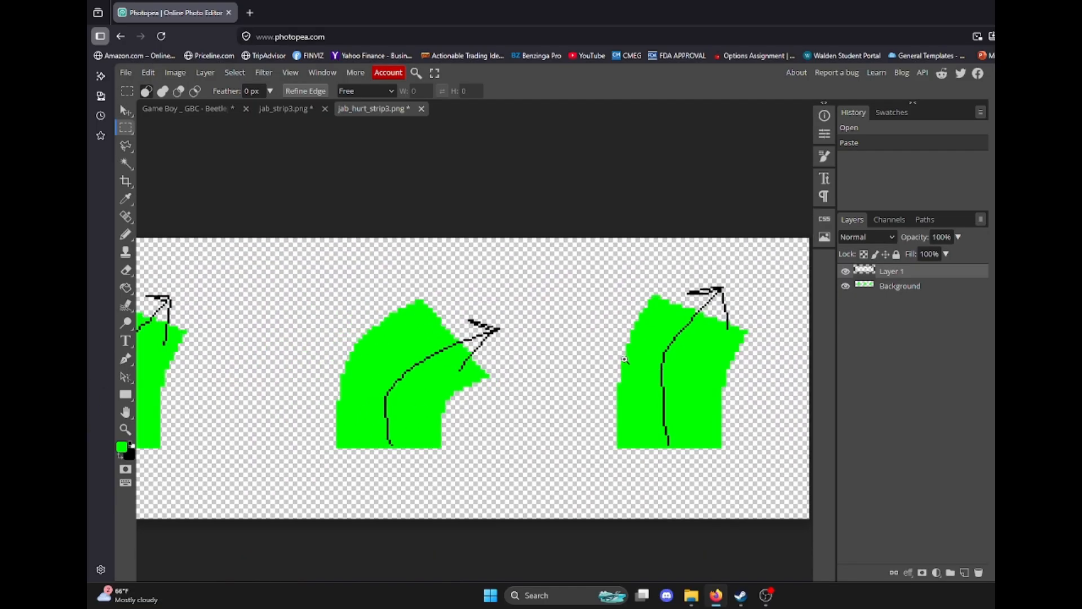
scroll(662, 339, "down", 1)
scroll(662, 340, "up", 1)
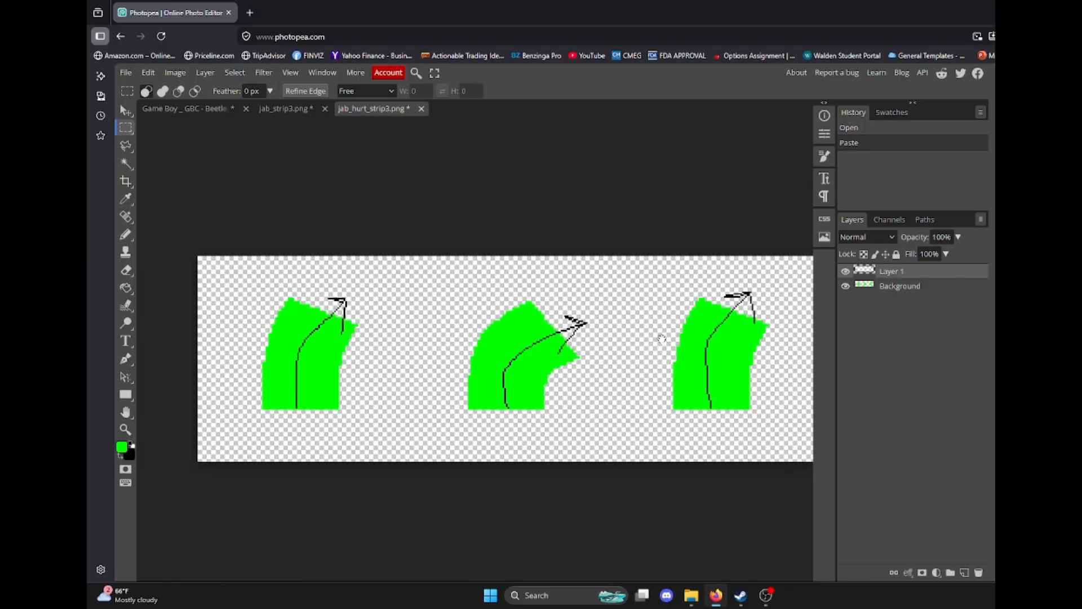
left_click_drag(663, 339, 640, 336)
right_click(885, 272)
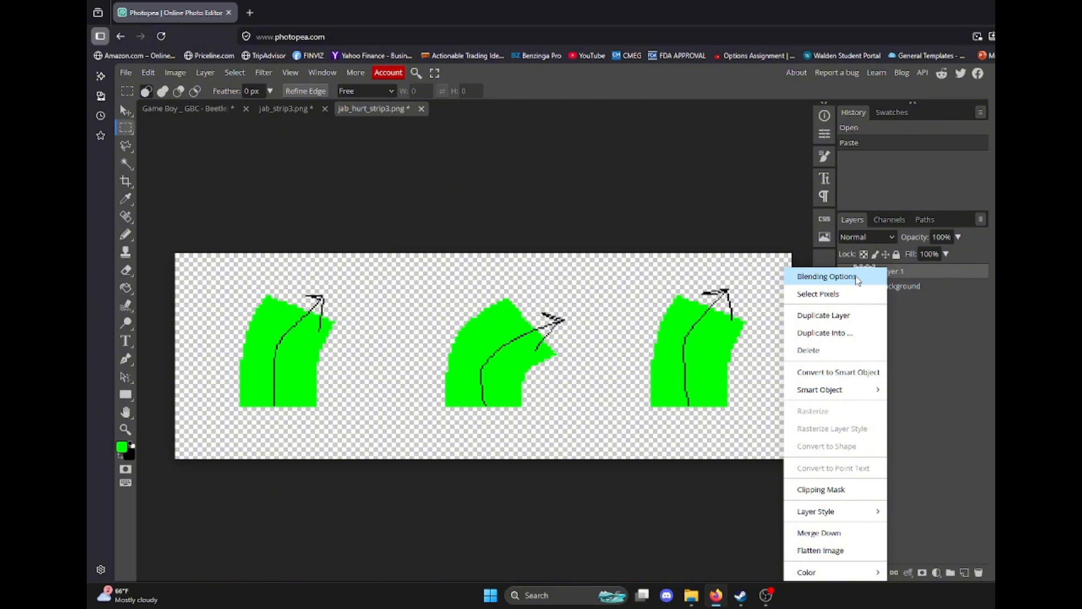
left_click(826, 277)
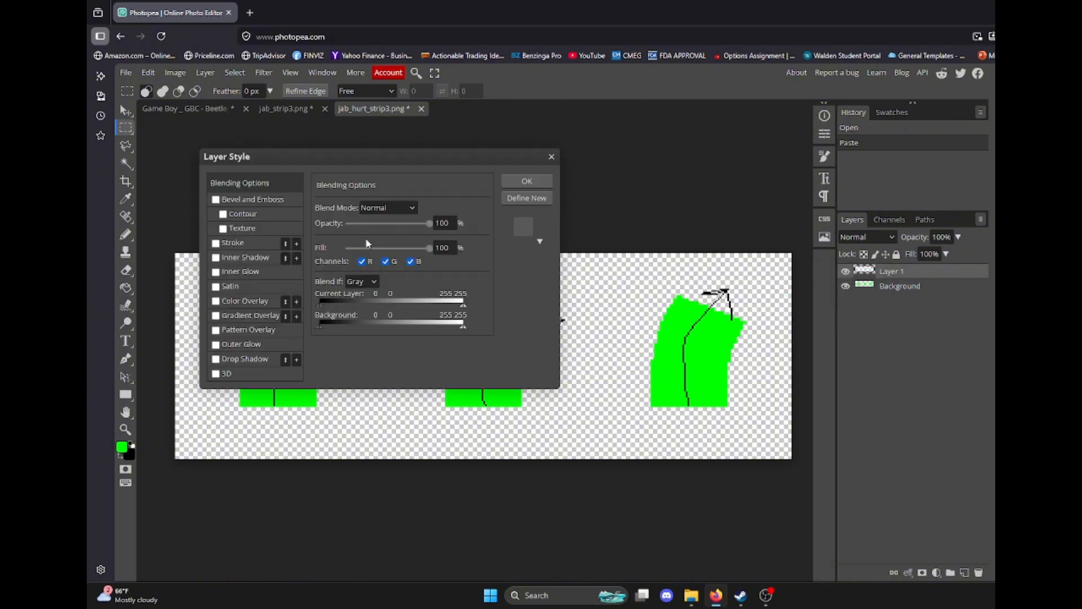
left_click(249, 301)
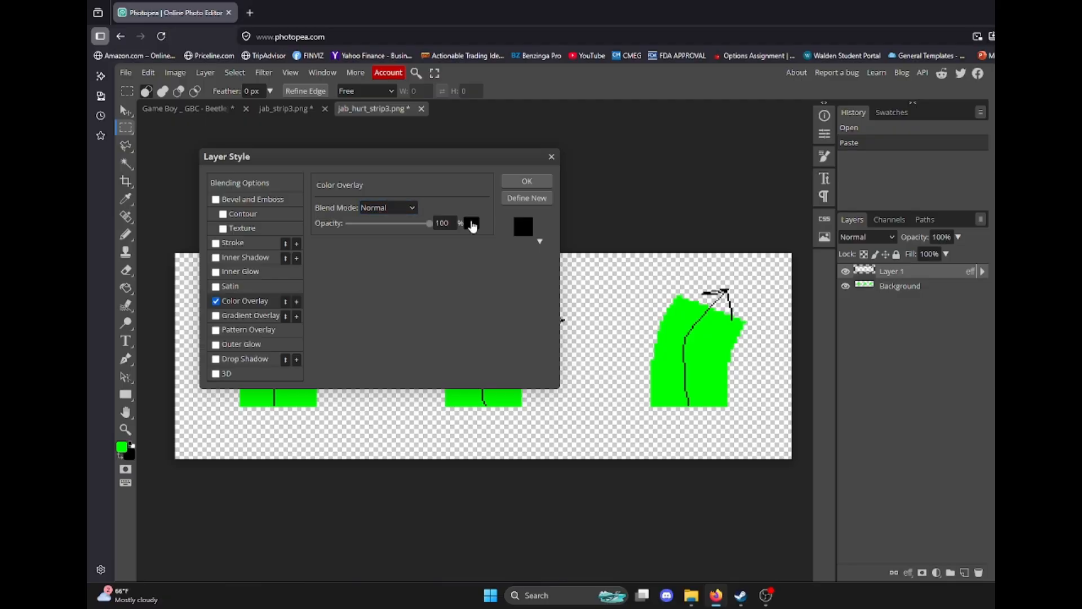
left_click(472, 224)
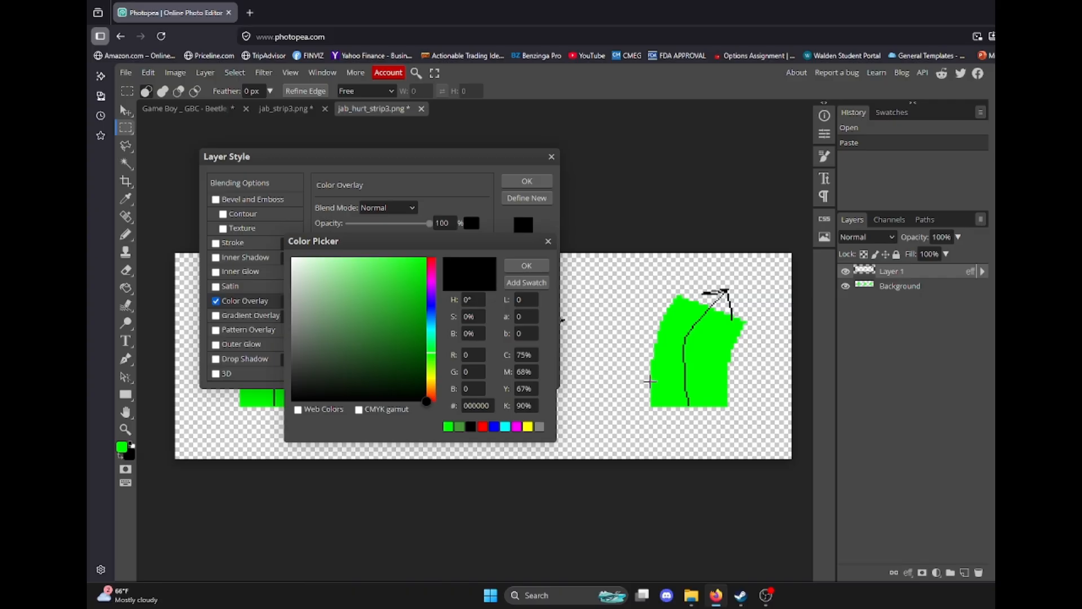
left_click(661, 382)
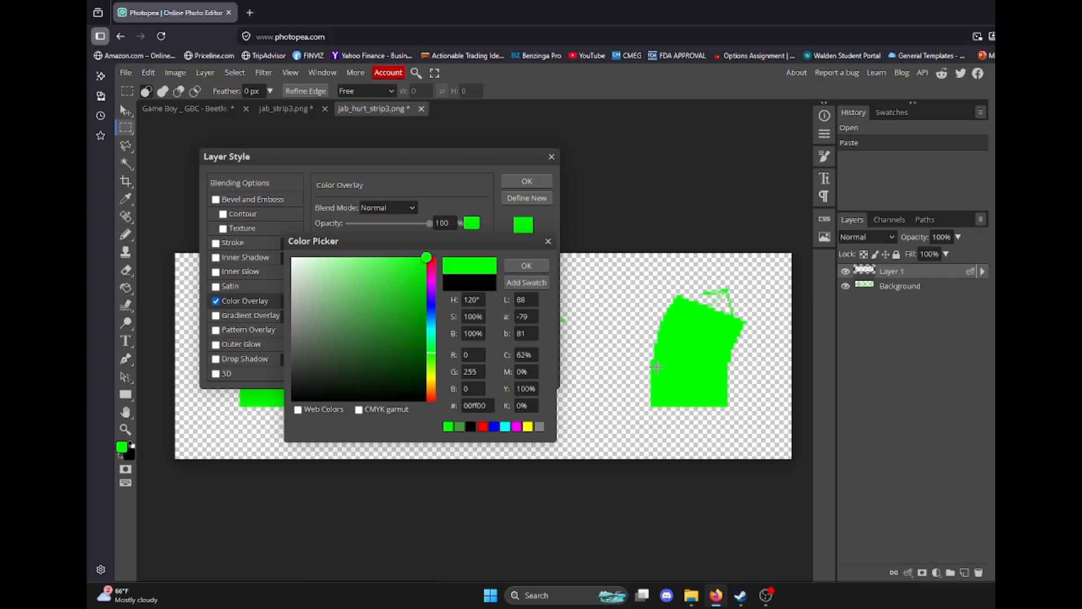
left_click(526, 265)
left_click(533, 180)
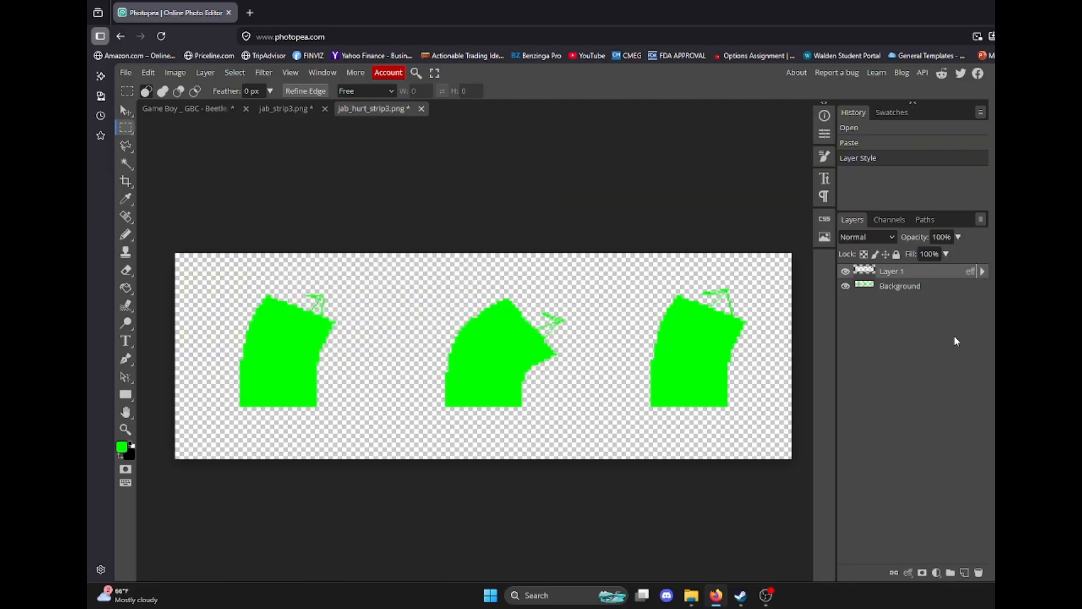
Step: Delete the Background layer with the old hurtbox shapes and export the green arrows as the PNG file jab_hurt_strip3.png
left_click_drag(913, 286, 978, 572)
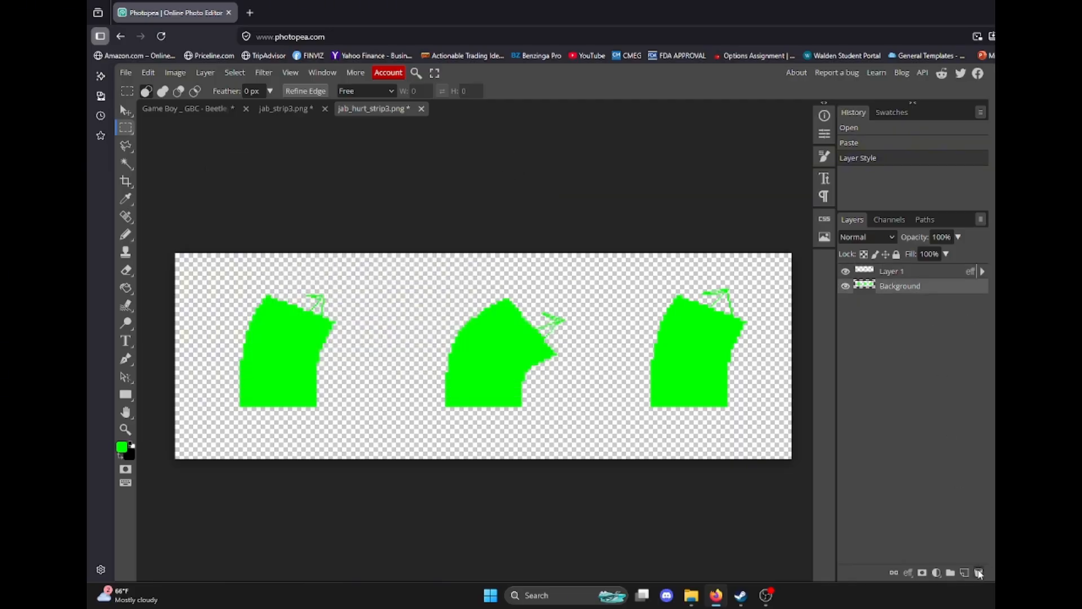
left_click(126, 72)
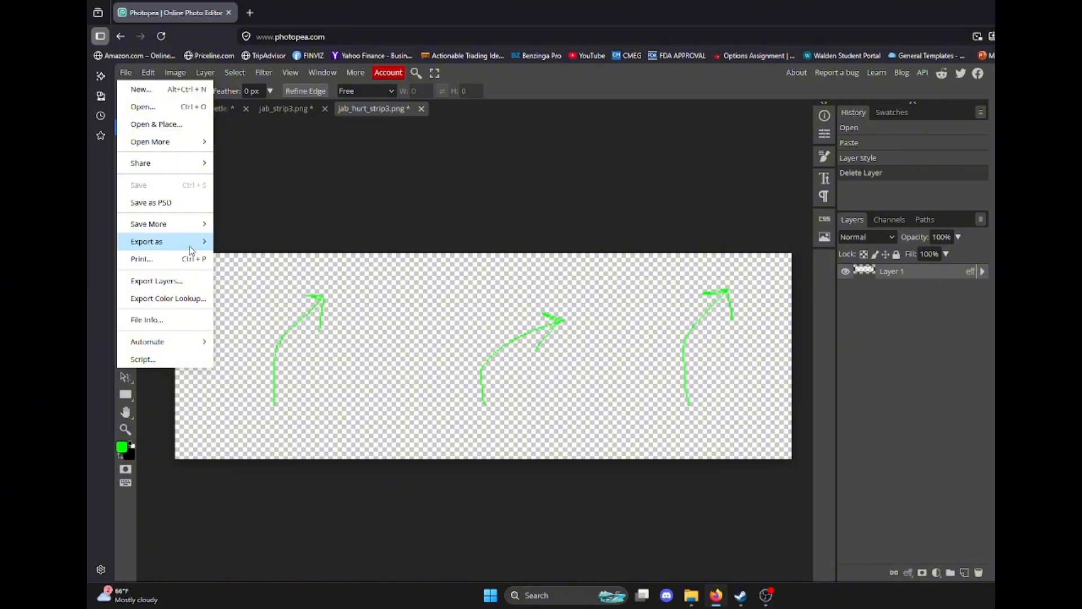
left_click(248, 236)
left_click(537, 309)
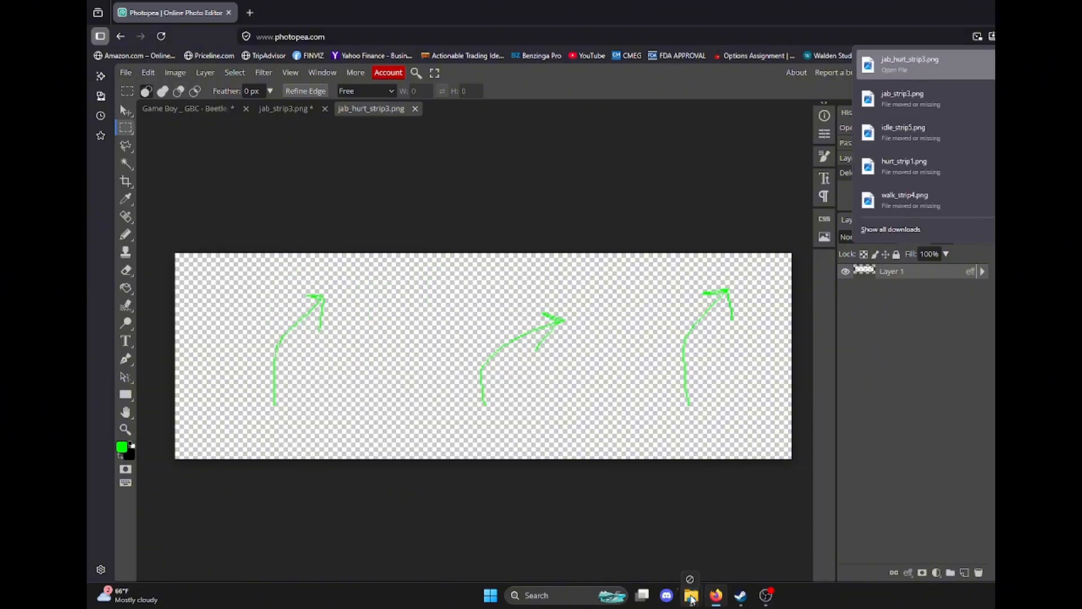
Step: Move the downloaded jab_hurt_strip3.png into the WorkshopTutorial sprites folder, replacing the existing file
mouse_move(691, 595)
left_click_drag(632, 540, 548, 492)
left_click(544, 216)
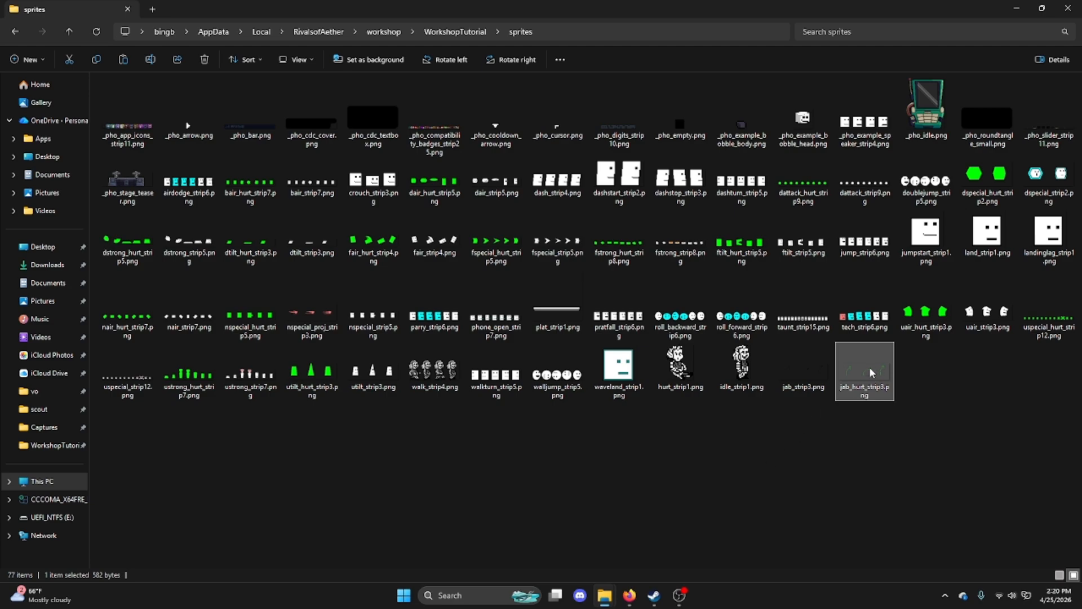
left_click_drag(865, 445, 811, 450)
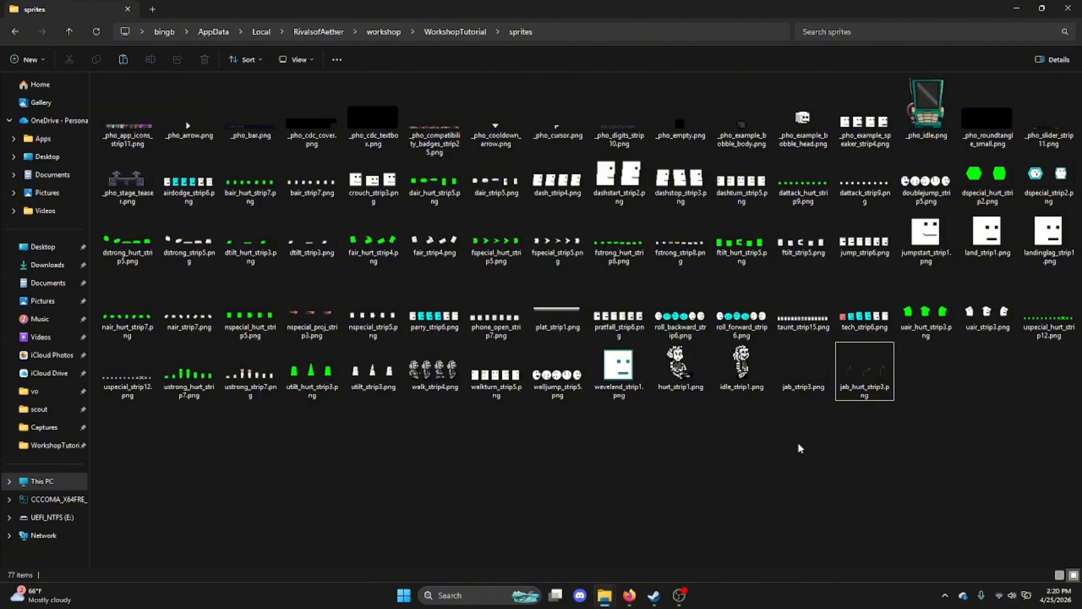
Step: Launch RivalsWorkshopHelper.exe from the workshophelper-master folder inside the WorkshopTutorial download
left_click(604, 595)
left_click(37, 267)
double_click(265, 127)
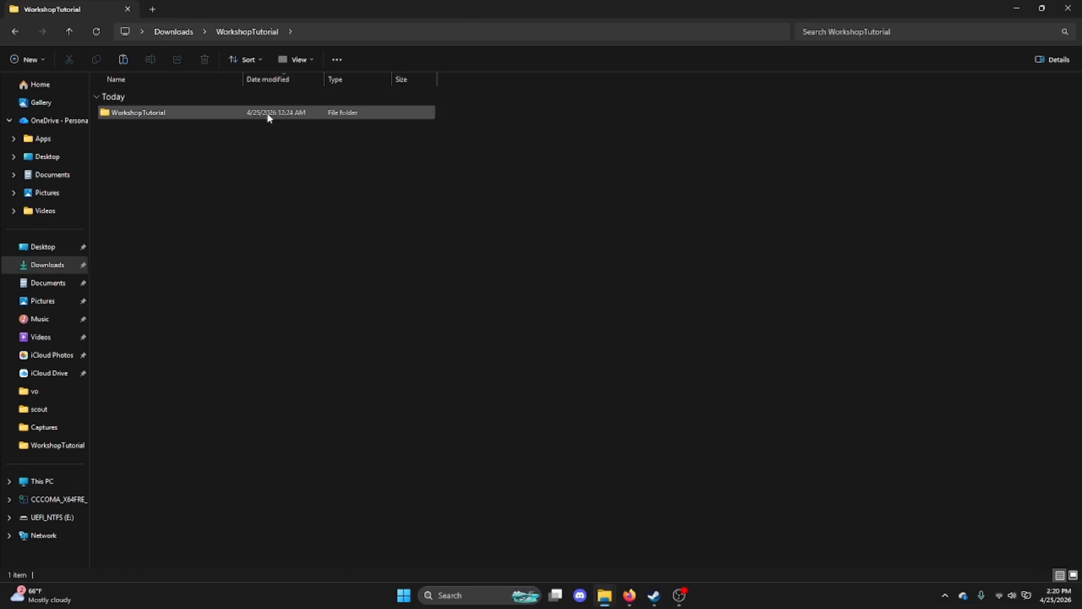
double_click(269, 113)
double_click(192, 143)
double_click(181, 112)
double_click(209, 128)
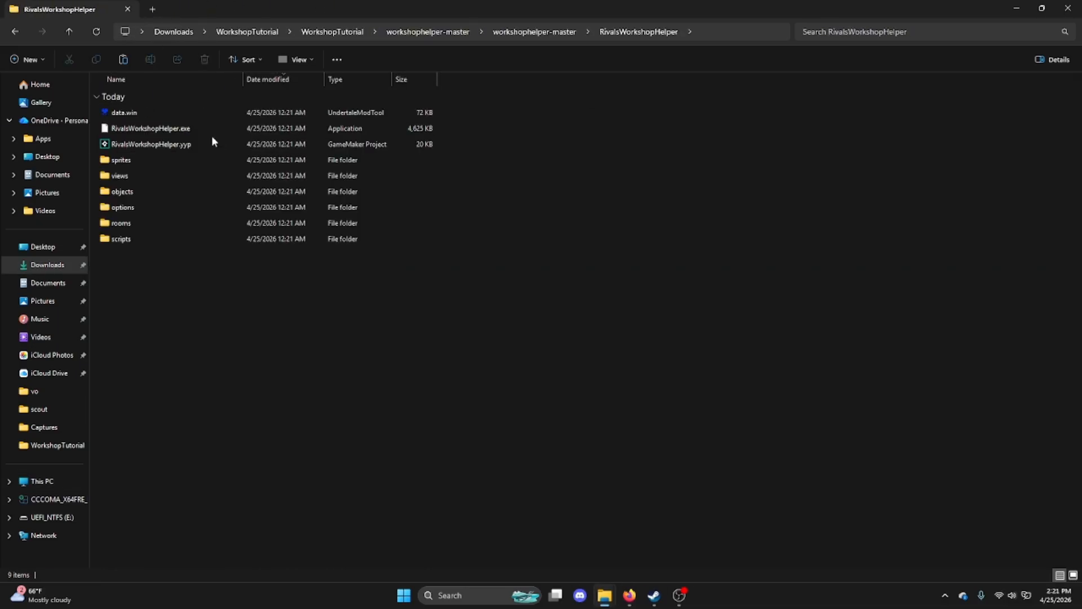
double_click(147, 129)
left_click(586, 407)
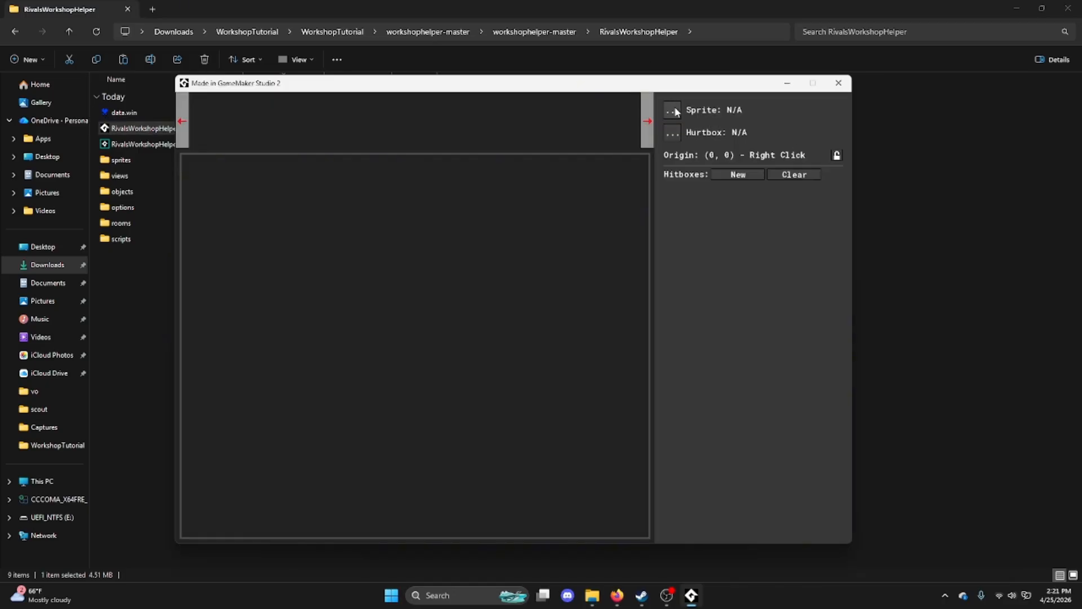
Step: Load jab_strip3.png as the helper's sprite, using the copied path of the WorkshopTutorial sprites folder
left_click(671, 111)
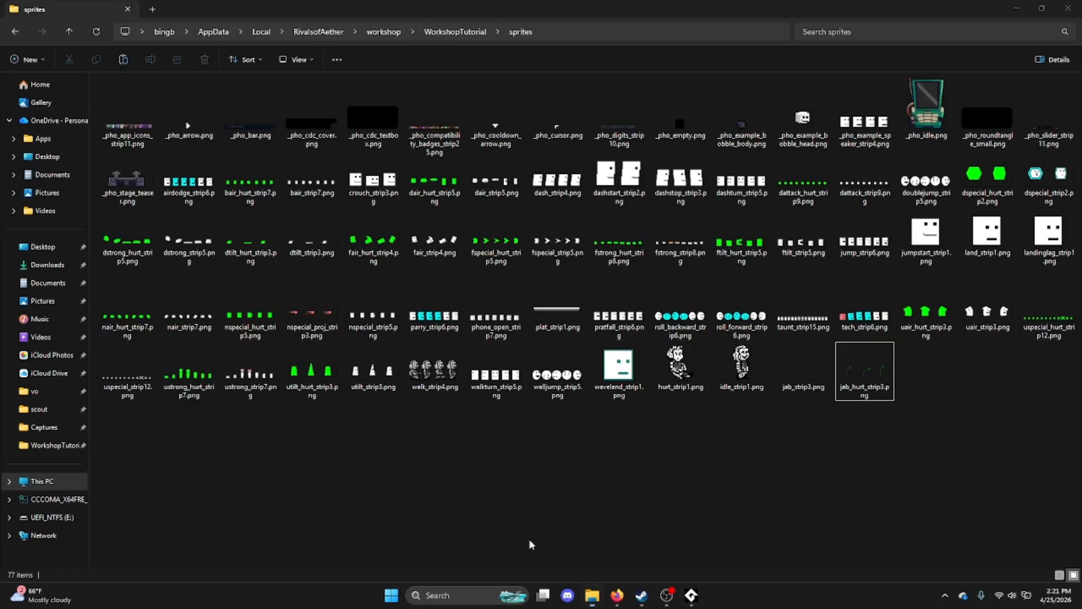
key("F4")
key("ctrl+c")
key("alt+Tab")
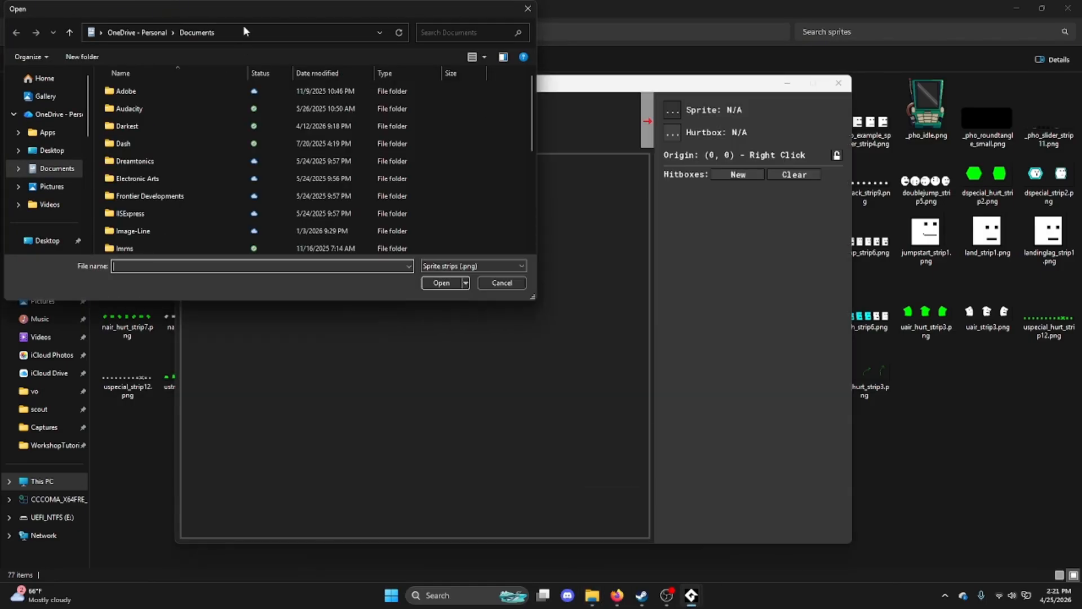
left_click(242, 33)
key("ctrl+v")
key("Return")
scroll(348, 127, "down", 5)
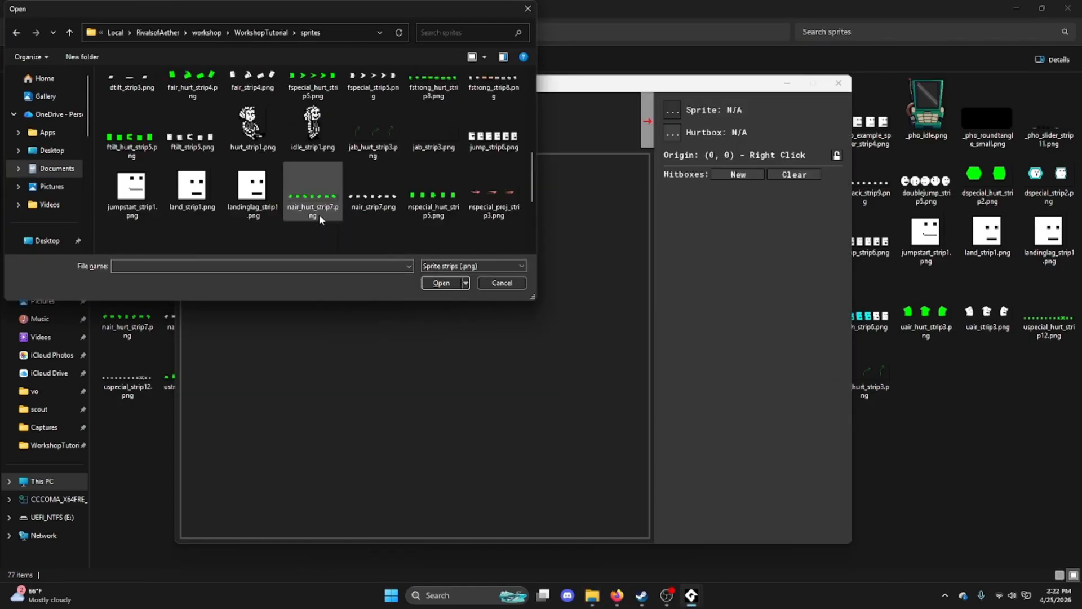
double_click(432, 163)
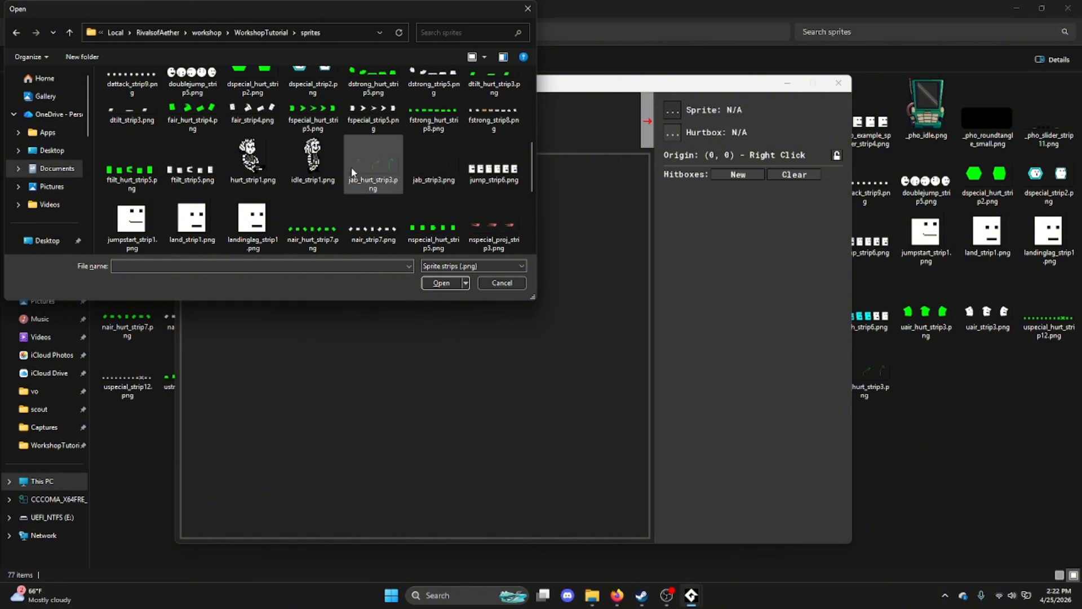
Step: Try several origin positions on the first jab frame, ending at (86, 92) near the arrow's base
right_click(593, 475)
scroll(592, 490, "up", 2)
left_click_drag(576, 439, 520, 394)
right_click(482, 269)
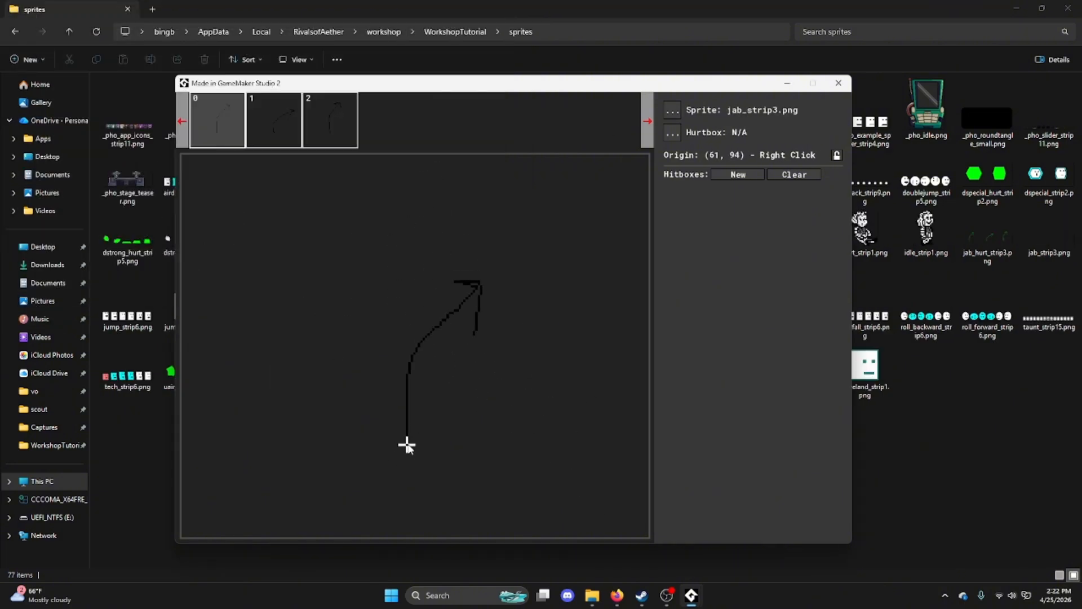
right_click(544, 457)
right_click(423, 440)
right_click(478, 445)
right_click(414, 384)
right_click(290, 223)
right_click(447, 414)
right_click(466, 439)
Step: Add a hitbox about 25 wide and 32 high over the first jab arrowhead at about x -4, y -53, and close the helper
left_click(737, 174)
left_click_drag(492, 297, 491, 282)
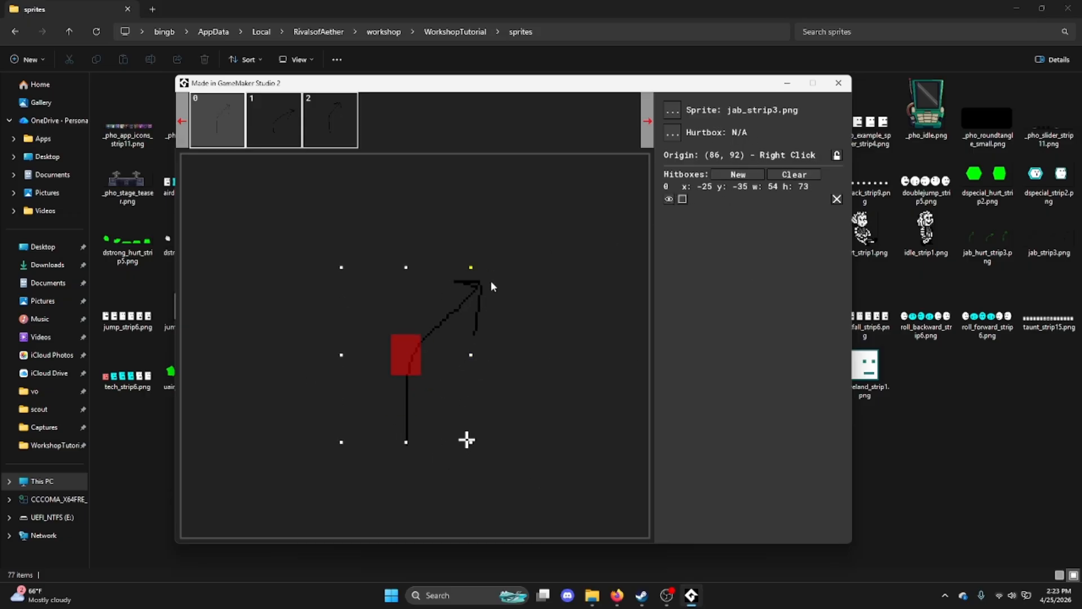
scroll(429, 389, "down", 3)
left_click_drag(398, 368, 418, 363)
mouse_move(434, 347)
left_mouse_down()
mouse_move(434, 336)
mouse_move(424, 356)
left_mouse_up()
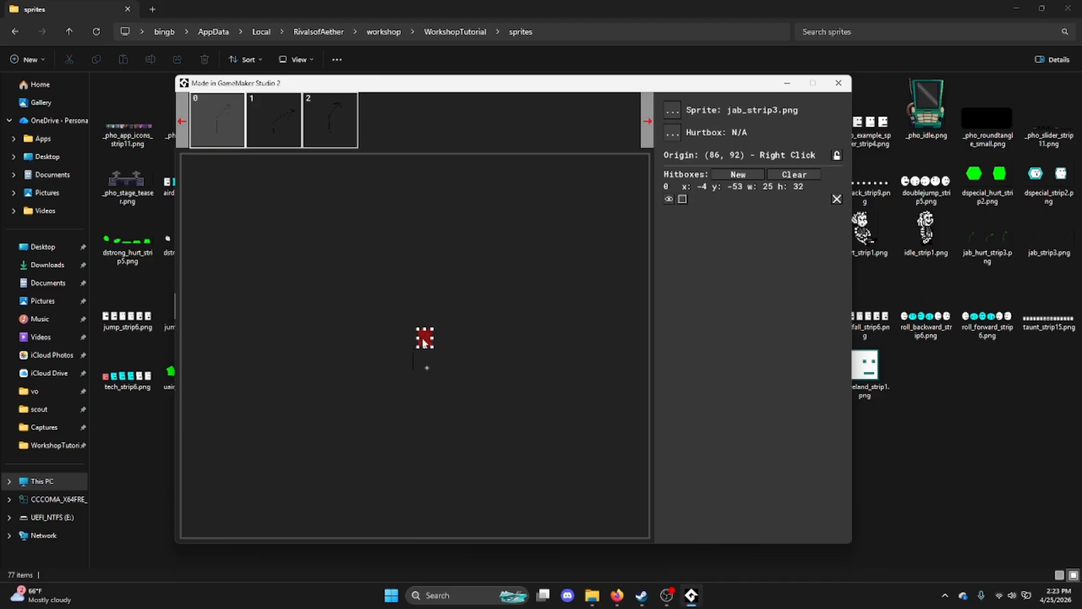
scroll(424, 342, "up", 3)
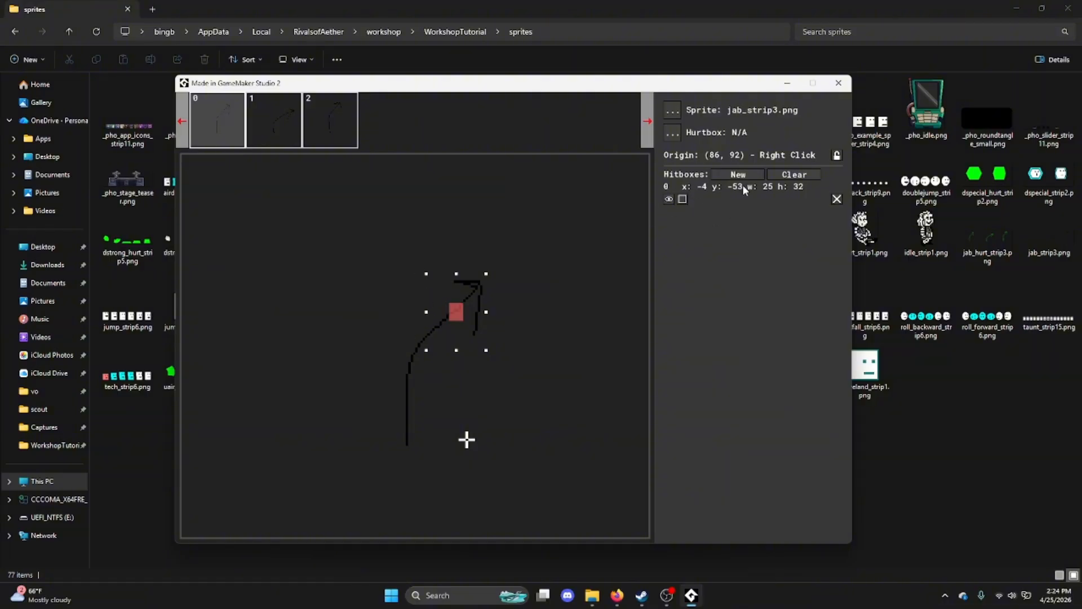
left_click(838, 83)
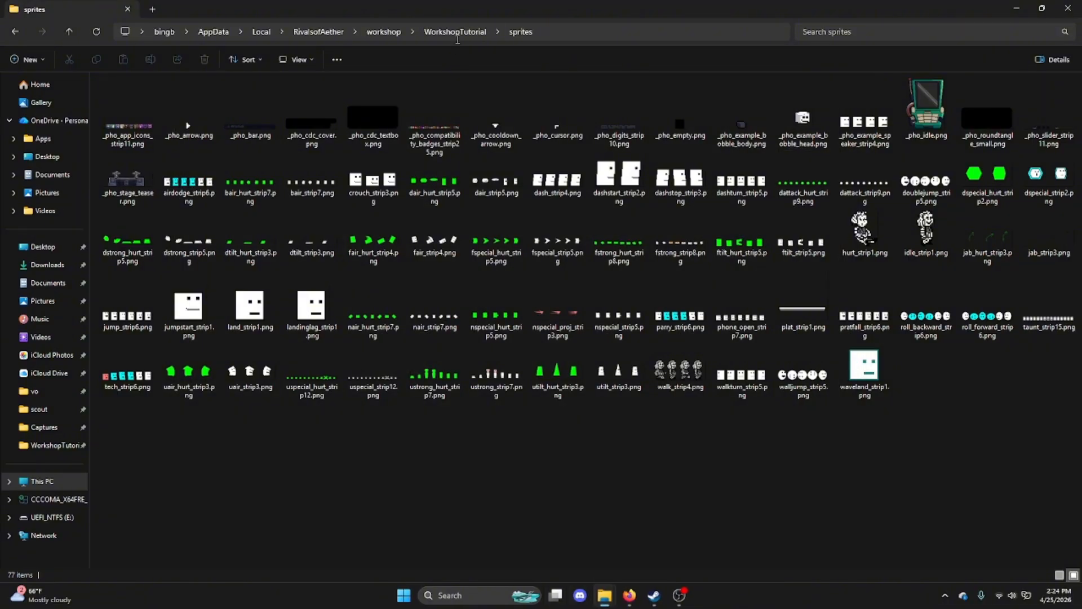
Step: Open the Rivals of Aether WorkshopTutorial character folder and launch Editor.exe from the downloaded gmedit-editor-beta-windows folder
left_click(455, 32)
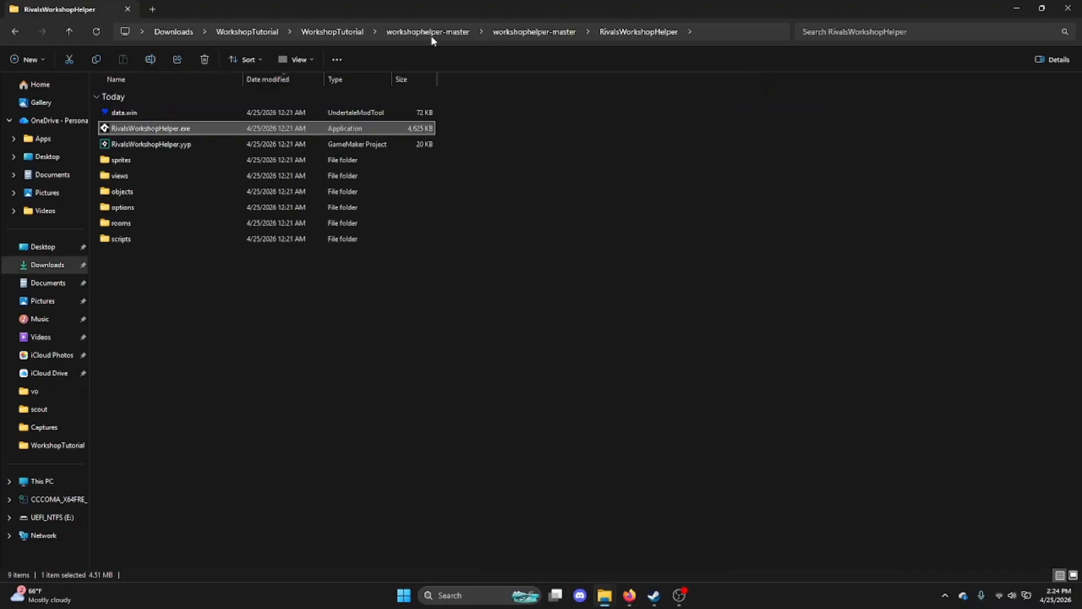
left_click(333, 31)
double_click(152, 129)
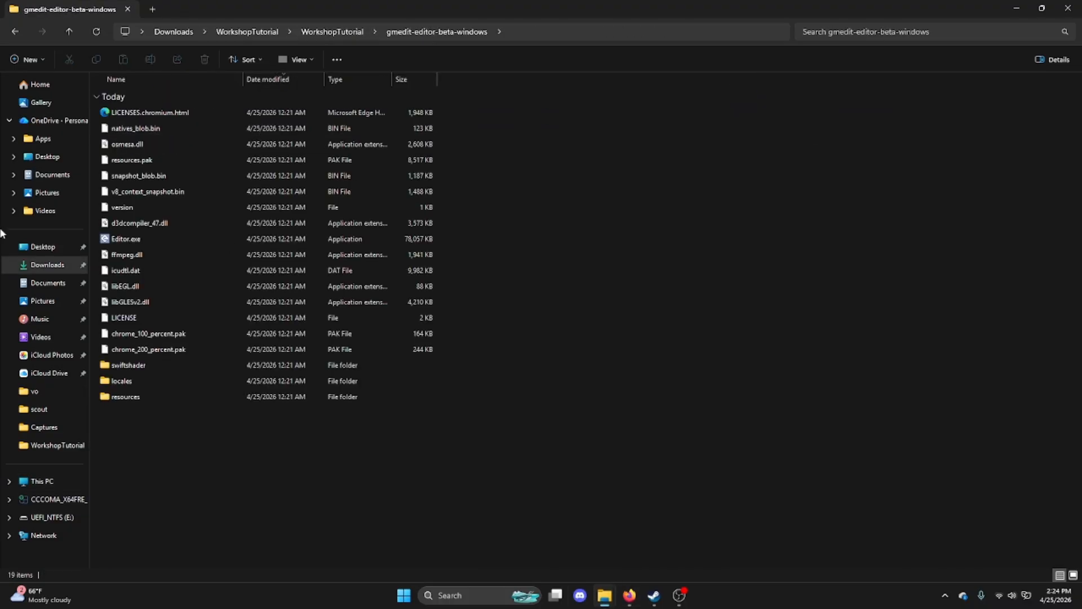
left_click(333, 32)
double_click(154, 129)
double_click(125, 239)
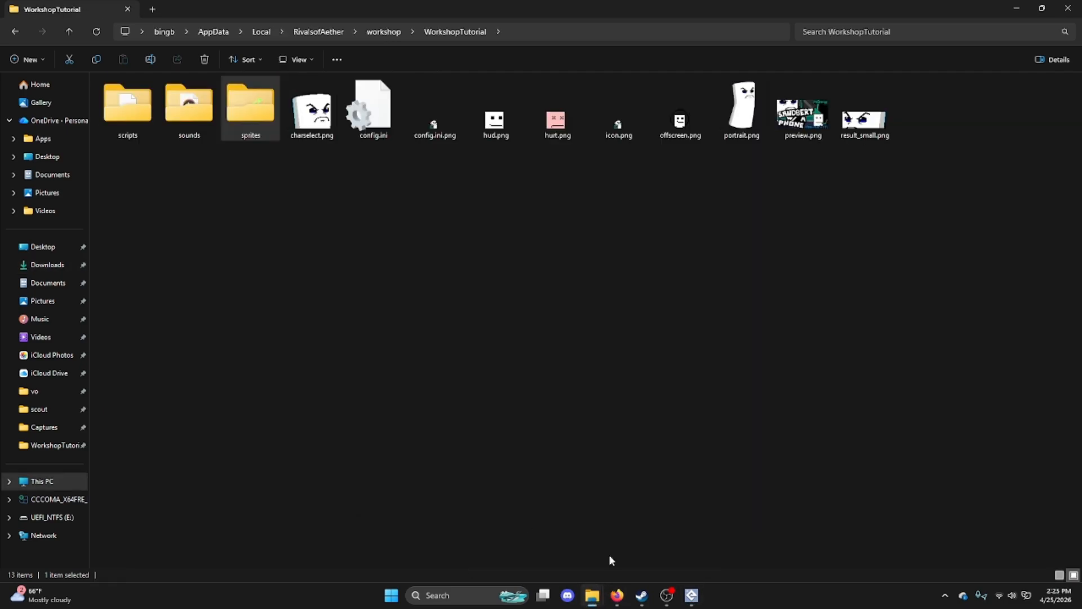
Step: Open the WorkshopTutorial project from its config.ini in the code editor and open load.gml from the scripts folder
left_click_drag(373, 110, 445, 293)
left_click(275, 230)
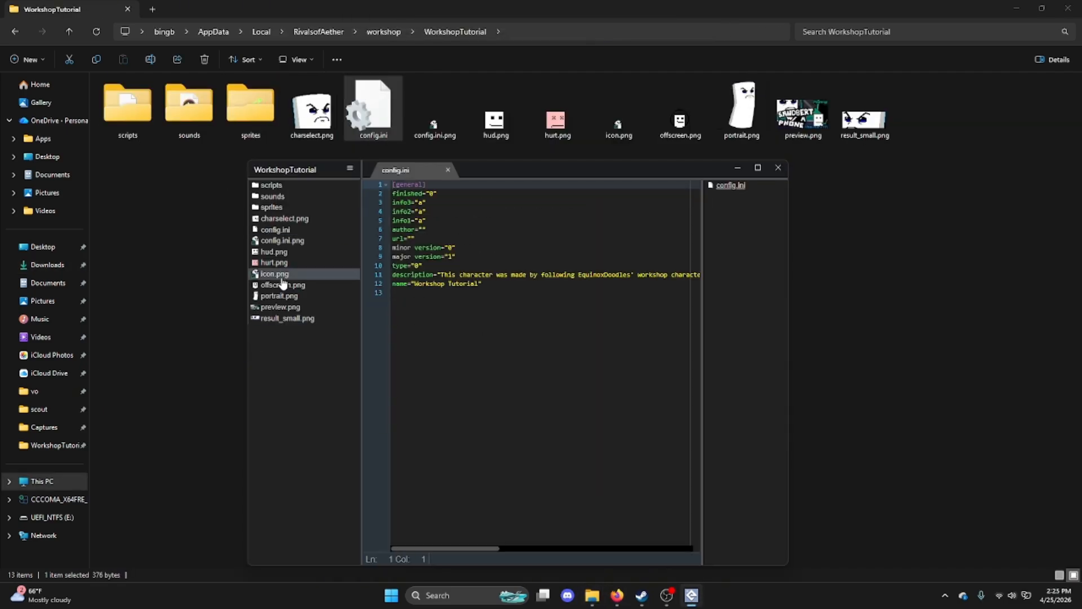
left_click(271, 185)
scroll(309, 366, "down", 1)
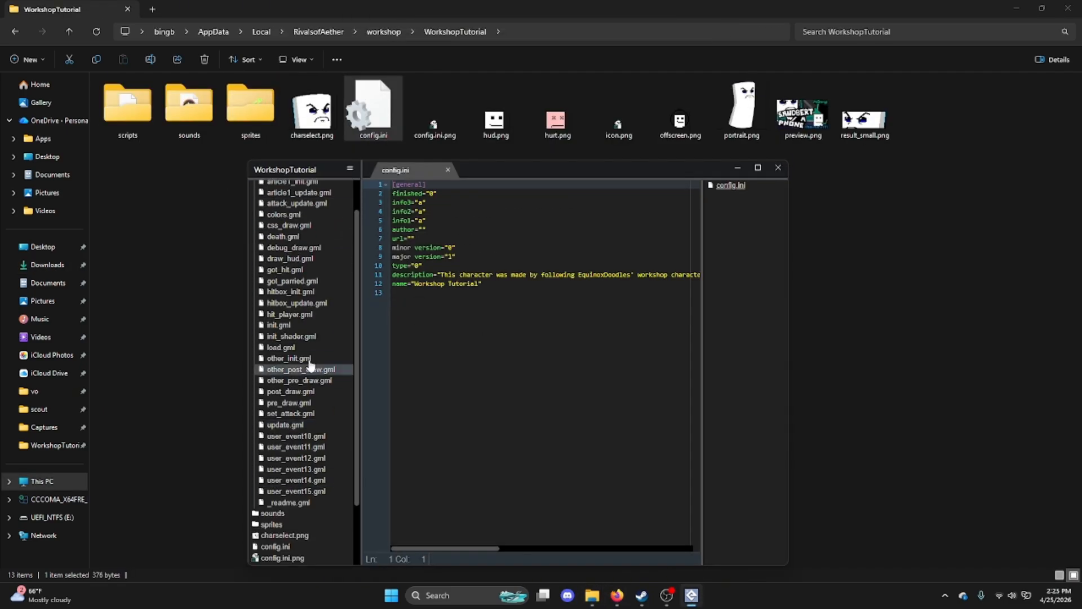
scroll(310, 338, "up", 1)
left_click(281, 384)
Step: Look through the sprite_change_offset lines in load.gml for the movement, defensive and attack animations
scroll(638, 263, "down", 3)
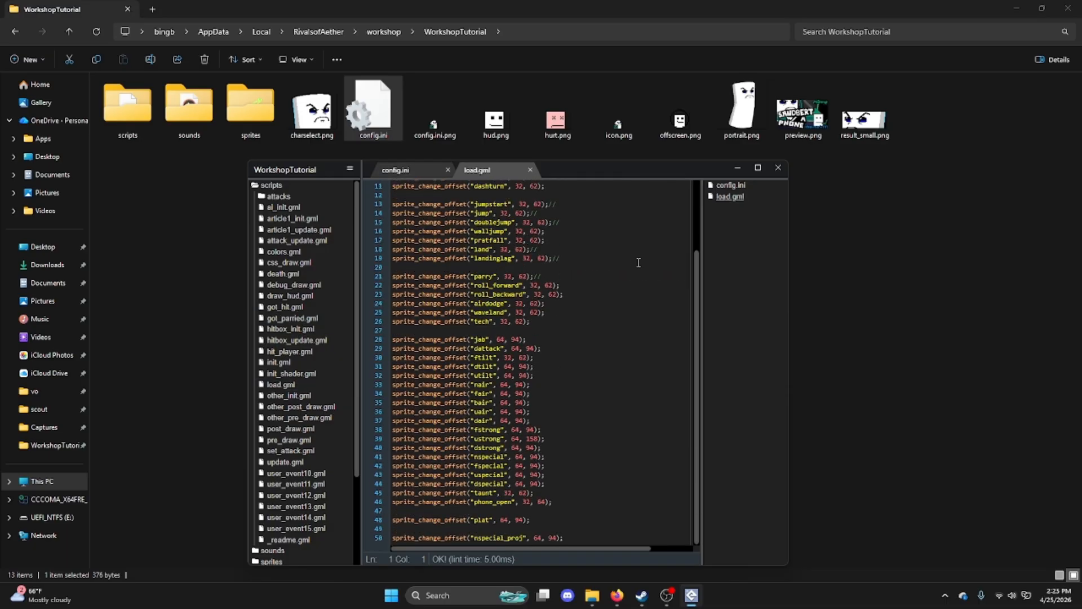
scroll(638, 262, "up", 3)
scroll(343, 225, "down", 2)
scroll(394, 314, "down", 1)
scroll(335, 316, "up", 2)
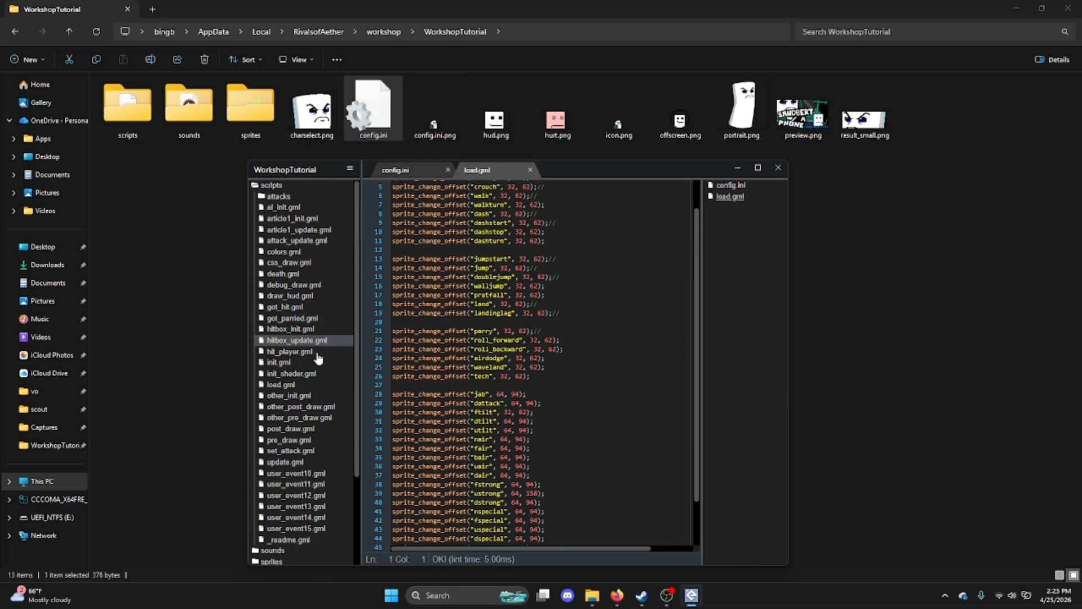
scroll(428, 282, "up", 2)
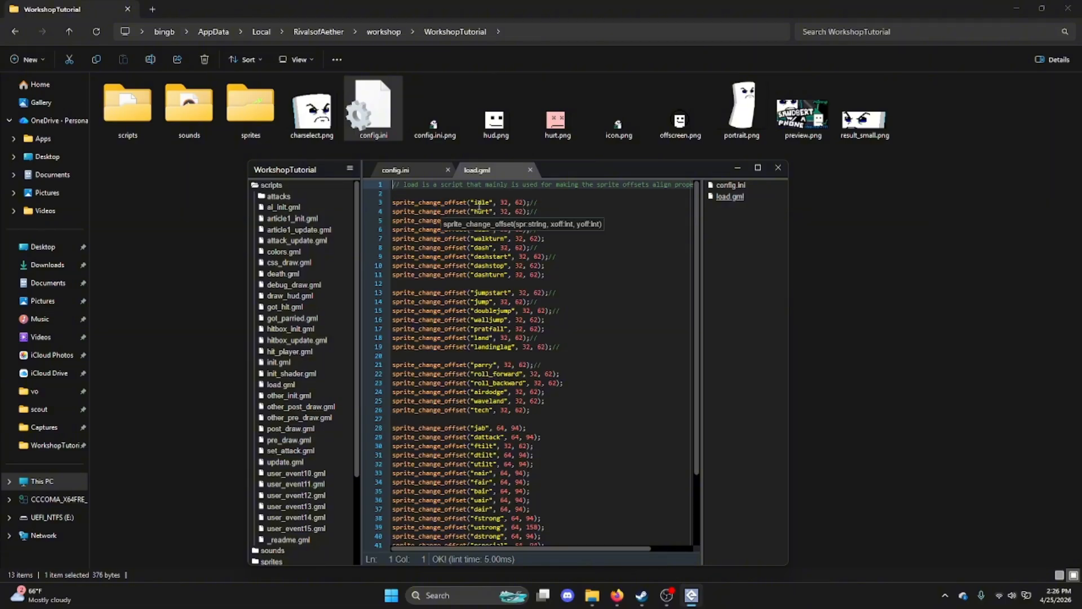
left_click(504, 203)
left_click(549, 274)
scroll(536, 314, "down", 3)
scroll(538, 451, "up", 3)
scroll(538, 482, "down", 3)
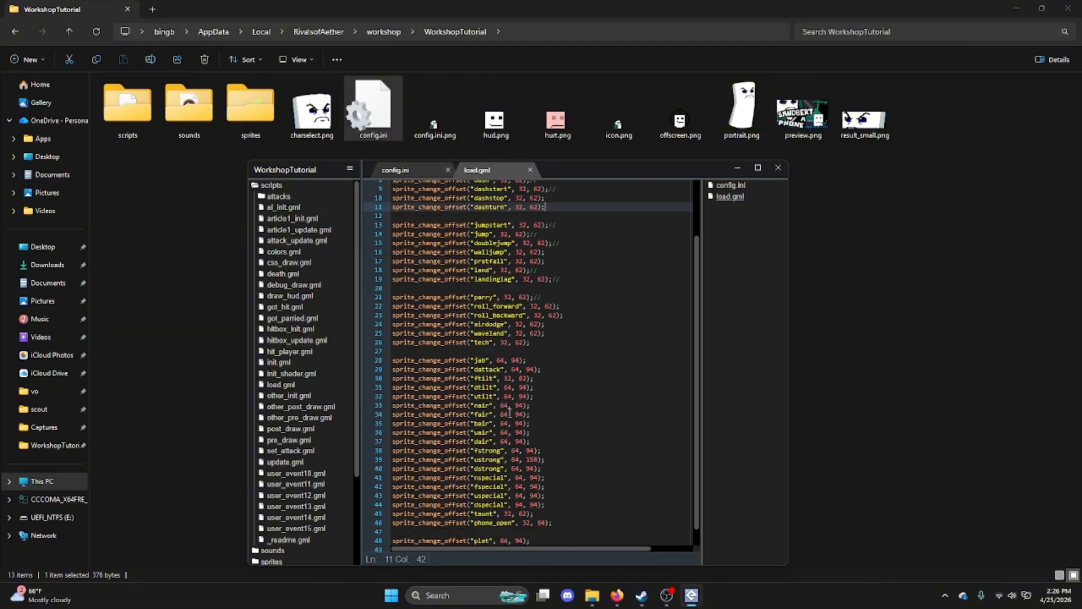
scroll(508, 423, "up", 3)
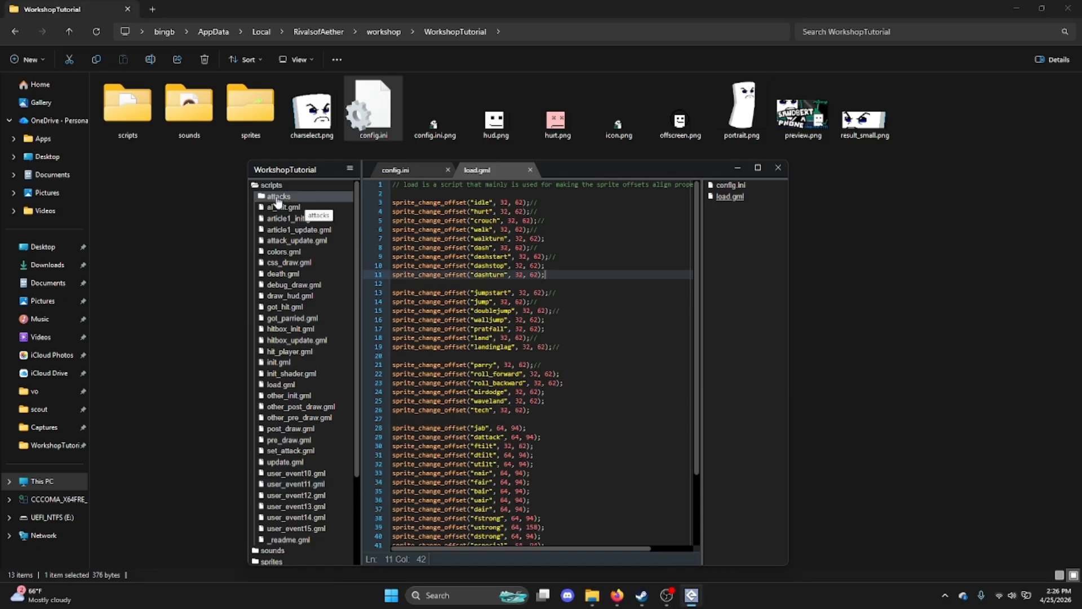
Step: Open the jab.gml attack script and highlight its hitbox X, Y, width and height lines
left_click(278, 197)
left_click(284, 318)
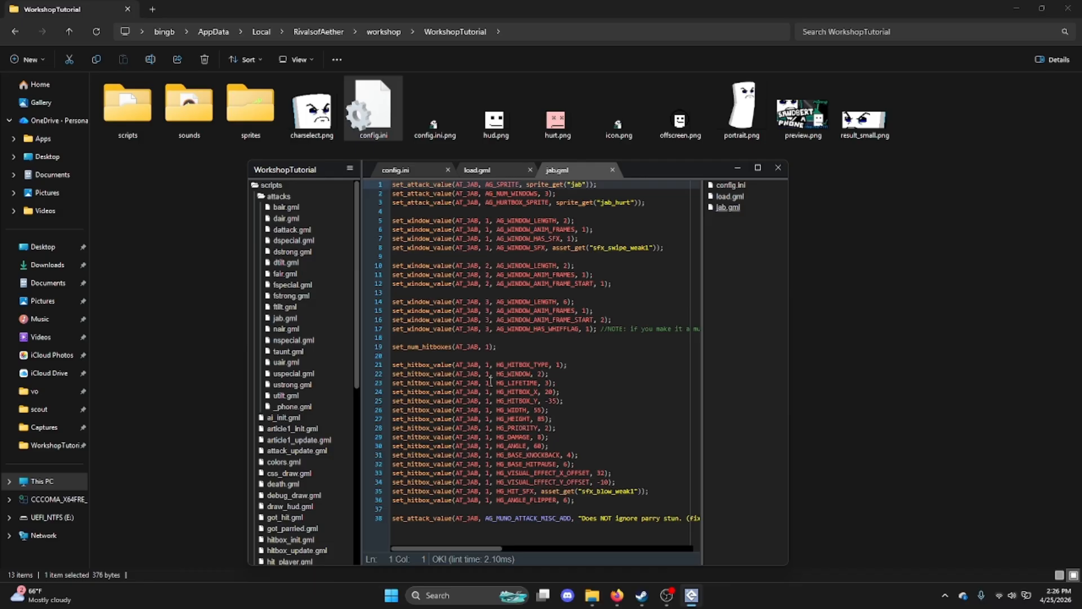
left_click_drag(493, 390, 576, 420)
left_click_drag(575, 420, 383, 392)
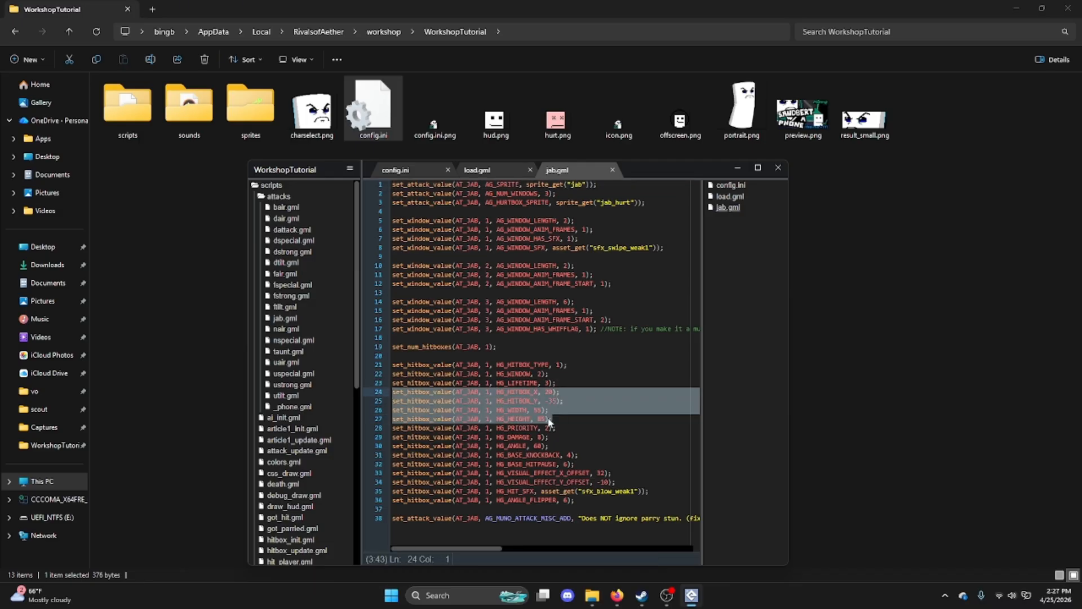
Step: Examine the individual values of the jab's HG_HITBOX_X, HG_HITBOX_Y, HG_WIDTH and HG_HEIGHT settings
double_click(548, 392)
double_click(552, 400)
double_click(537, 410)
double_click(541, 419)
double_click(549, 392)
left_click_drag(542, 409, 455, 409)
left_click(547, 428)
double_click(541, 419)
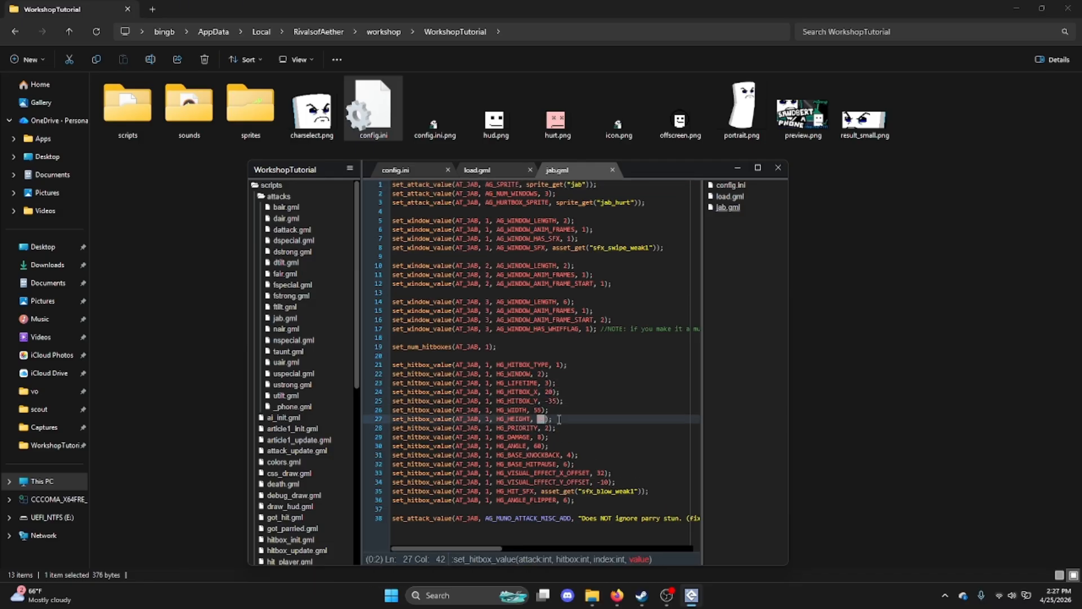
left_click_drag(559, 419, 563, 393)
left_click(562, 393)
left_click(560, 420)
left_click(349, 172)
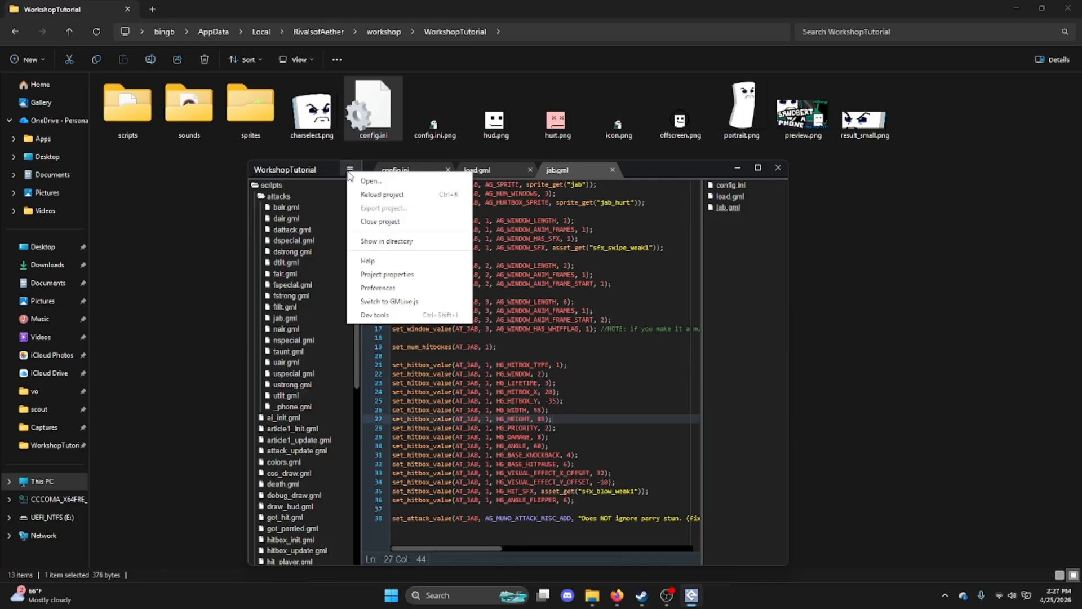
left_click(558, 392)
Step: Close the code editor and switch to the Rivals of Aether page in the Steam library
left_click(778, 167)
left_click(653, 595)
scroll(755, 154, "down", 1)
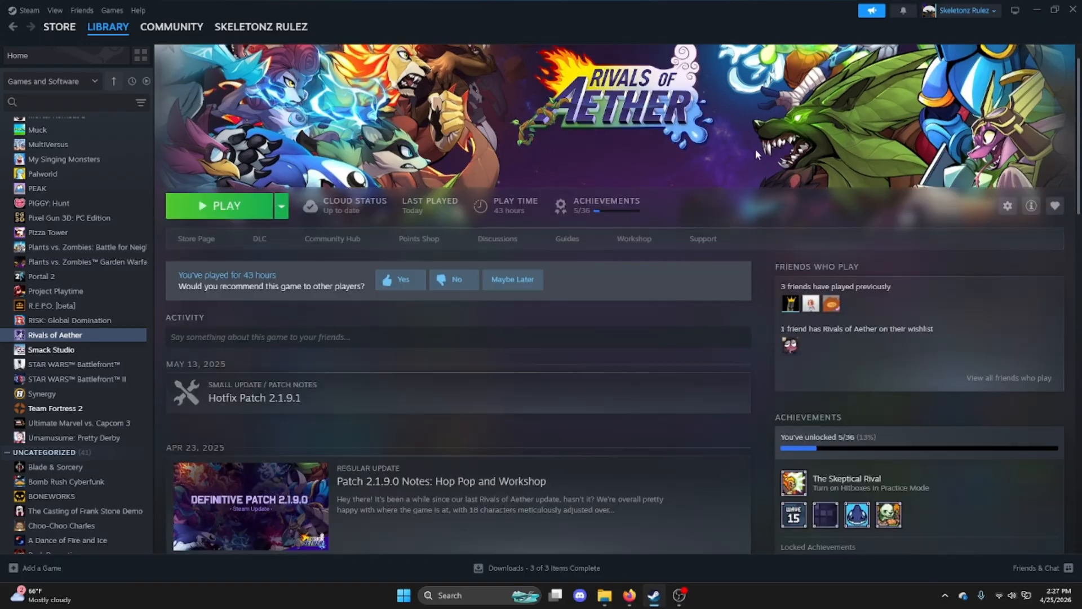
scroll(756, 152, "up", 1)
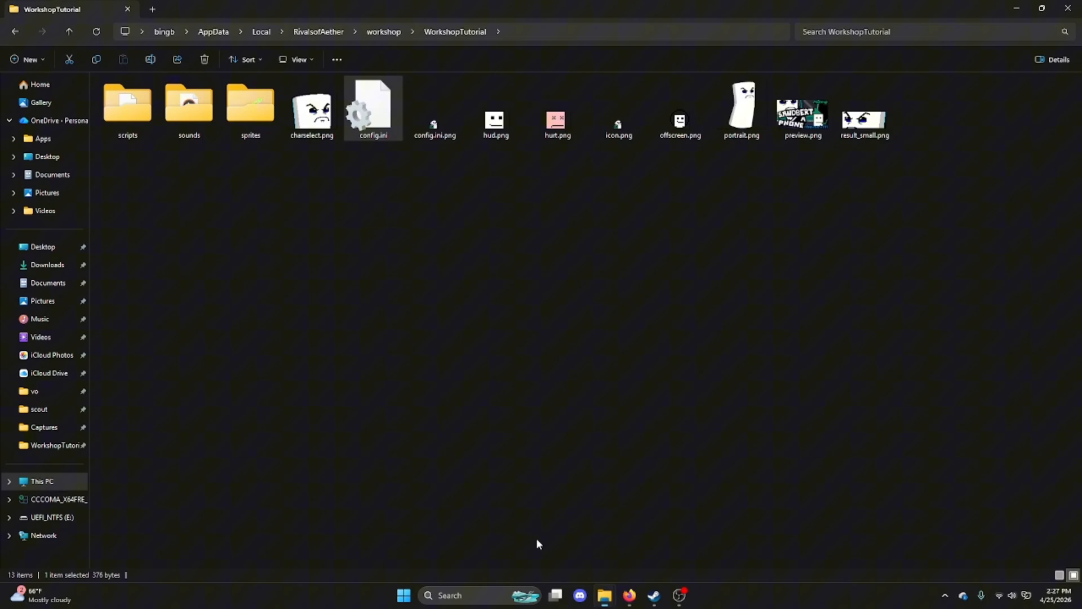
Step: Open the character's sprites folder and close the extra gmedit-editor-beta-windows folder window
double_click(249, 101)
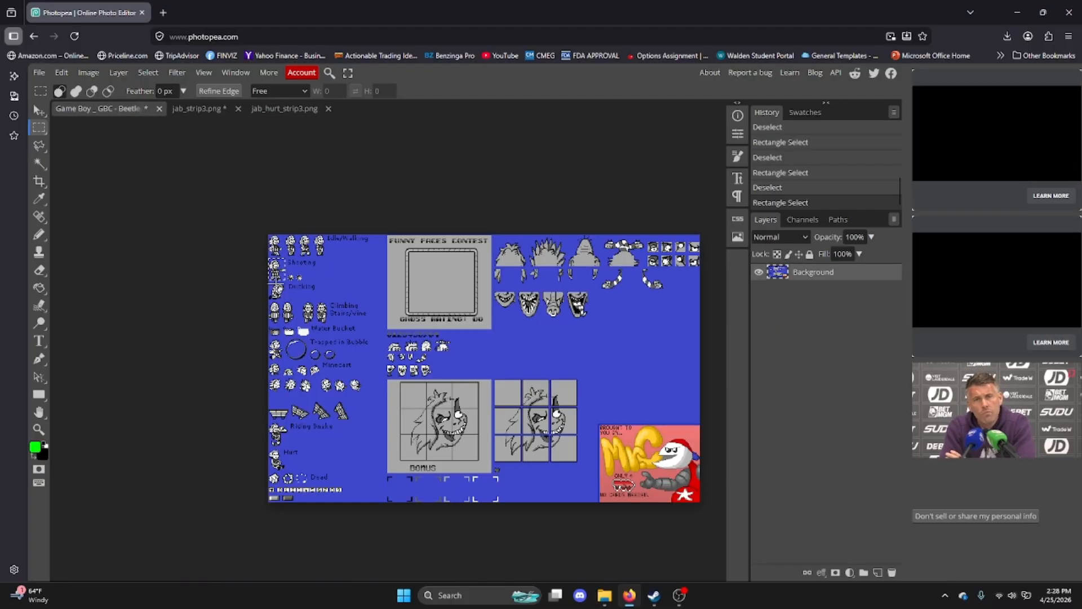
scroll(153, 372, "up", 3)
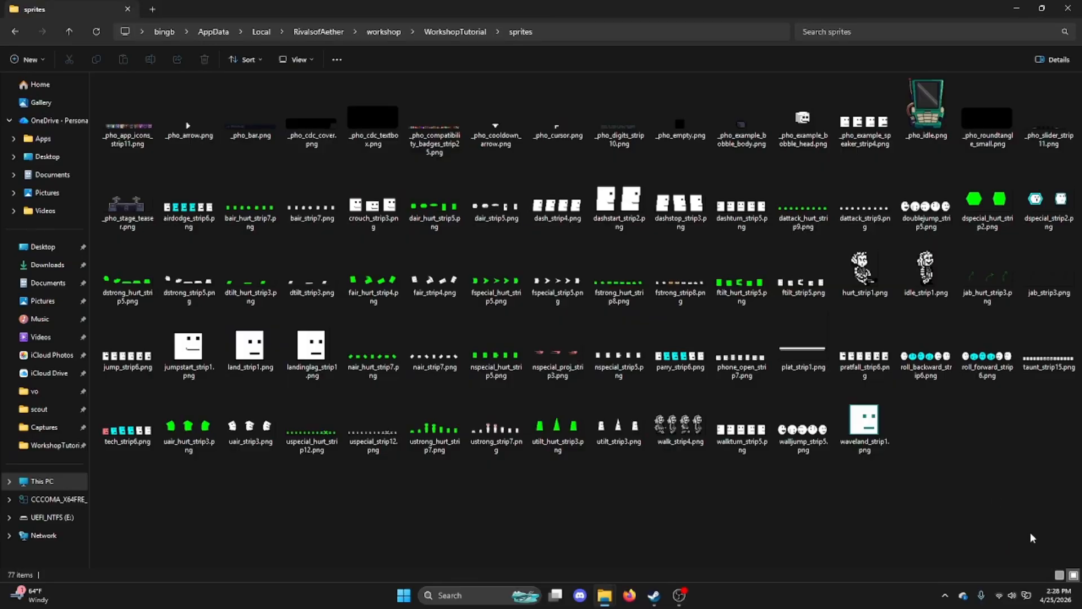
left_click_drag(1031, 533, 169, 212)
left_click(596, 488)
mouse_move(602, 604)
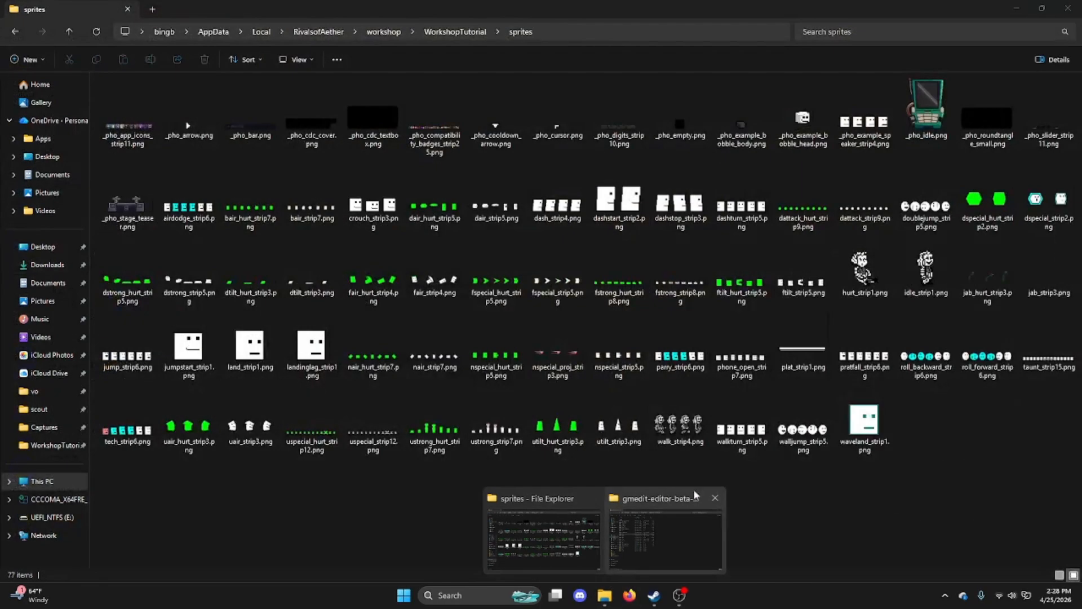
left_click(717, 497)
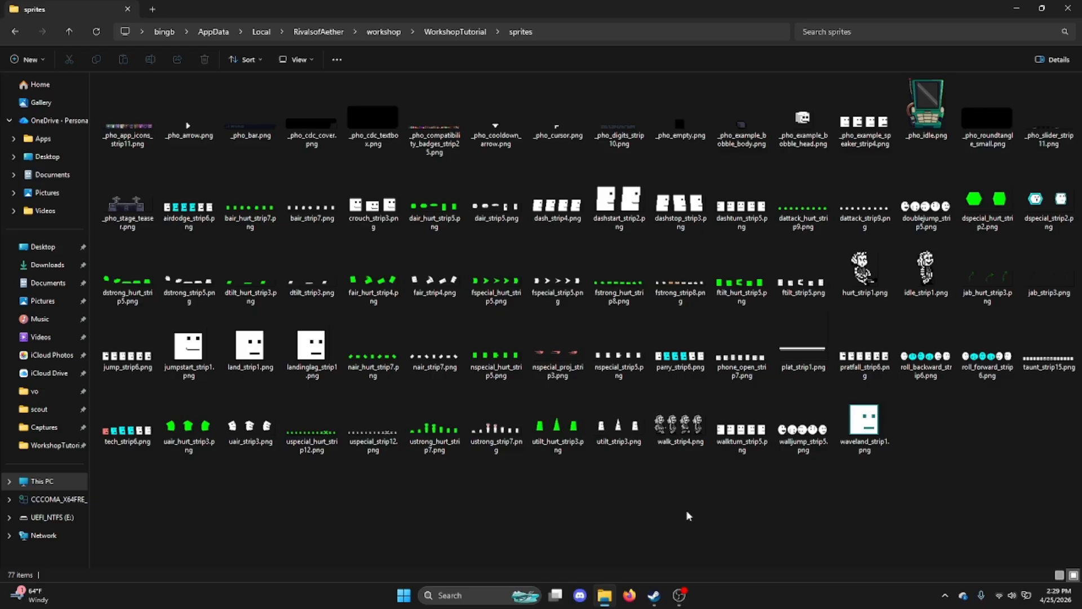
Step: Launch Rivals of Aether from Steam and maximize its window
left_click(654, 595)
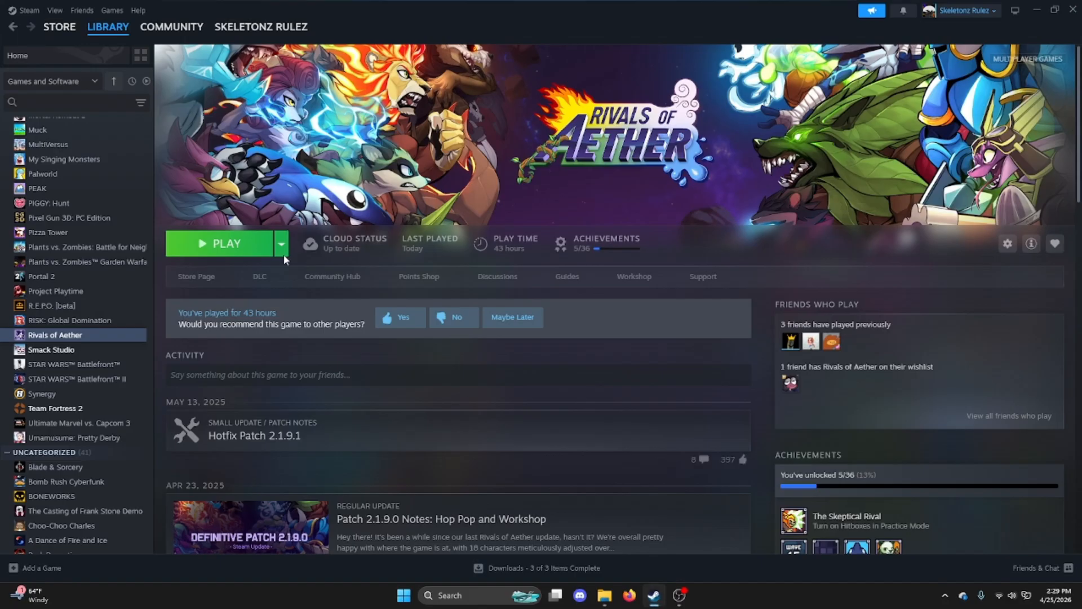
left_click(202, 244)
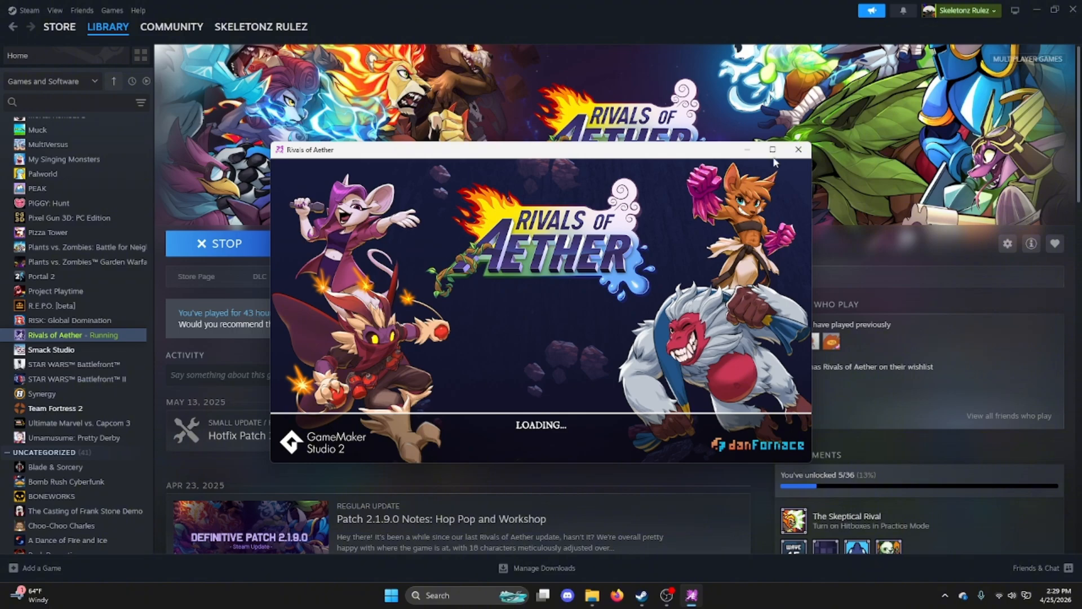
left_click(772, 149)
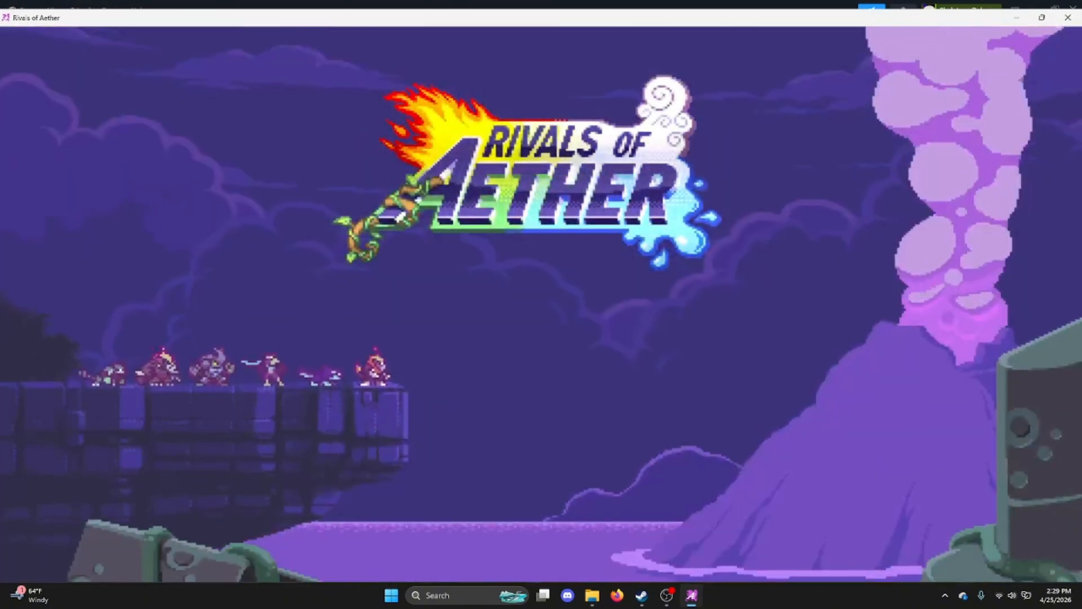
Step: Enter the game's local Versus mode character selection
key("Return")
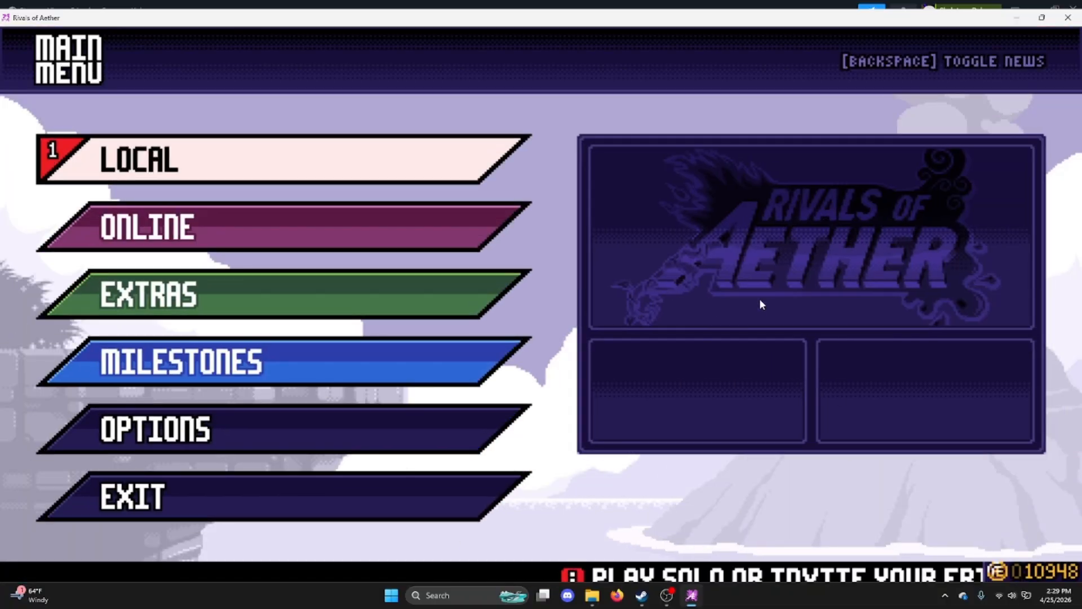
key("Return")
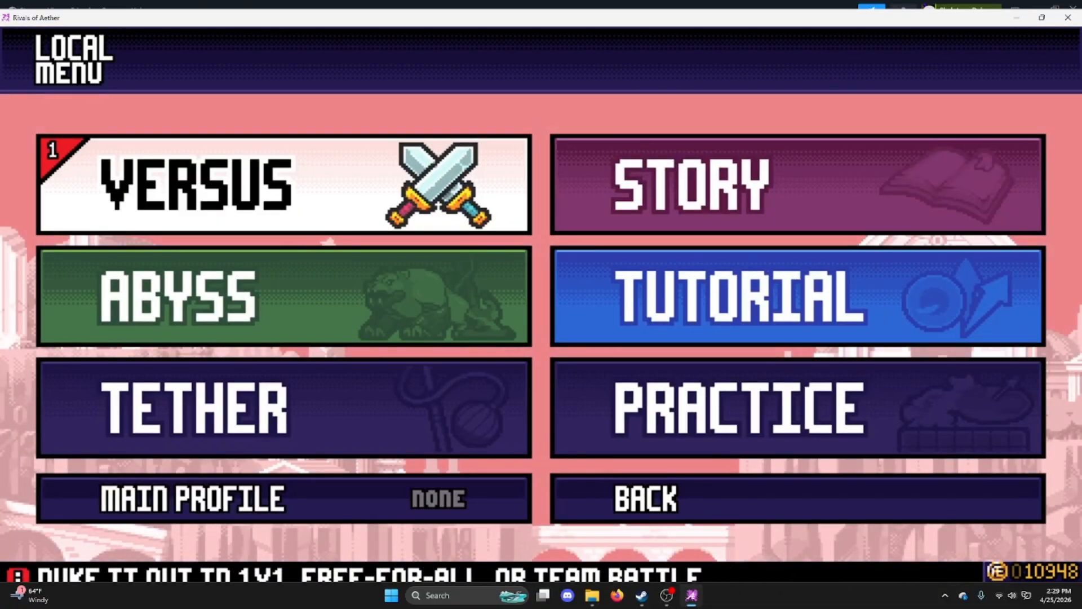
key("Return")
Step: Browse player 1's workshop character list and choose GBA Jack Skellington
key("Right")
key("Up")
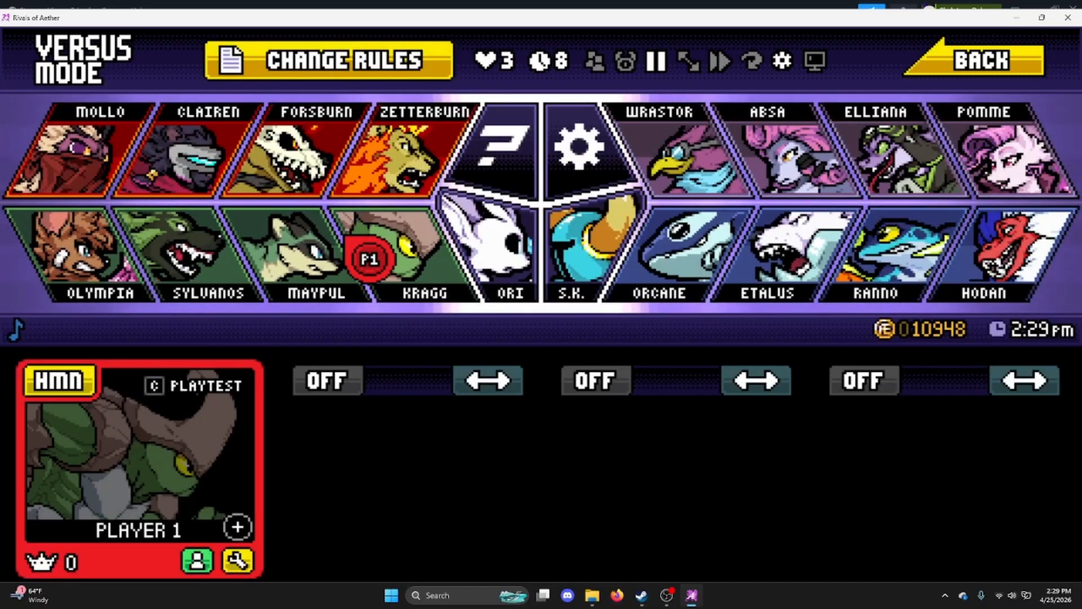
key("Return")
key("Left")
key("Left")
key("Left")
key("Left")
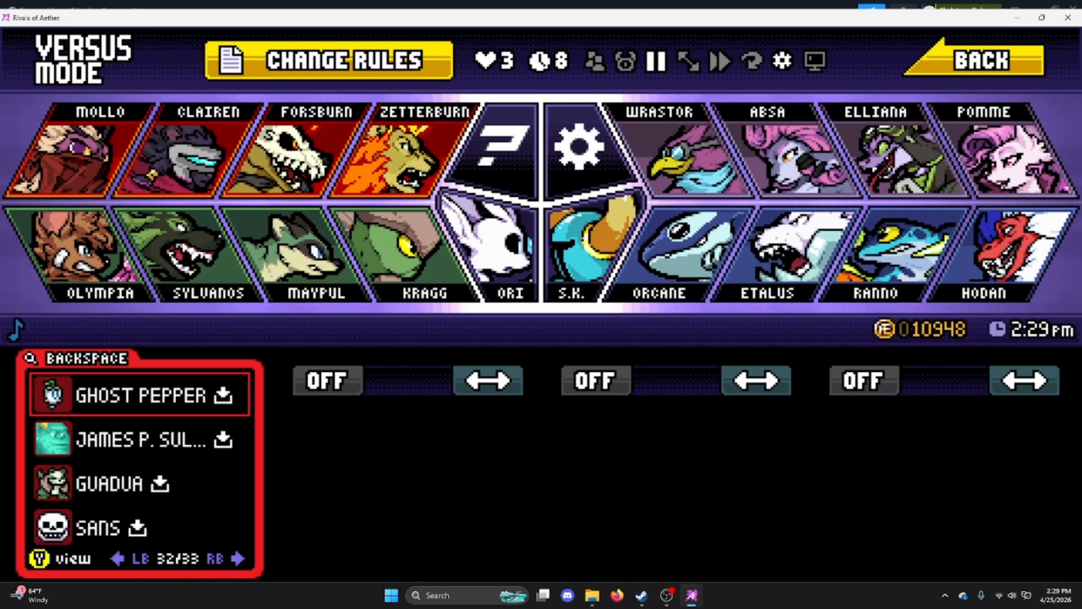
key("Left")
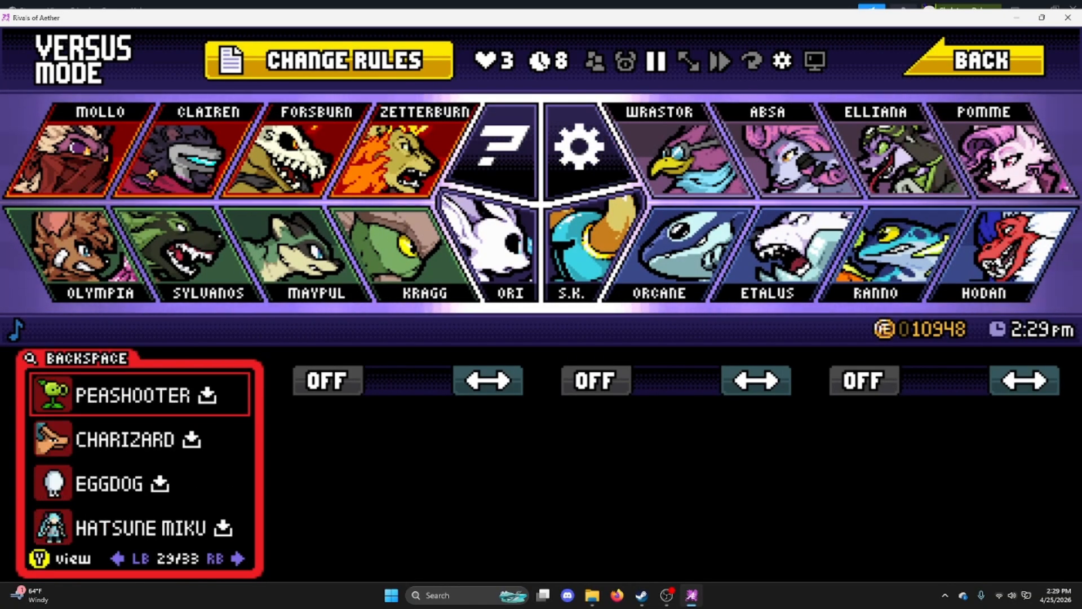
key("Left")
key("Left")
key("Left")
key("Down")
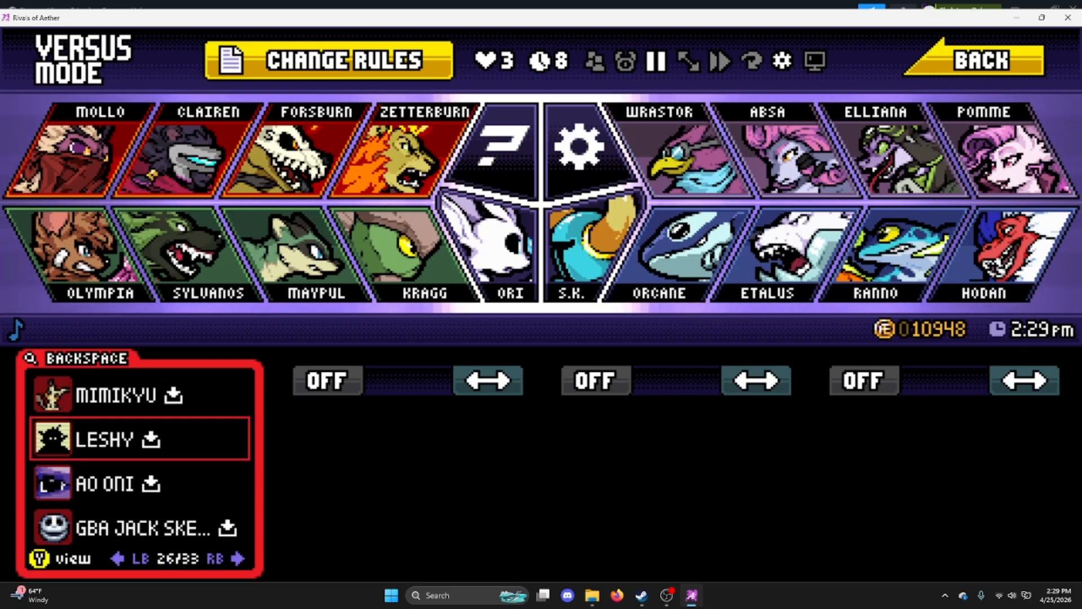
key("Down")
key("Down")
key("Return")
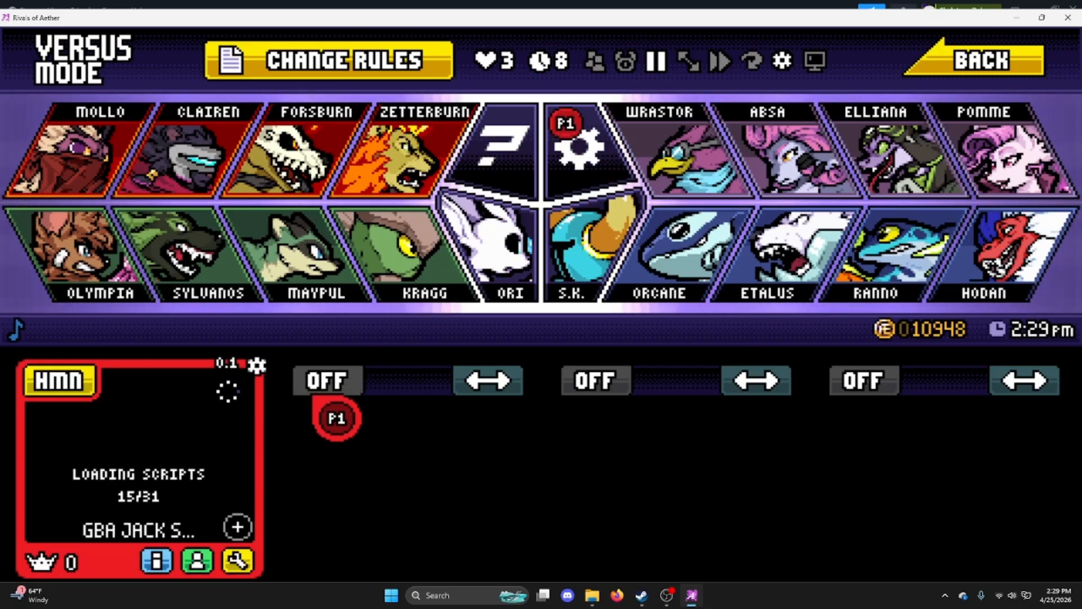
Step: Add a CPU opponent as player 2 and open the workshop character list for it
key("z")
key("Up")
key("Right")
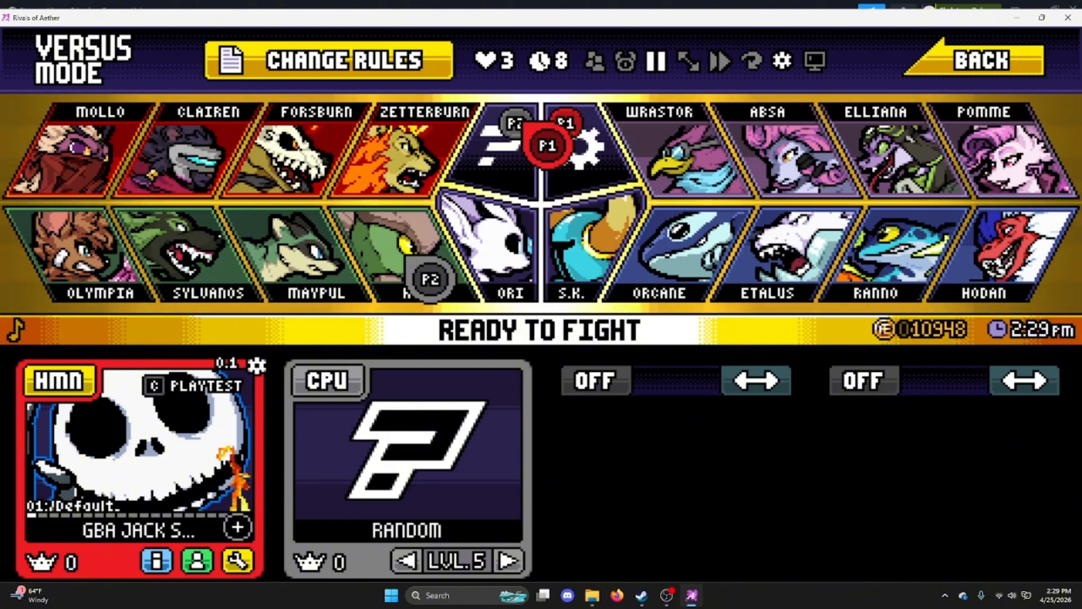
key("z")
key("Right")
key("z")
Step: Browse the CPU's workshop character list and choose Rattle Me Bones
key("Left")
key("Left")
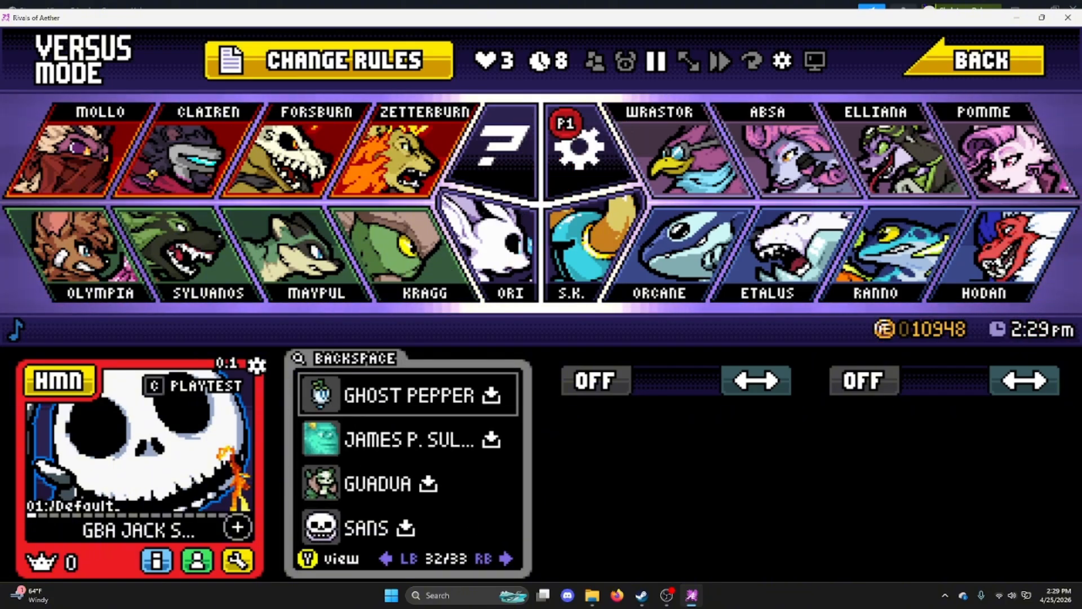
key("Right")
key("Left")
key("Left")
key("Down")
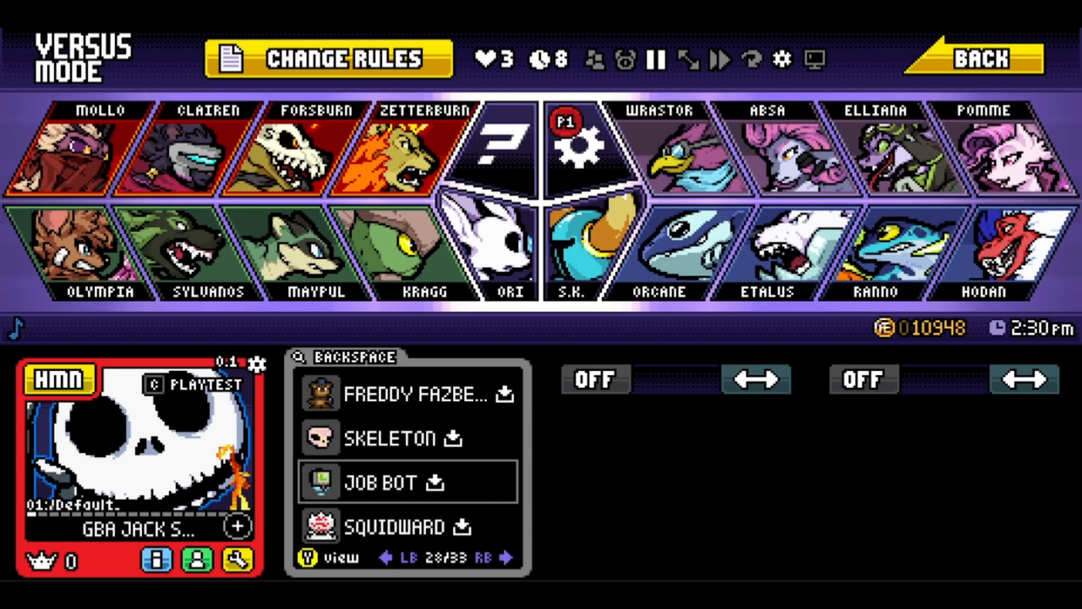
key("Up")
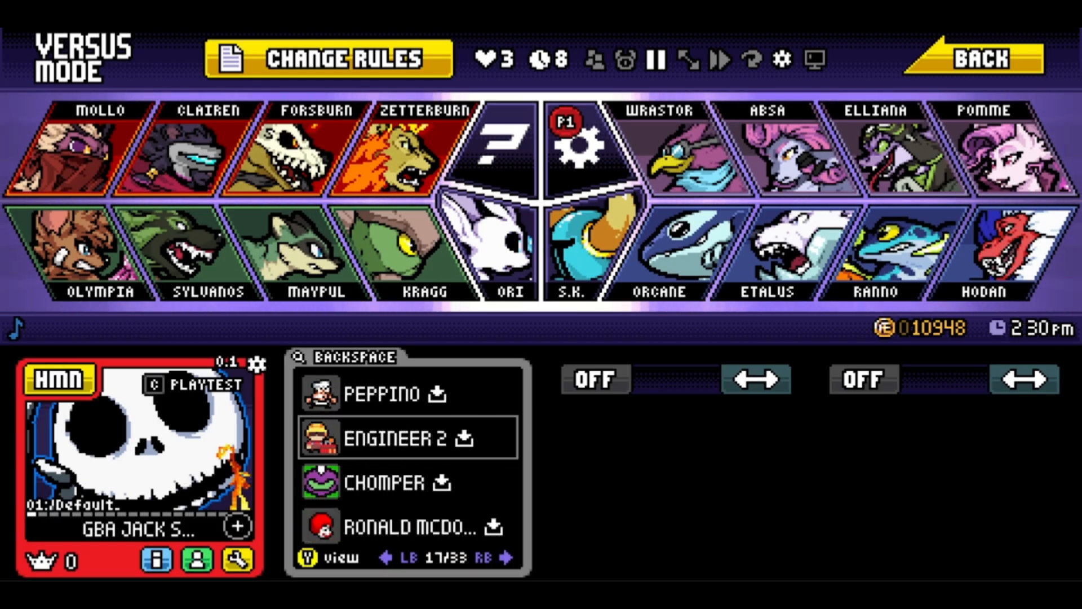
key("Up")
key("z")
Step: Proceed to stage selection, choose a stage and start the versus match
key("Return")
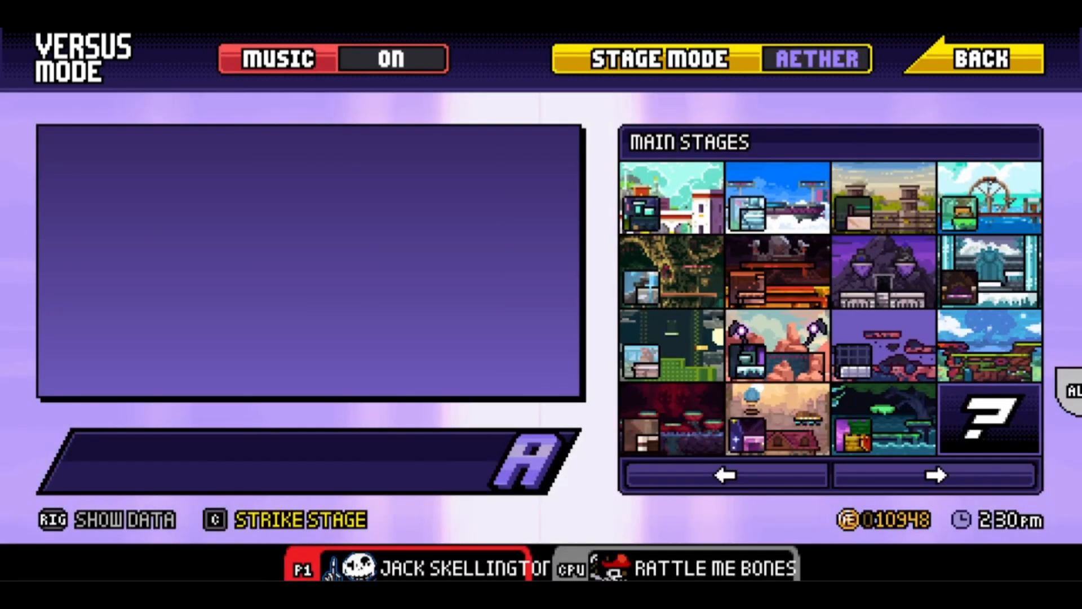
key("Left")
key("z")
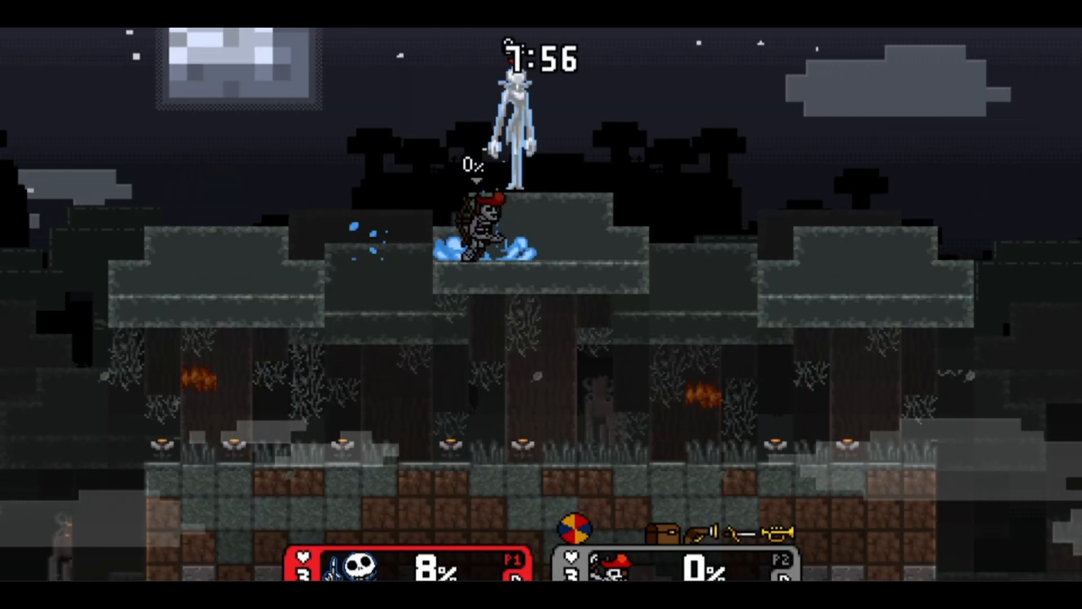
Step: Play the versus match as Jack Skellington, moving around and attacking the Rattle Me Bones CPU
key("Left")
key("Right")
key("Left")
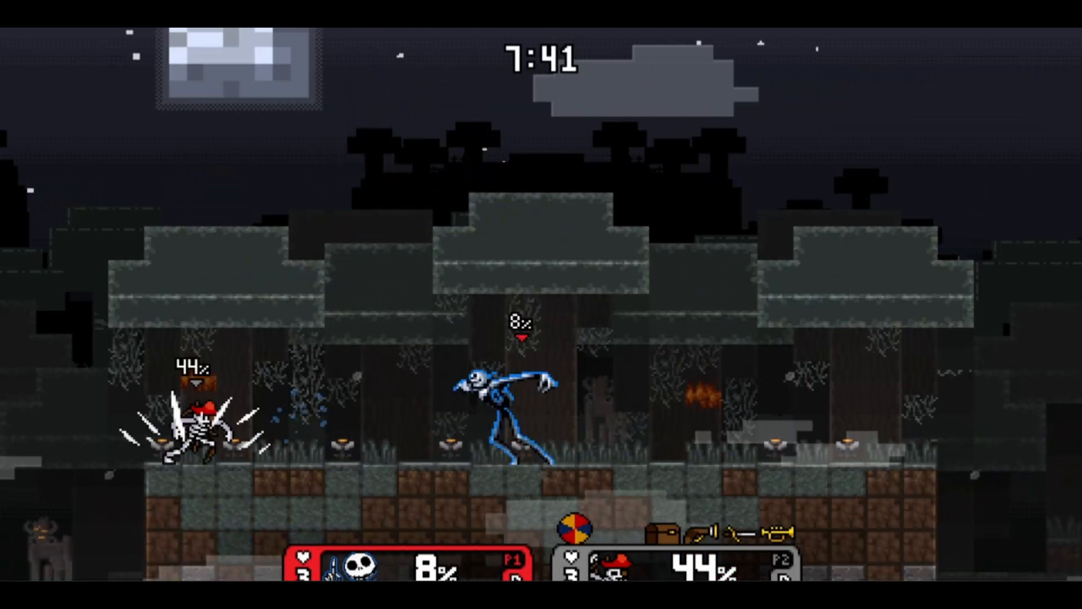
key("Right")
key("Left")
key("Right")
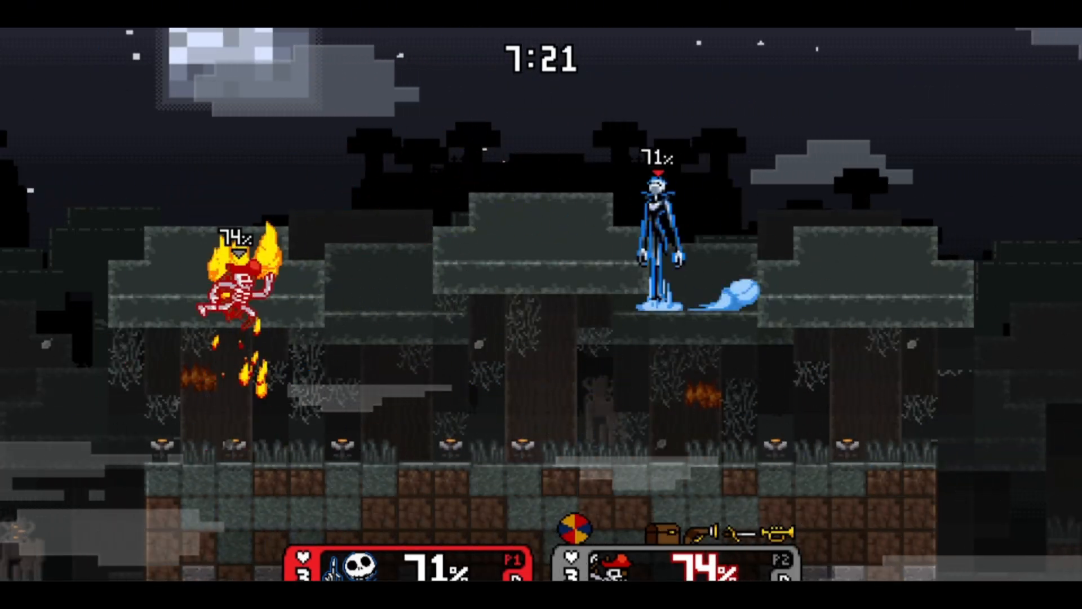
key("Left")
key("Right")
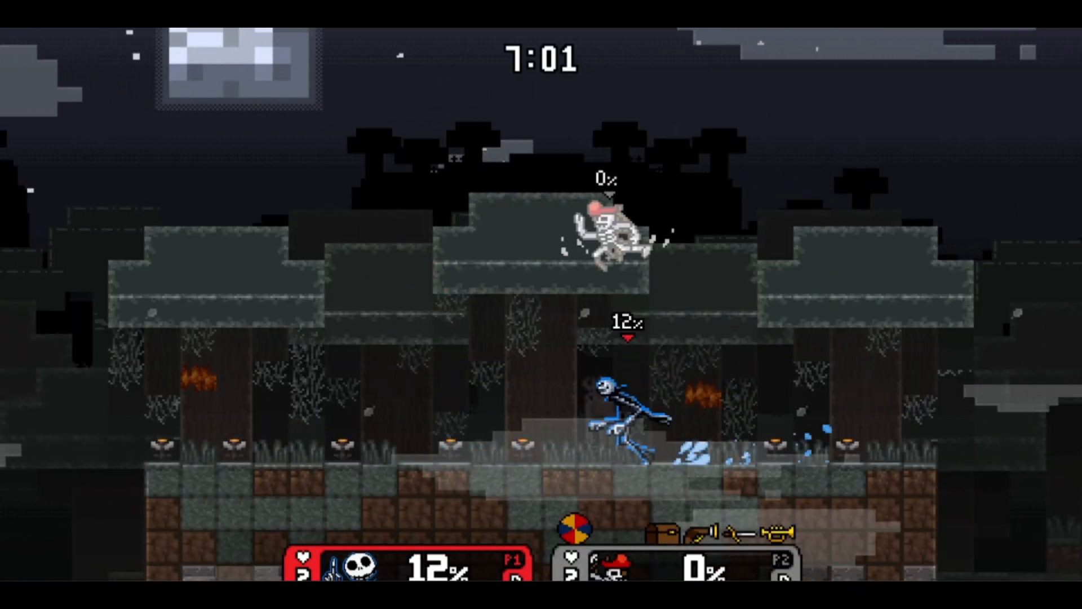
key("Left")
key("Right")
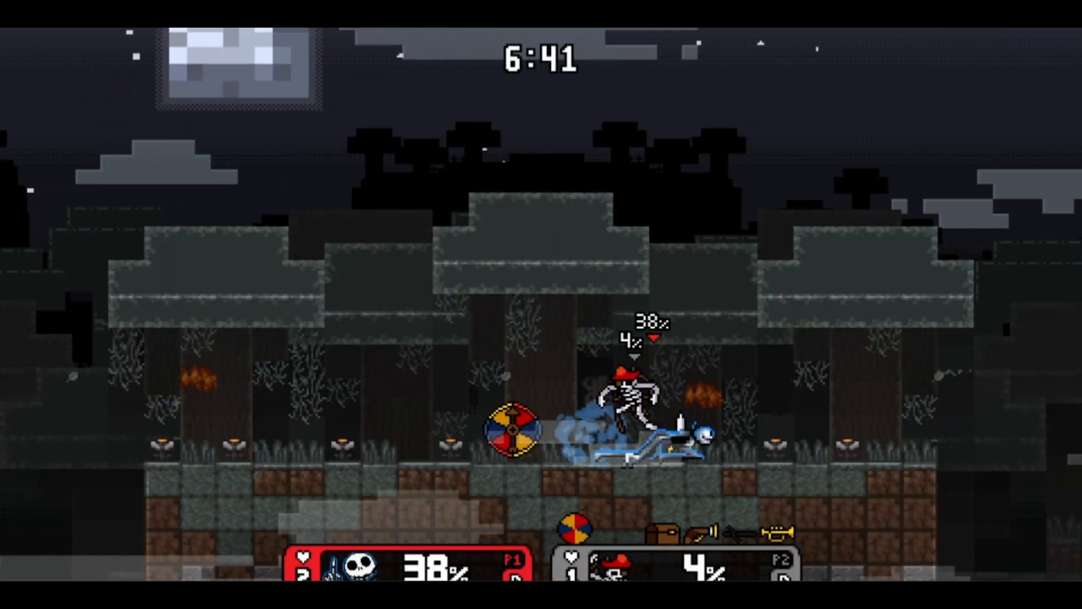
key("Right")
key("Left")
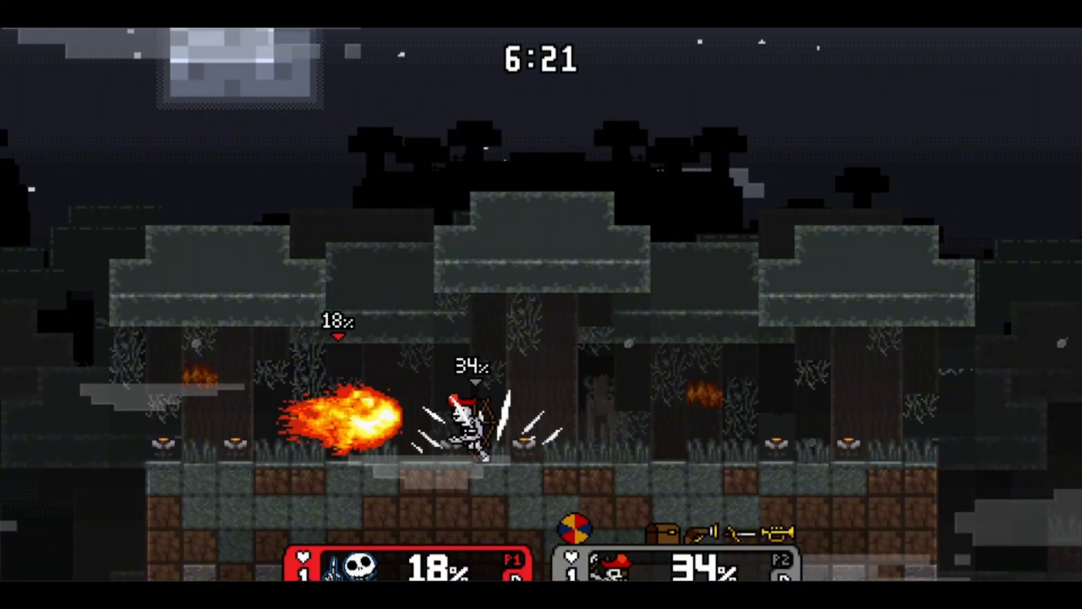
key("Right")
key("Left")
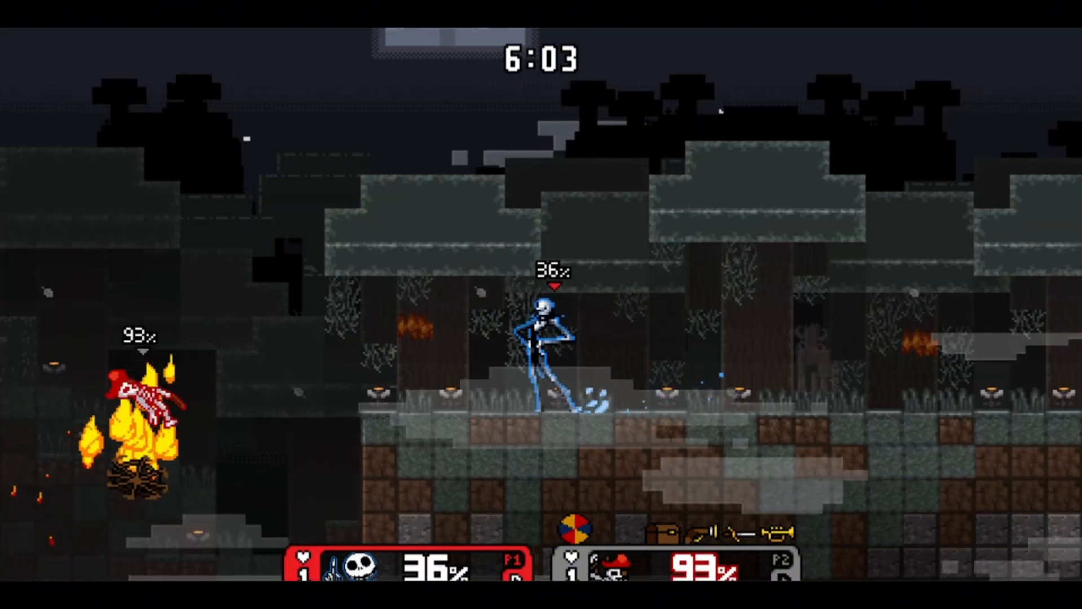
key("Left")
key("x")
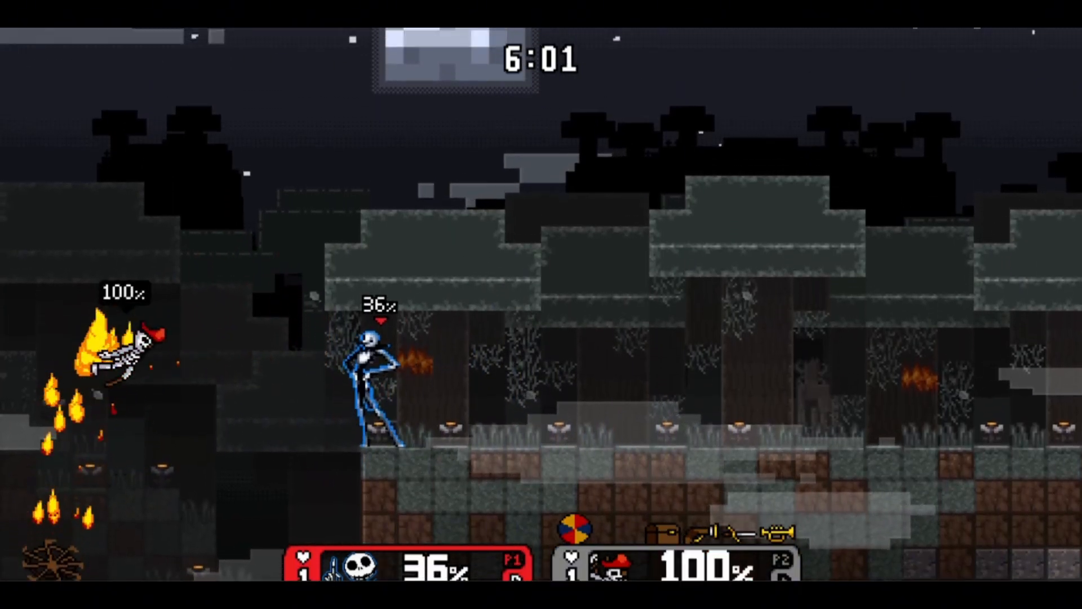